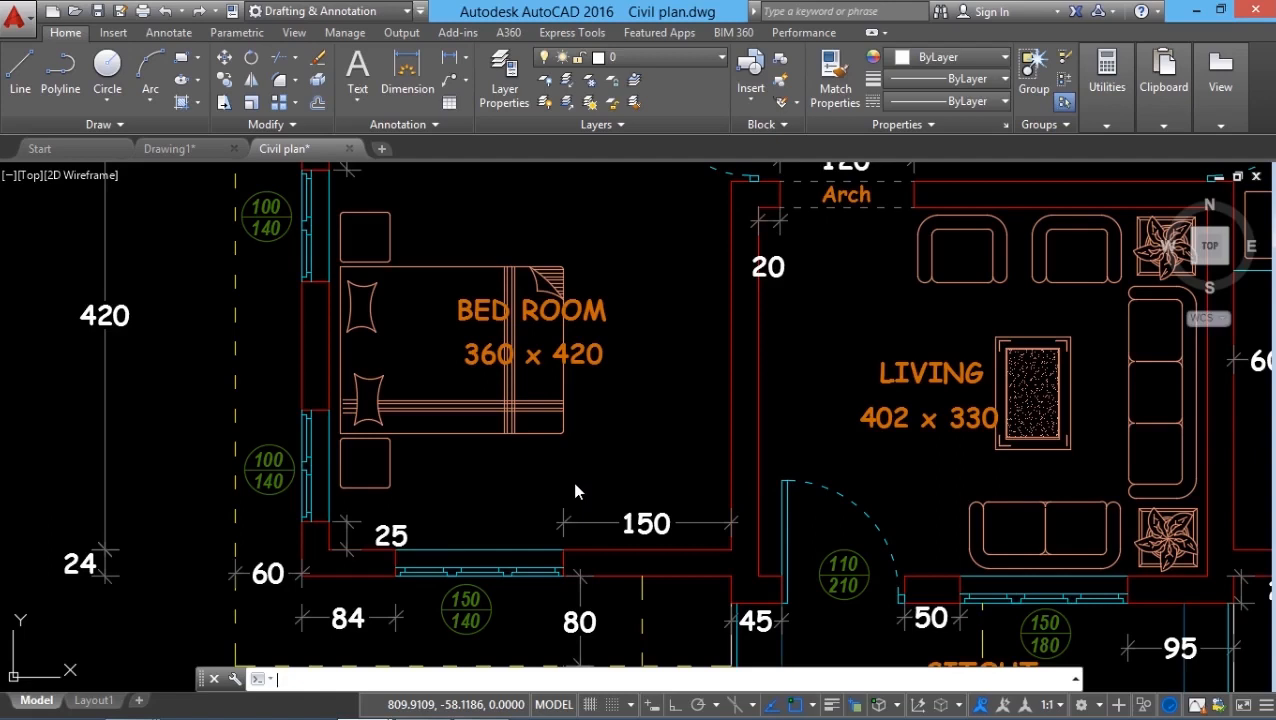
Step: Copy a bedroom window block to the empty area west of the plan, beside the 420 dimension
click(592, 480)
click(620, 488)
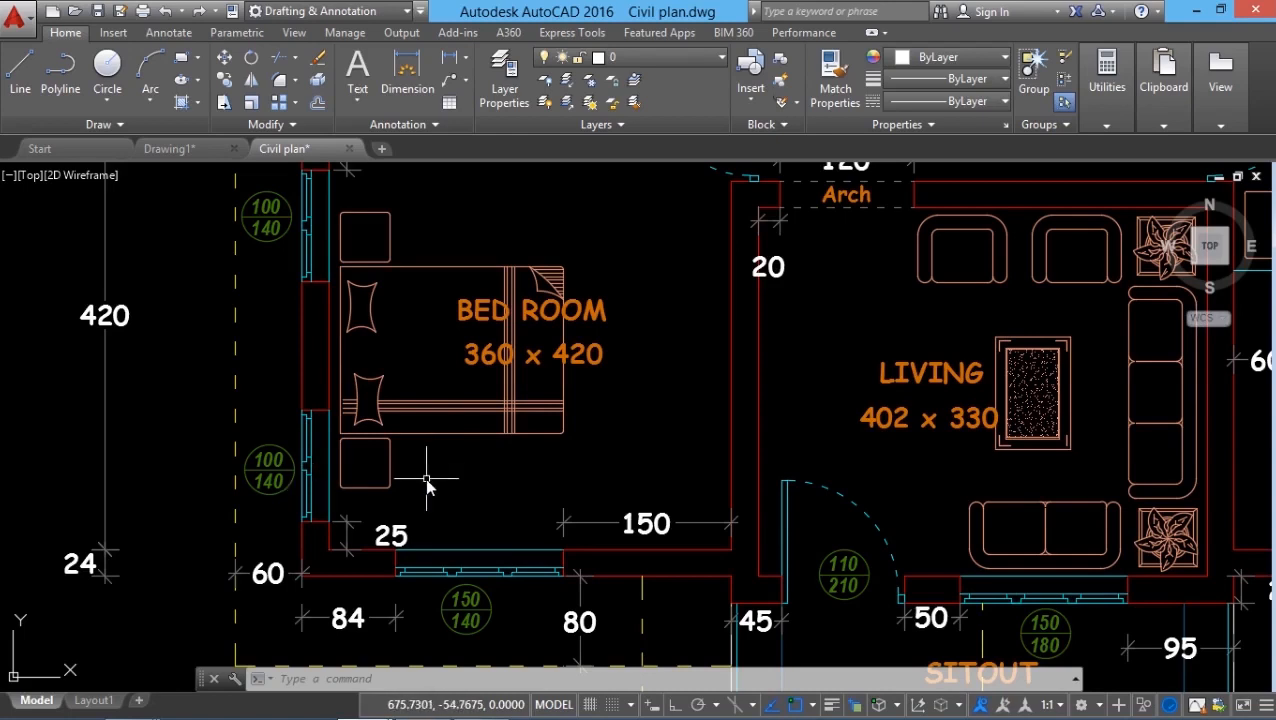
scroll(296, 575, down, 2)
middle_drag(295, 518, 301, 572)
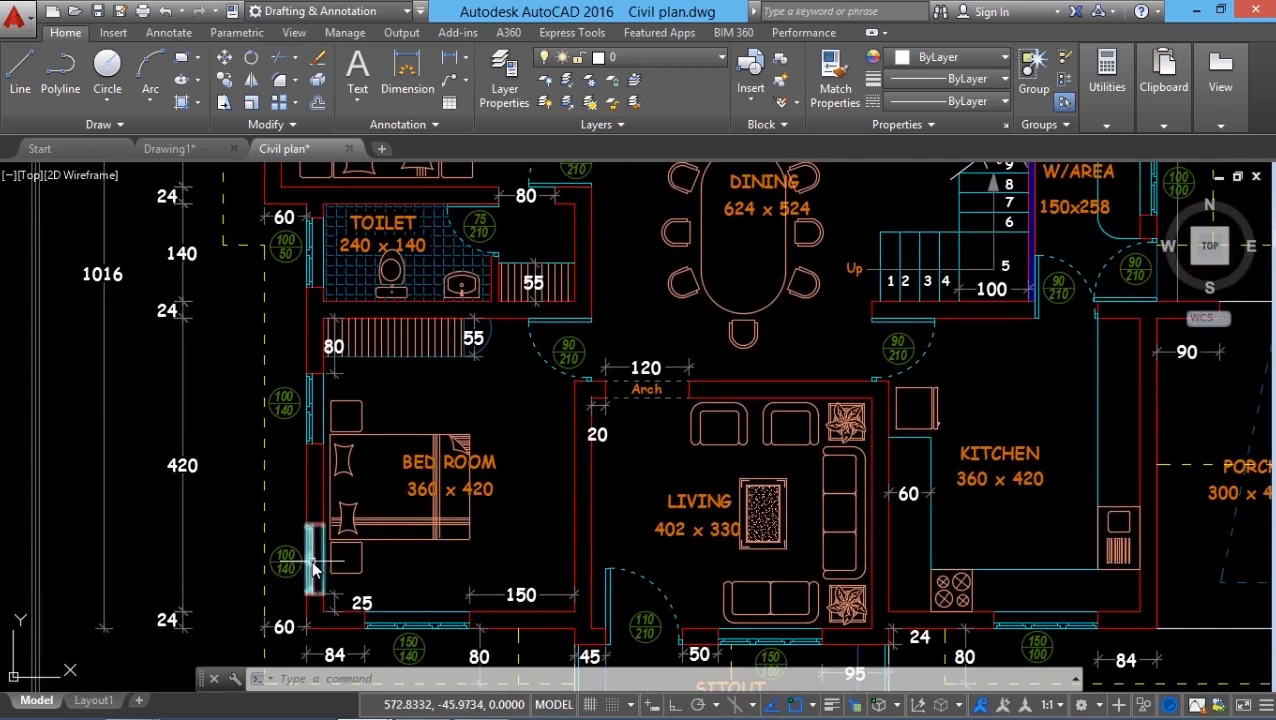
click(312, 568)
click(311, 420)
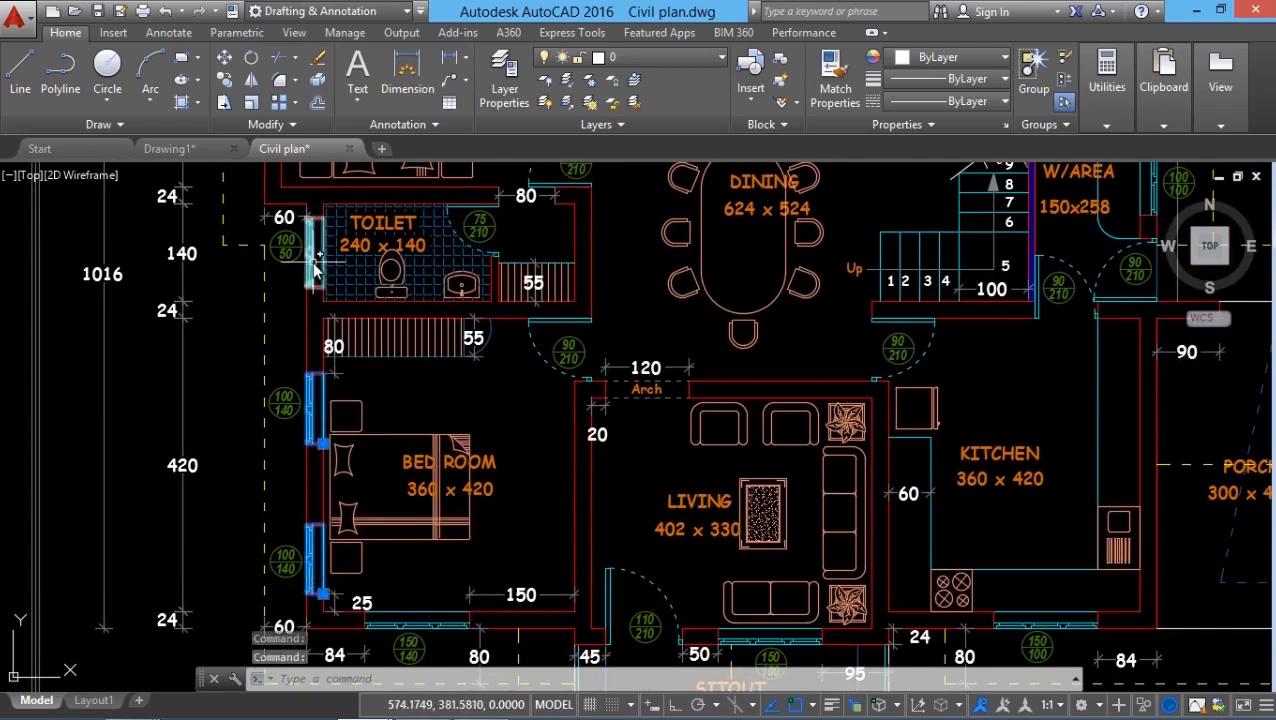
key(Escape)
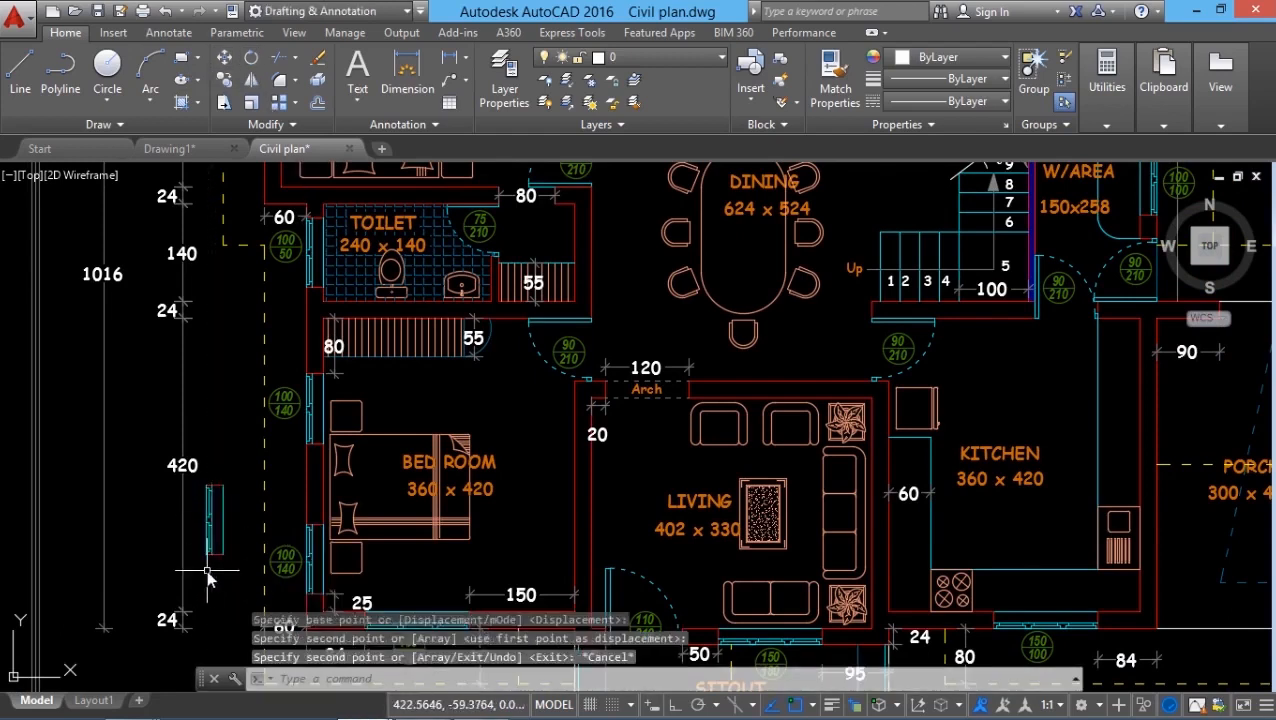
scroll(213, 580, up, 4)
key(Escape)
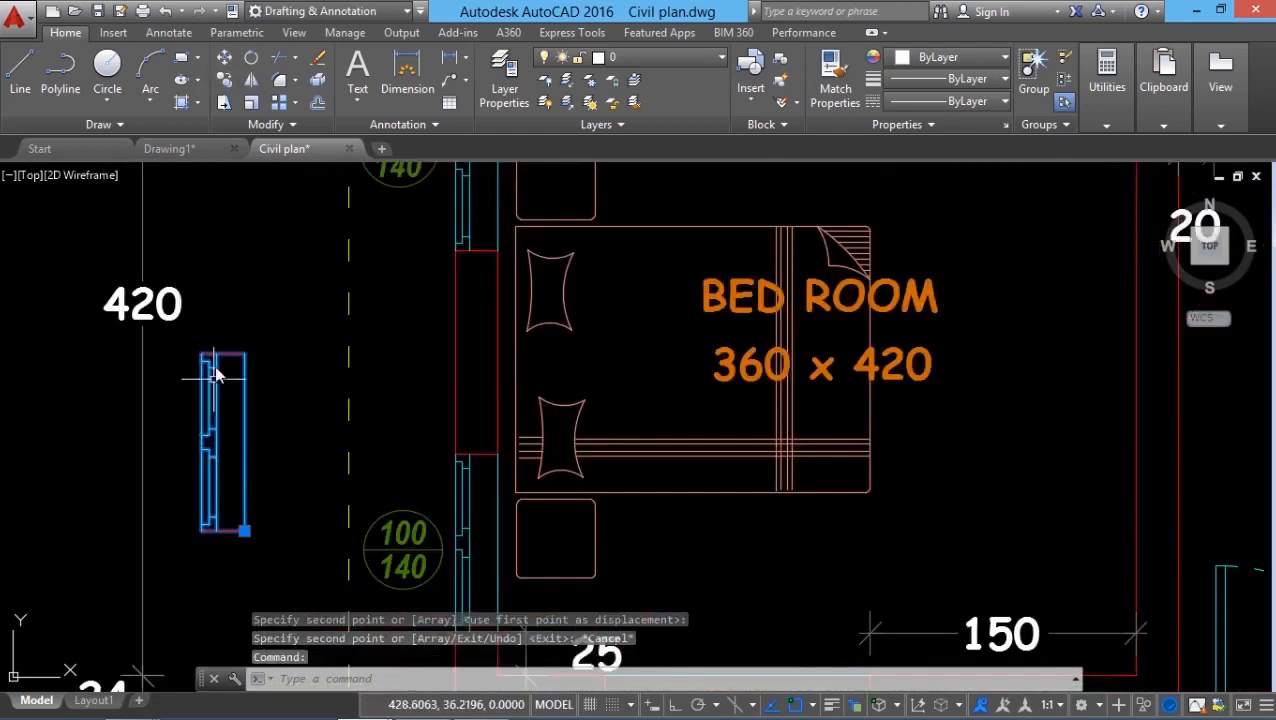
key(Escape)
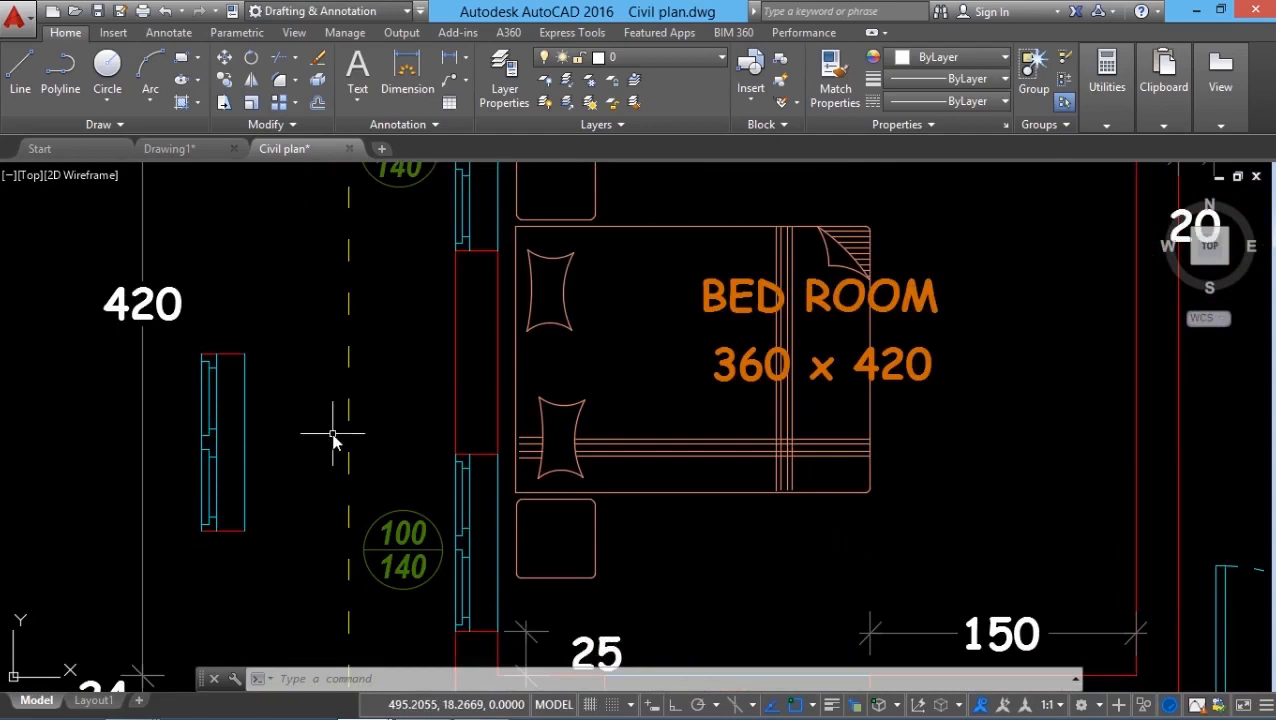
Step: Explode the copied window block using X (EXPLODE)
text(x)
key(Return)
click(244, 427)
key(Return)
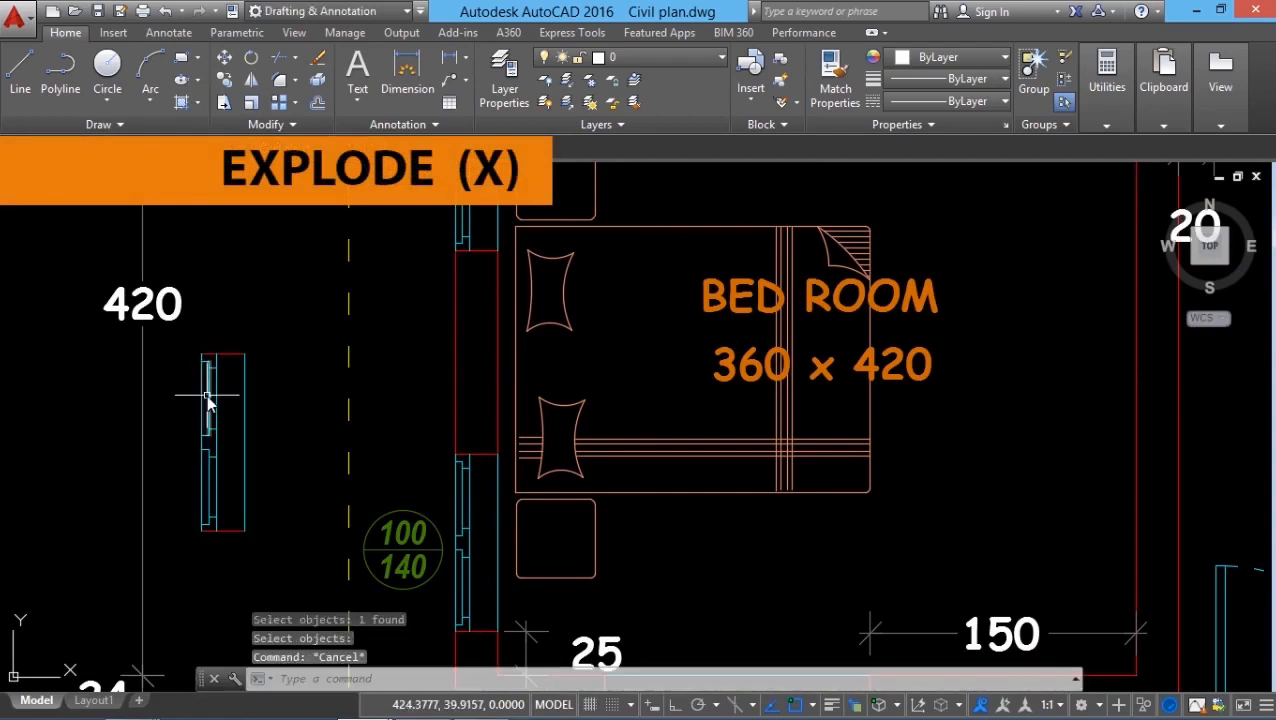
Step: Select the exploded window's lines to confirm they are now separate objects
click(206, 420)
scroll(196, 463, up, 2)
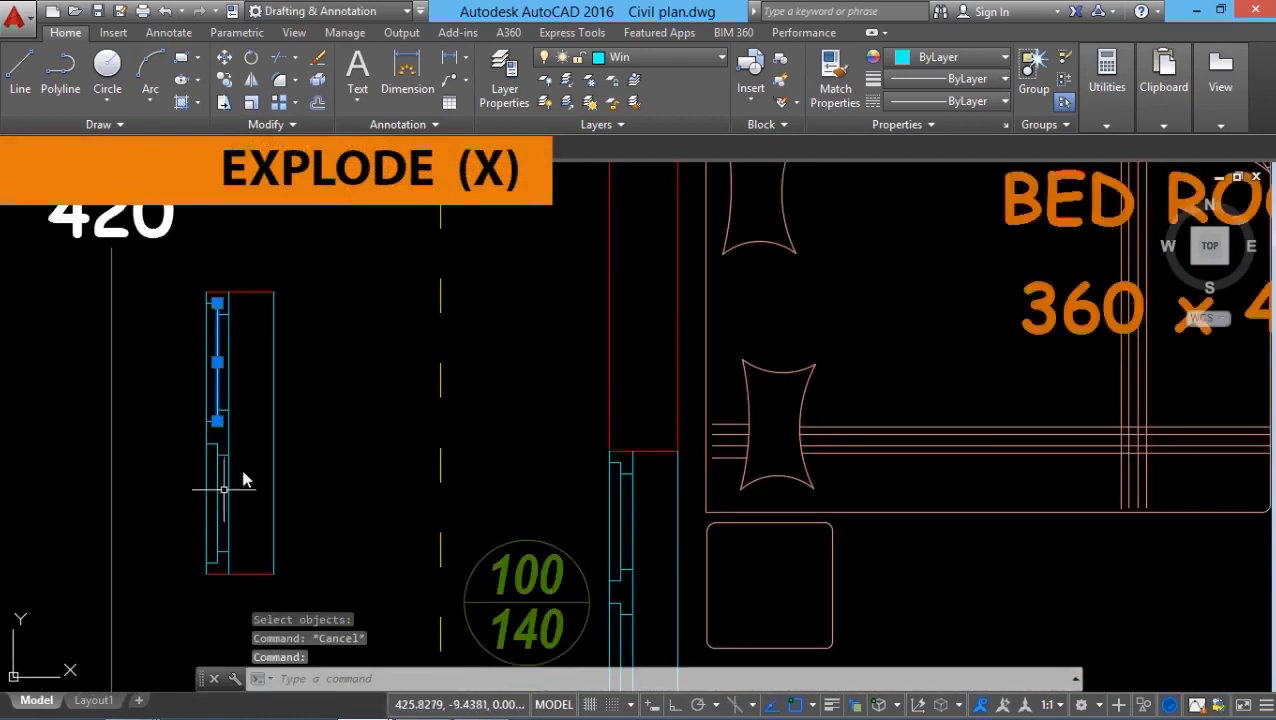
key(Escape)
scroll(188, 400, down, 2)
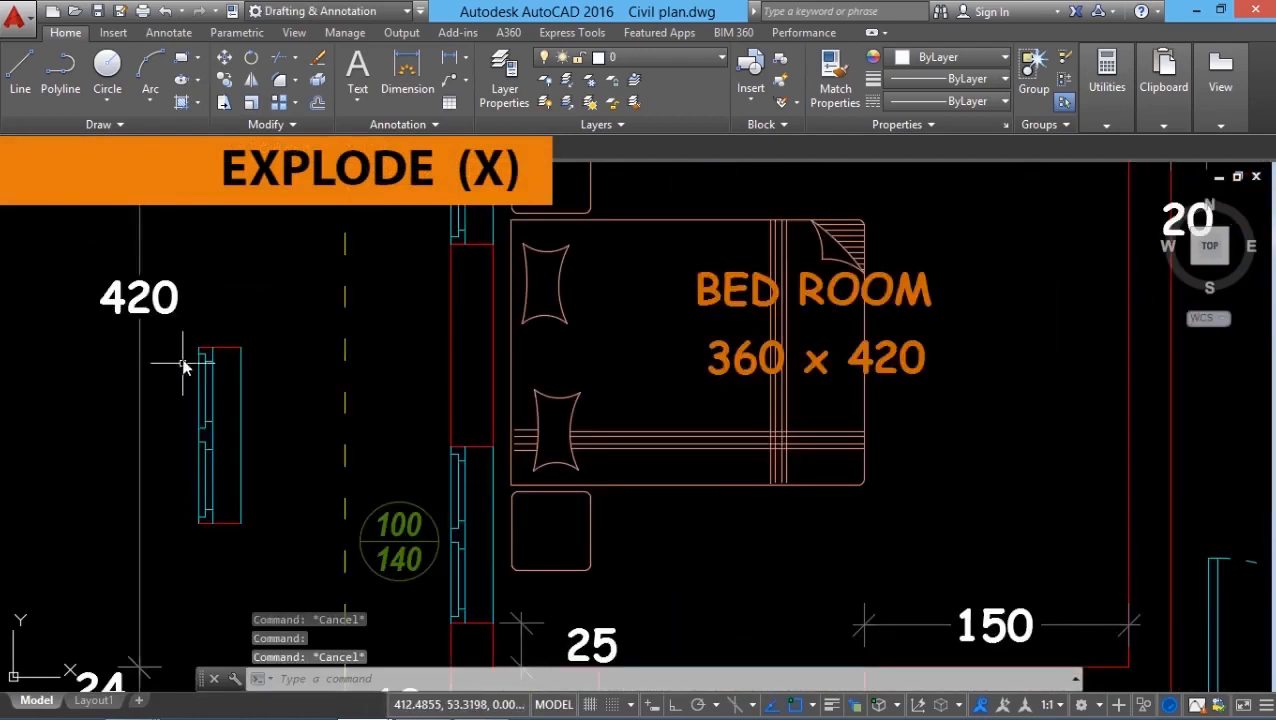
click(184, 330)
click(256, 568)
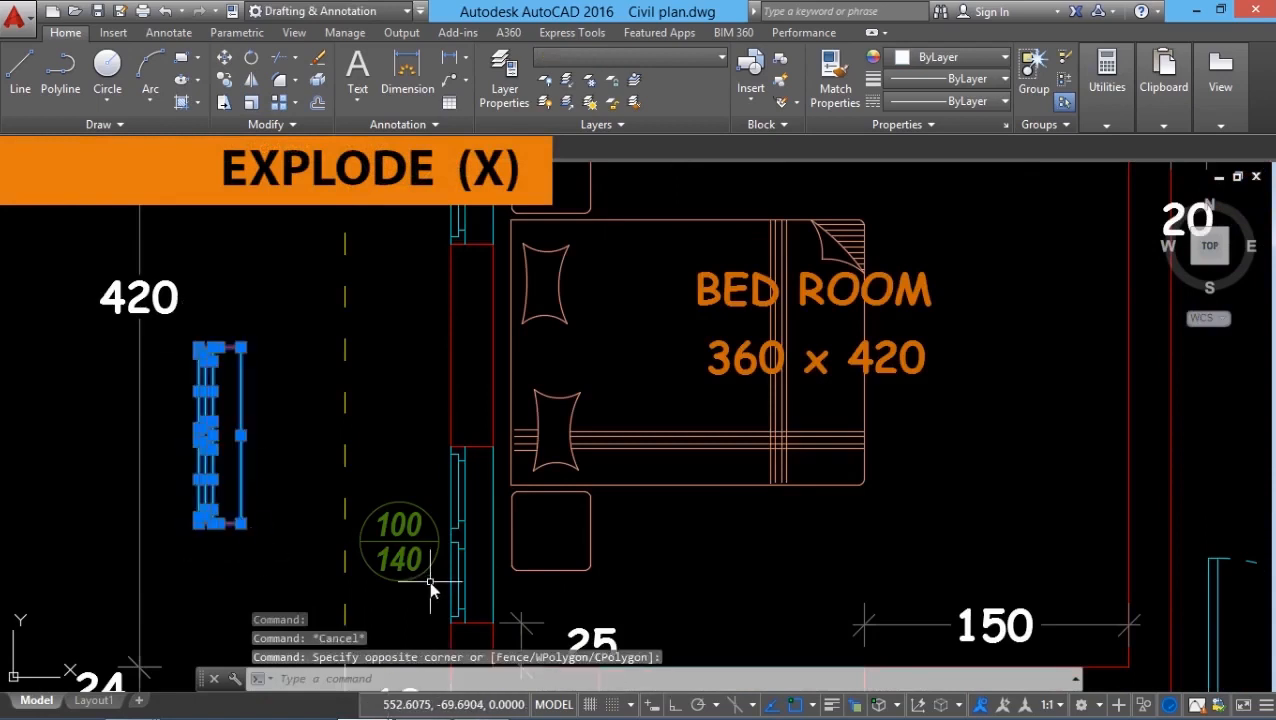
key(Escape)
Step: Pan and zoom around the plan, then undo the recent view changes
middle_drag(294, 504, 302, 544)
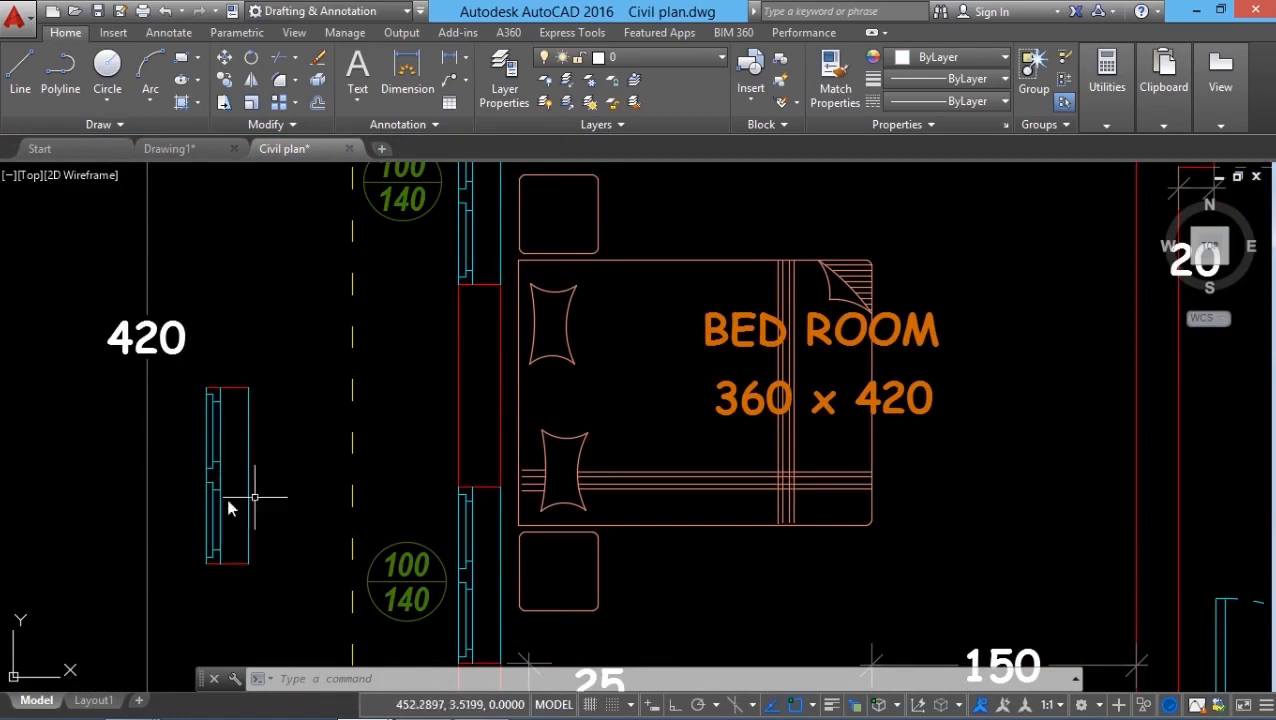
scroll(98, 548, down, 3)
scroll(100, 541, up, 2)
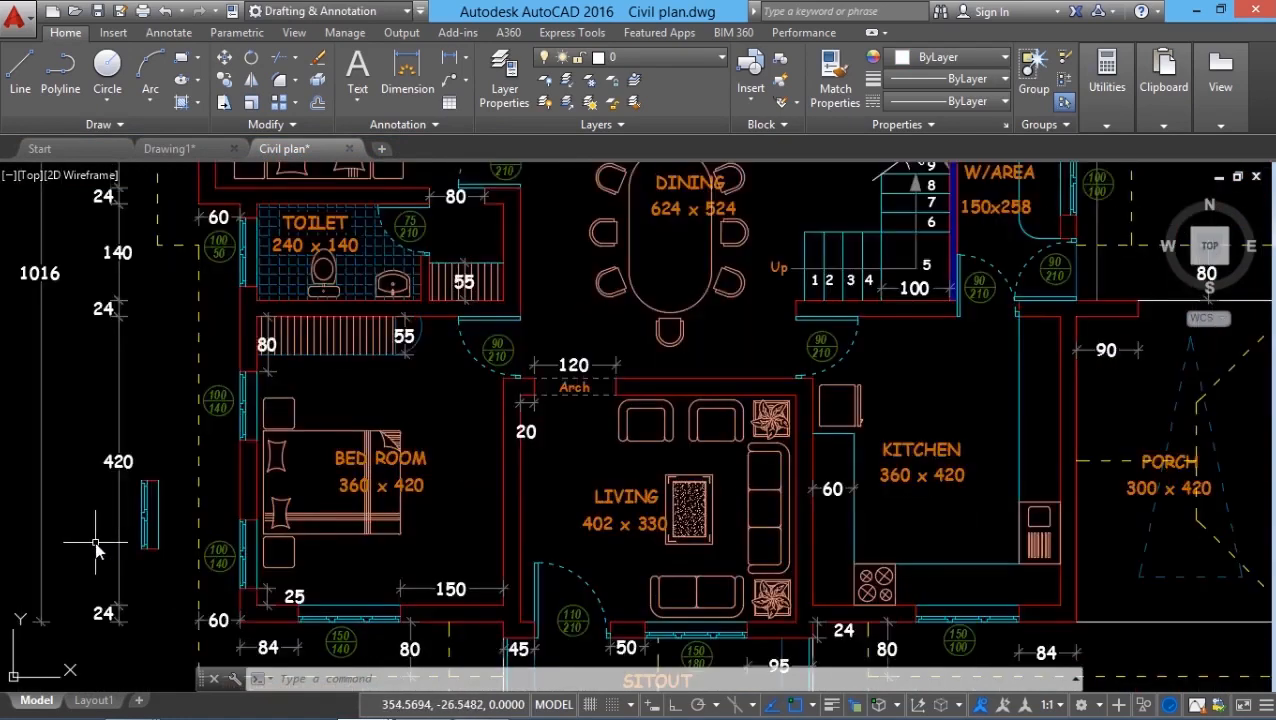
scroll(180, 520, up, 1)
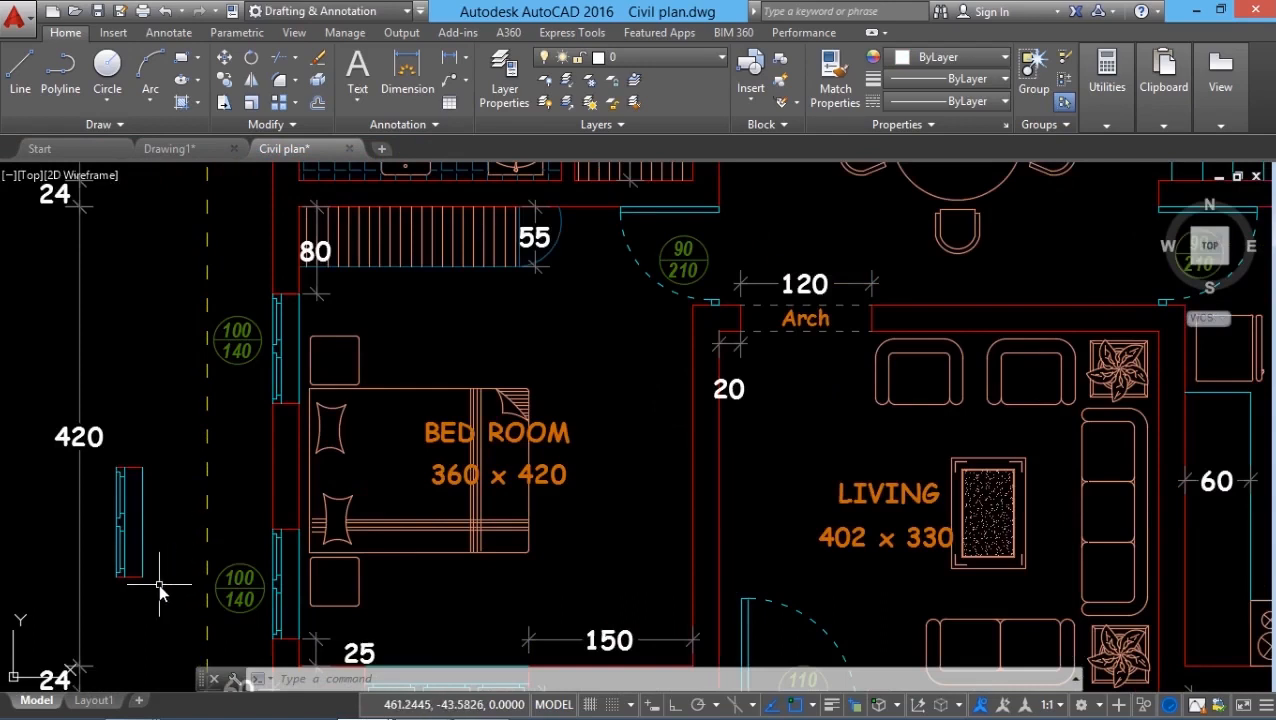
scroll(159, 583, down, 3)
click(165, 11)
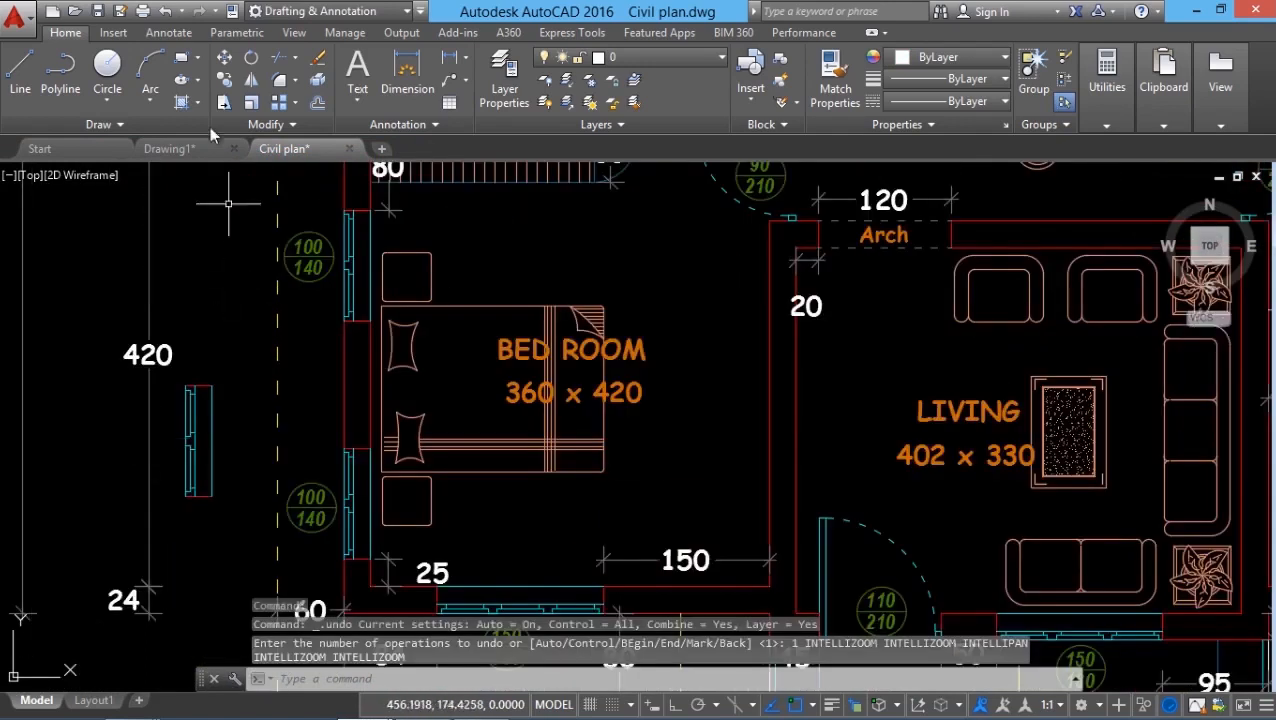
click(164, 11)
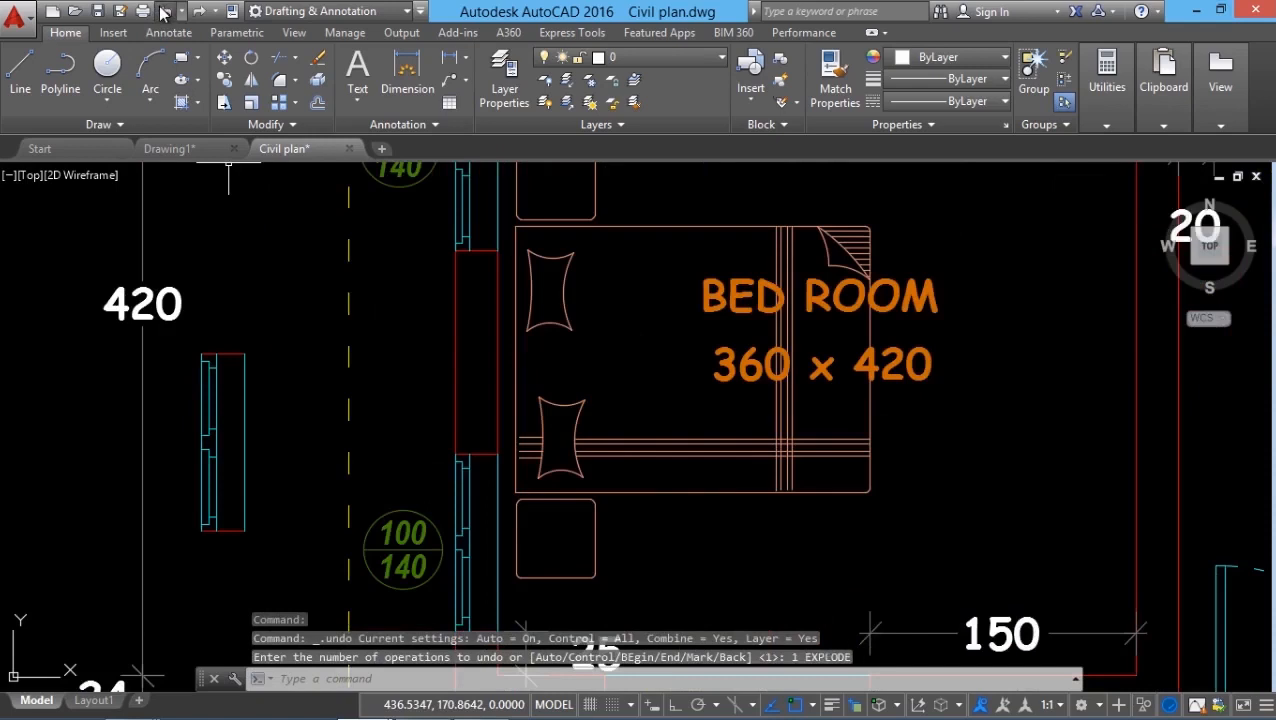
click(164, 11)
scroll(299, 475, up, 2)
scroll(318, 505, up, 3)
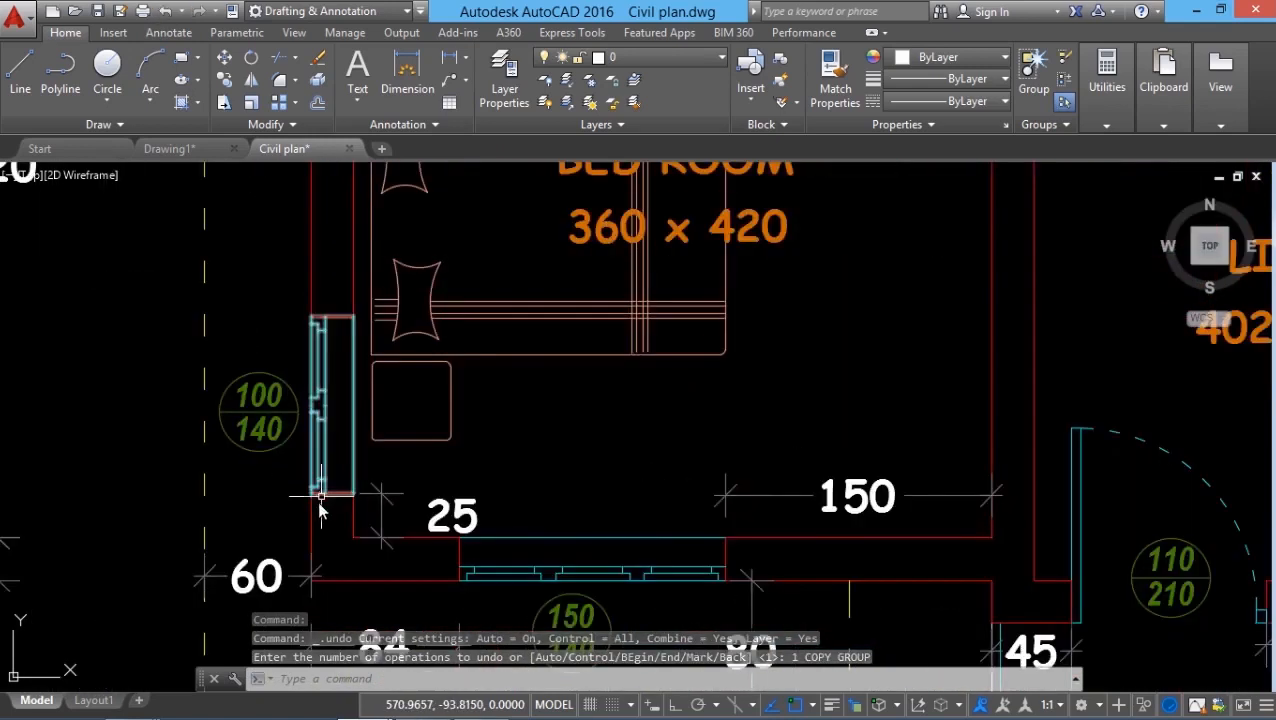
scroll(321, 505, down, 2)
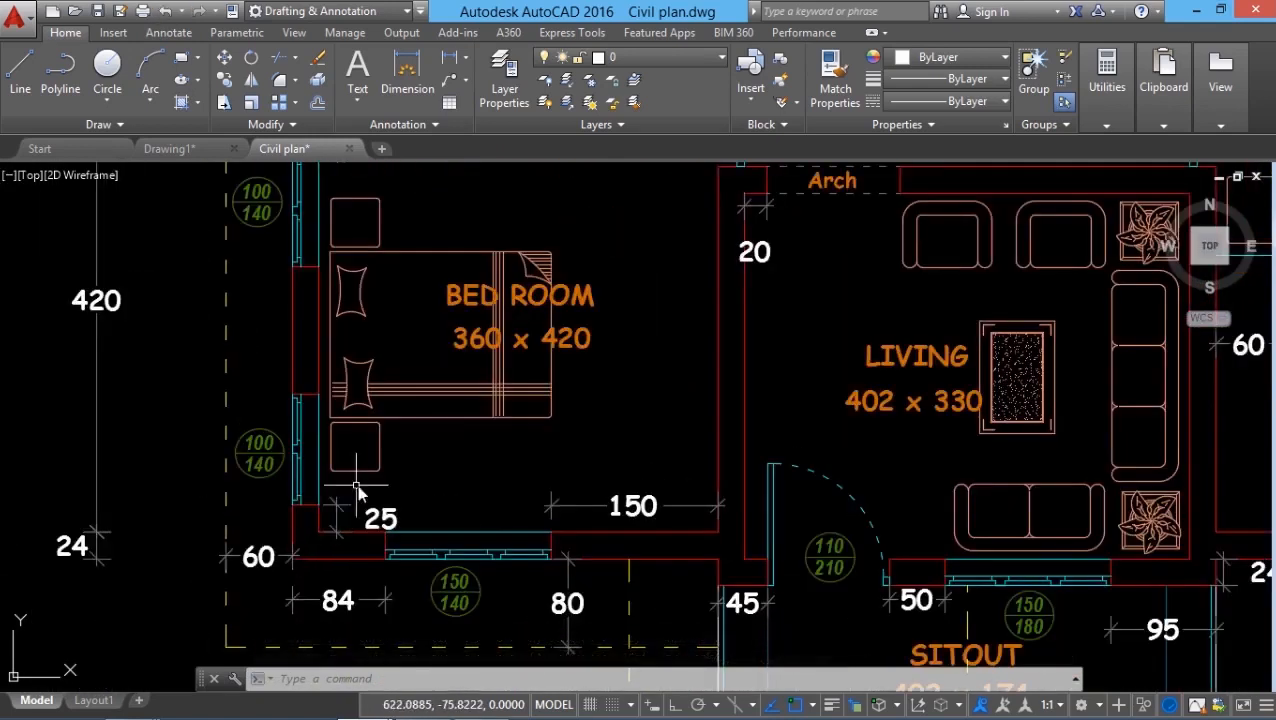
scroll(358, 490, up, 1)
scroll(340, 515, down, 1)
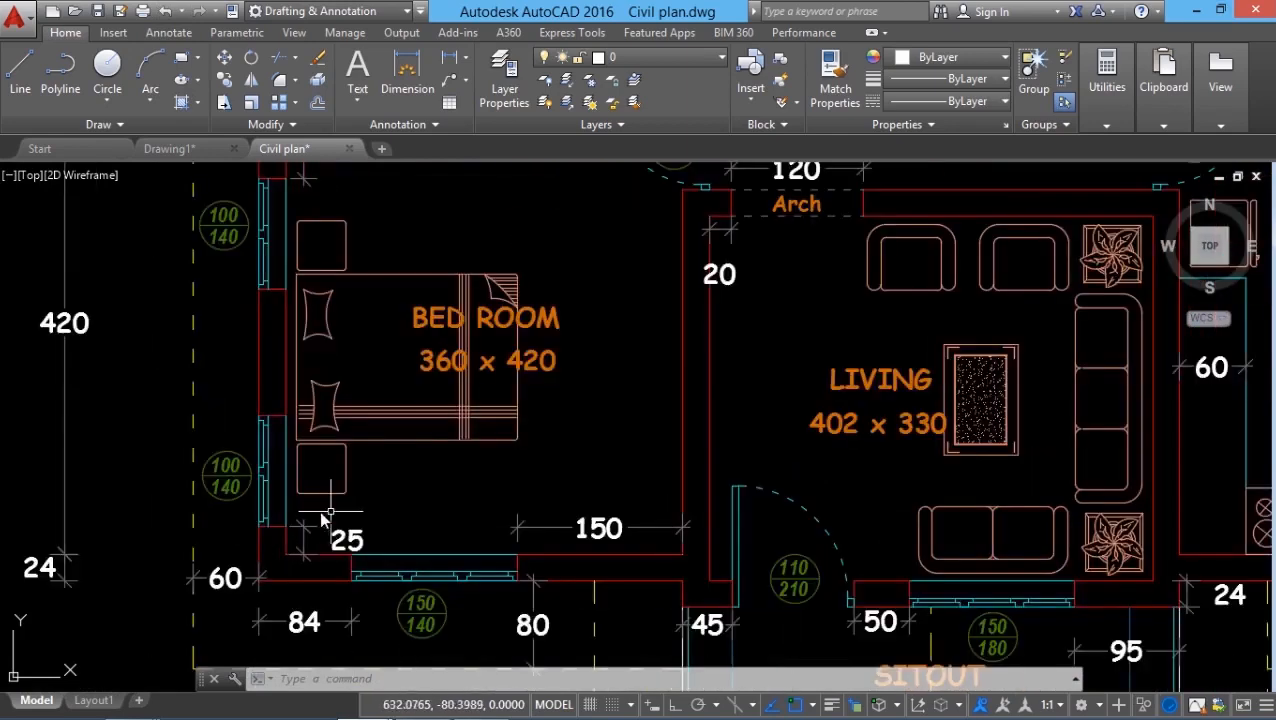
middle_drag(322, 519, 252, 541)
Step: In Drawing2, window-select the five armchair objects for Erase, then cancel to keep them
scroll(212, 575, up, 2)
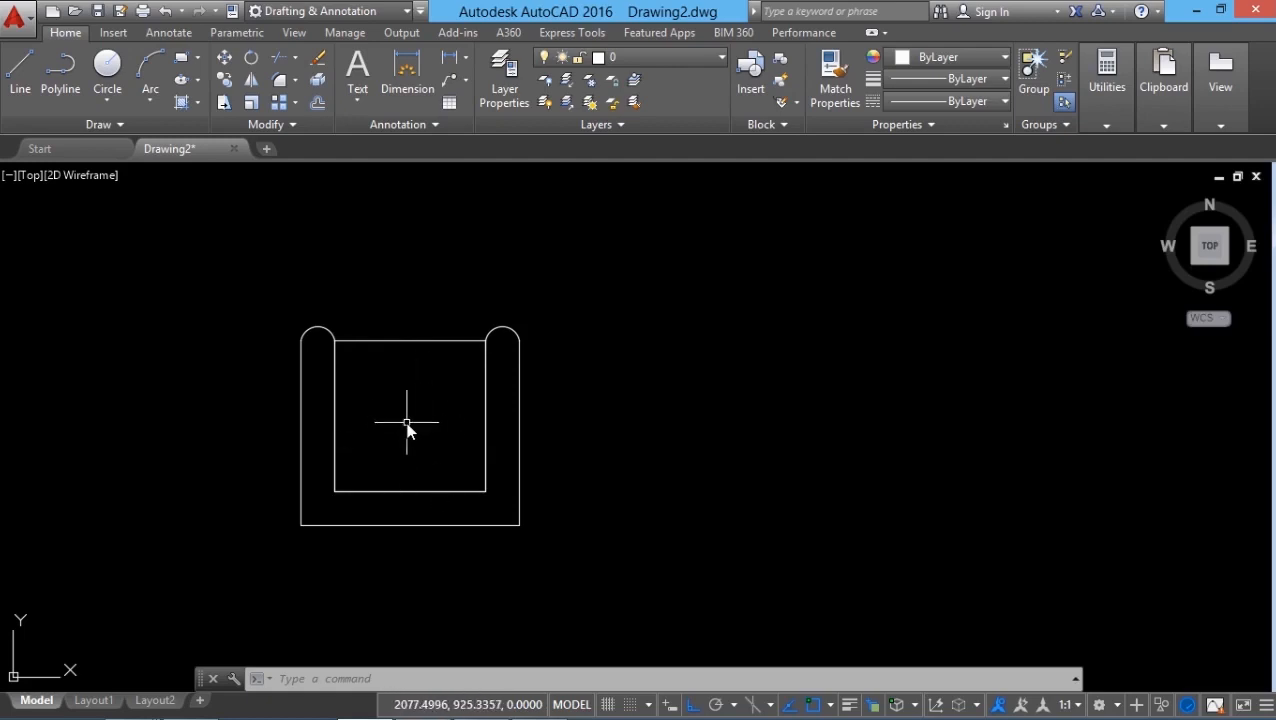
click(318, 58)
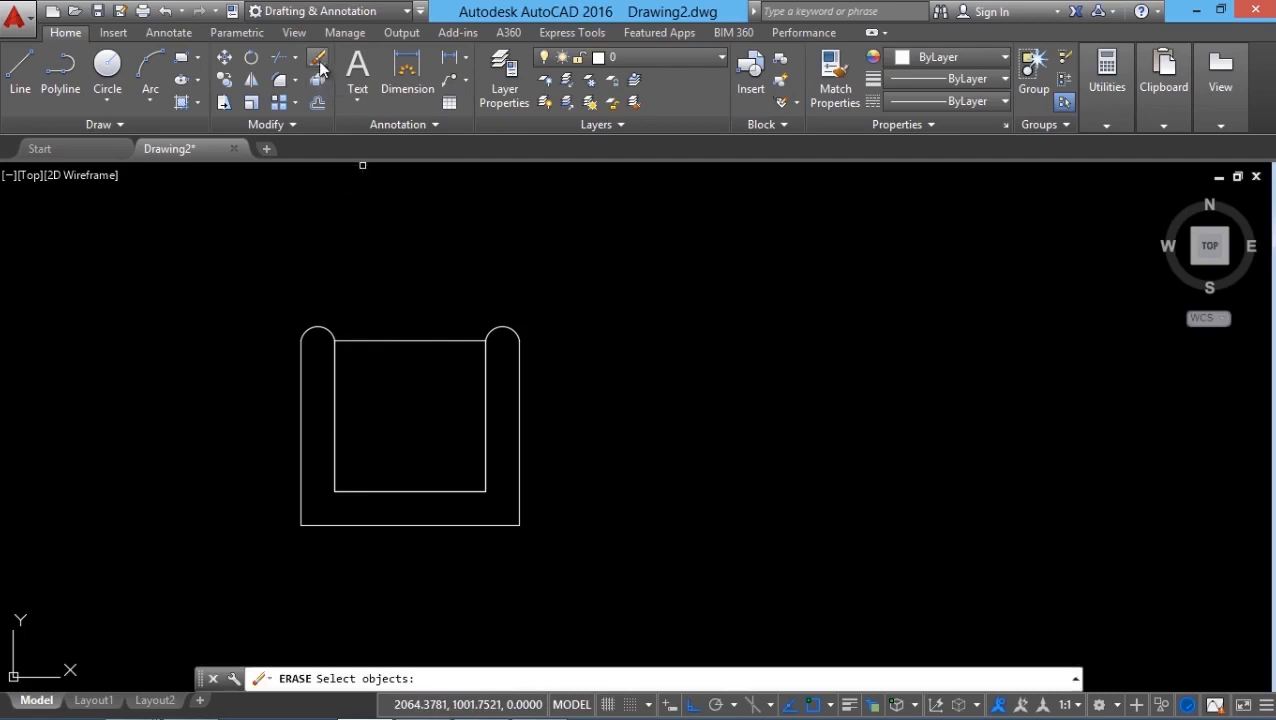
click(272, 257)
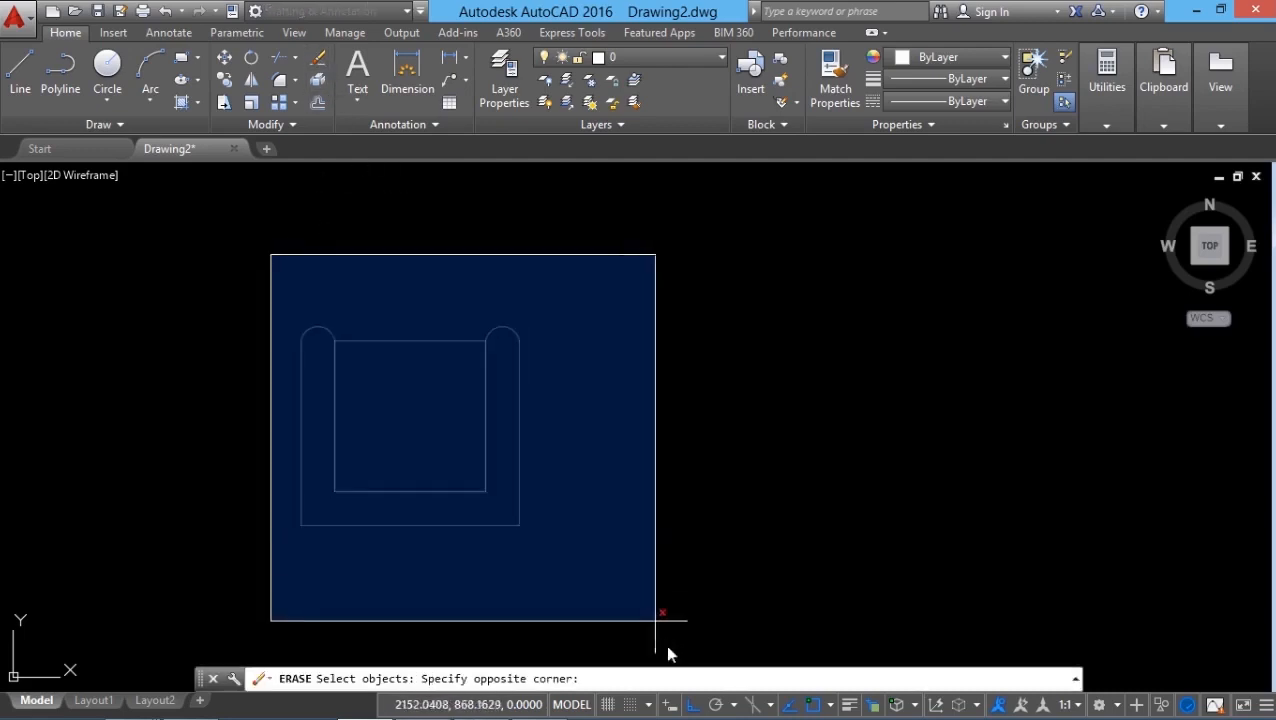
click(597, 613)
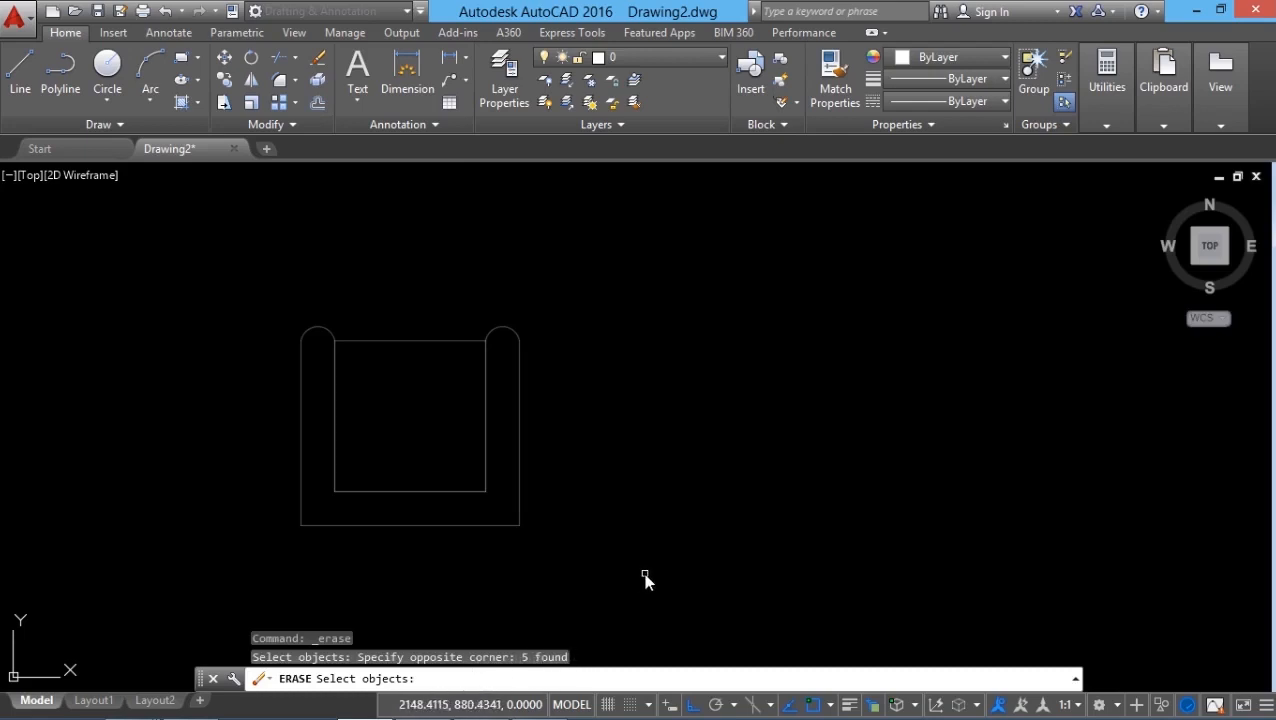
key(Escape)
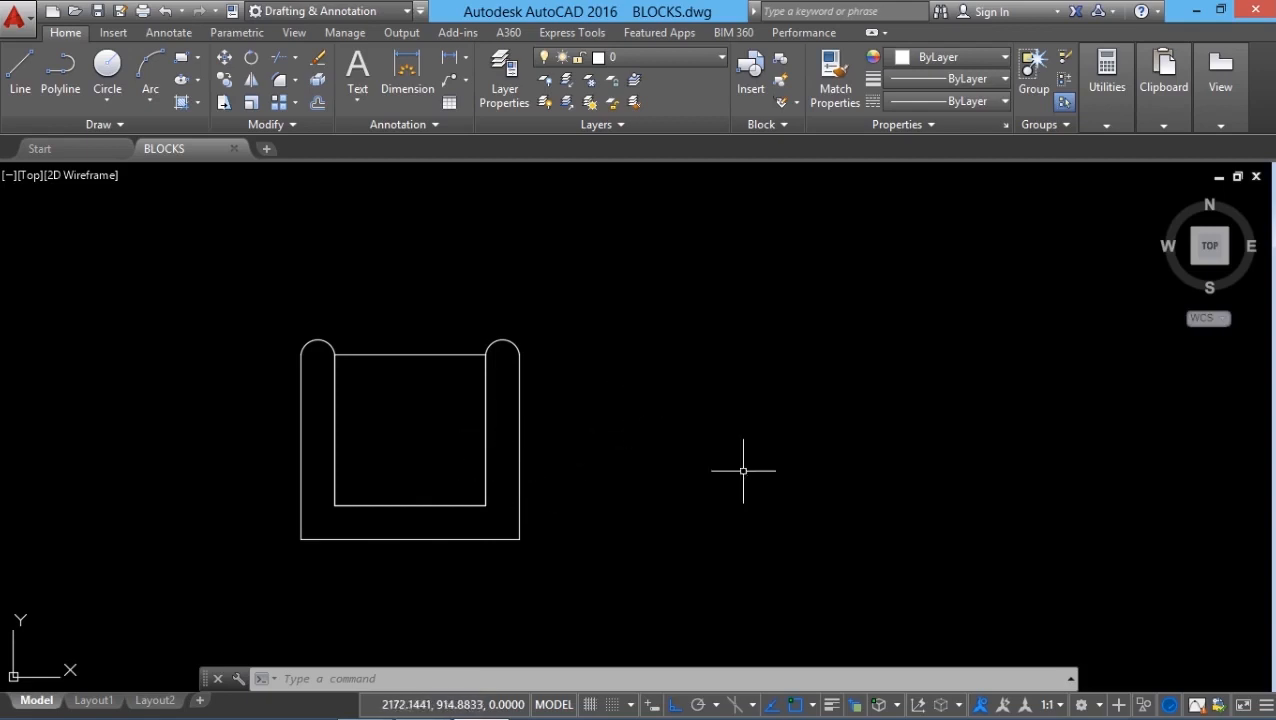
Step: Enter 'b' to bring up BLOCKS.dwg with the armchair outline
text(b)
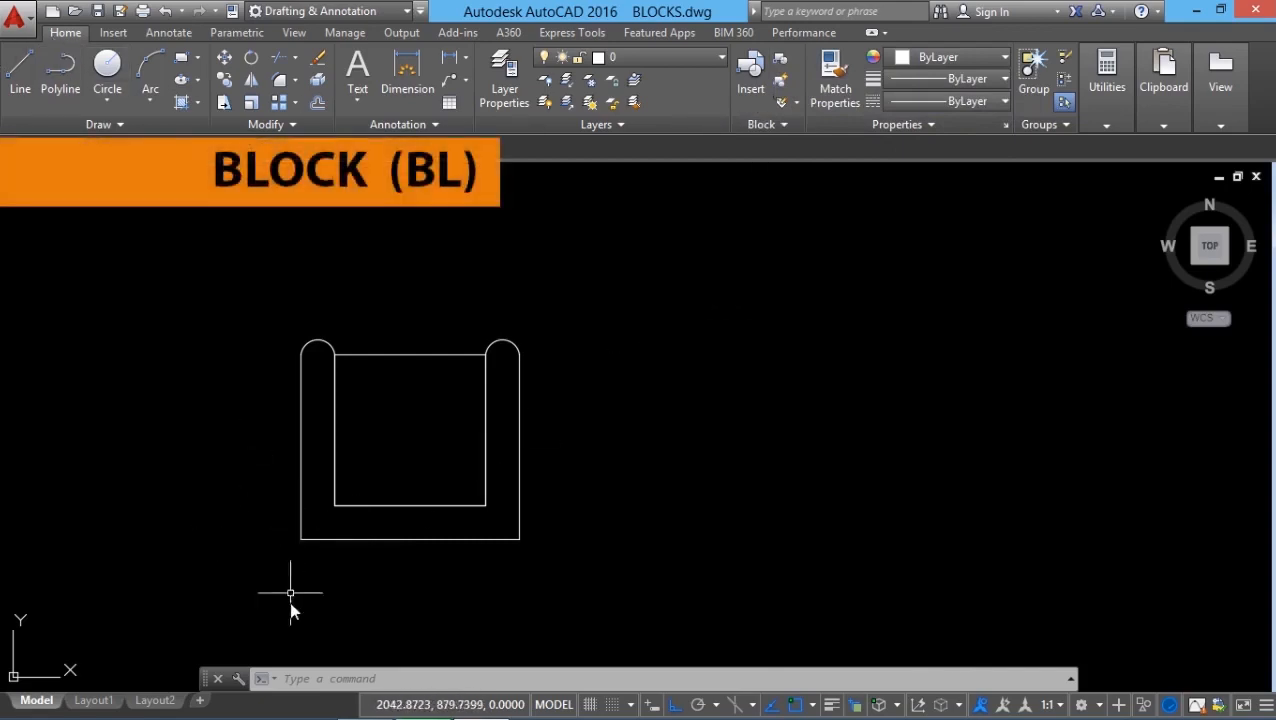
Step: Open the Block Definition dialog for a new CHAIR block and centre it on screen
click(285, 679)
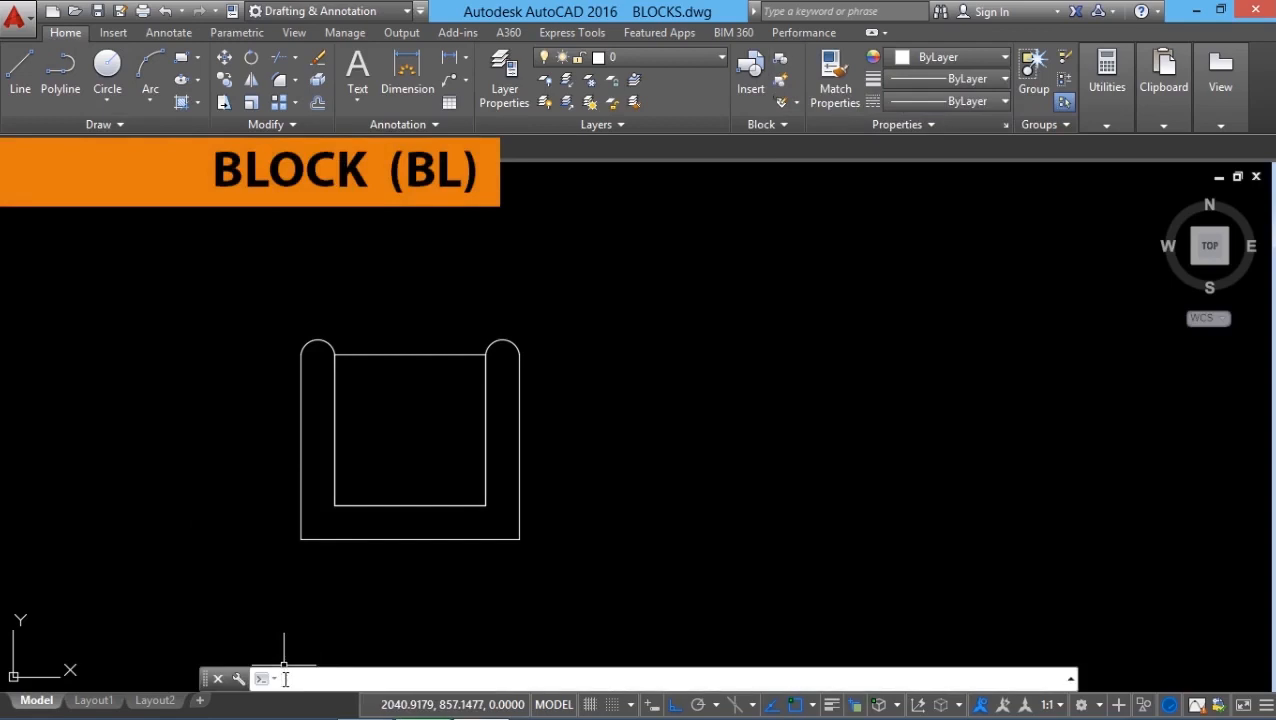
click(779, 58)
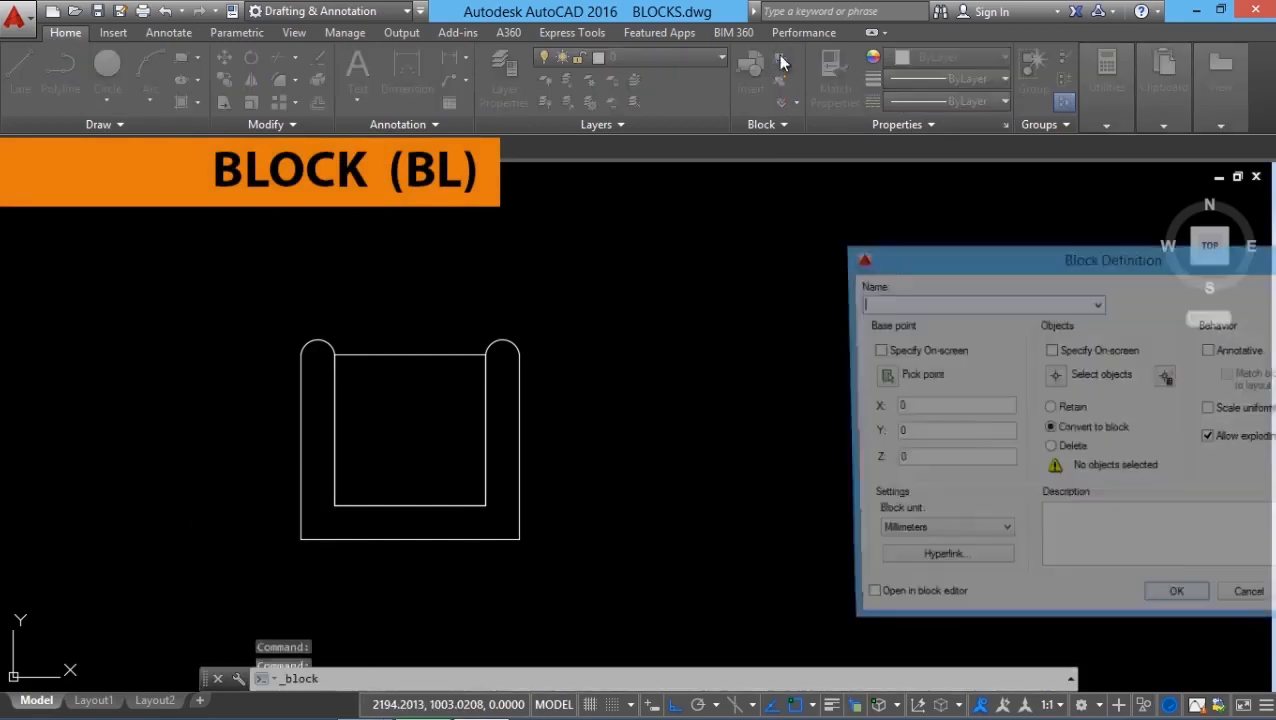
drag(1034, 255, 759, 198)
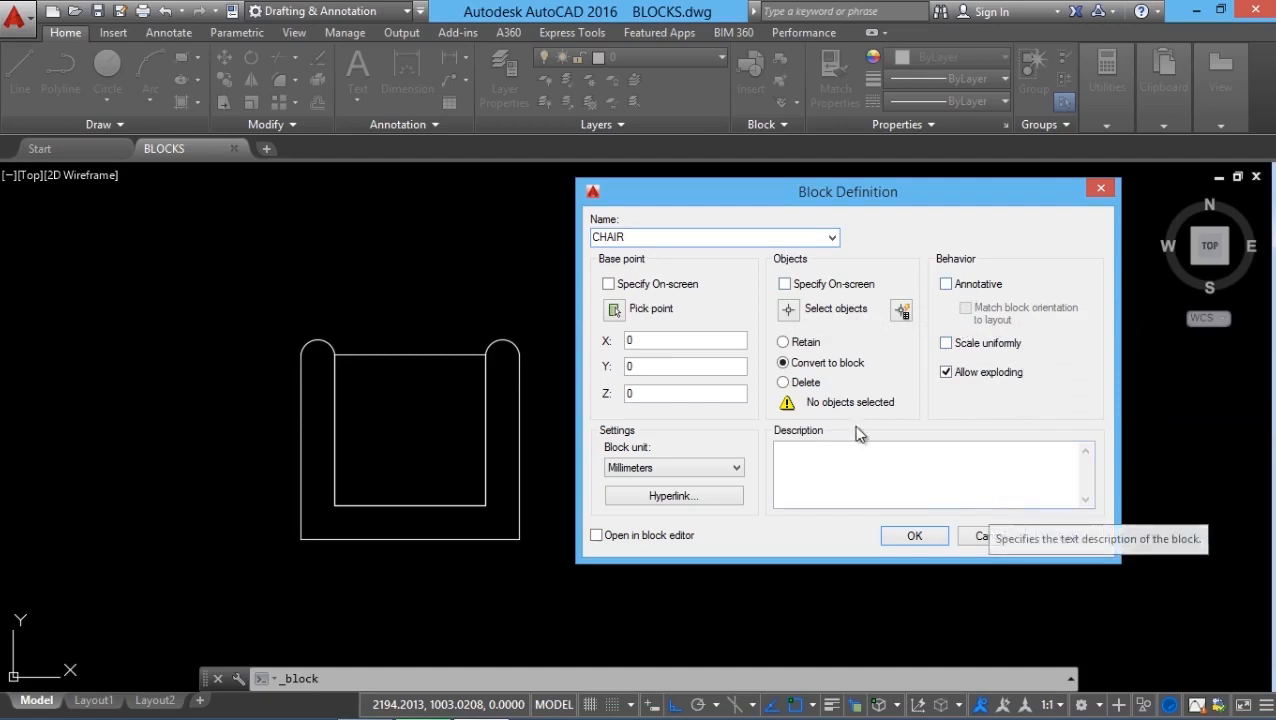
Step: Set the base point at the chair's bottom-edge midpoint, window-select all five objects, and choose Delete
click(615, 311)
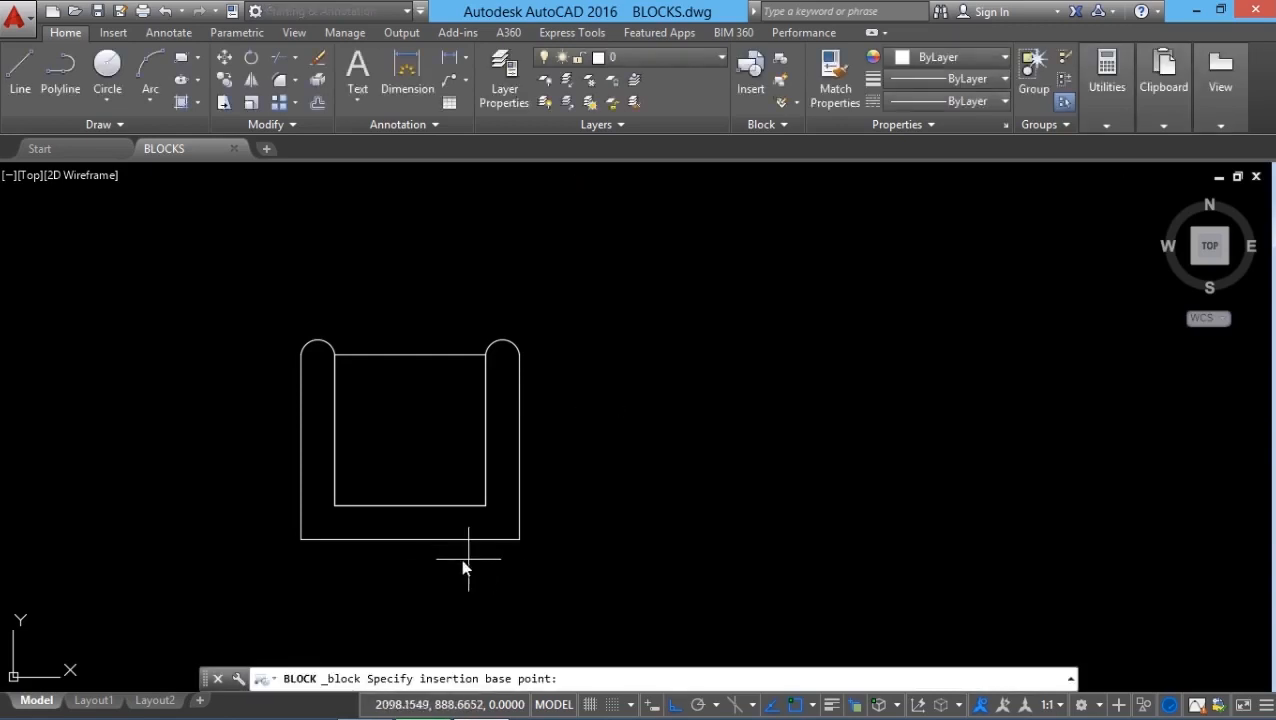
click(414, 543)
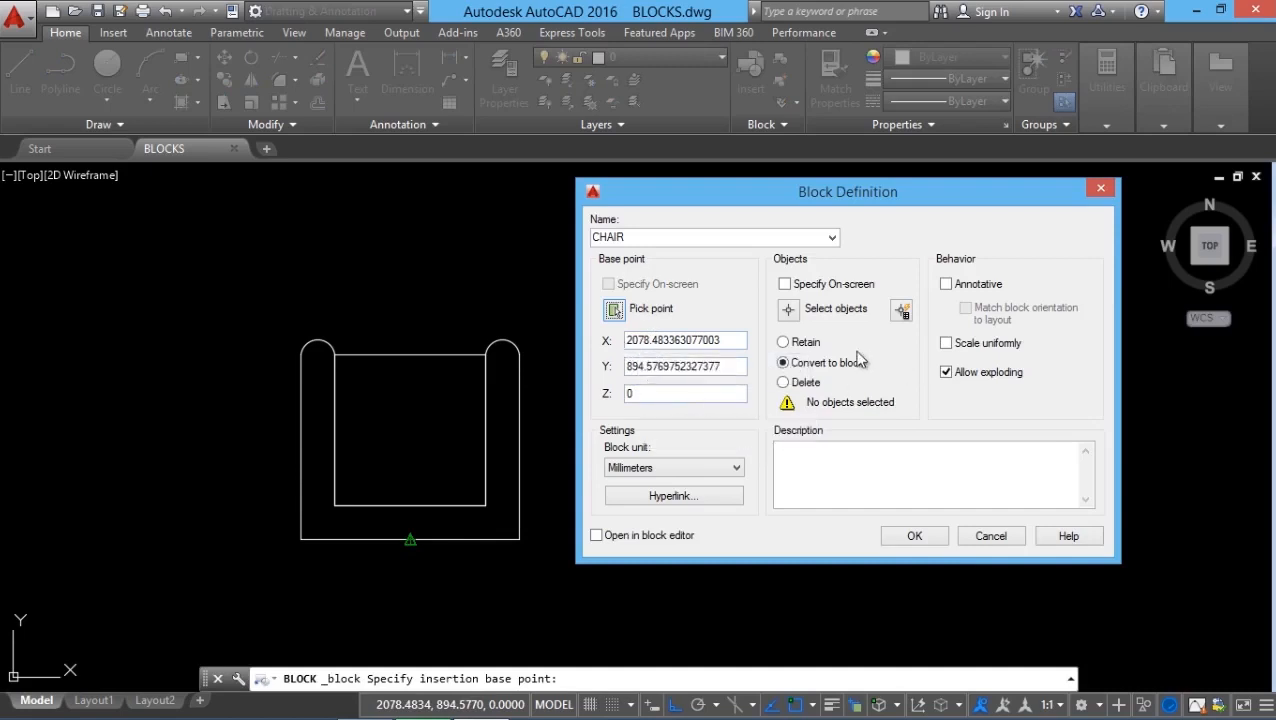
click(790, 309)
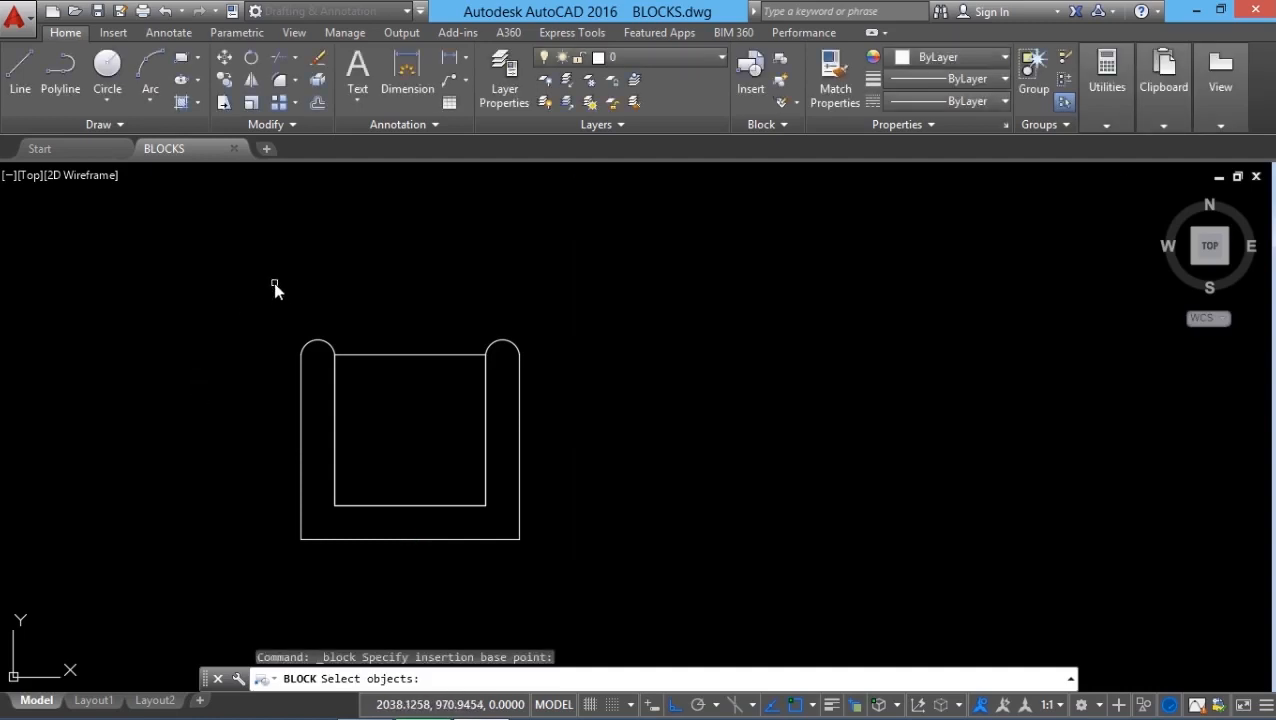
click(273, 283)
click(535, 568)
key(Return)
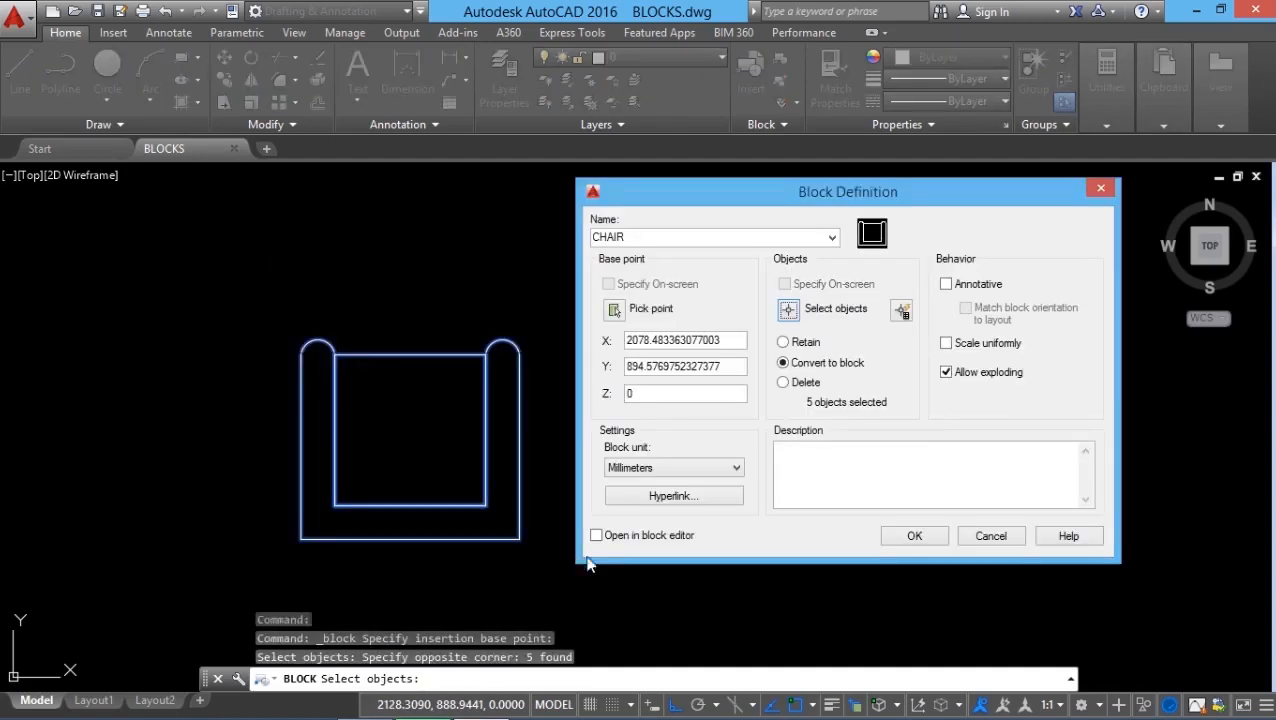
click(788, 343)
click(790, 363)
click(792, 383)
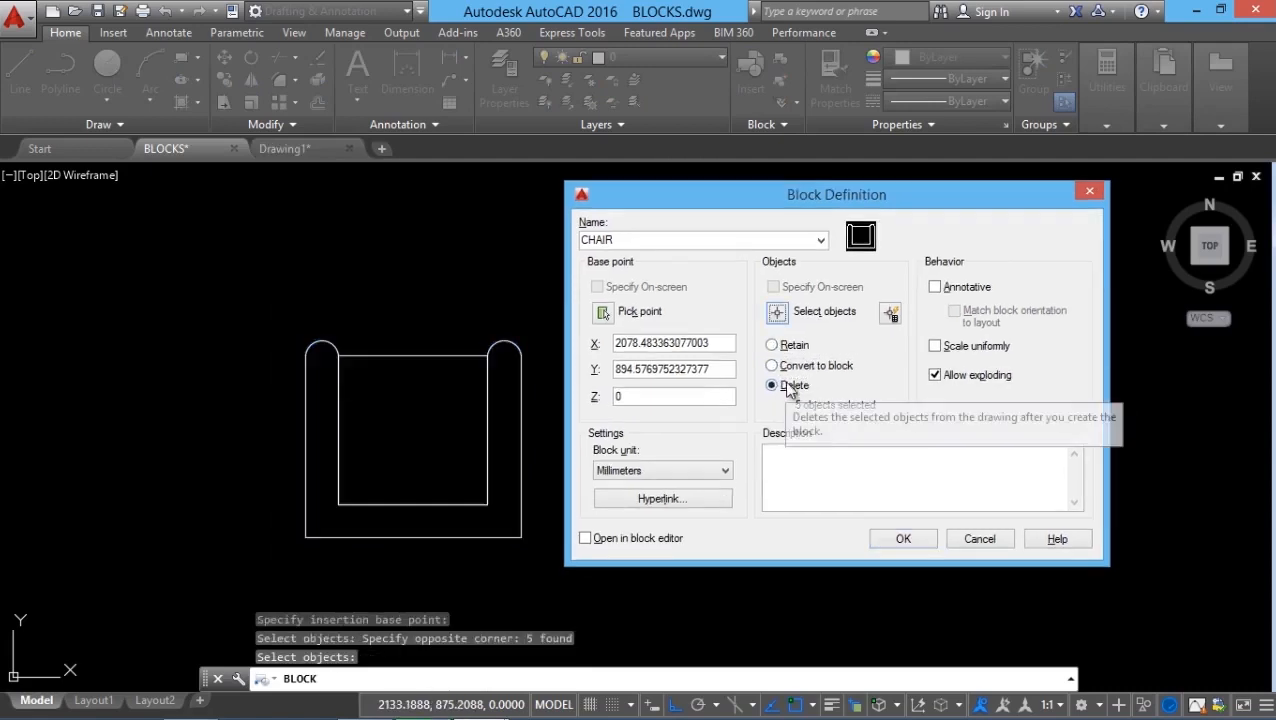
Step: Confirm the CHAIR block with 5 objects and base point 2078.48, 894.58, 0
click(898, 540)
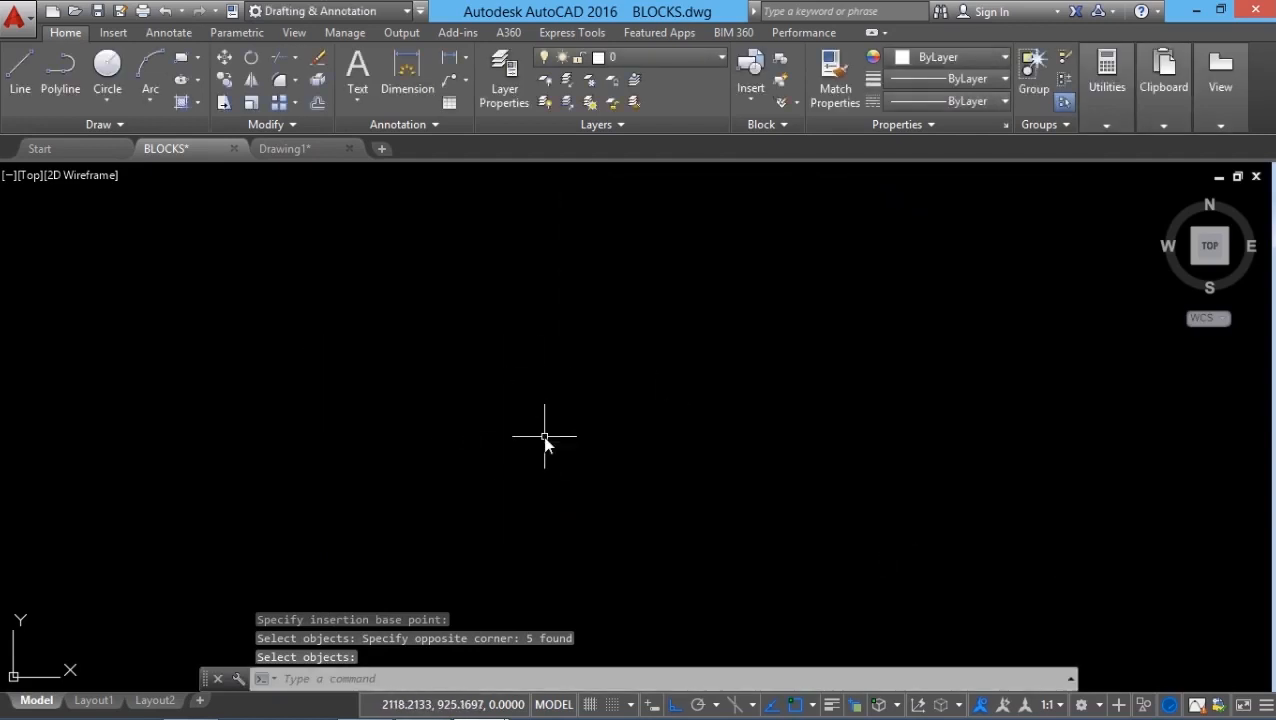
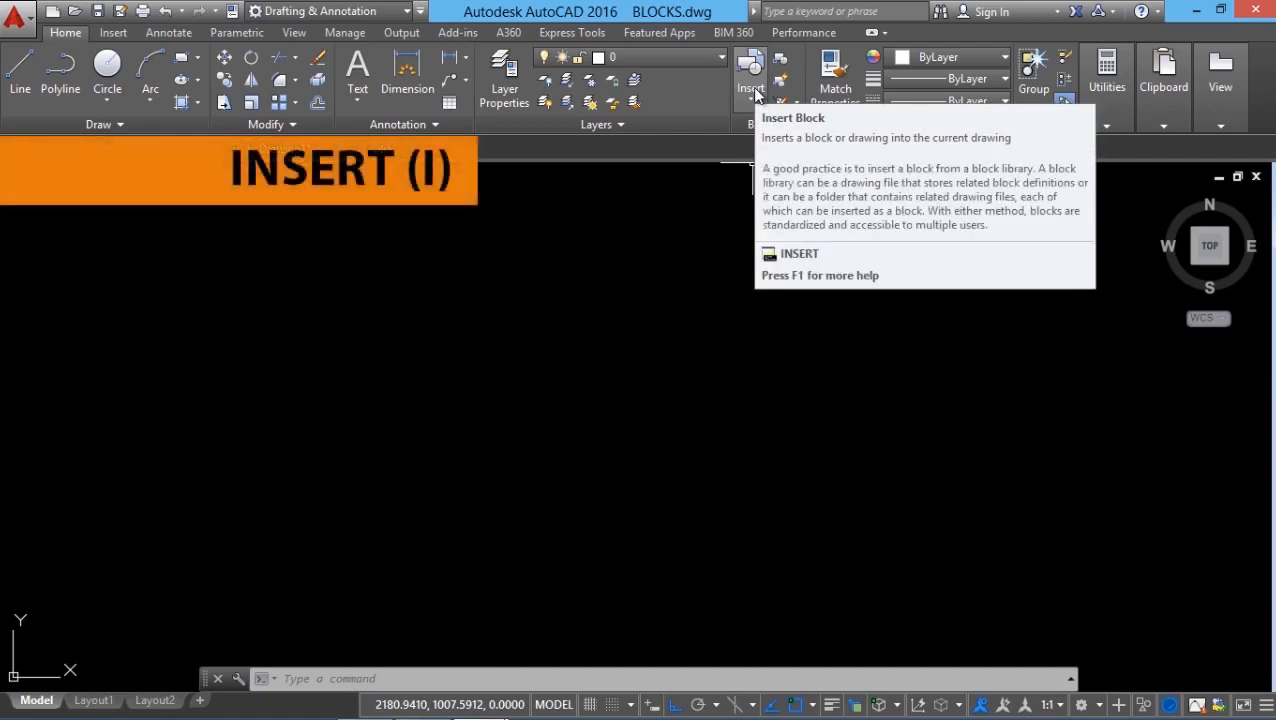
Step: Insert the CHAIR block from the Insert gallery at a picked point in BLOCKS.dwg
click(752, 88)
click(752, 88)
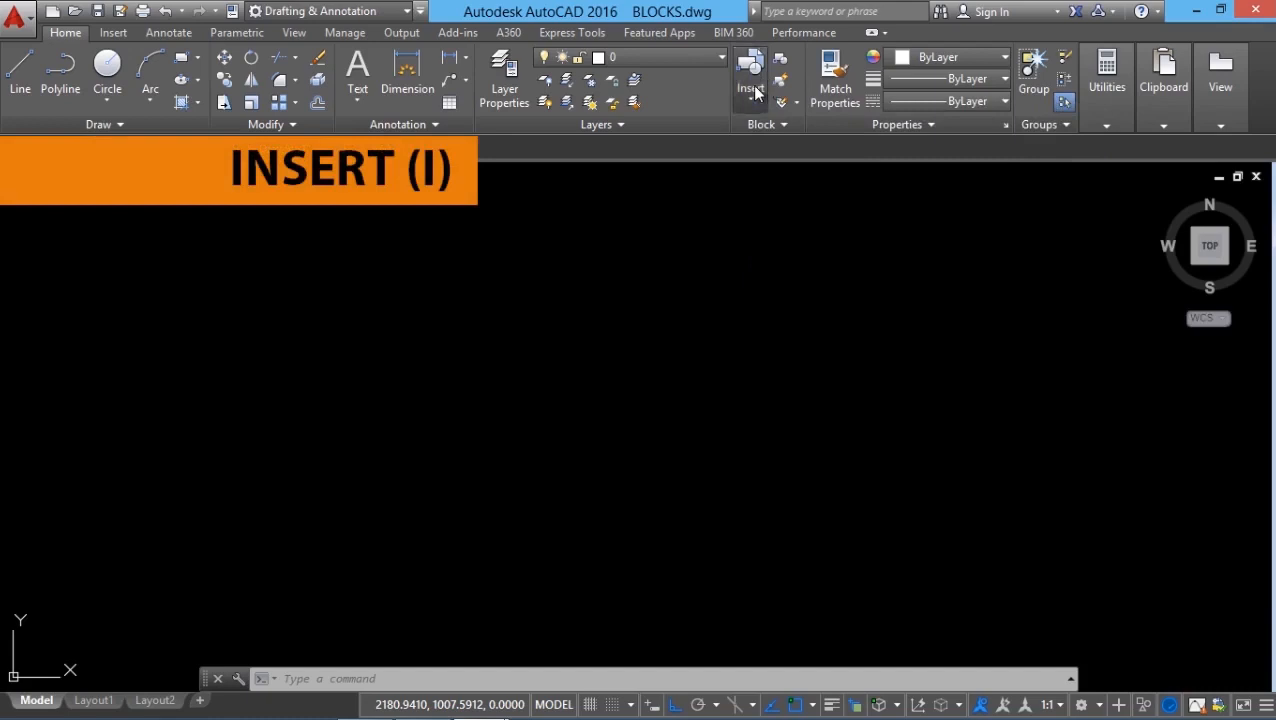
click(753, 89)
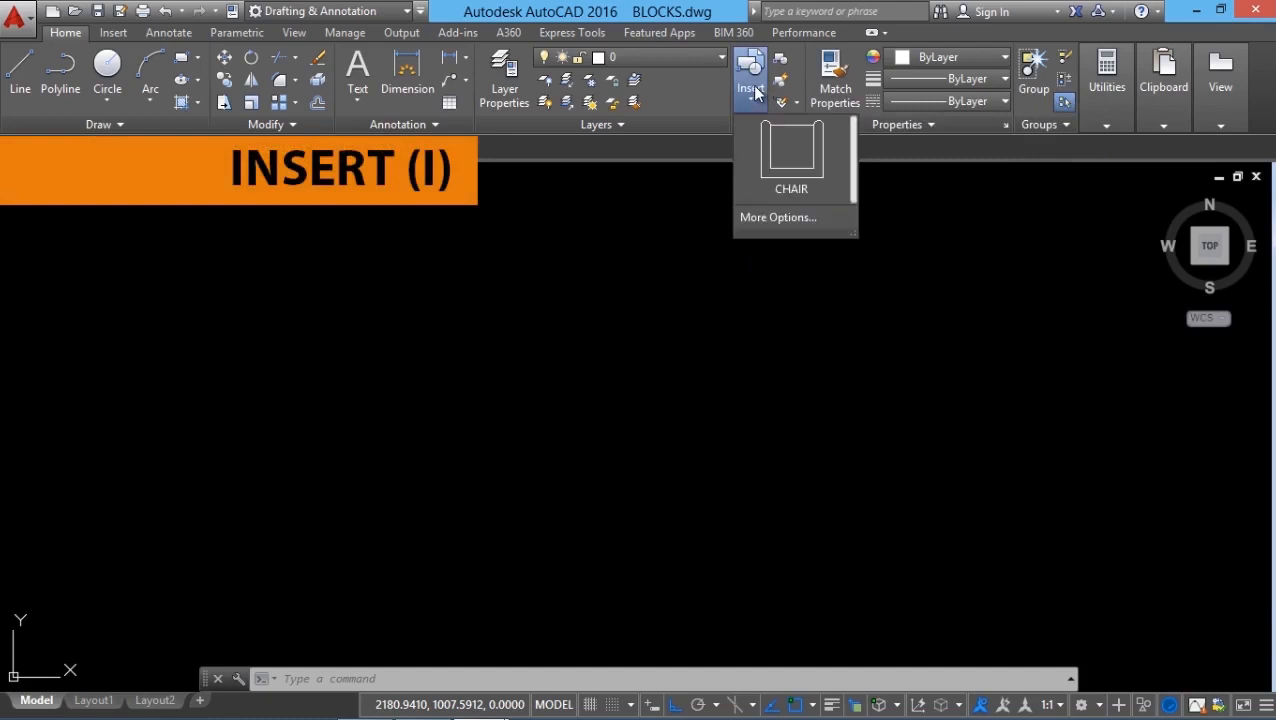
click(802, 170)
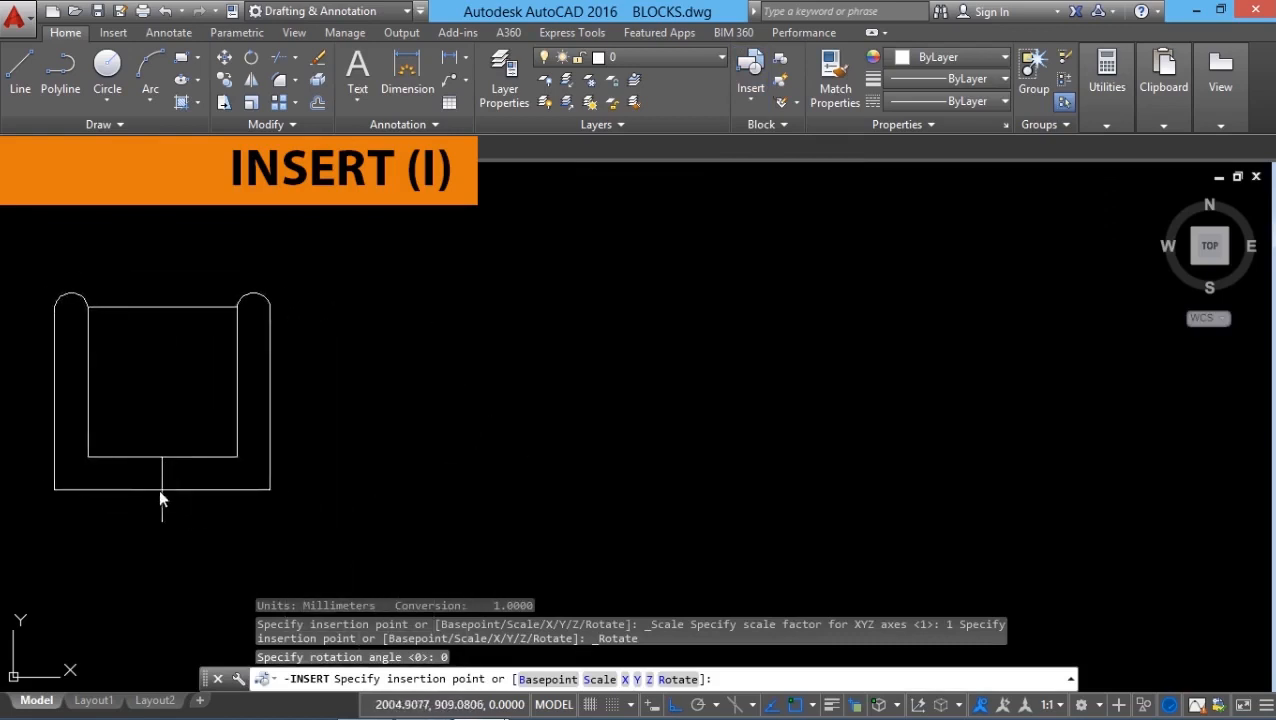
click(171, 502)
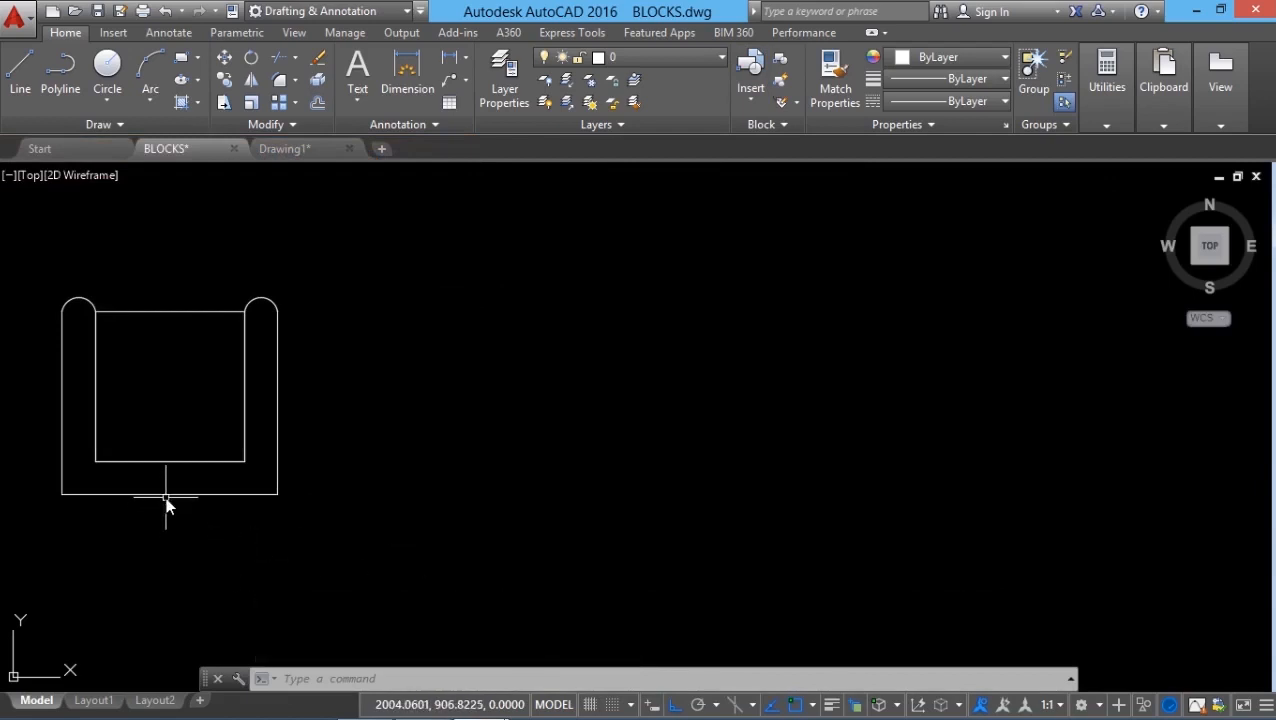
Step: Select the inserted white chair block
click(276, 463)
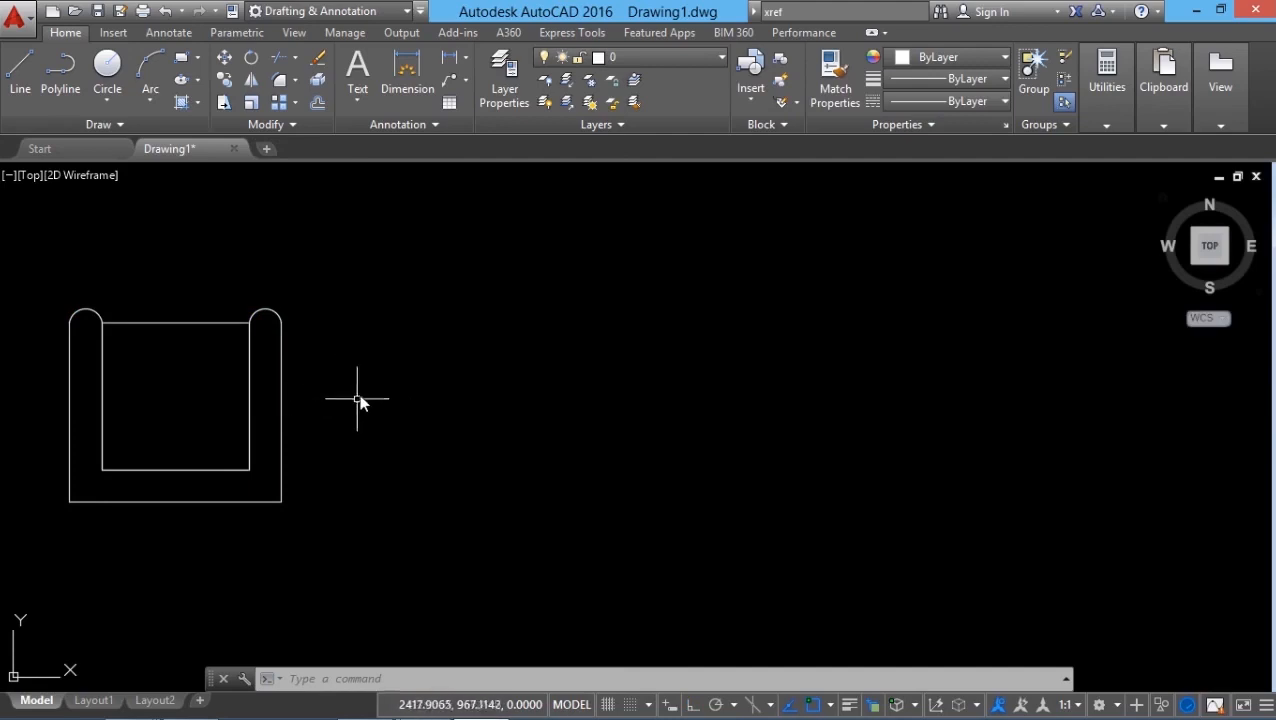
Step: Create three new layers named ROOM1, ROOM2 and ROOM3
click(510, 96)
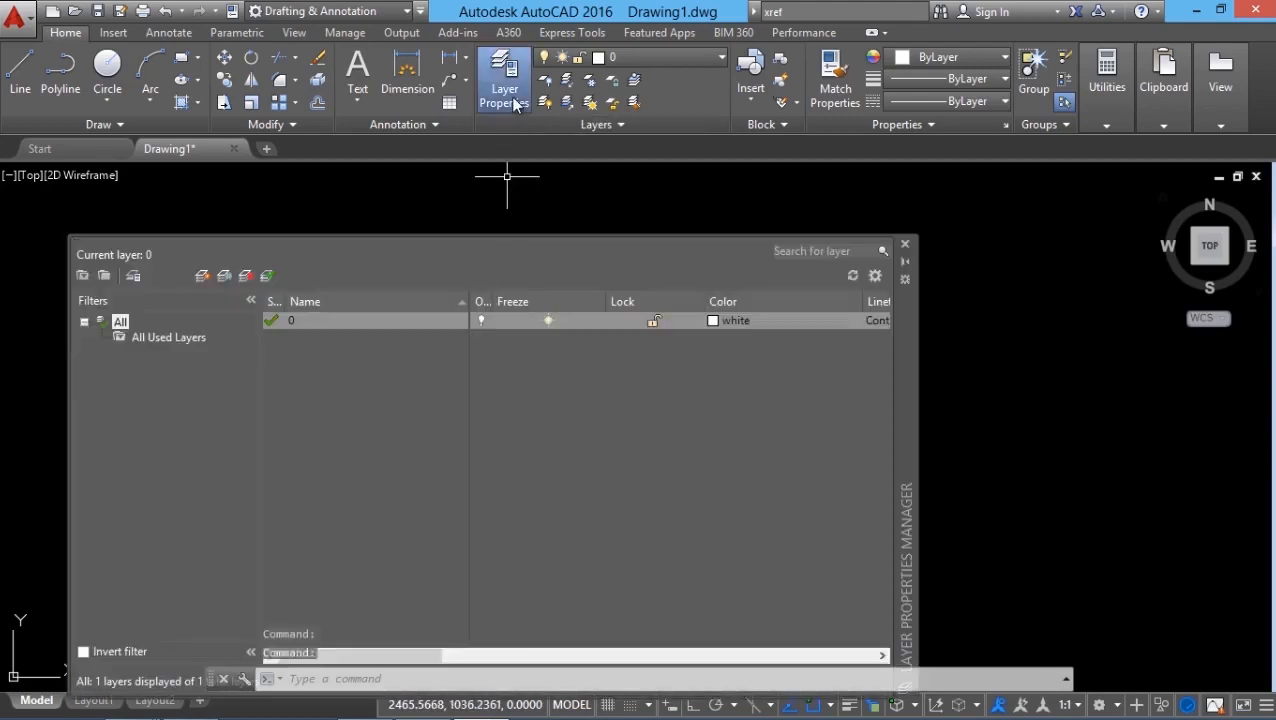
click(214, 277)
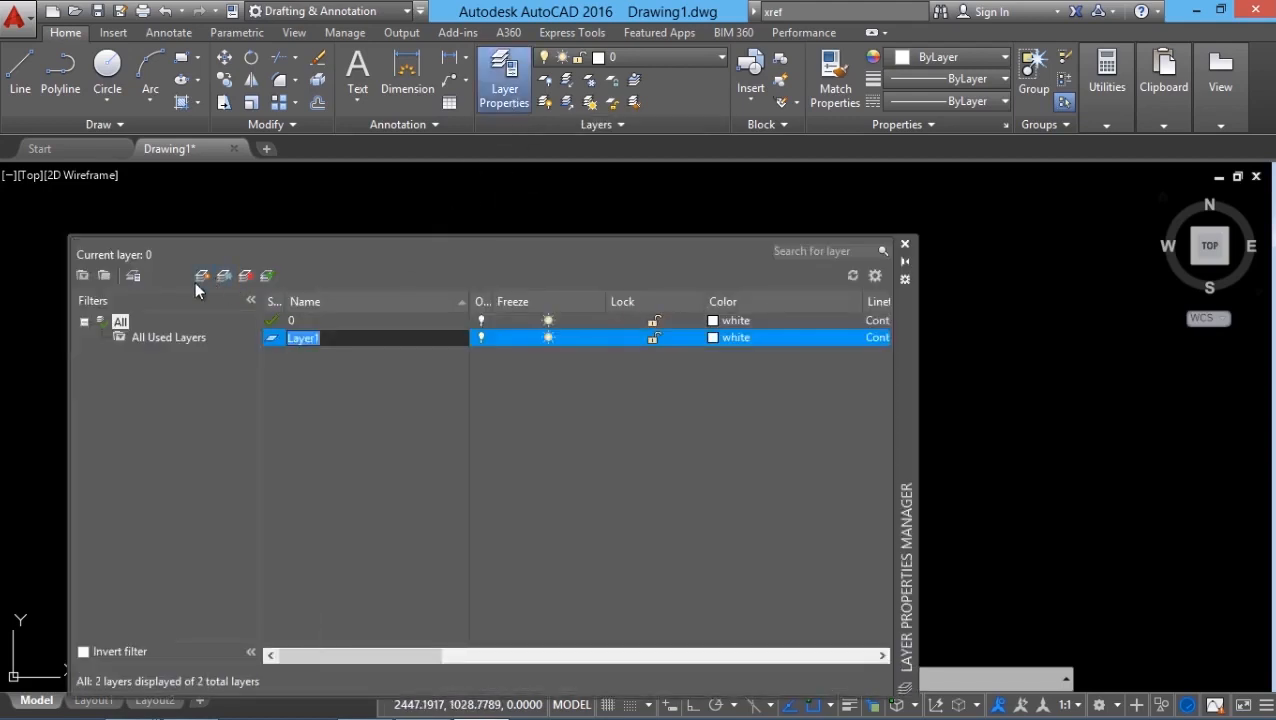
text(ROOM1)
click(204, 278)
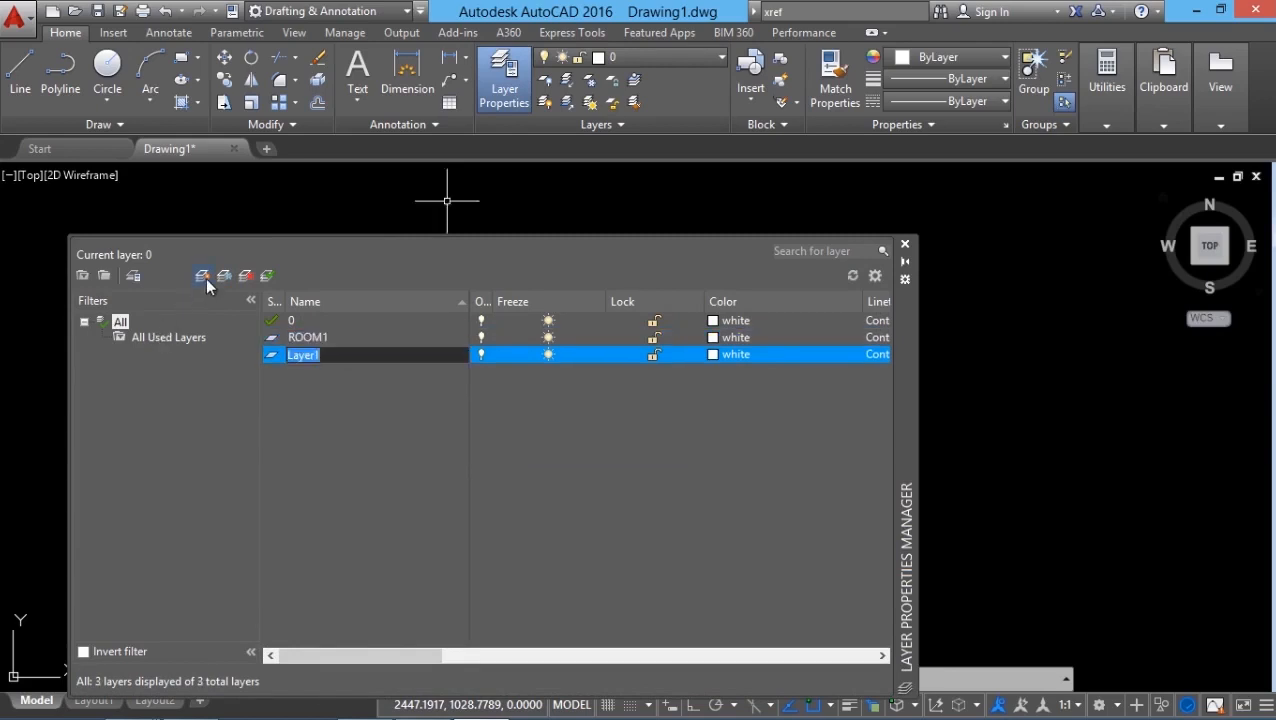
text(ROOM2)
click(204, 276)
text(ROOM3)
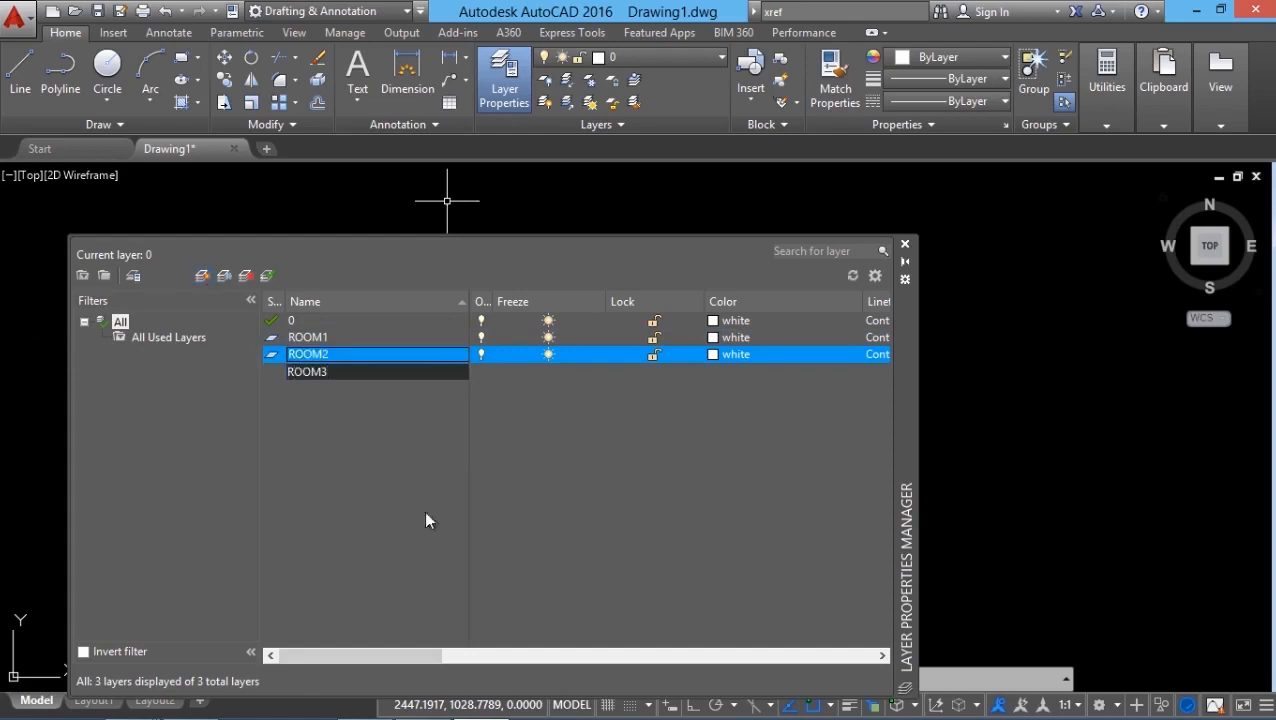
key(Return)
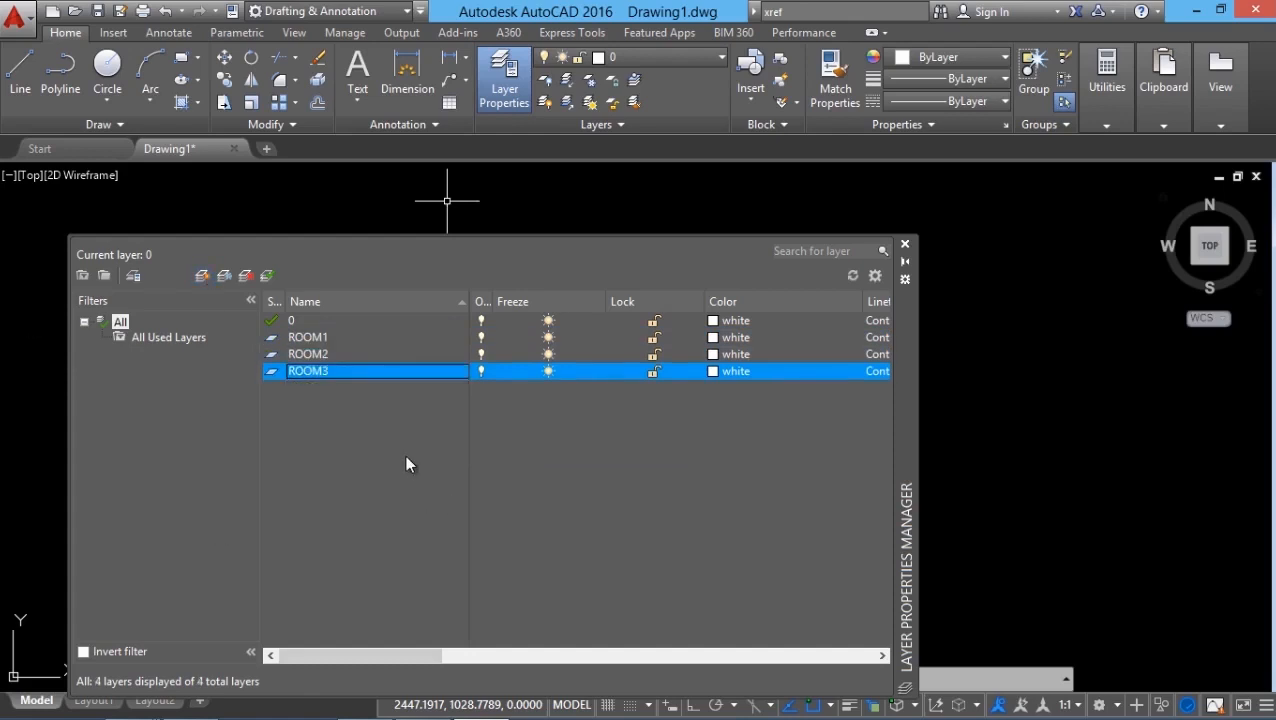
Step: Colour ROOM1 orange 22 and ROOM2 green 102, and pick blue for ROOM3
click(716, 340)
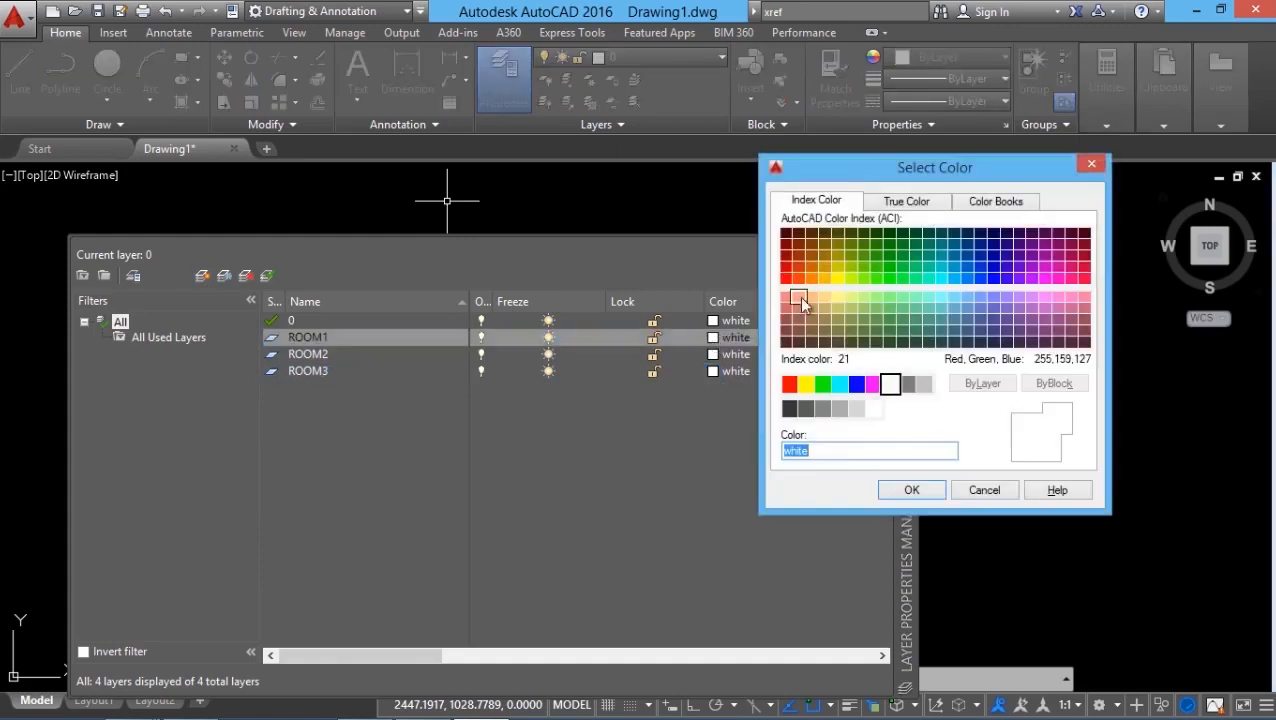
click(798, 267)
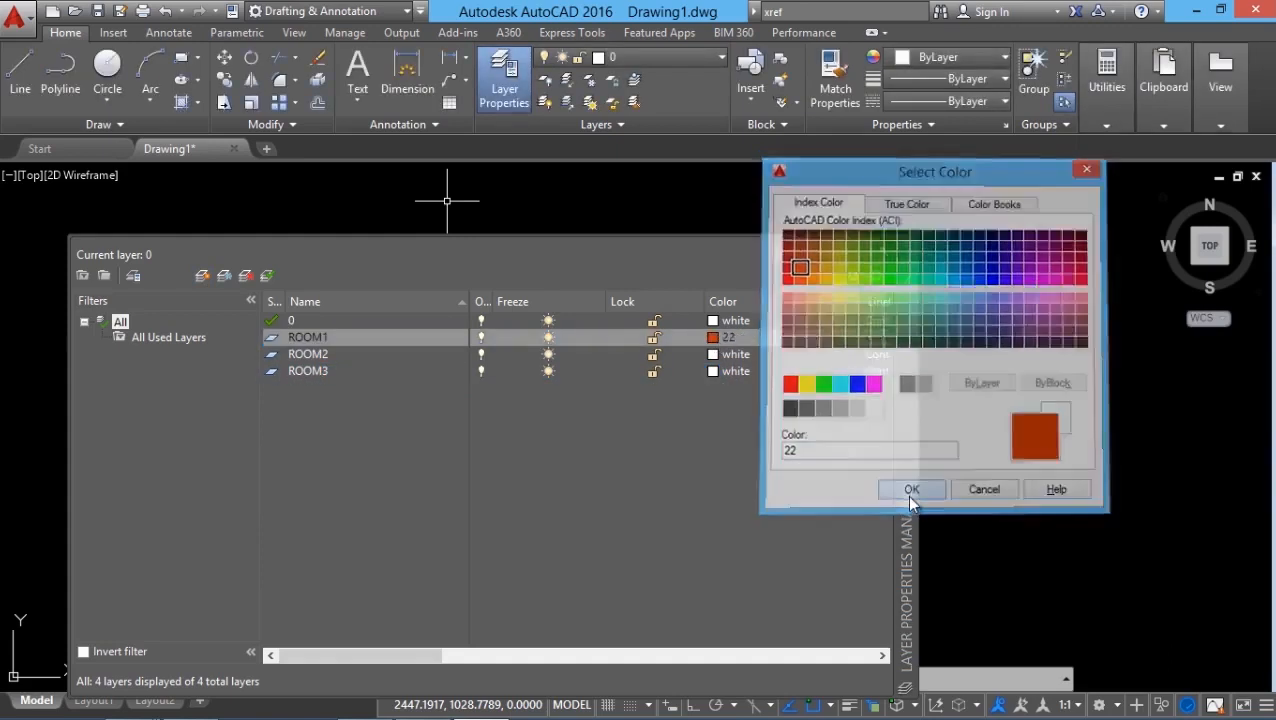
click(910, 490)
click(716, 354)
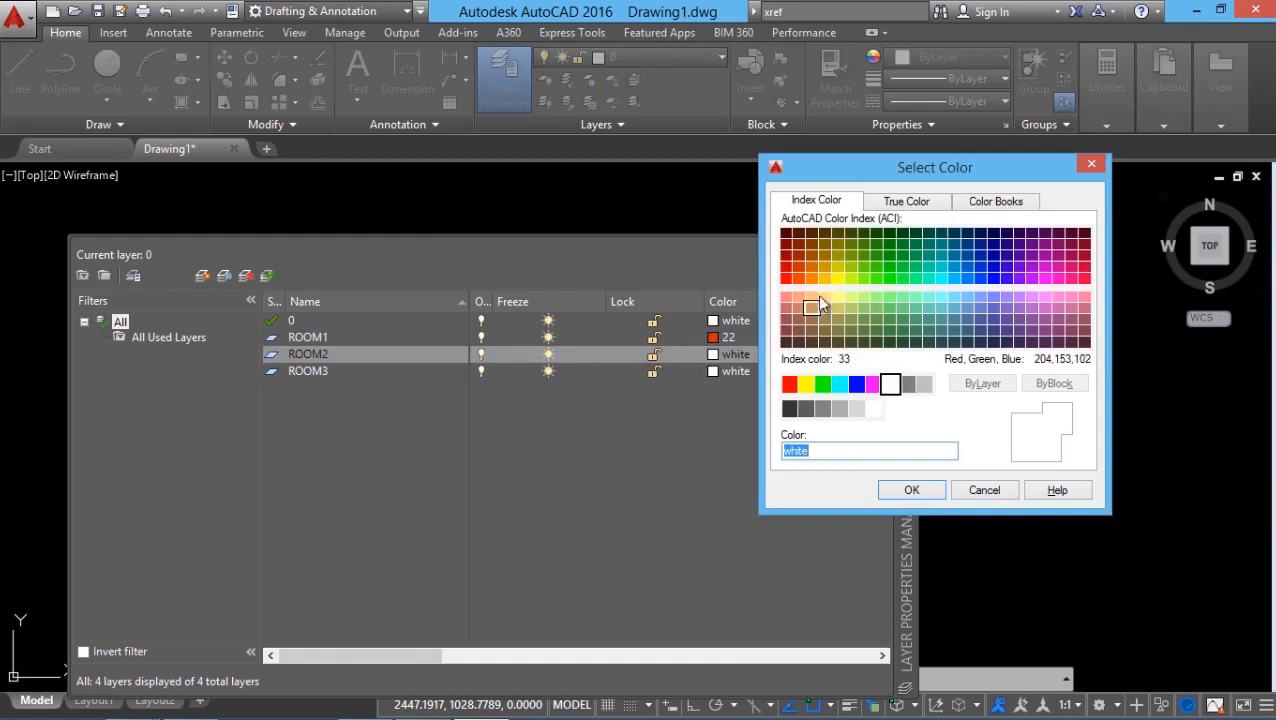
click(902, 266)
click(911, 490)
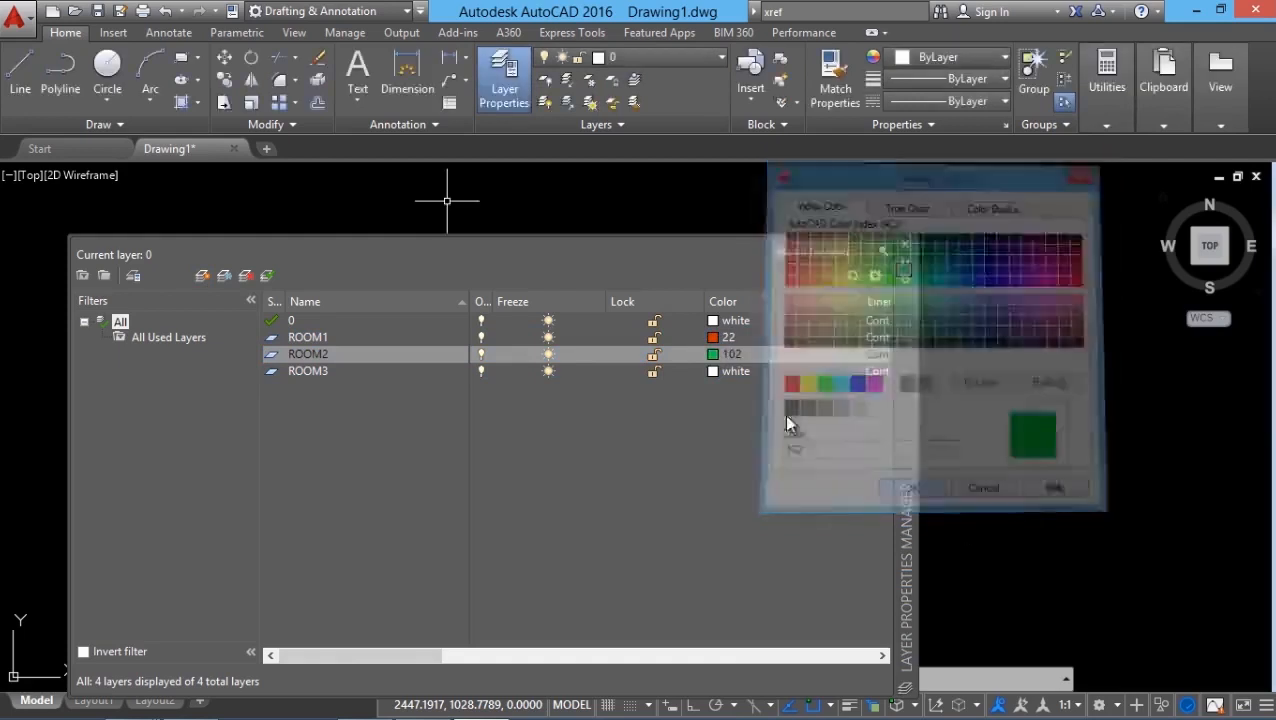
click(712, 371)
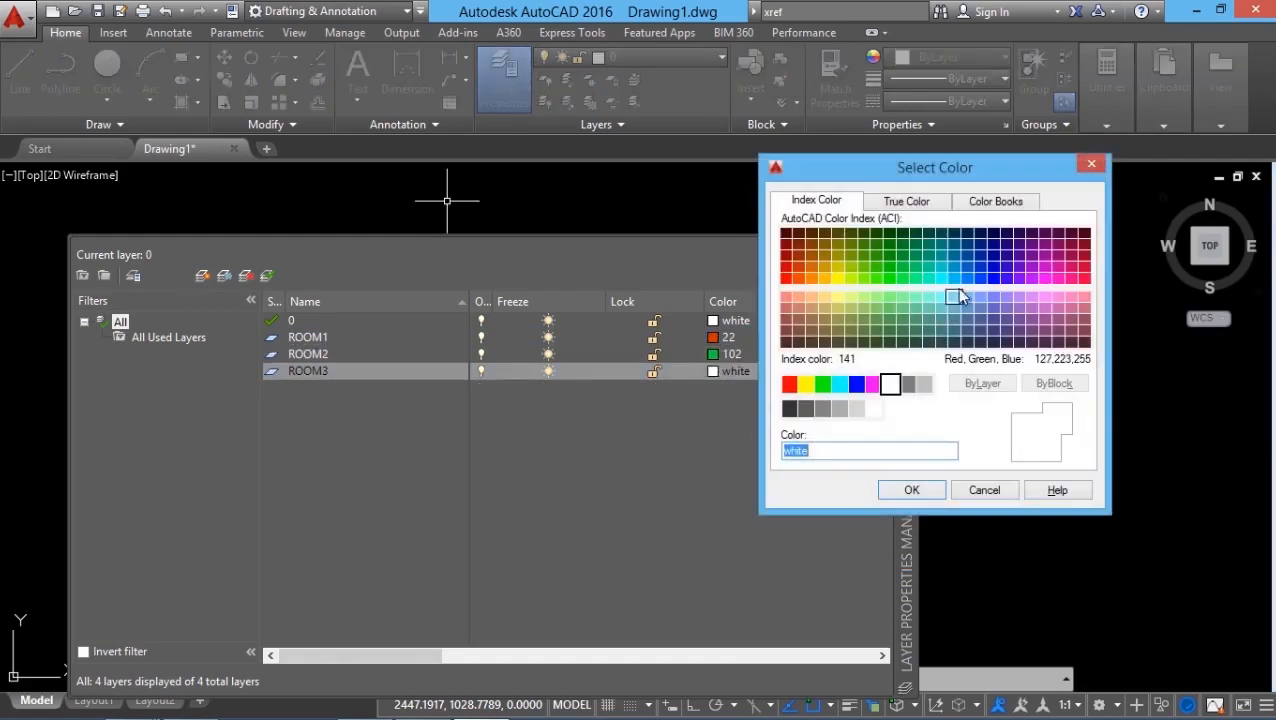
click(953, 266)
Step: Apply blue to ROOM3, then place an orange CHAIR on layer ROOM1 beside the white one
click(911, 490)
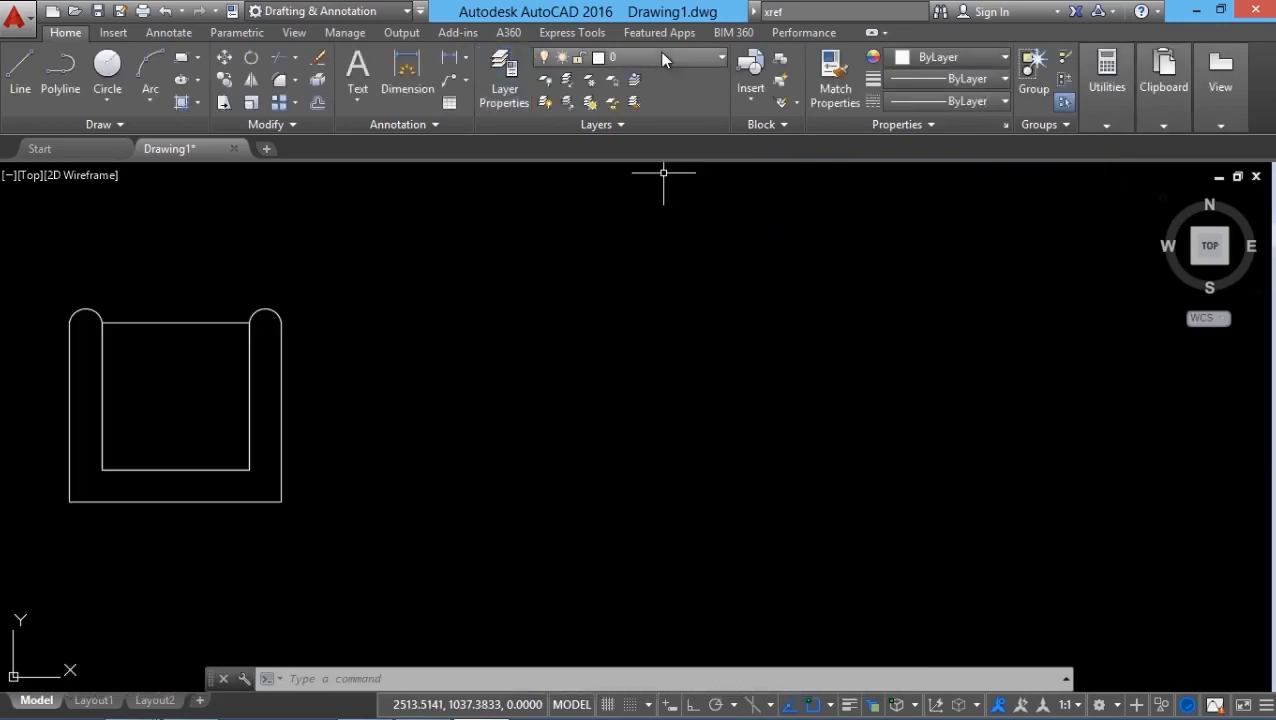
click(660, 55)
click(635, 124)
click(750, 75)
click(778, 240)
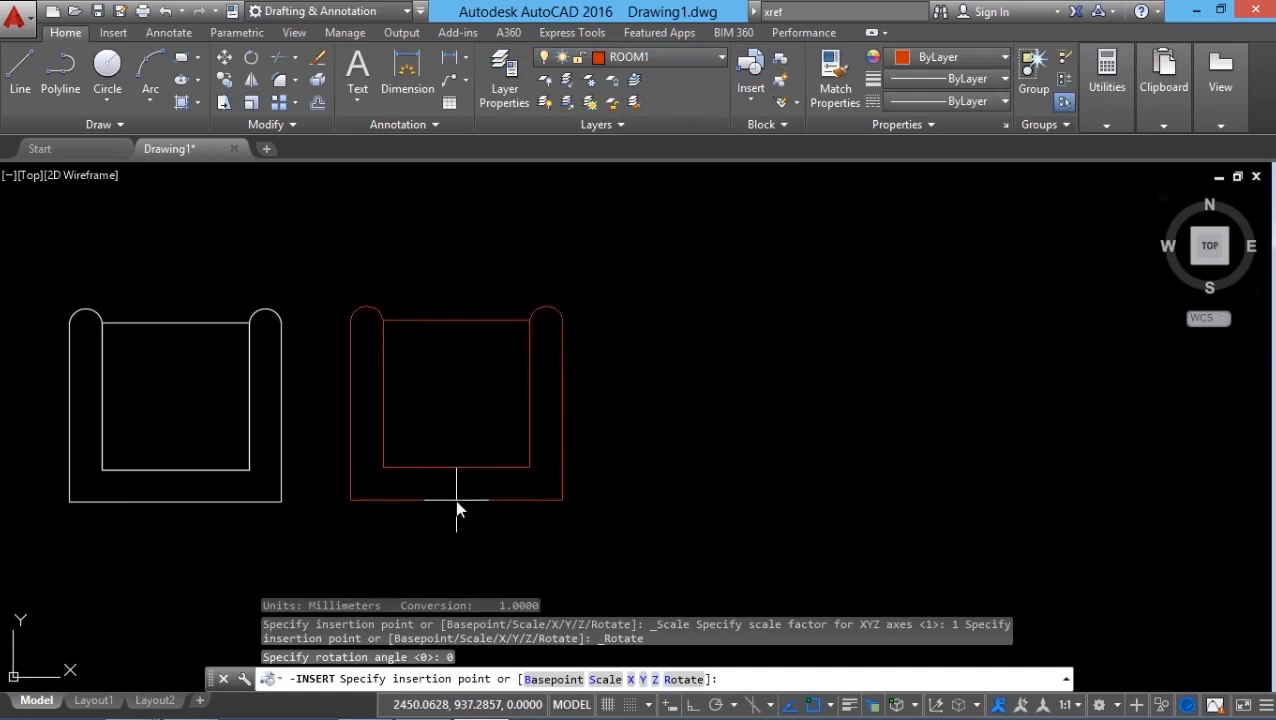
click(456, 510)
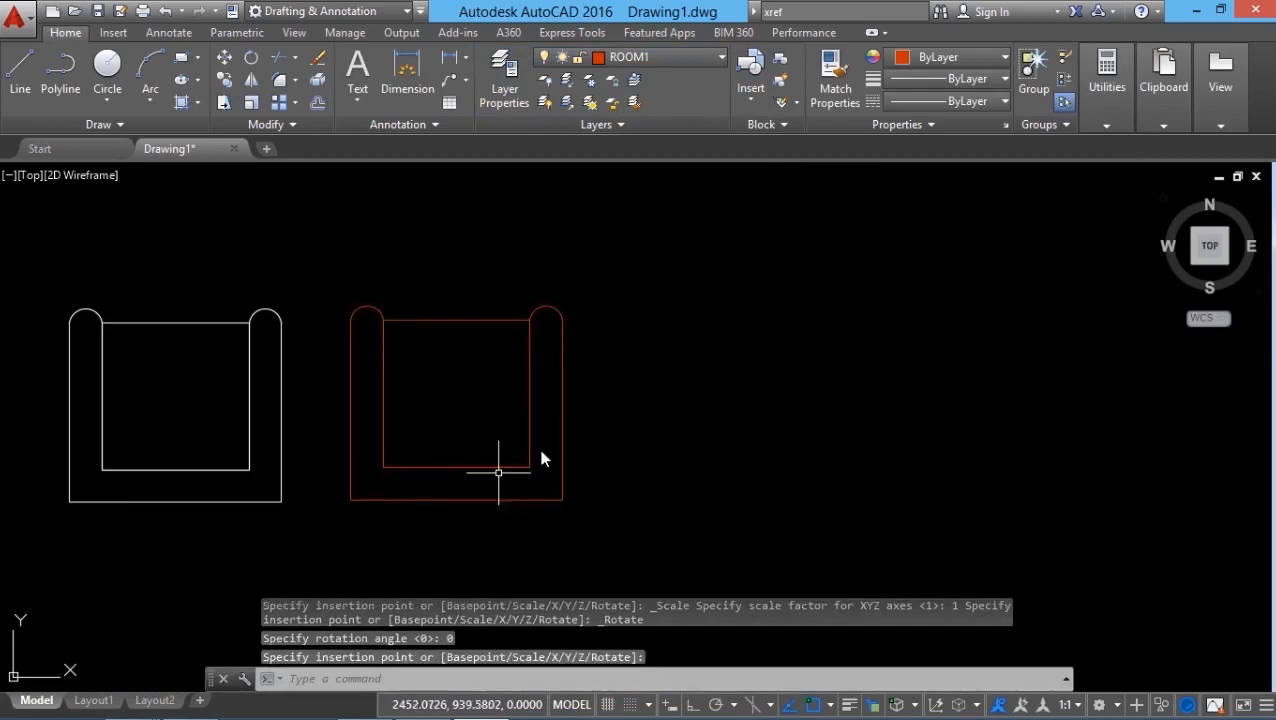
Step: Make ROOM2 current and insert a green CHAIR beside the orange one
click(662, 57)
click(650, 128)
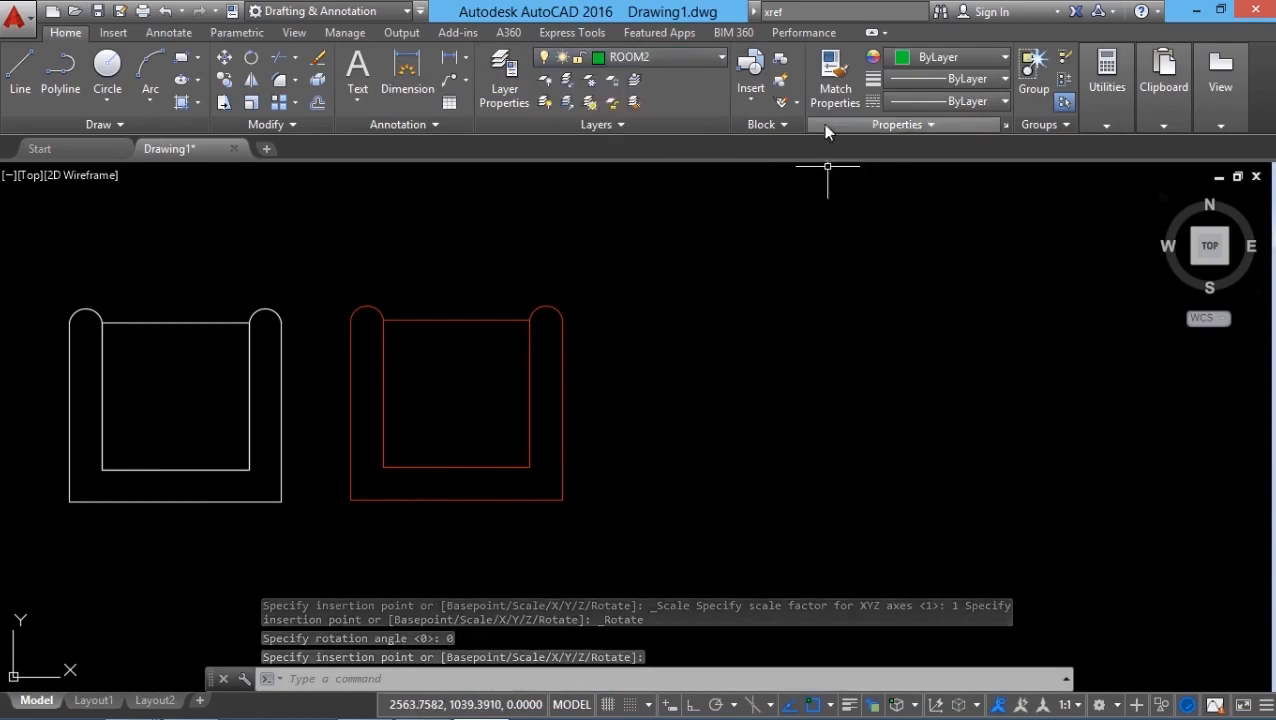
click(752, 97)
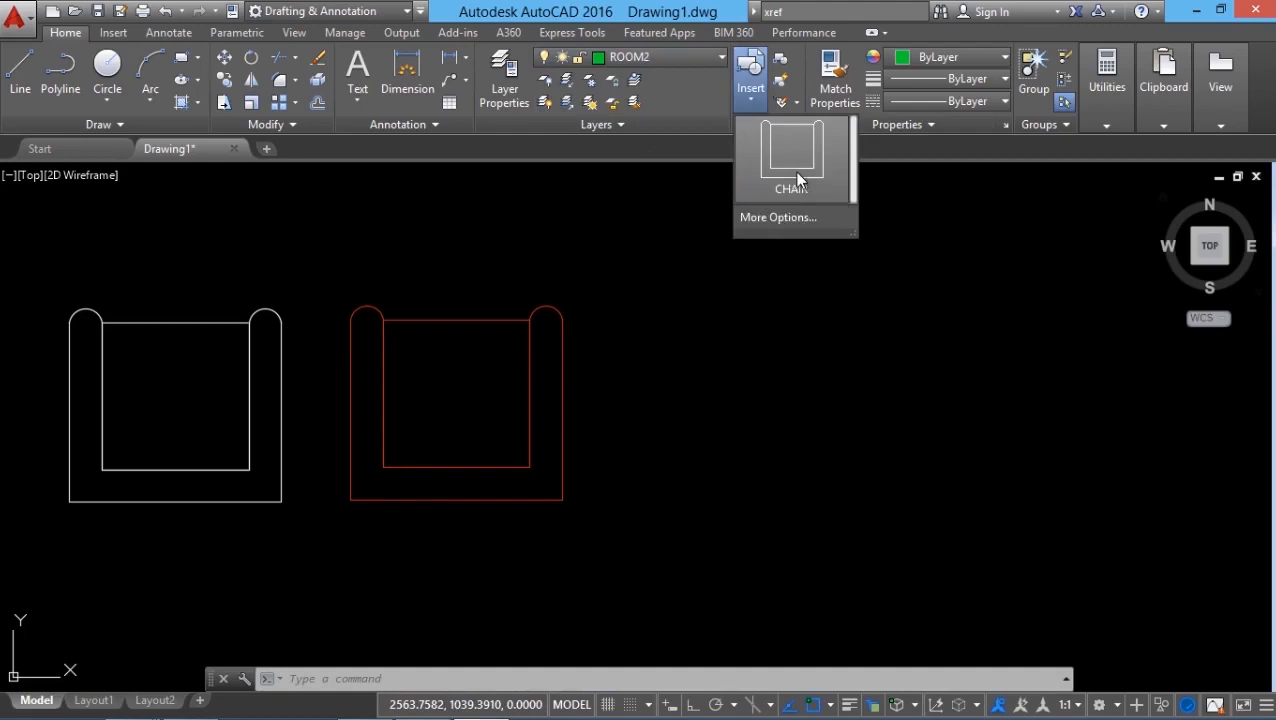
click(794, 165)
click(733, 497)
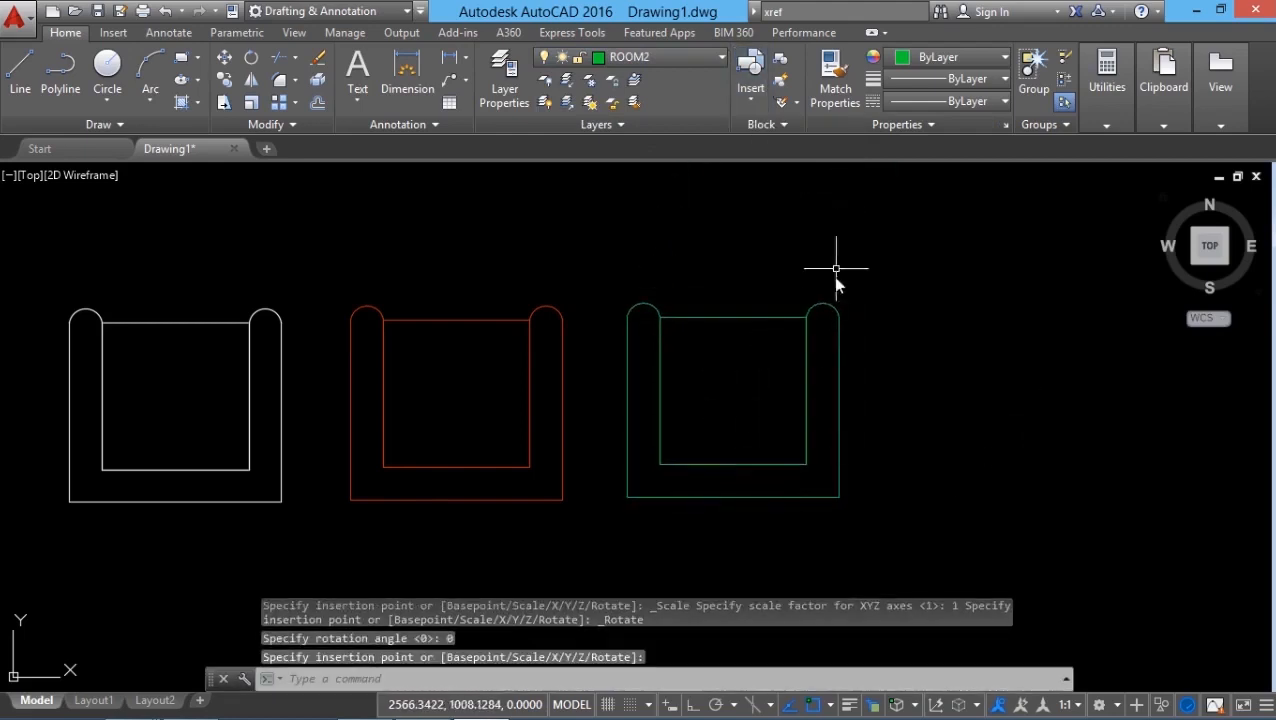
Step: Make ROOM3 current and insert a blue CHAIR beside the green one
click(644, 55)
click(652, 142)
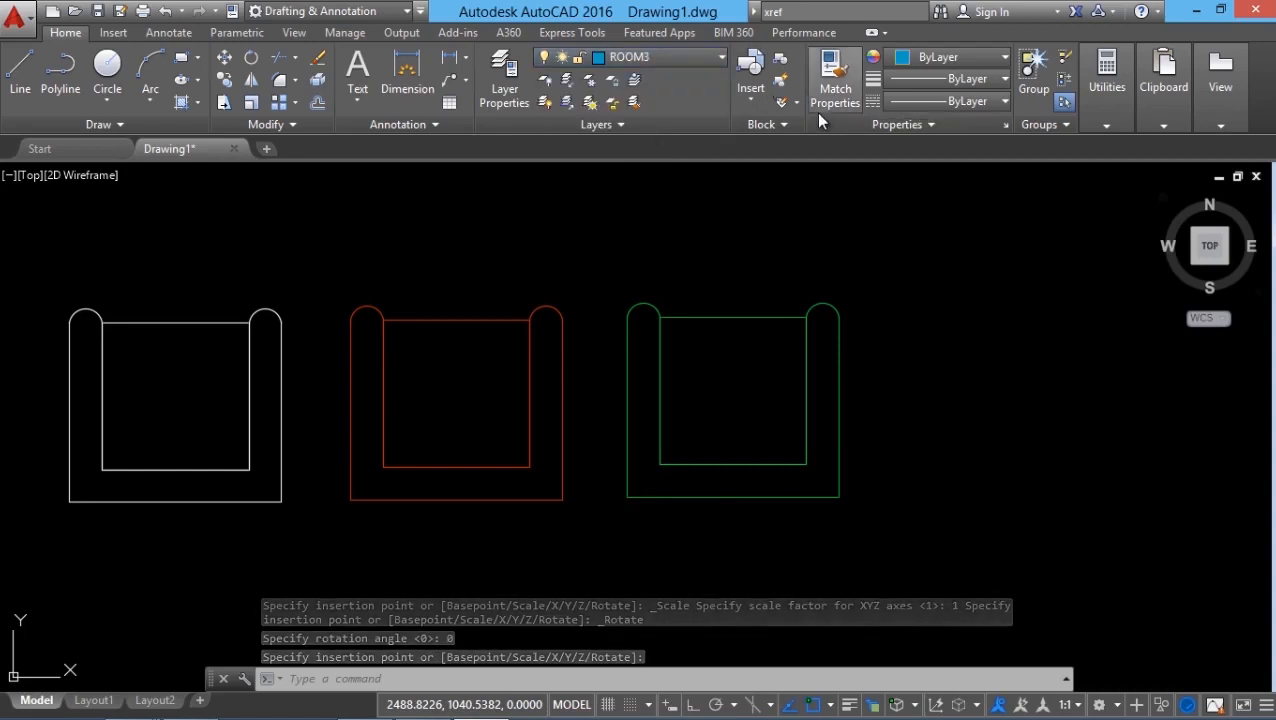
click(750, 80)
click(770, 176)
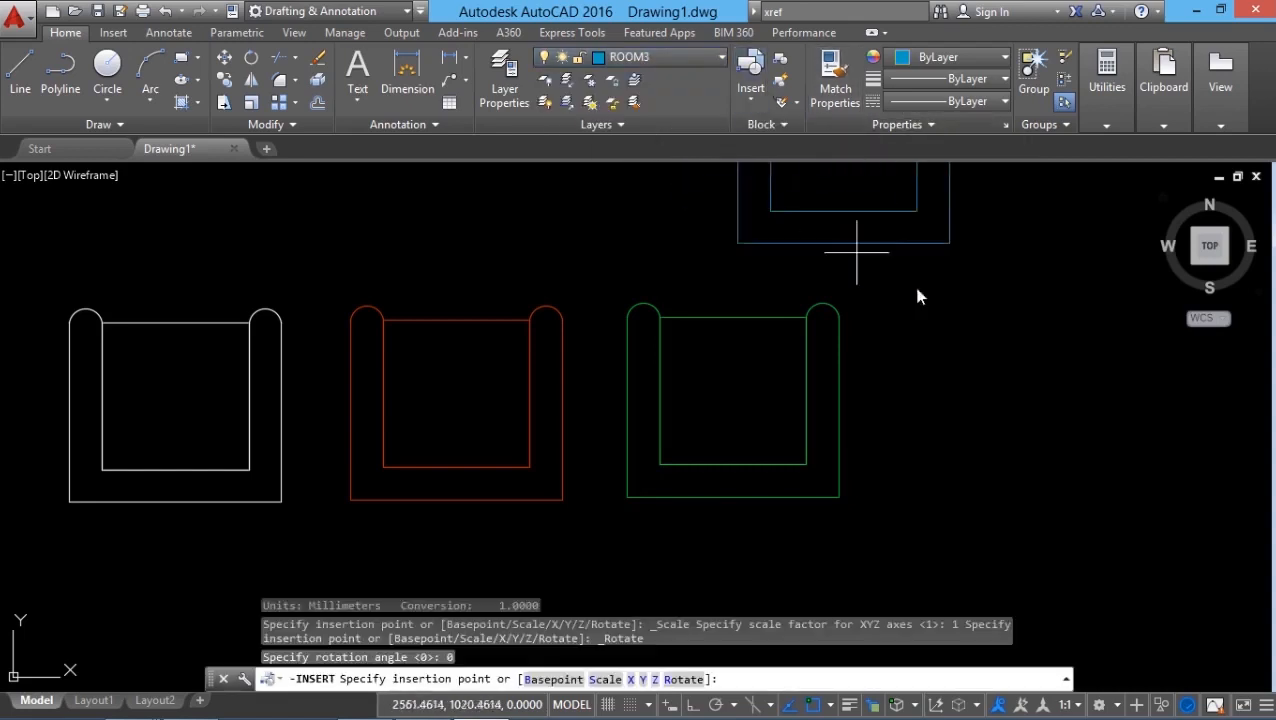
click(1004, 497)
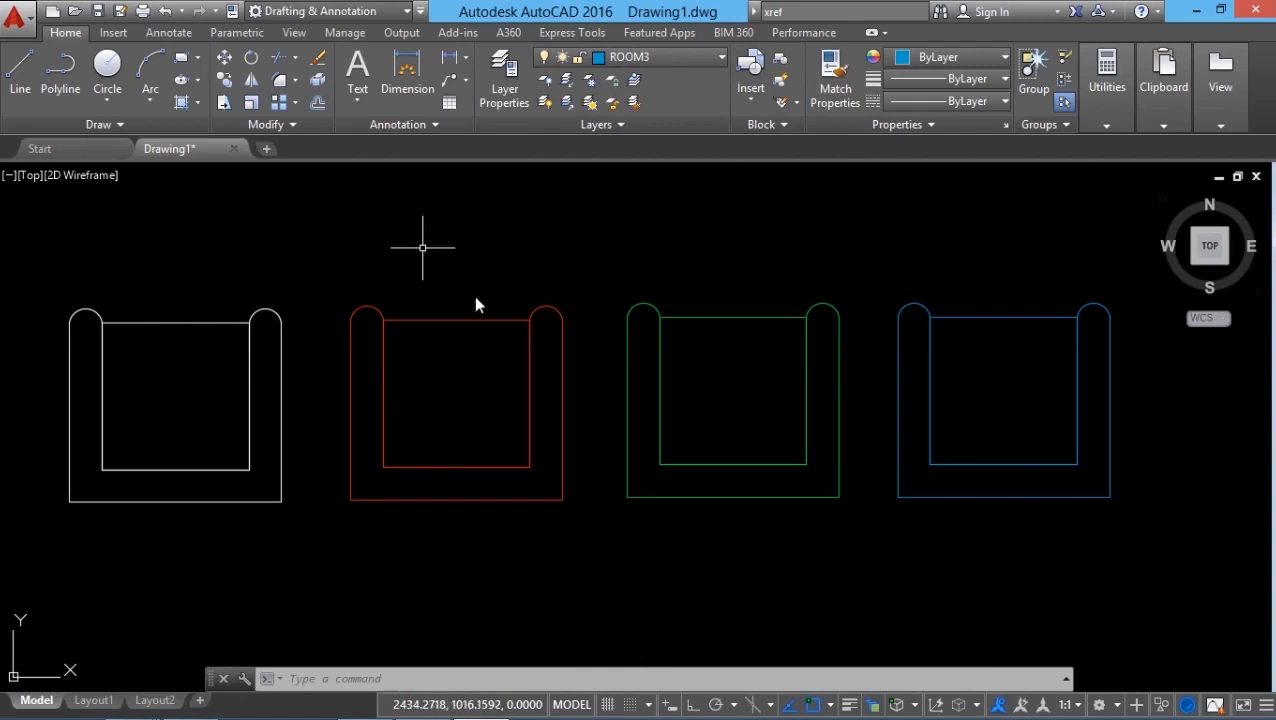
Step: Explode the orange ROOM1 chair with X into separate objects
text(x)
key(Return)
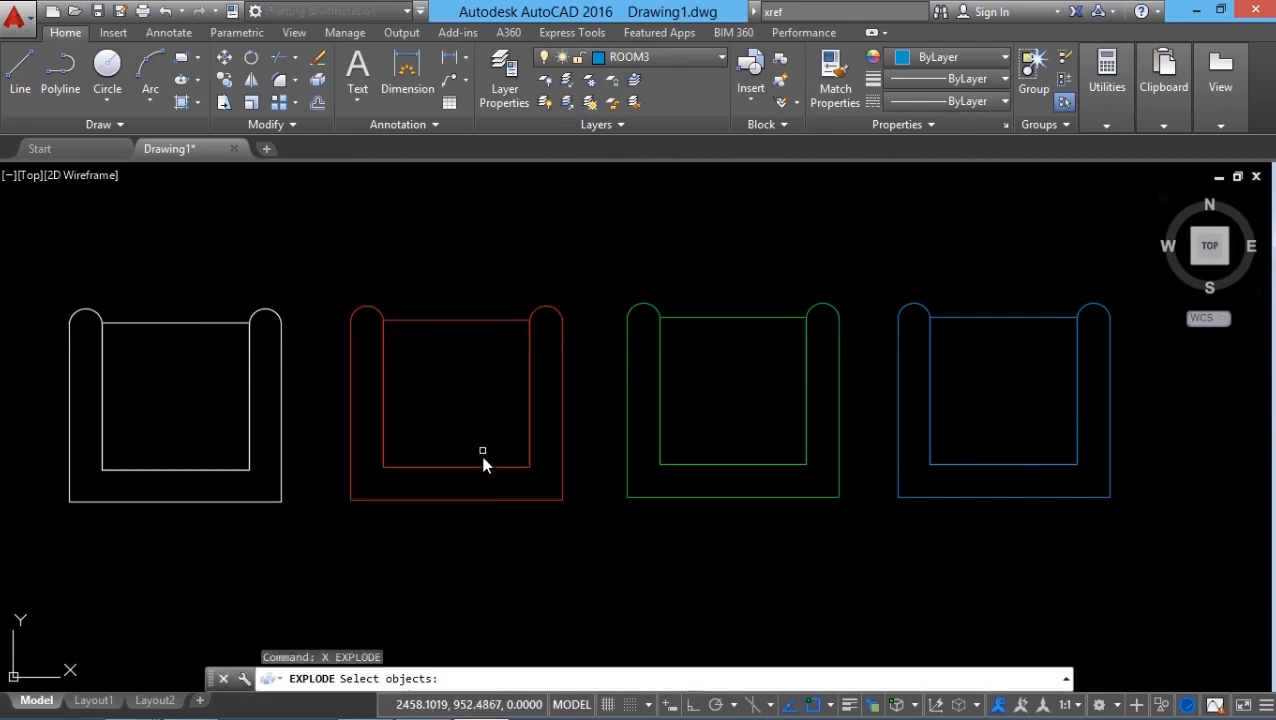
click(480, 468)
key(Return)
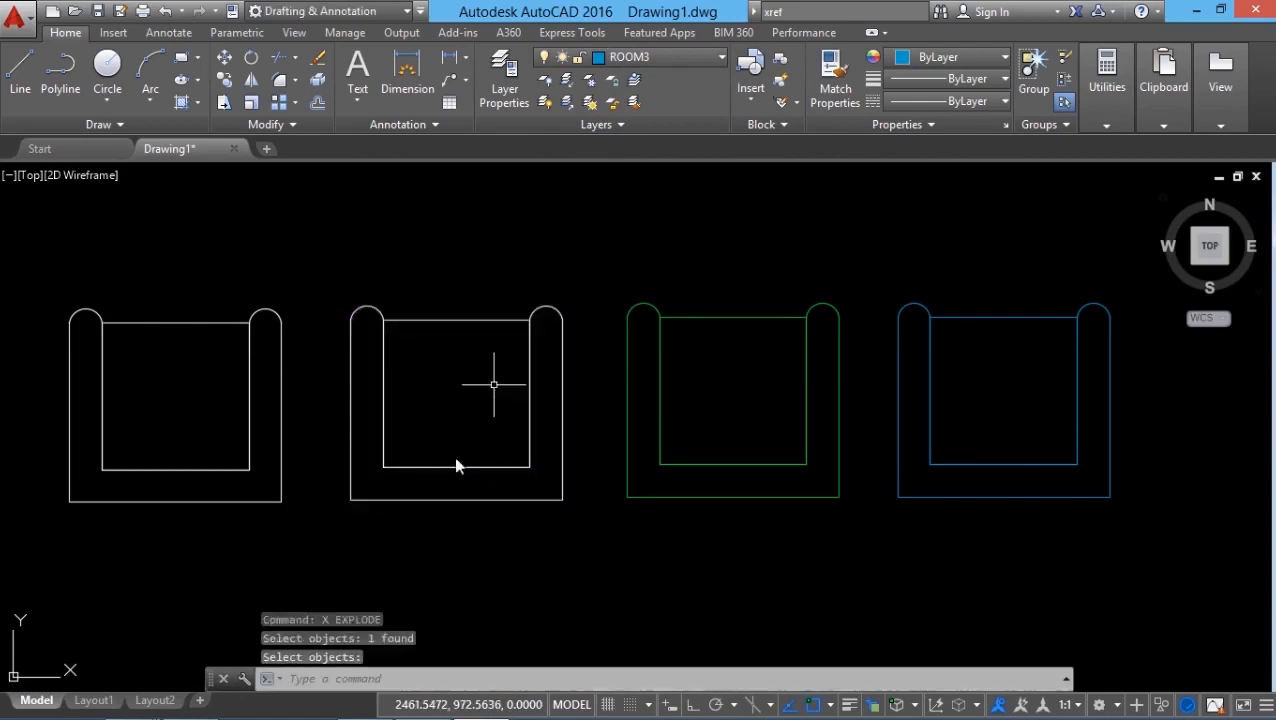
Step: Inspect a piece of the exploded chair, then the green chair to confirm layer ROOM2
click(442, 318)
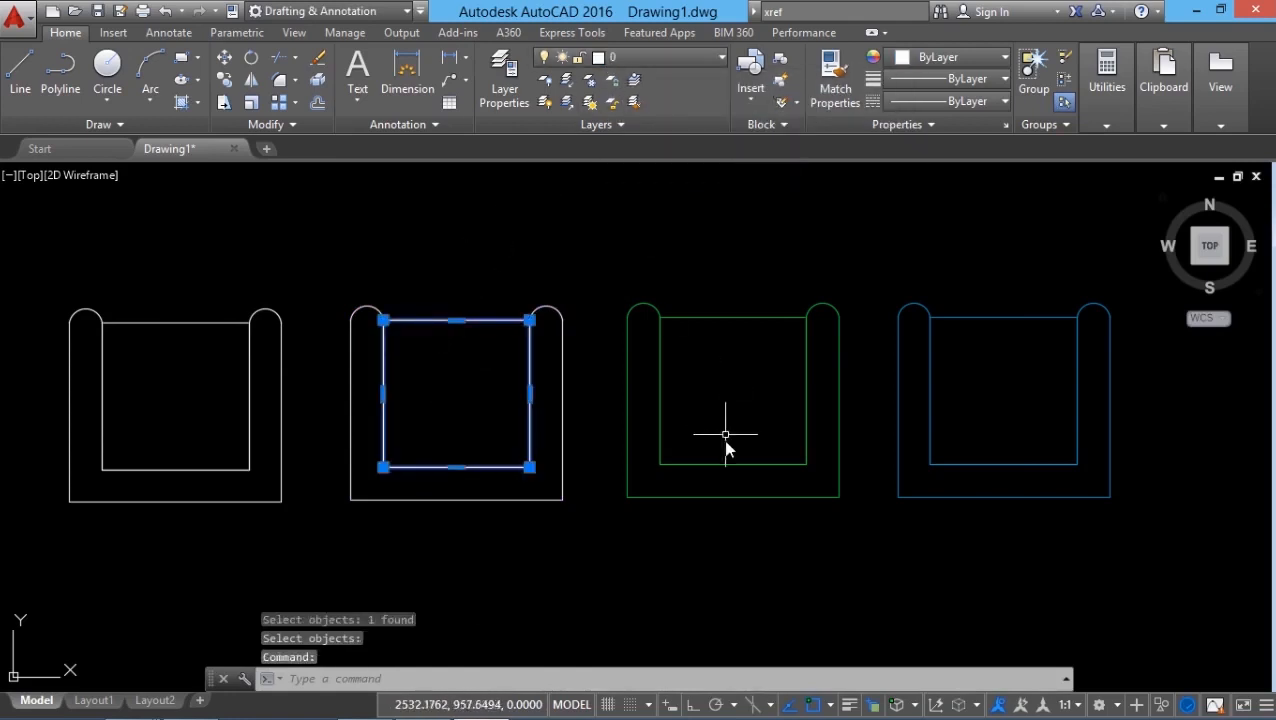
key(Escape)
click(723, 320)
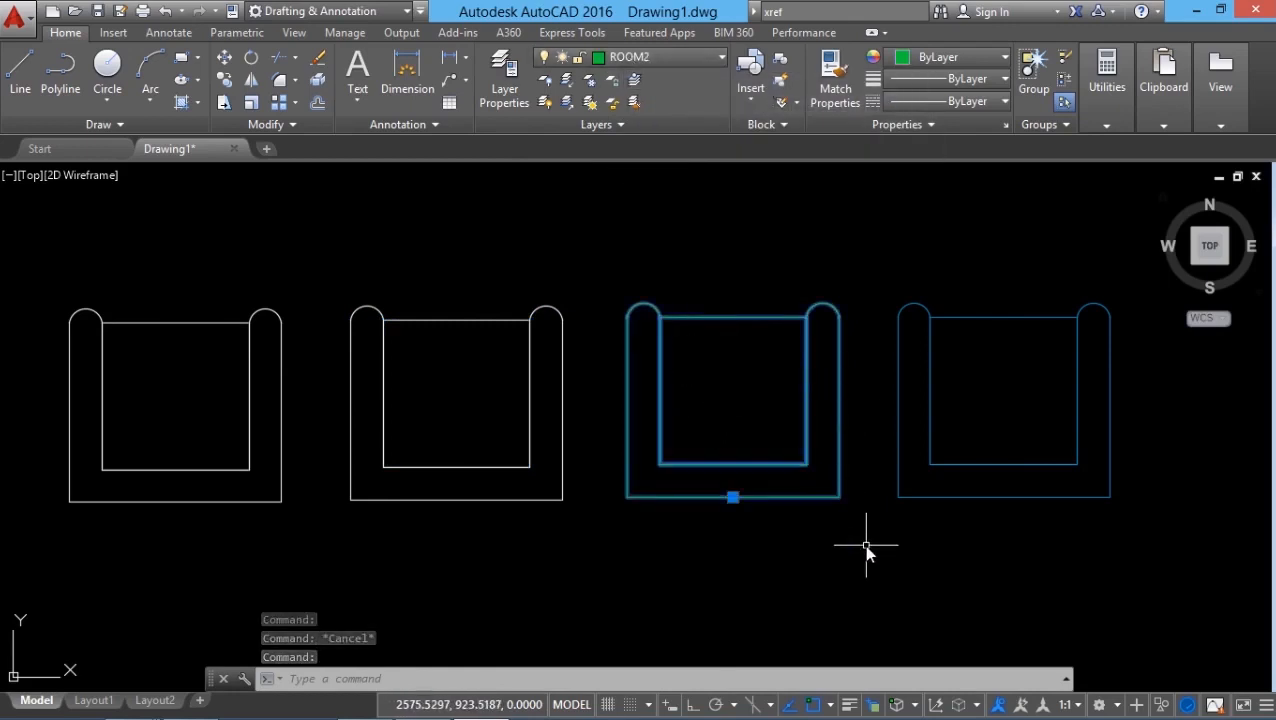
key(Escape)
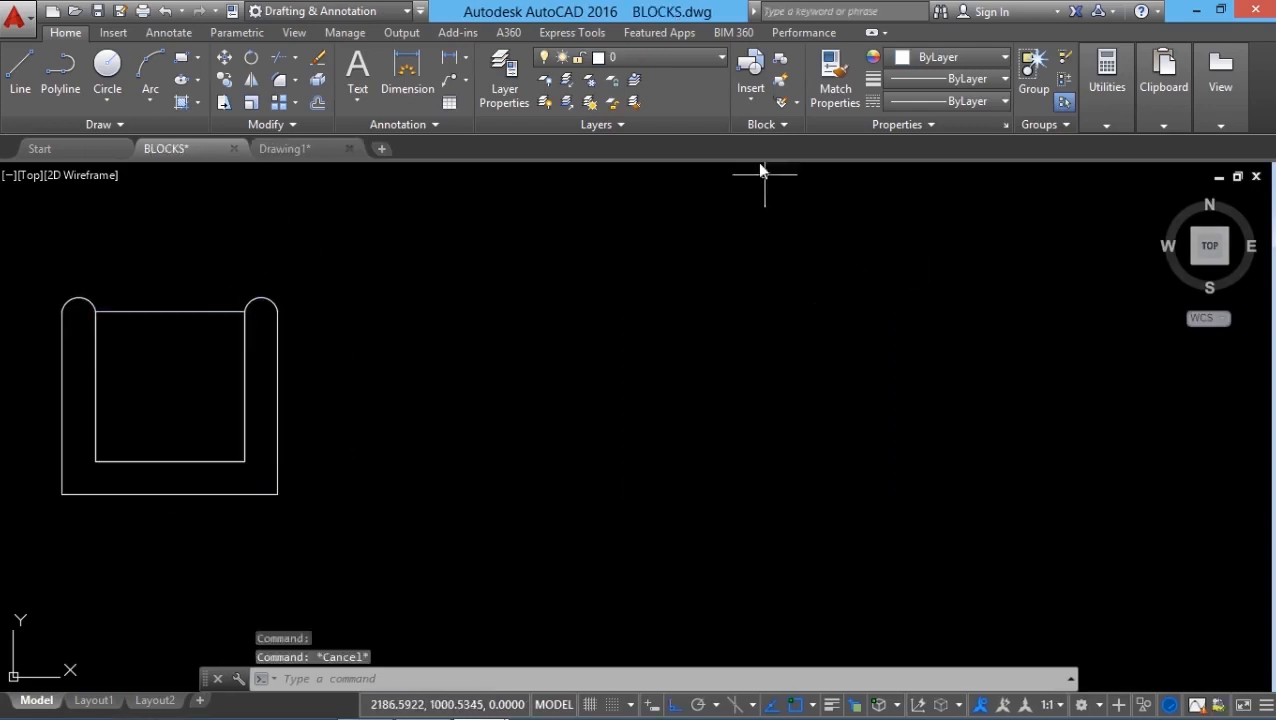
Step: Insert a CHAIR at uniform scale 0.5 to the right of the original chair
click(751, 101)
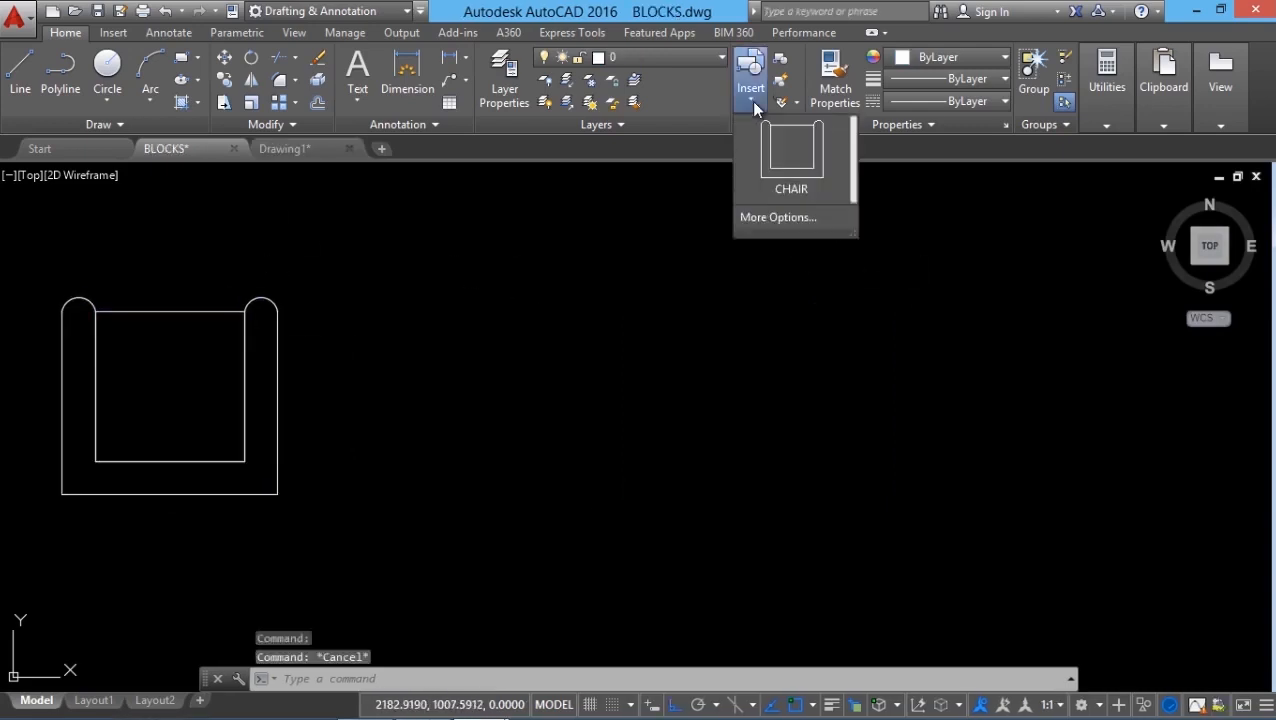
click(777, 218)
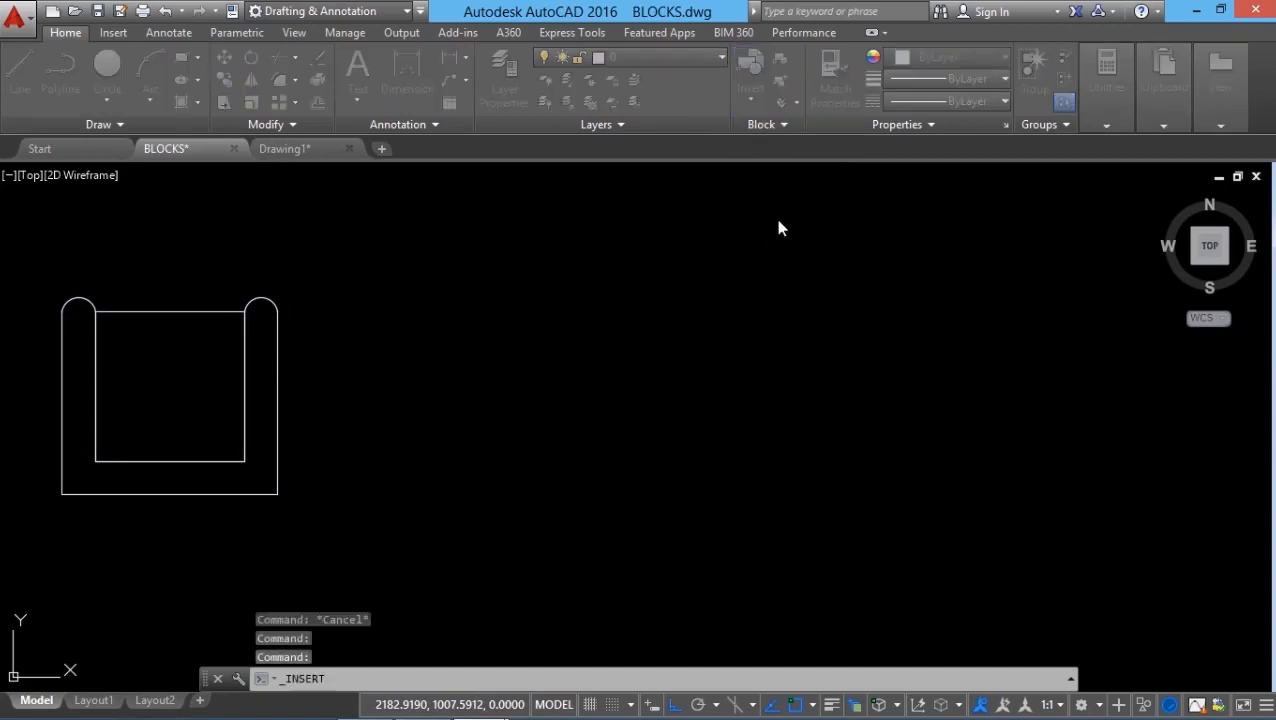
drag(883, 336, 605, 247)
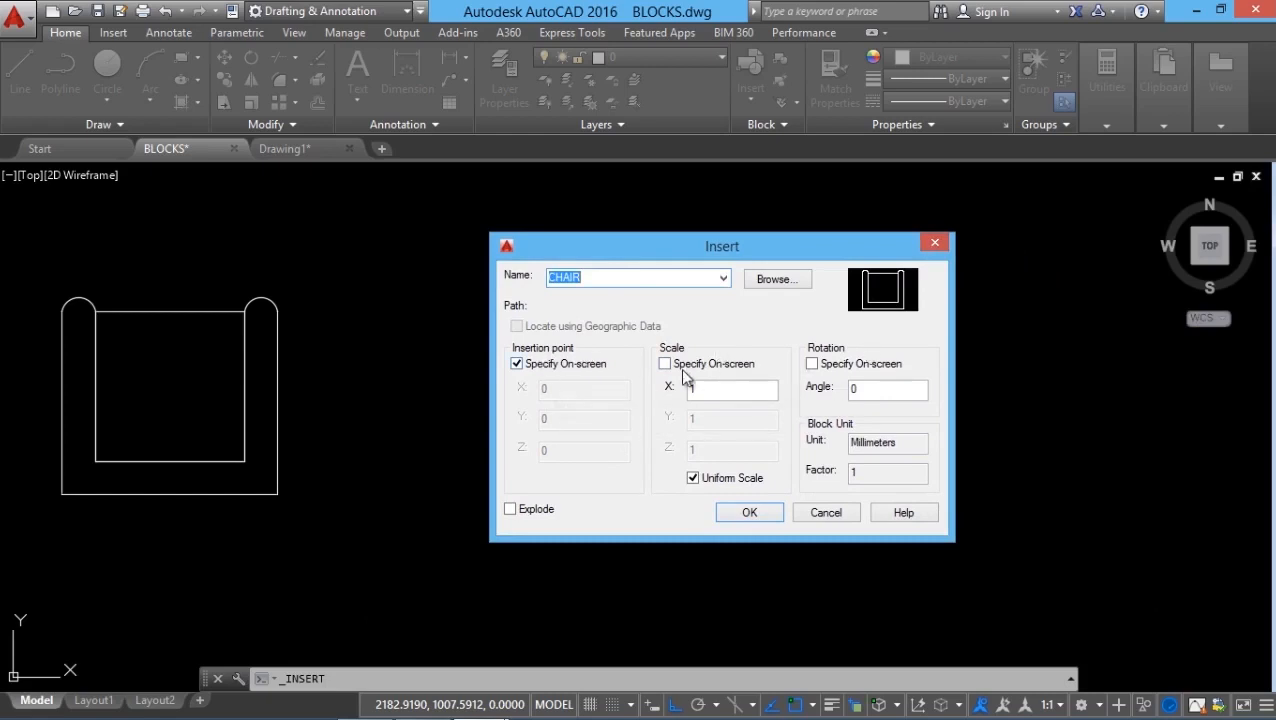
click(666, 365)
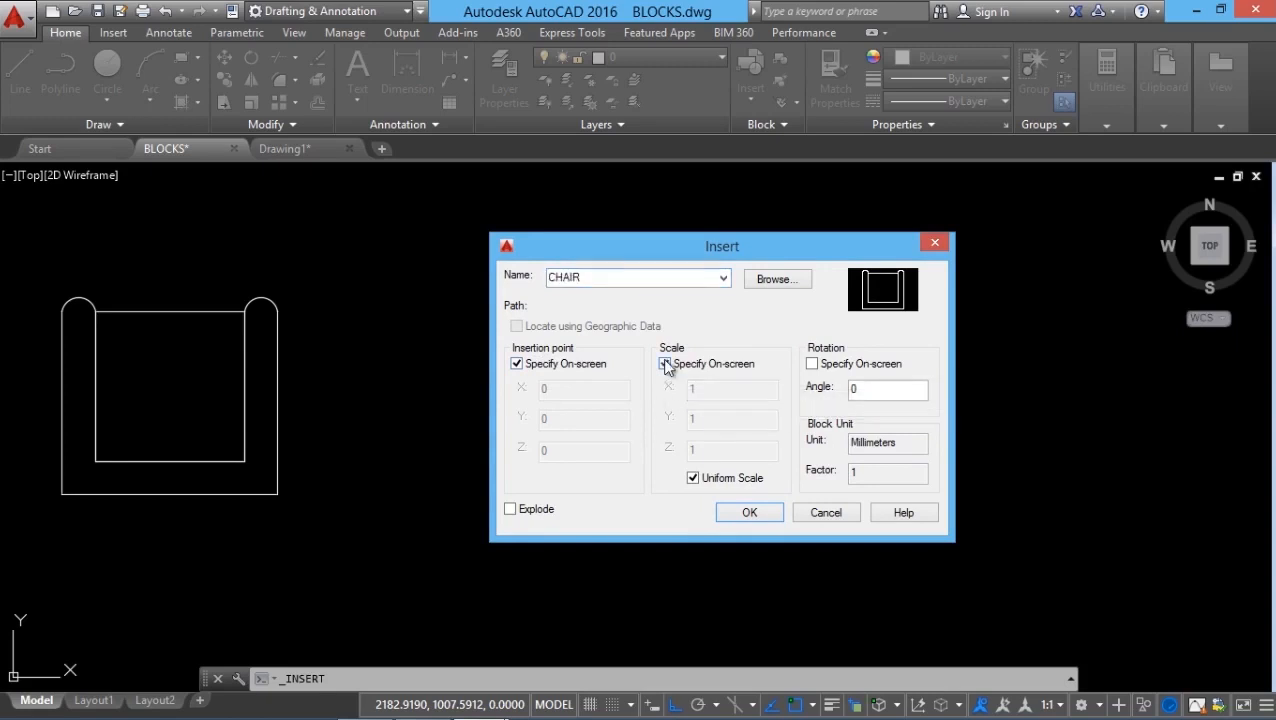
click(666, 364)
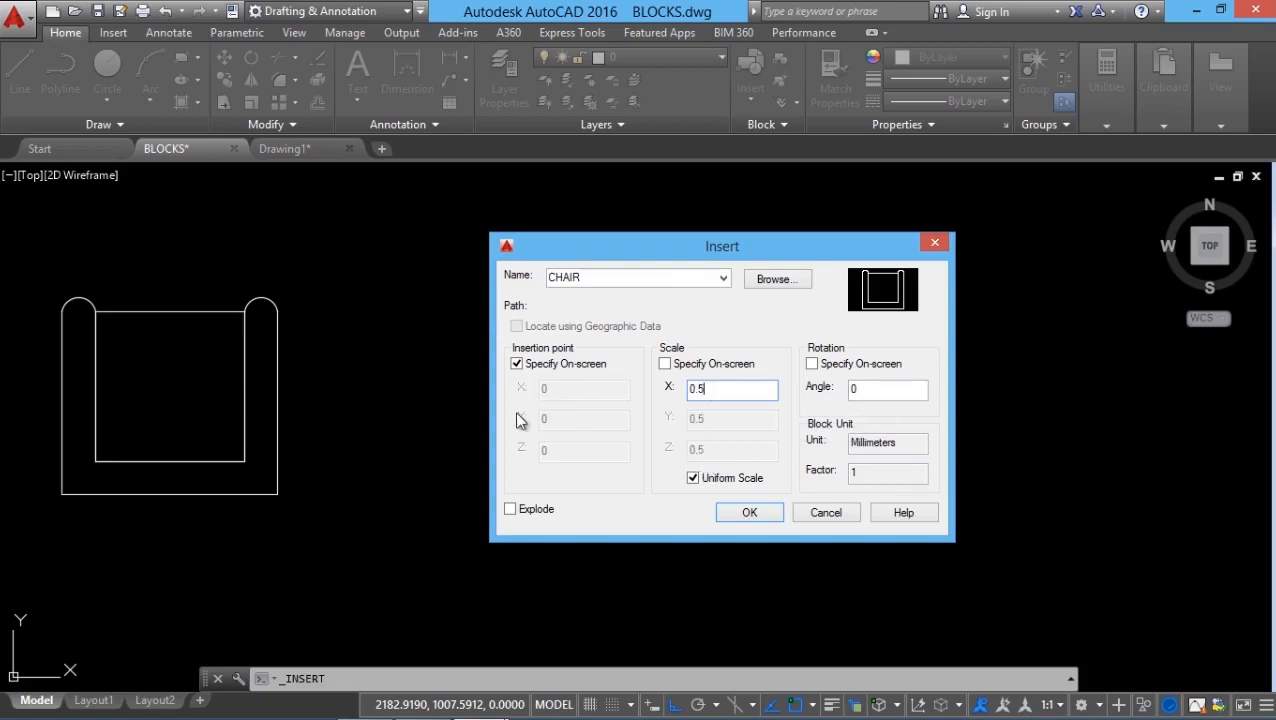
click(757, 512)
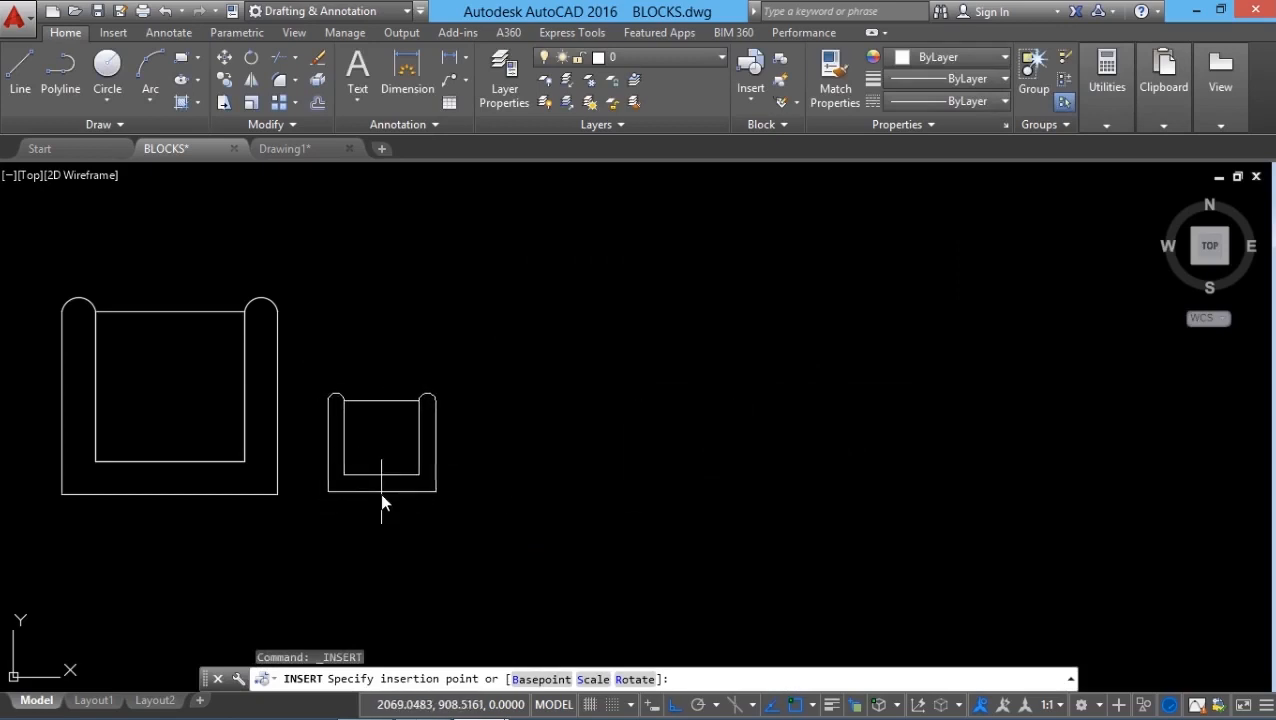
click(381, 498)
key(Escape)
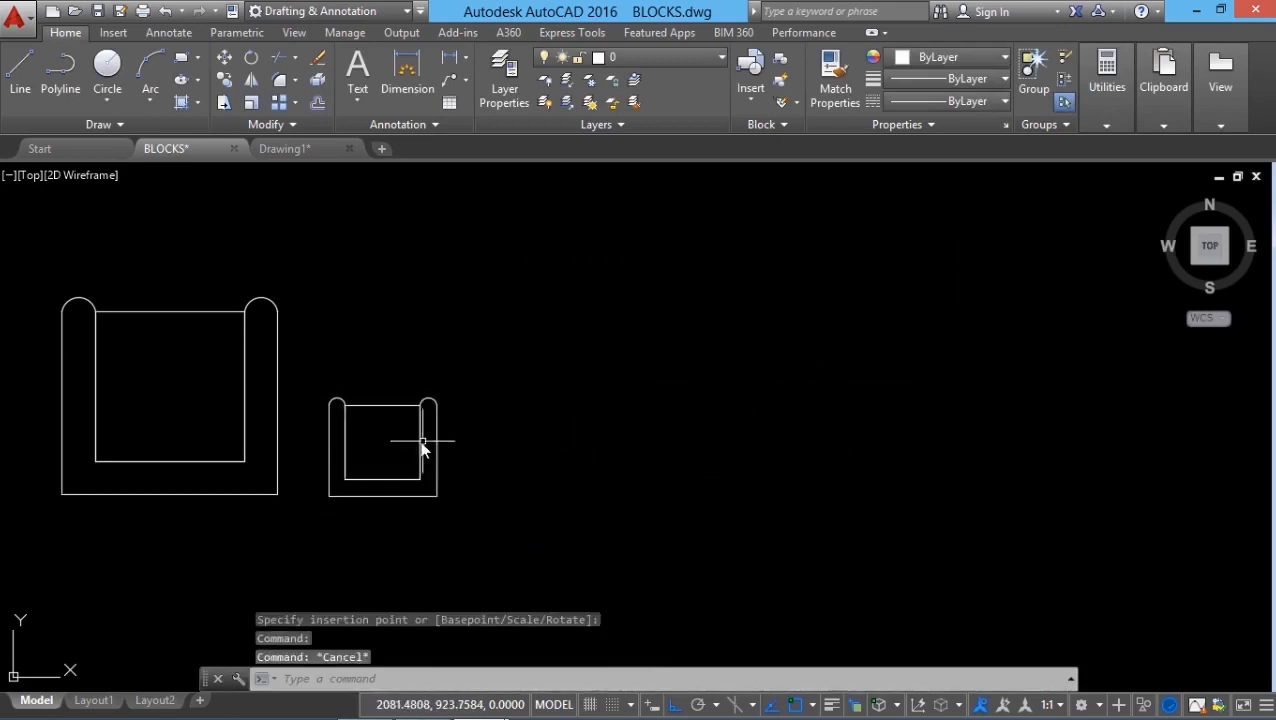
click(421, 449)
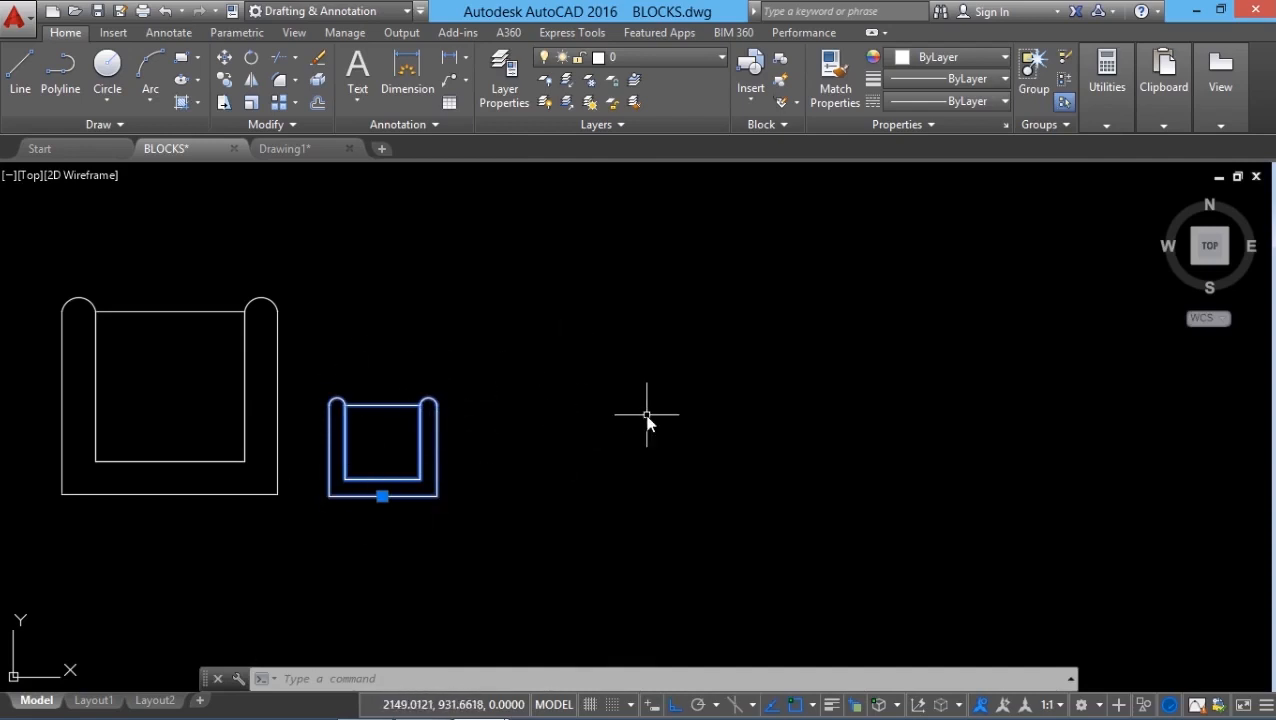
key(Escape)
click(305, 679)
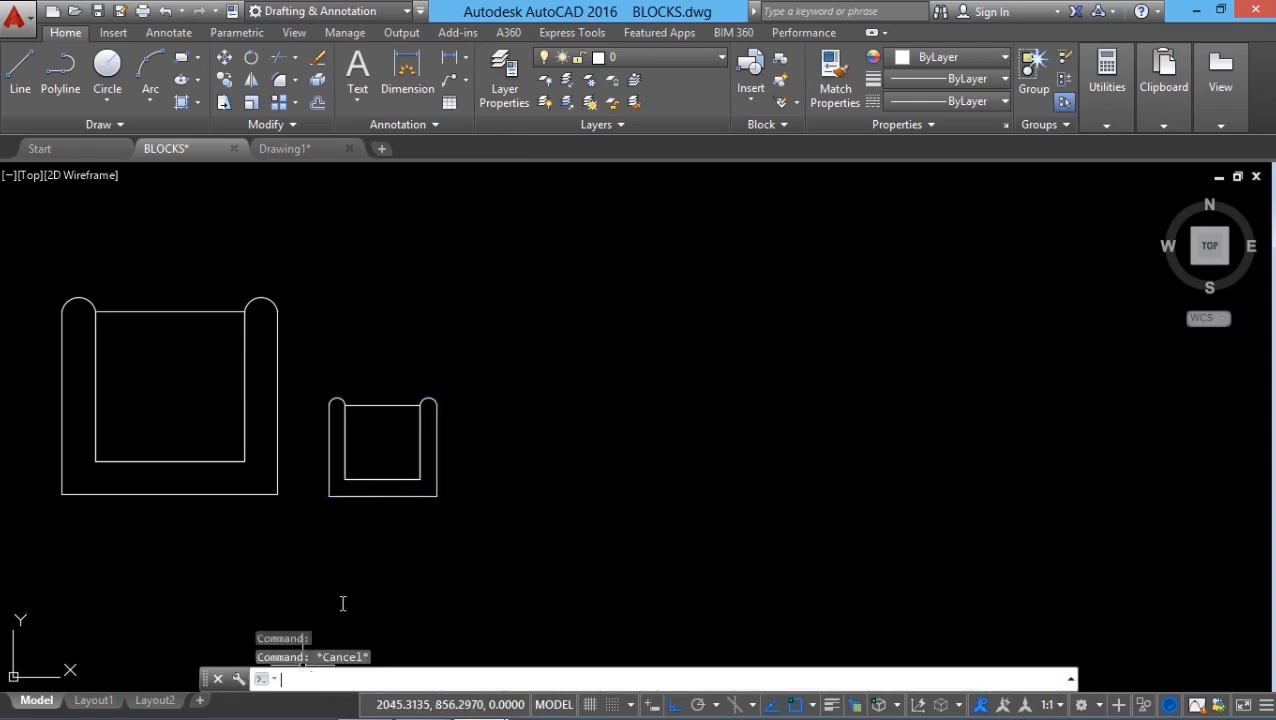
Step: Insert a CHAIR with X scale 0.7, rotated about 45 degrees, right of the small chair
text(i)
key(Return)
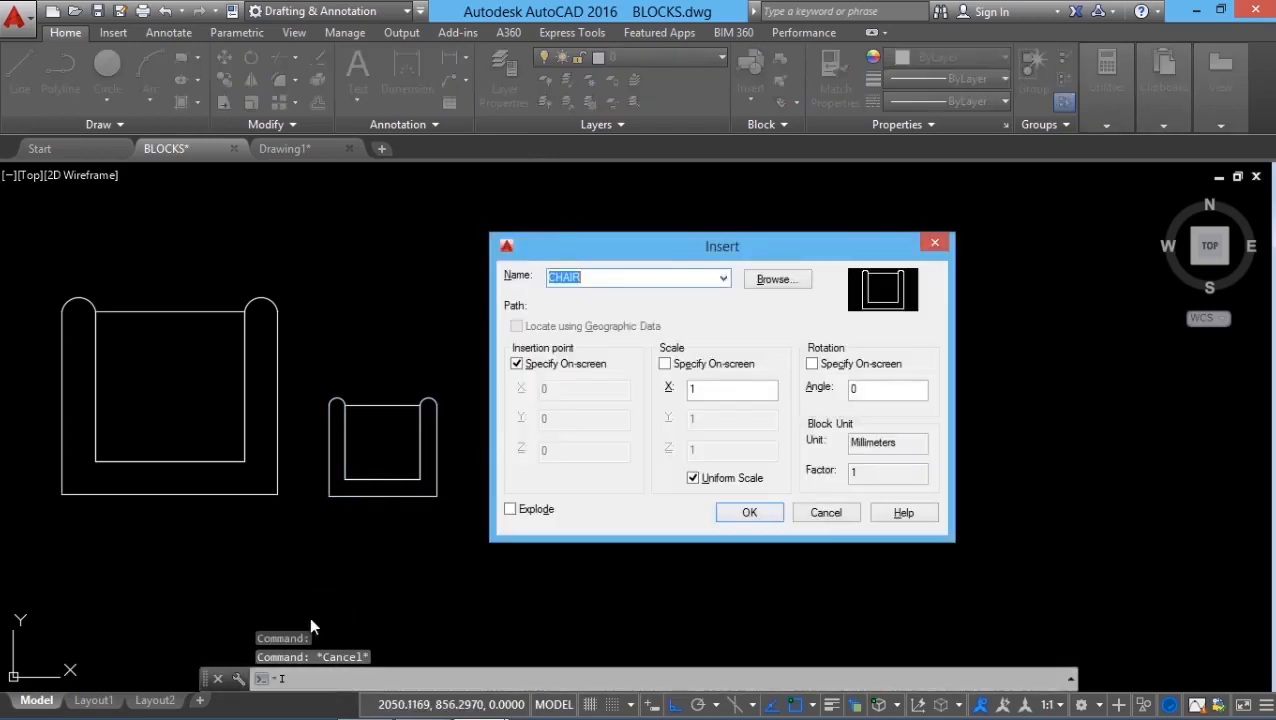
click(694, 479)
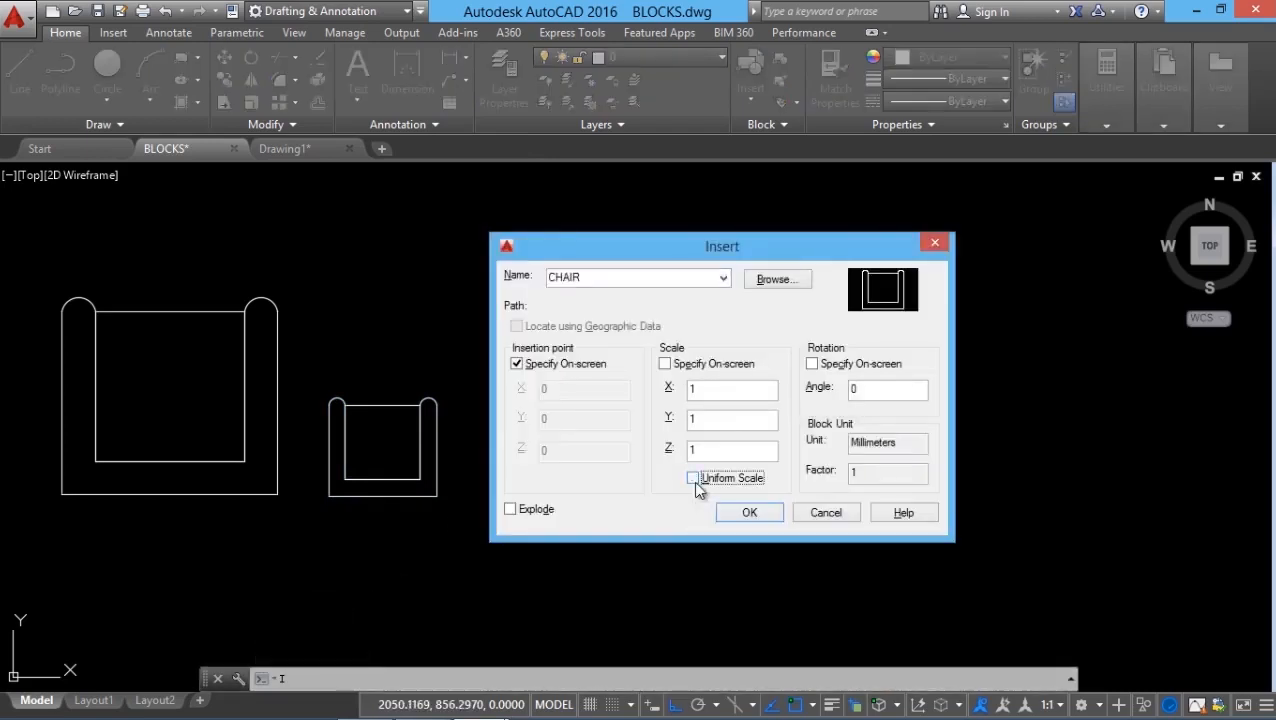
click(715, 420)
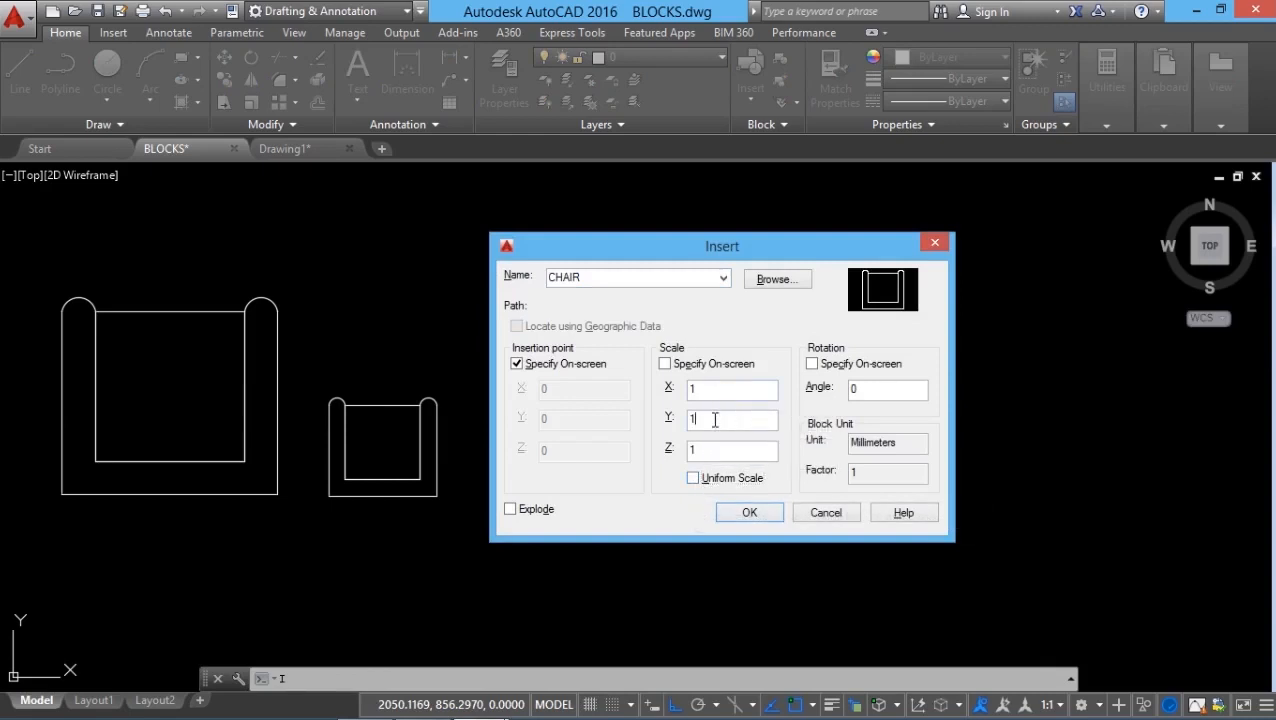
drag(744, 389, 625, 391)
text(0.7)
double_click(871, 388)
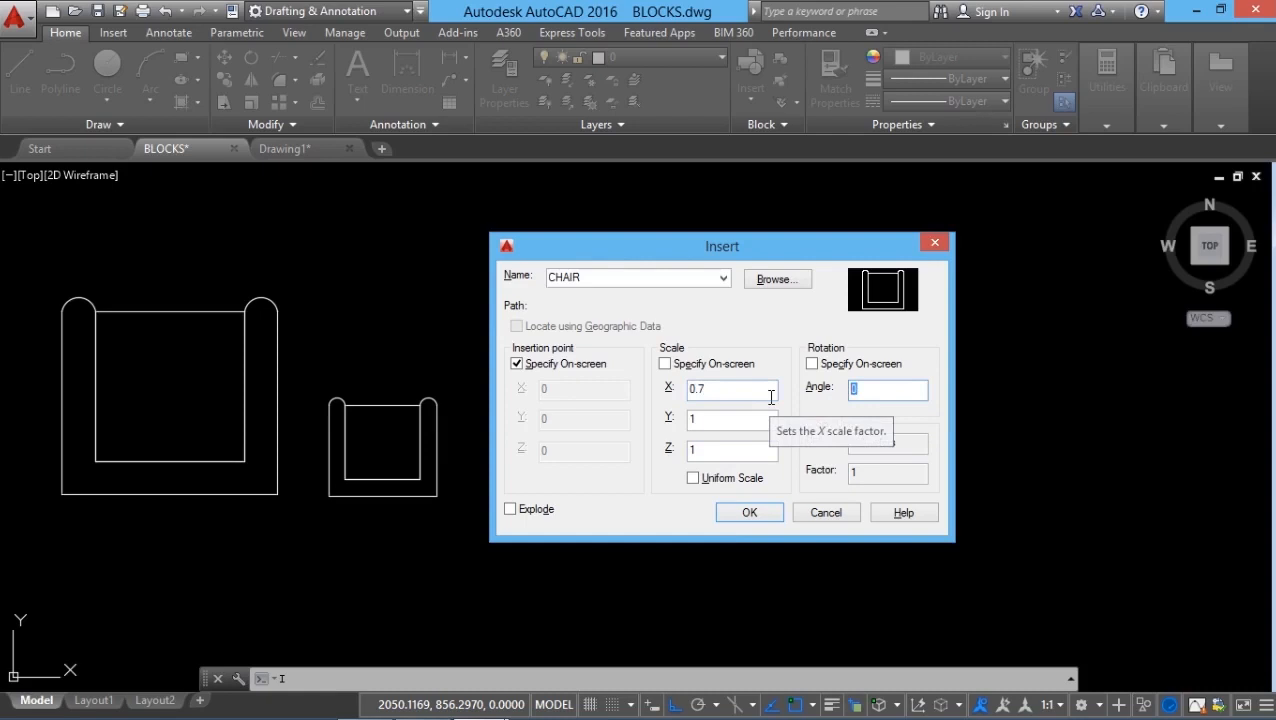
click(765, 510)
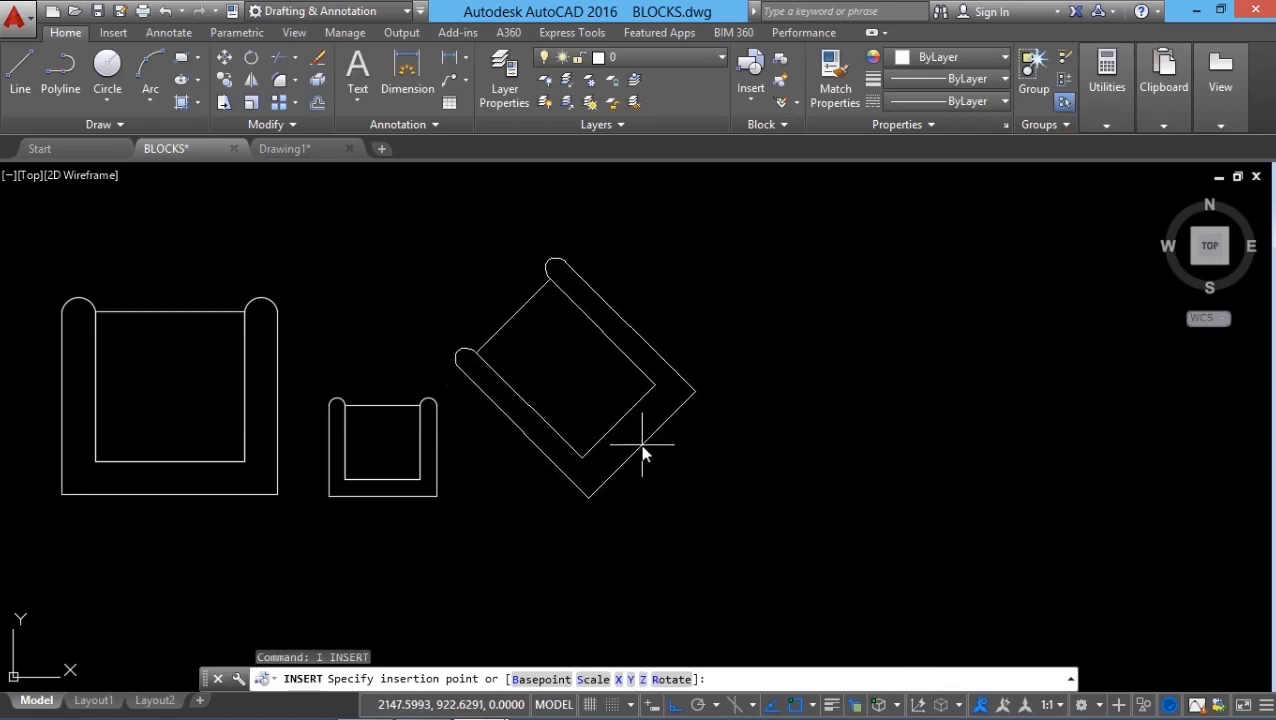
click(642, 453)
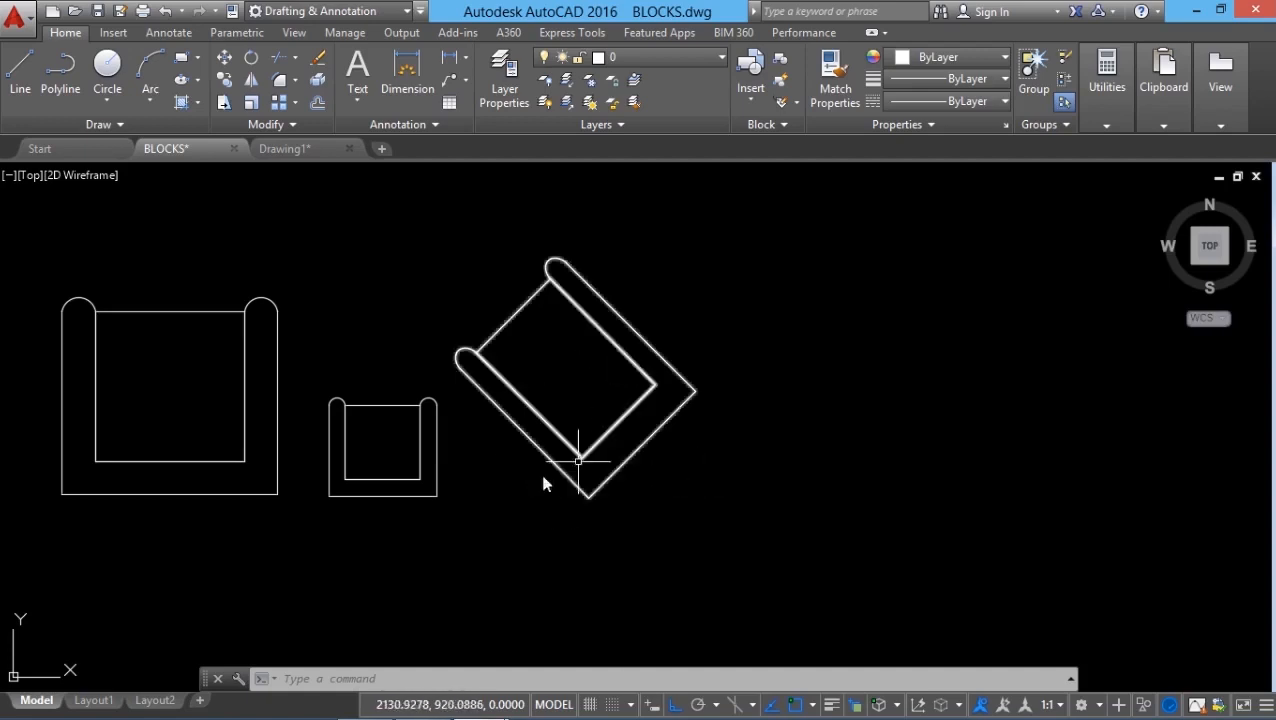
click(729, 486)
key(Escape)
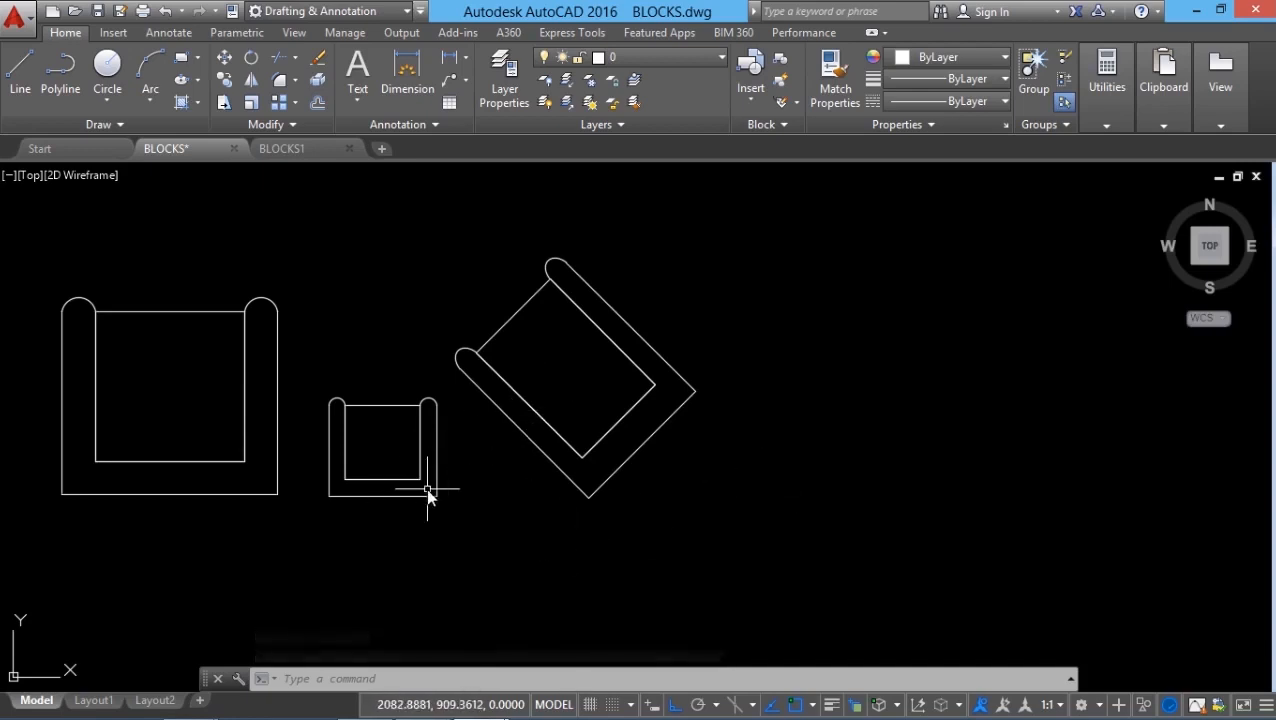
click(315, 62)
Step: Erase the small and rotated chairs with a crossing window
click(464, 277)
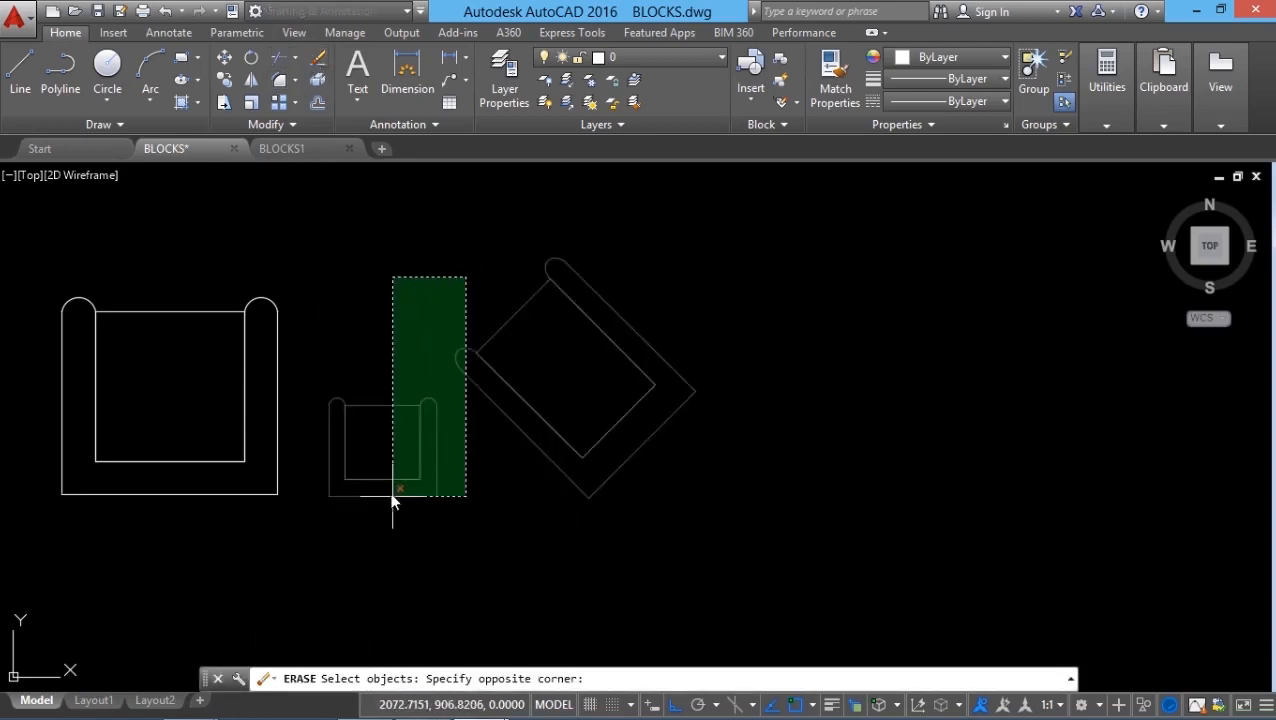
click(393, 498)
key(Return)
scroll(254, 488, down, 4)
middle_drag(227, 465, 142, 490)
scroll(142, 490, up, 2)
click(328, 486)
key(Escape)
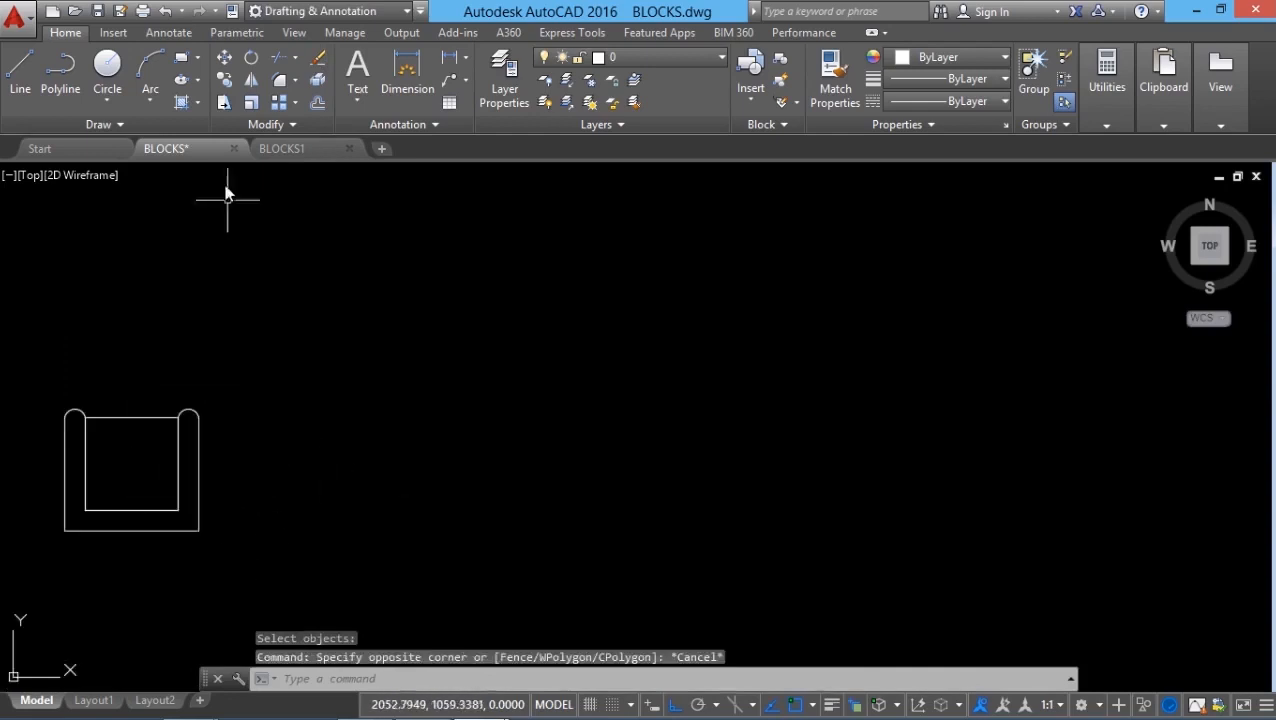
Step: Copy the original chair four times in a row to its right
click(226, 82)
click(322, 379)
click(128, 455)
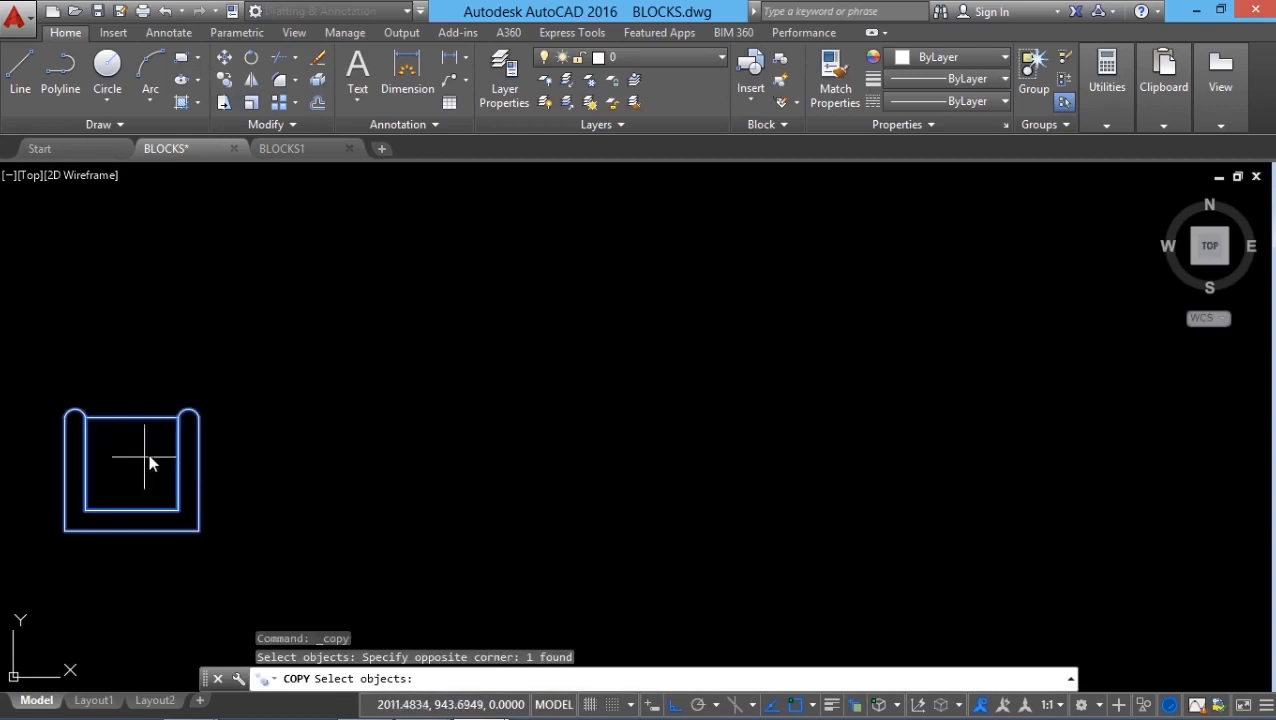
key(Return)
click(148, 570)
click(387, 545)
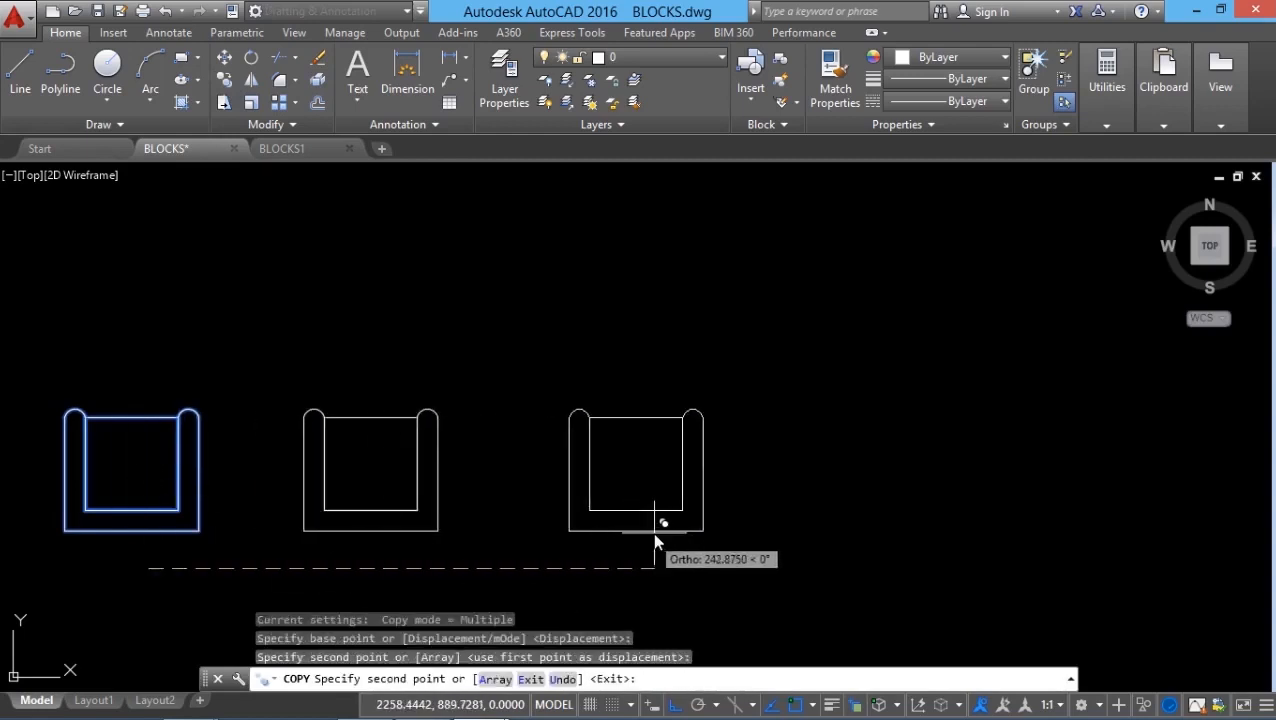
click(626, 515)
click(860, 521)
click(1098, 518)
key(Escape)
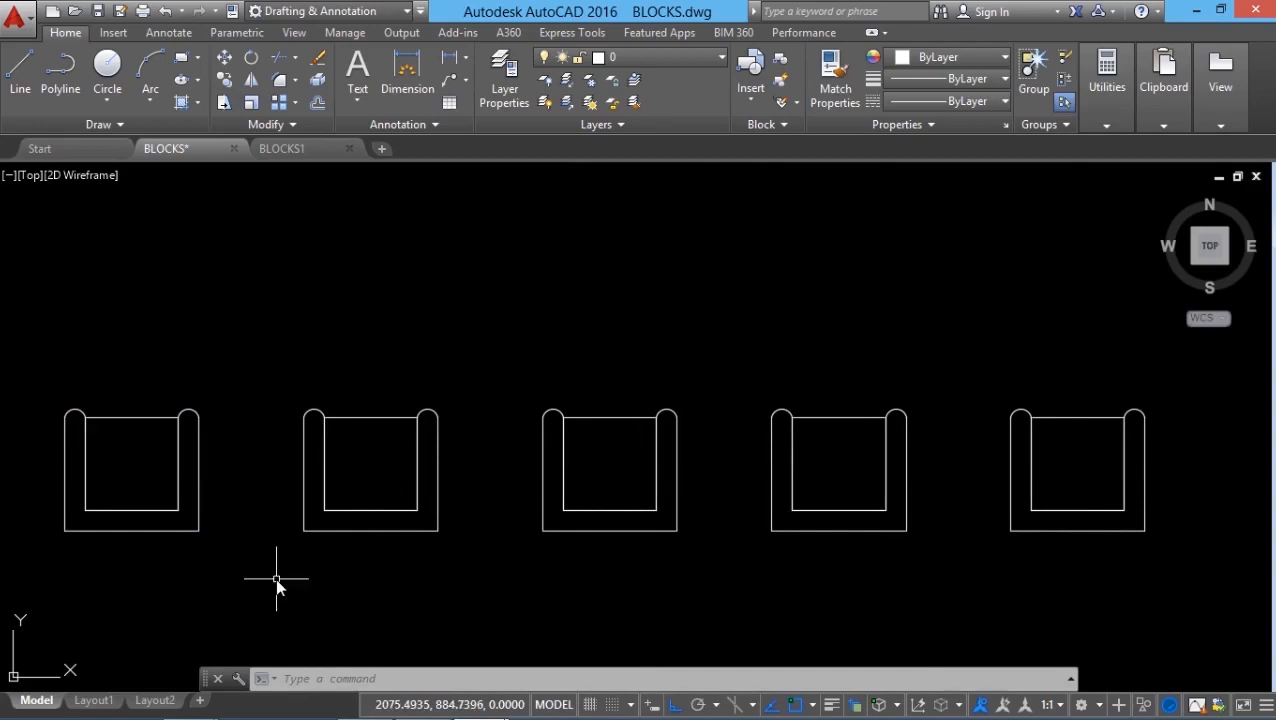
key(Escape)
key(Escape)
Step: Run REFEDIT on the leftmost chair to edit the CHAIR block in place
click(149, 537)
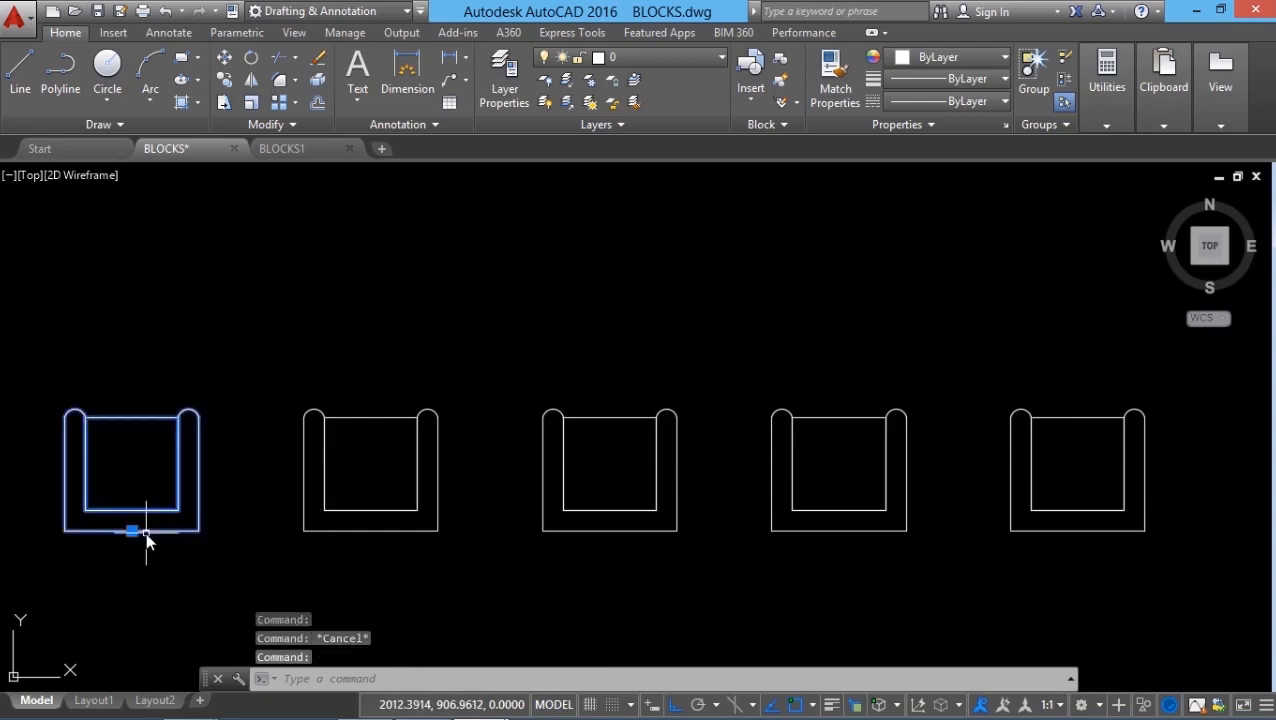
right_click(135, 533)
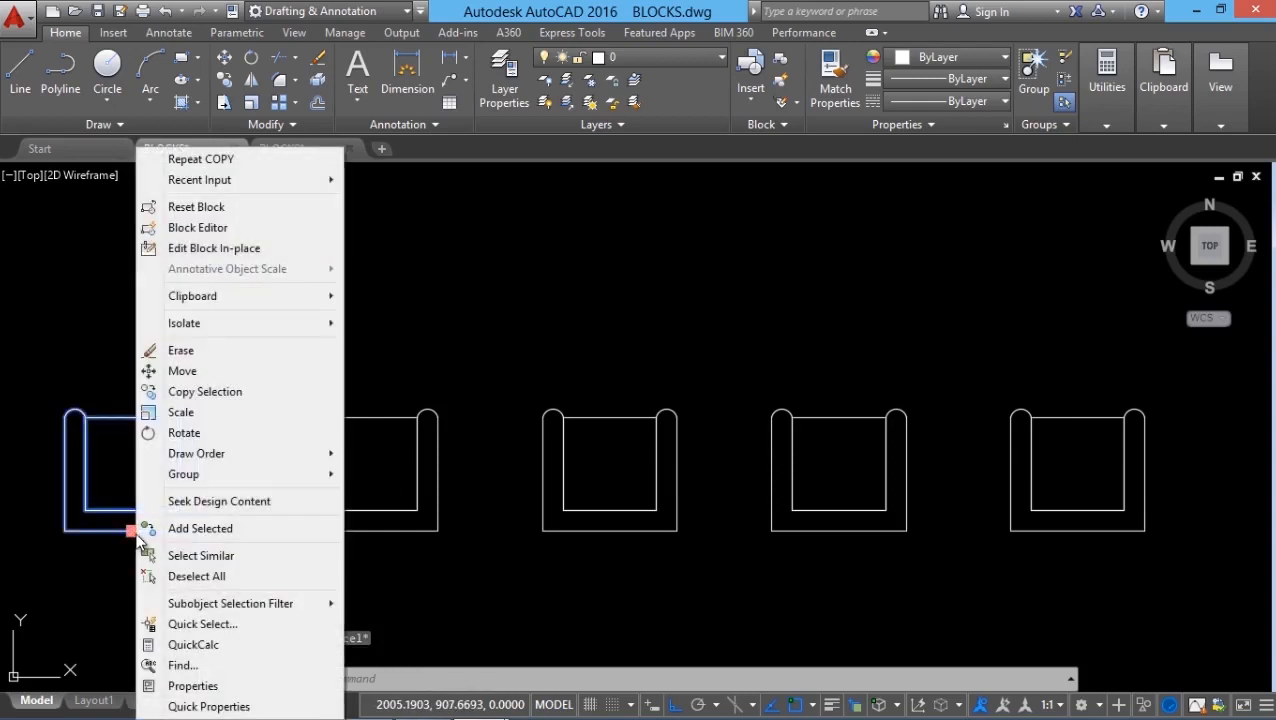
click(220, 251)
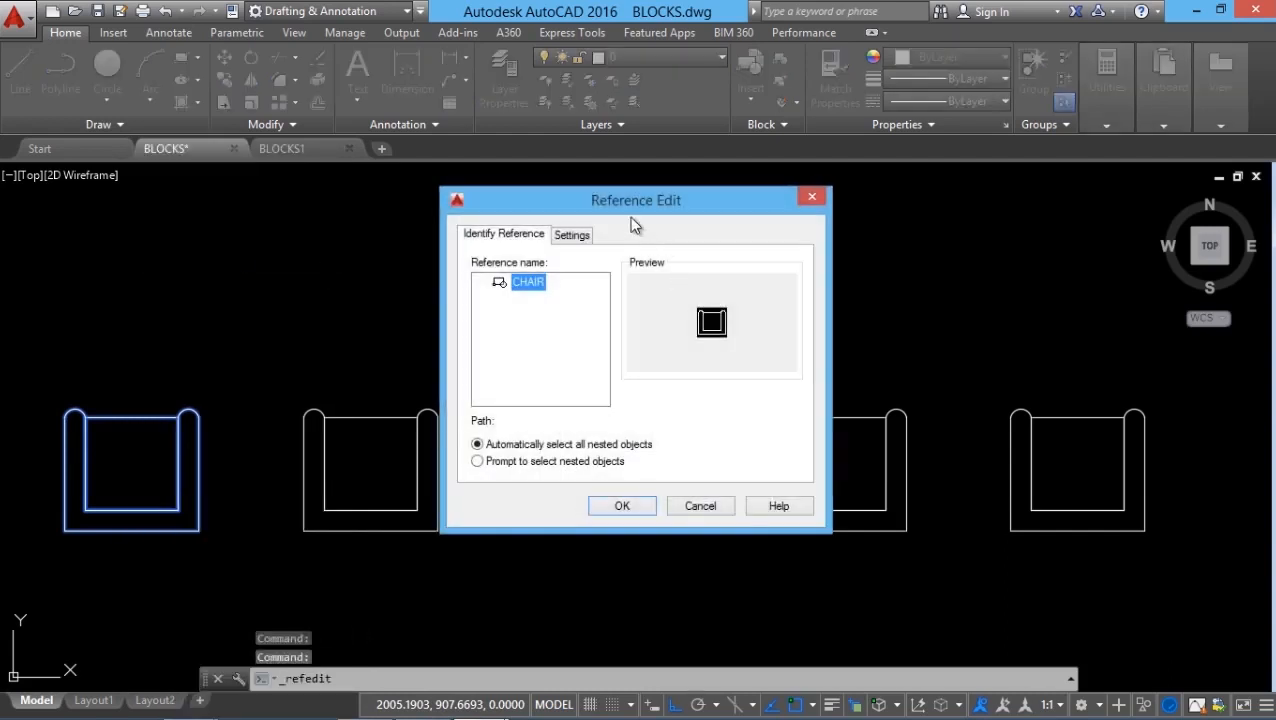
click(690, 506)
click(321, 681)
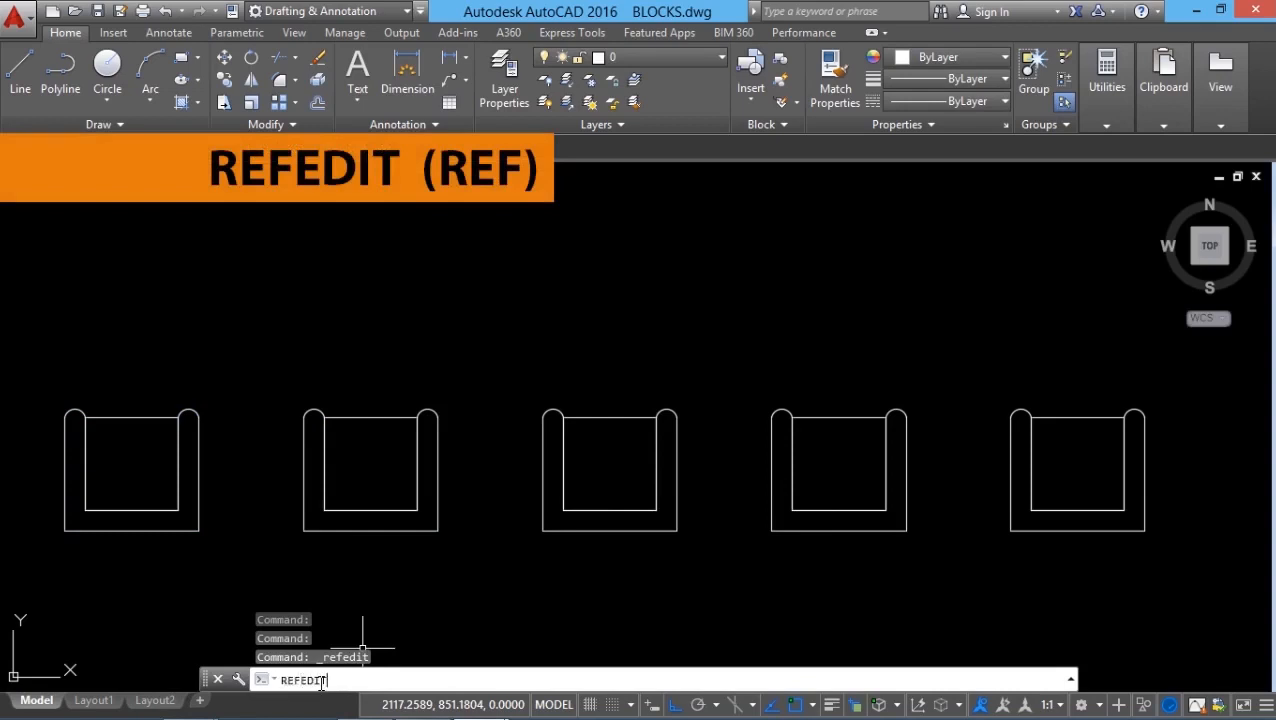
text(REFEDIT)
key(Return)
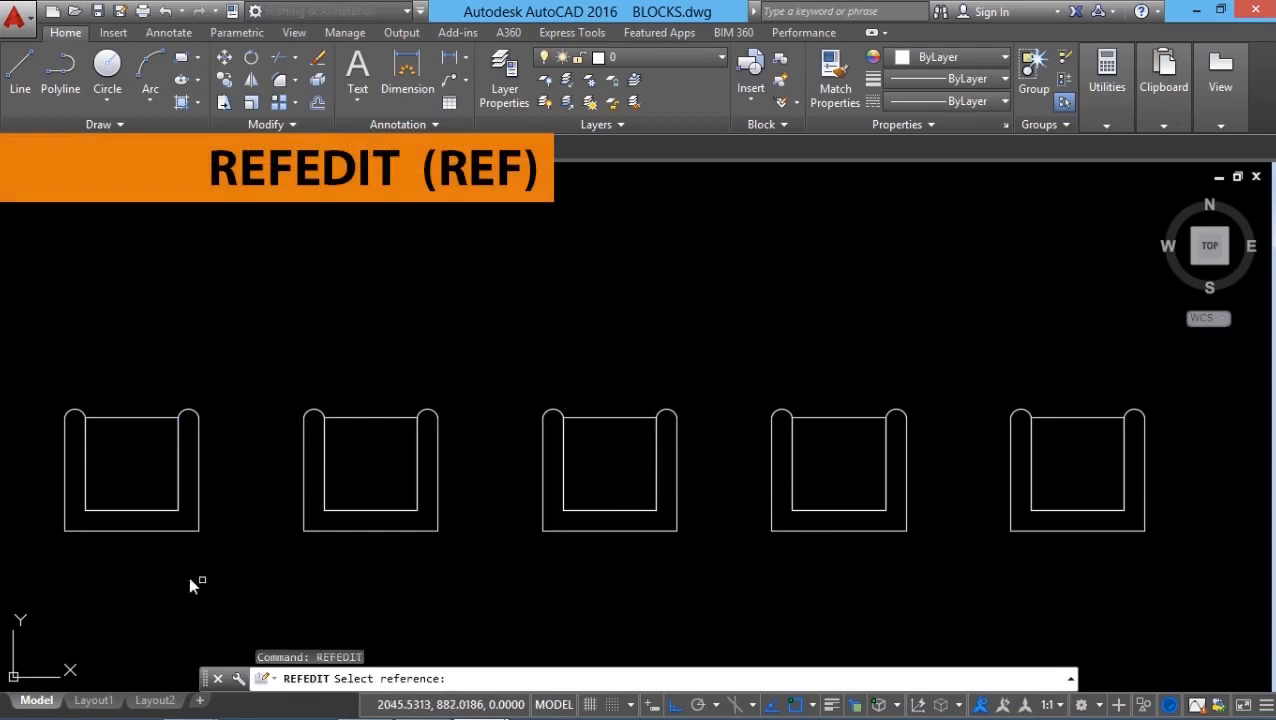
click(165, 532)
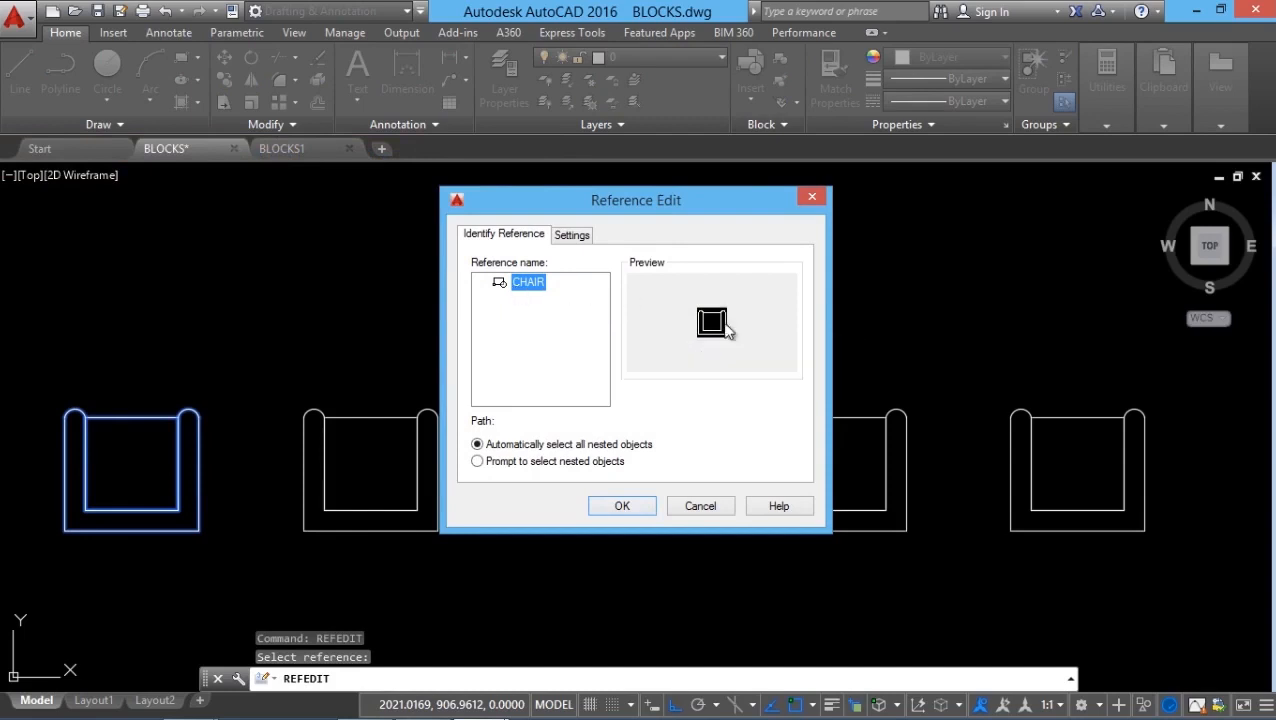
click(624, 507)
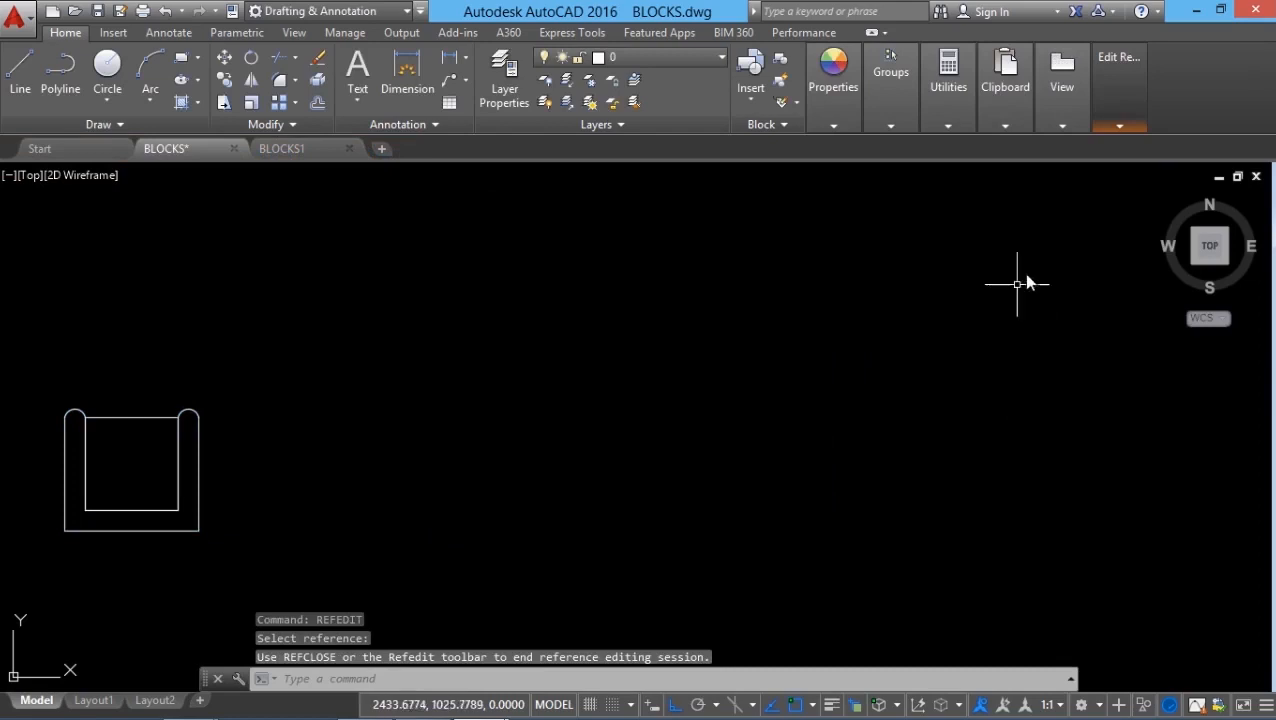
Step: Bow the top edge of the chair's inner seat outline upward into an arc
mouse_move(1121, 121)
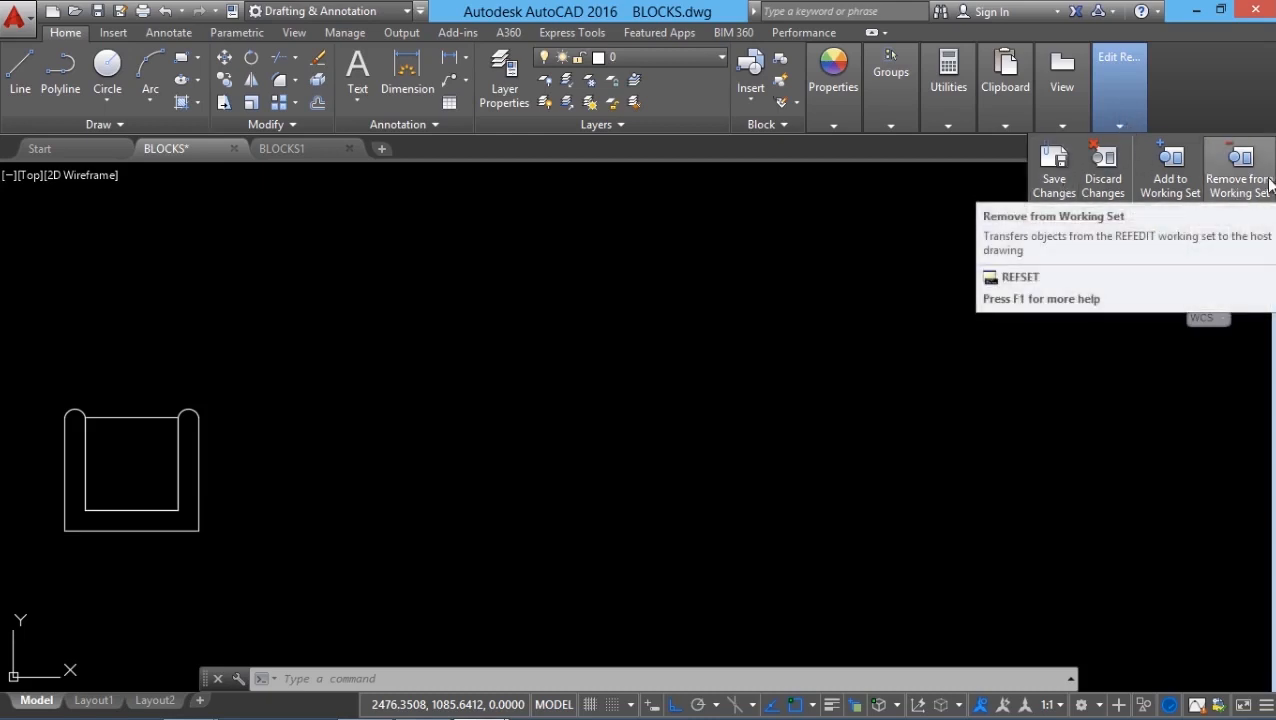
key(Escape)
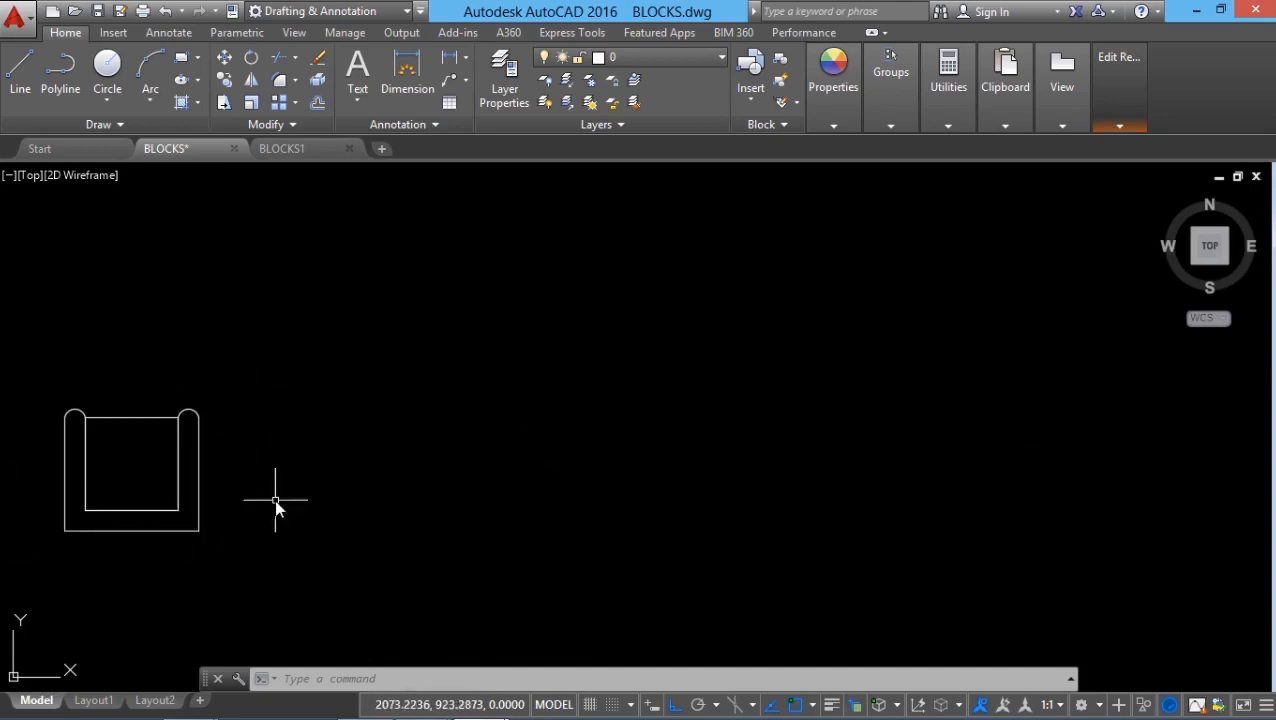
click(133, 418)
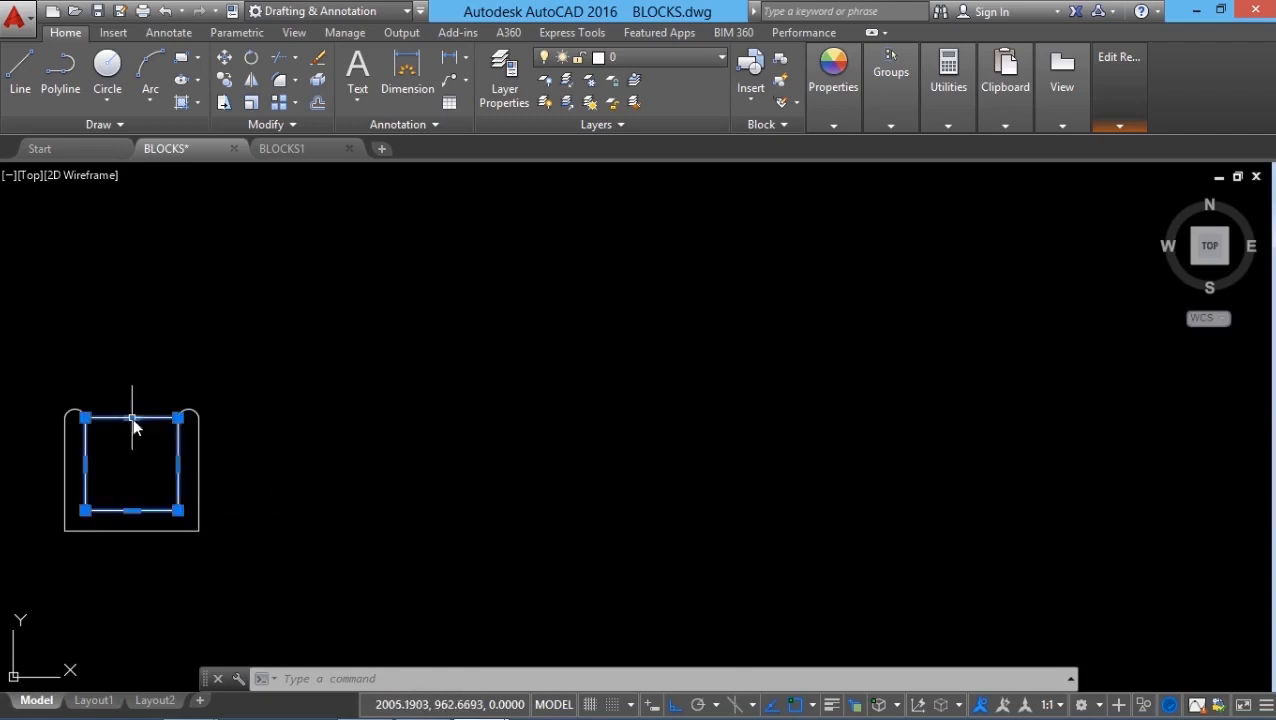
mouse_move(133, 418)
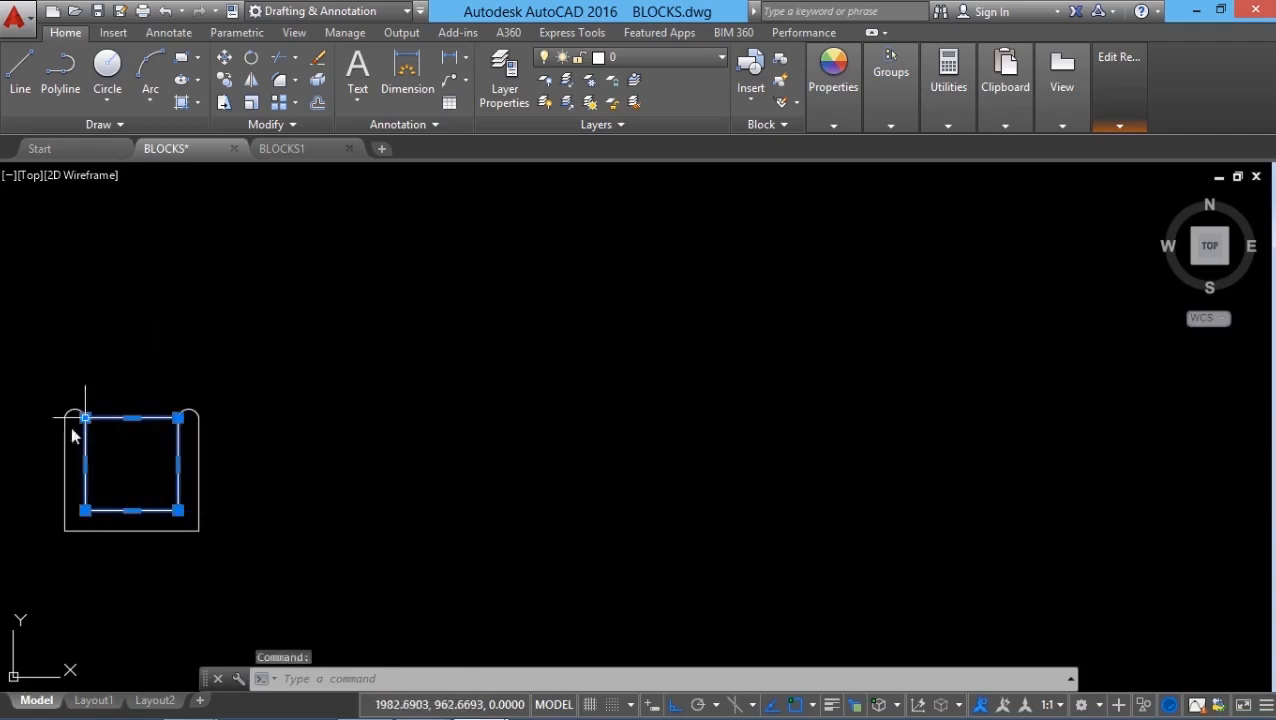
scroll(53, 478, up, 2)
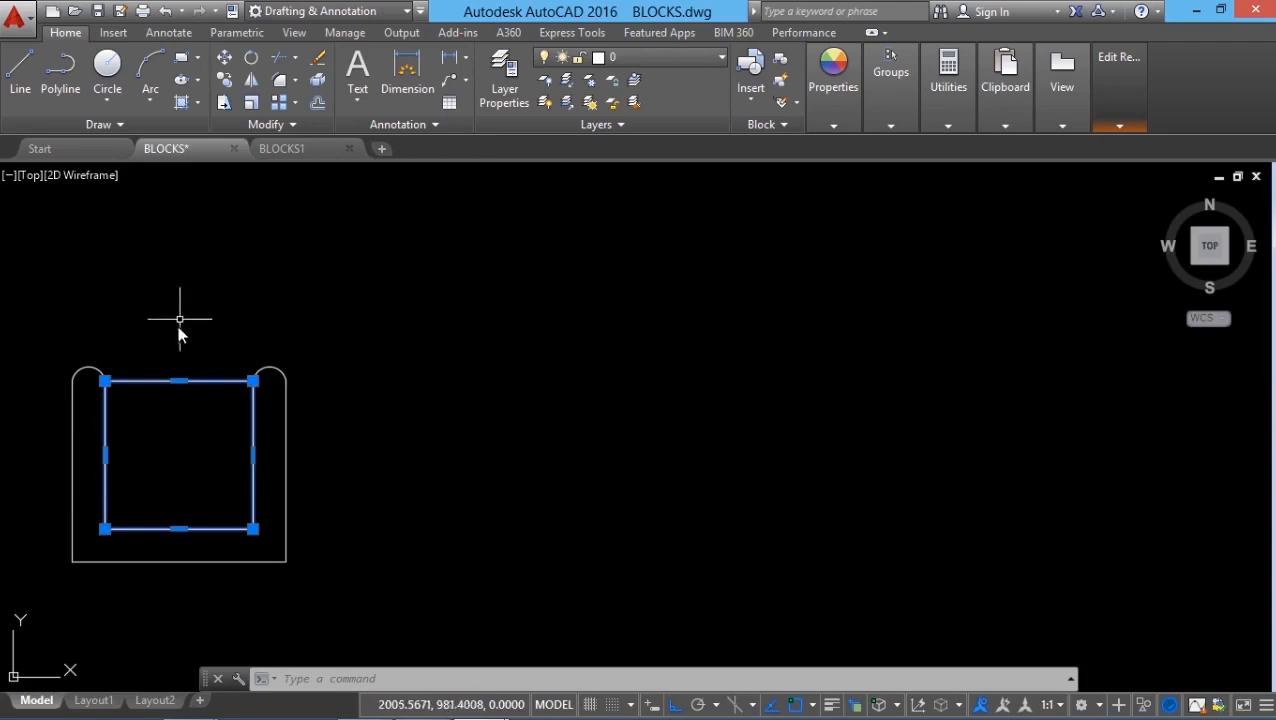
mouse_move(179, 381)
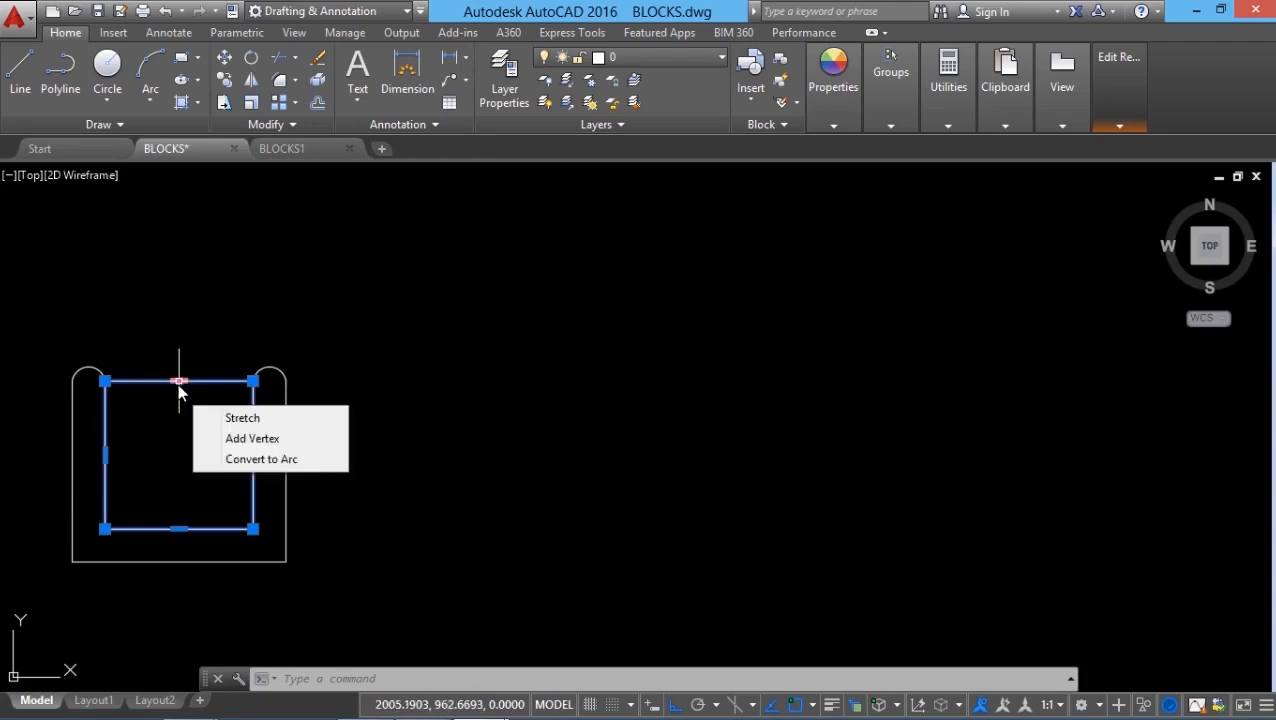
click(232, 459)
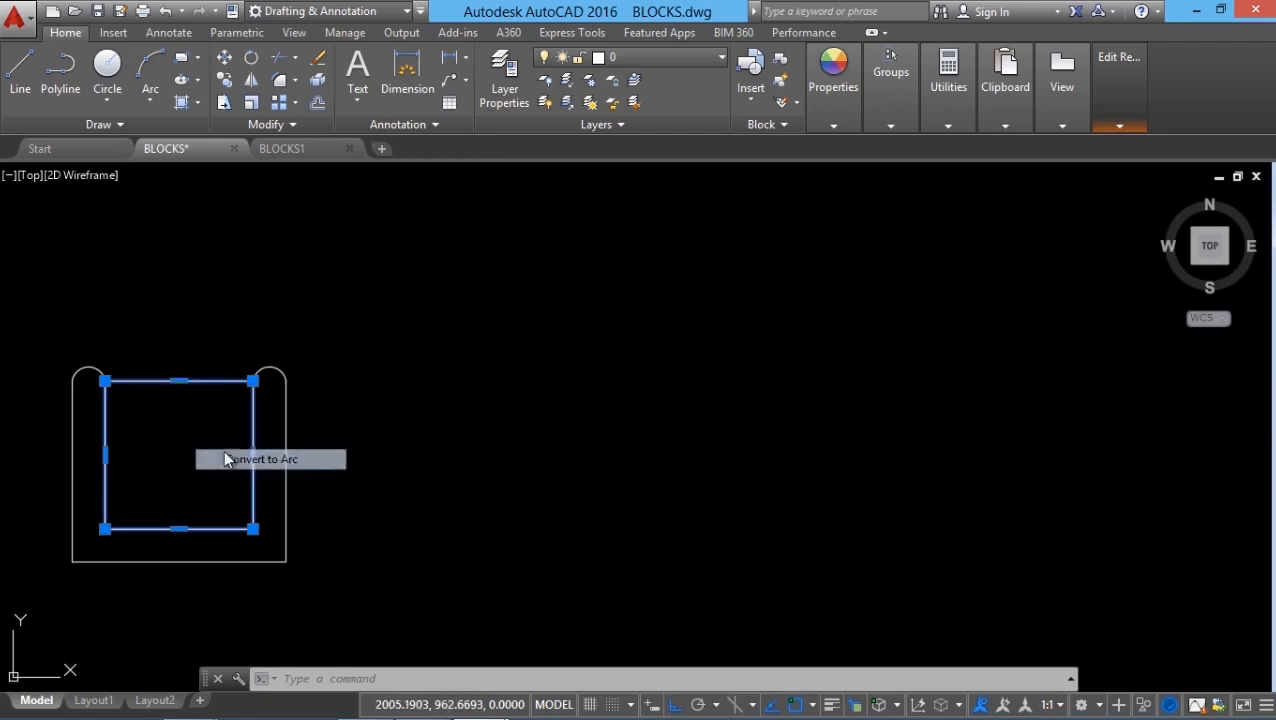
click(178, 366)
key(Escape)
key(Escape)
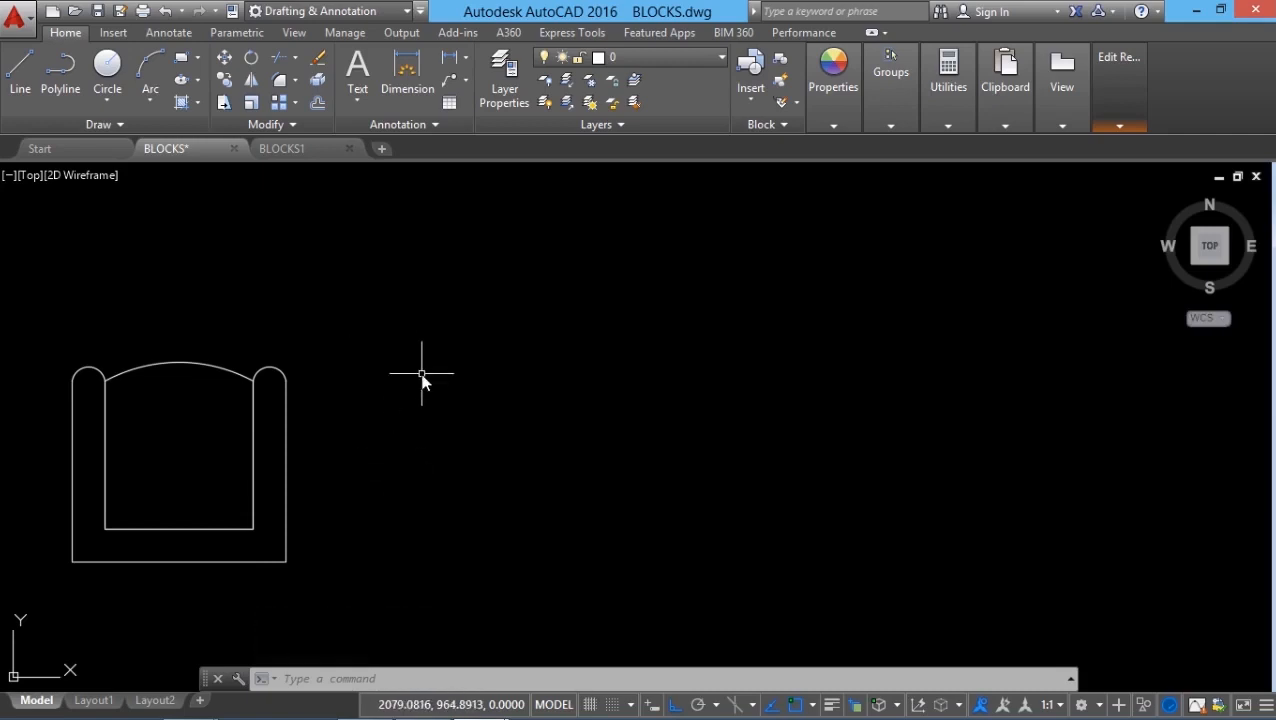
Step: Fill the chair frame with a solid orange HATCH
text(HATCH)
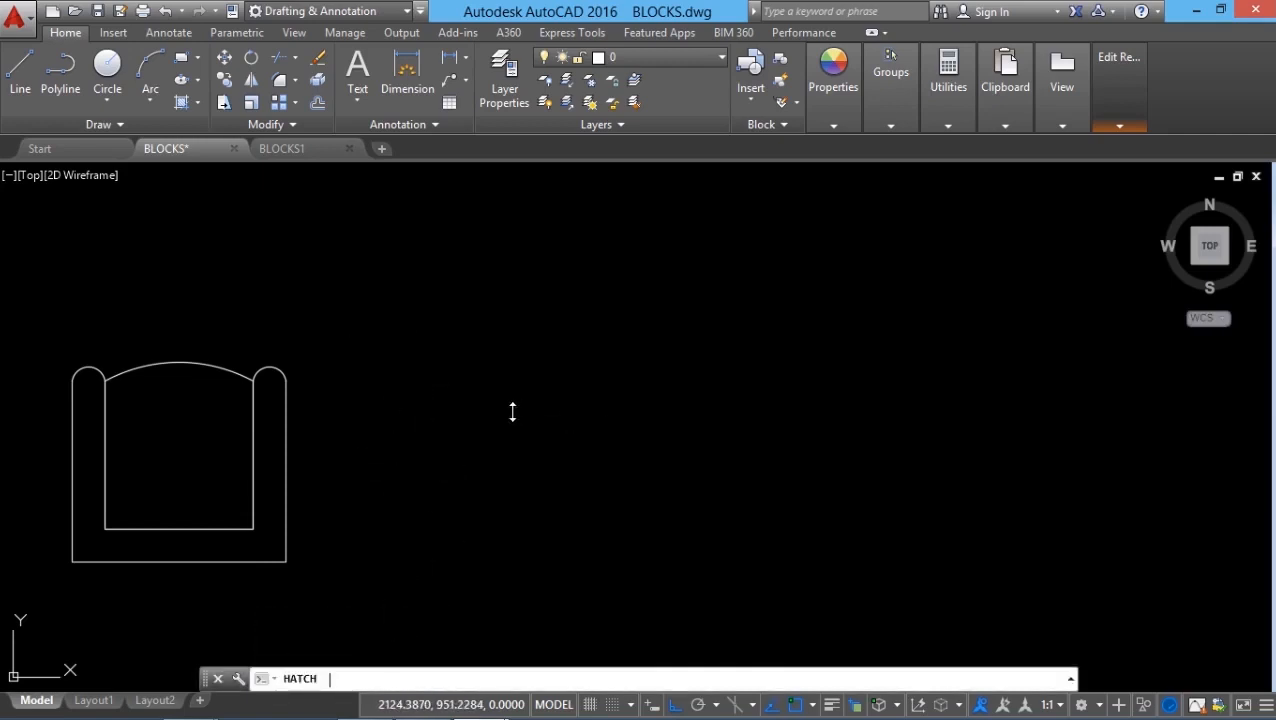
key(Return)
click(268, 425)
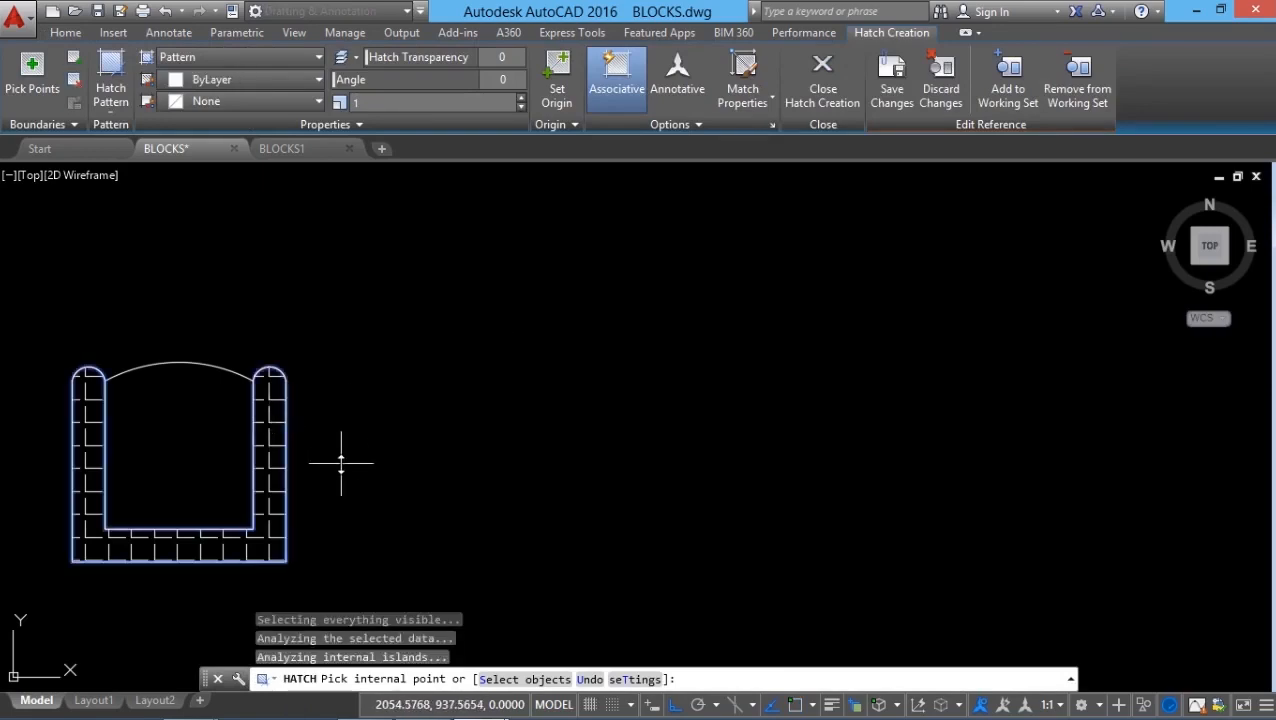
click(238, 61)
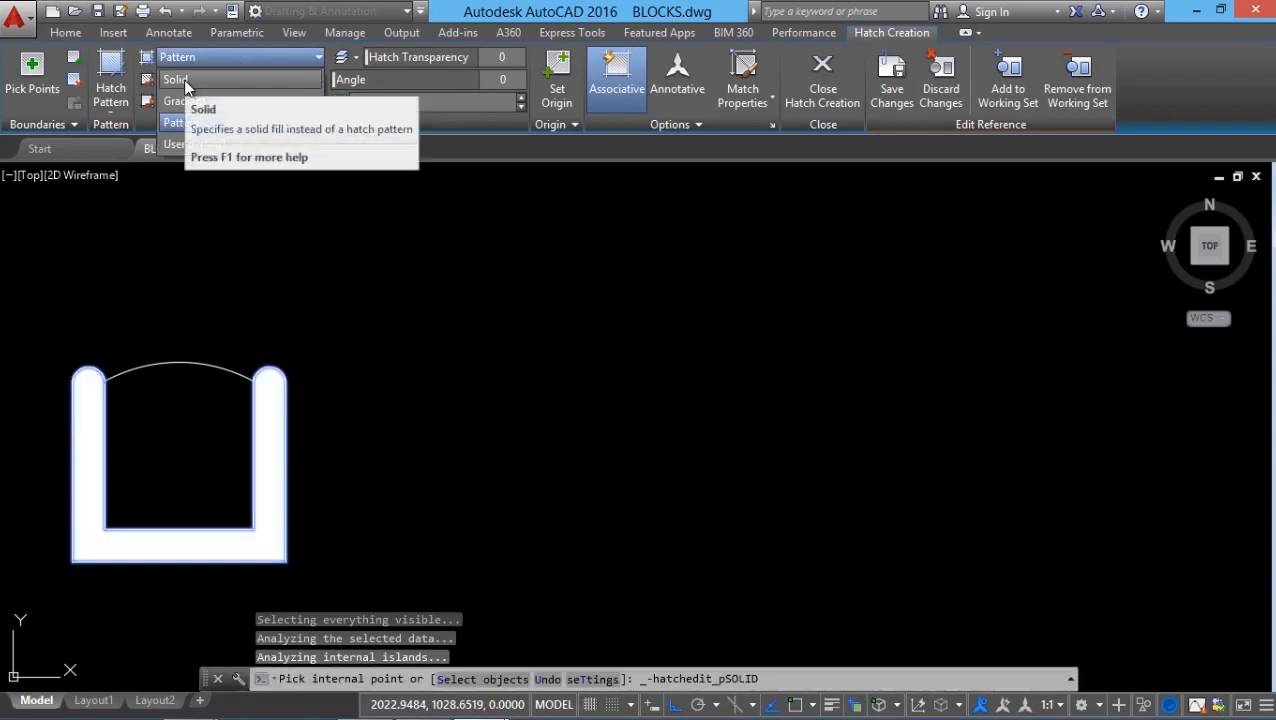
click(183, 80)
click(250, 79)
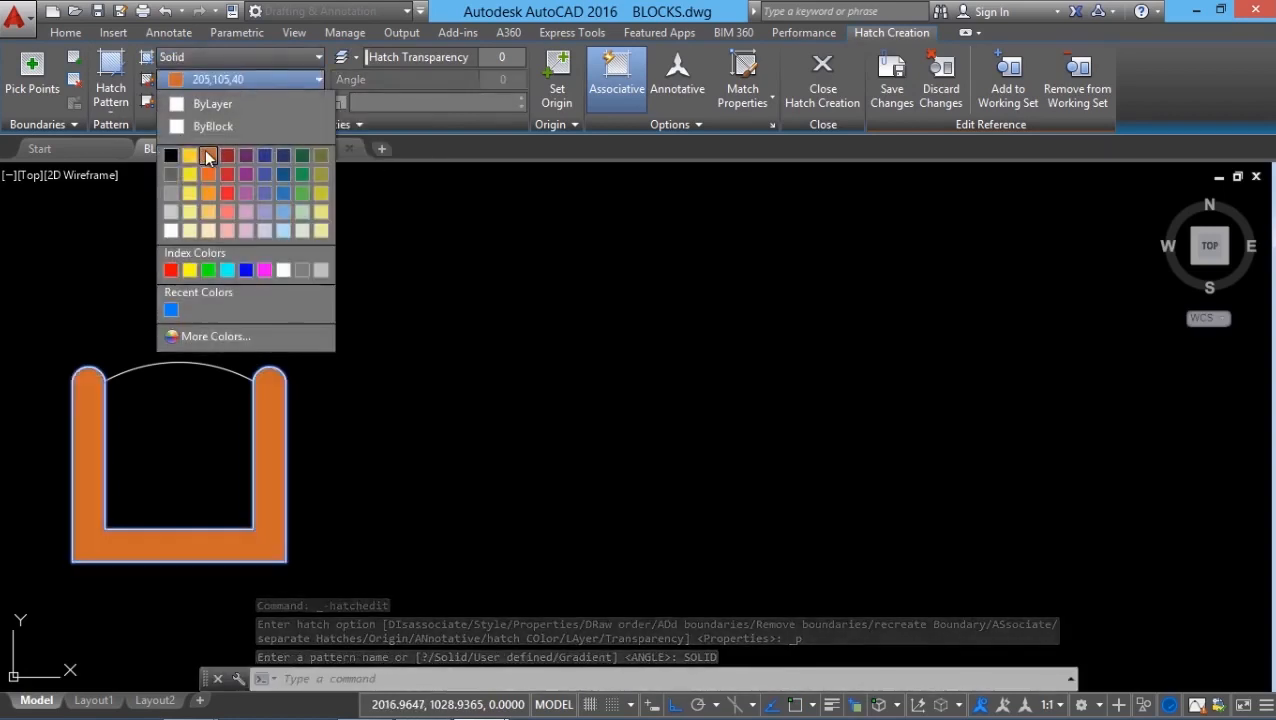
click(208, 158)
key(Escape)
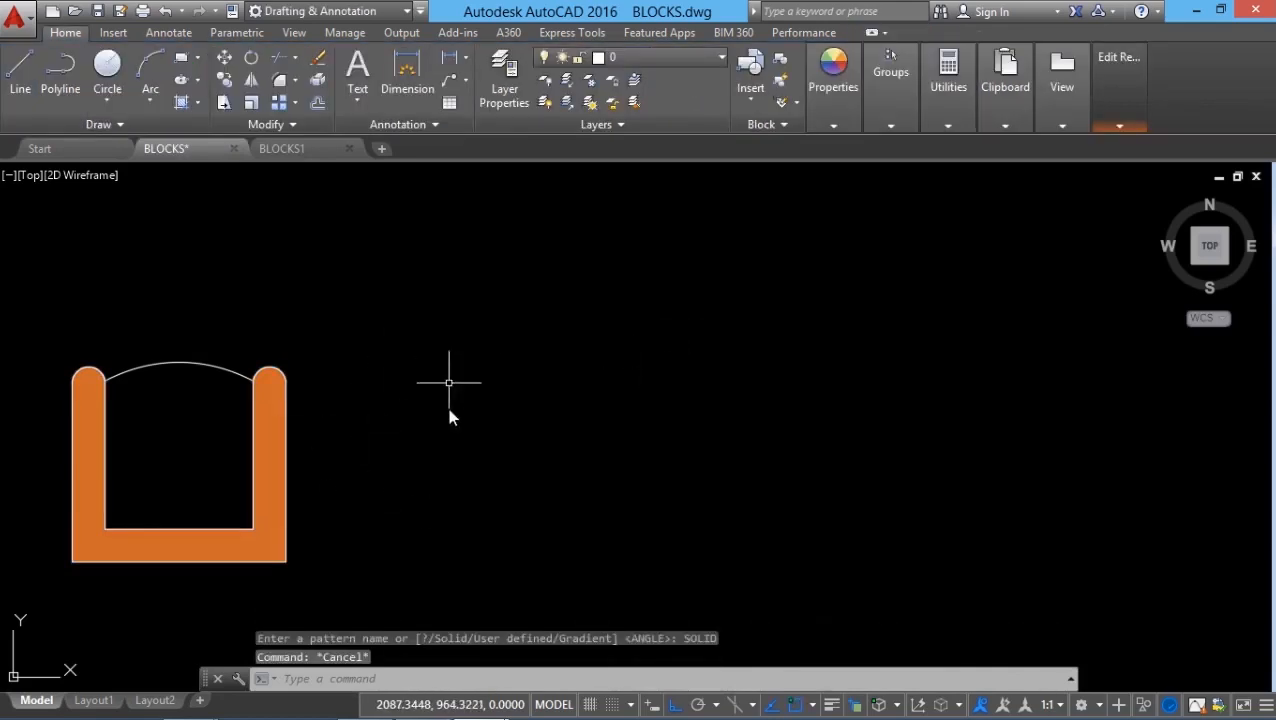
mouse_move(1120, 95)
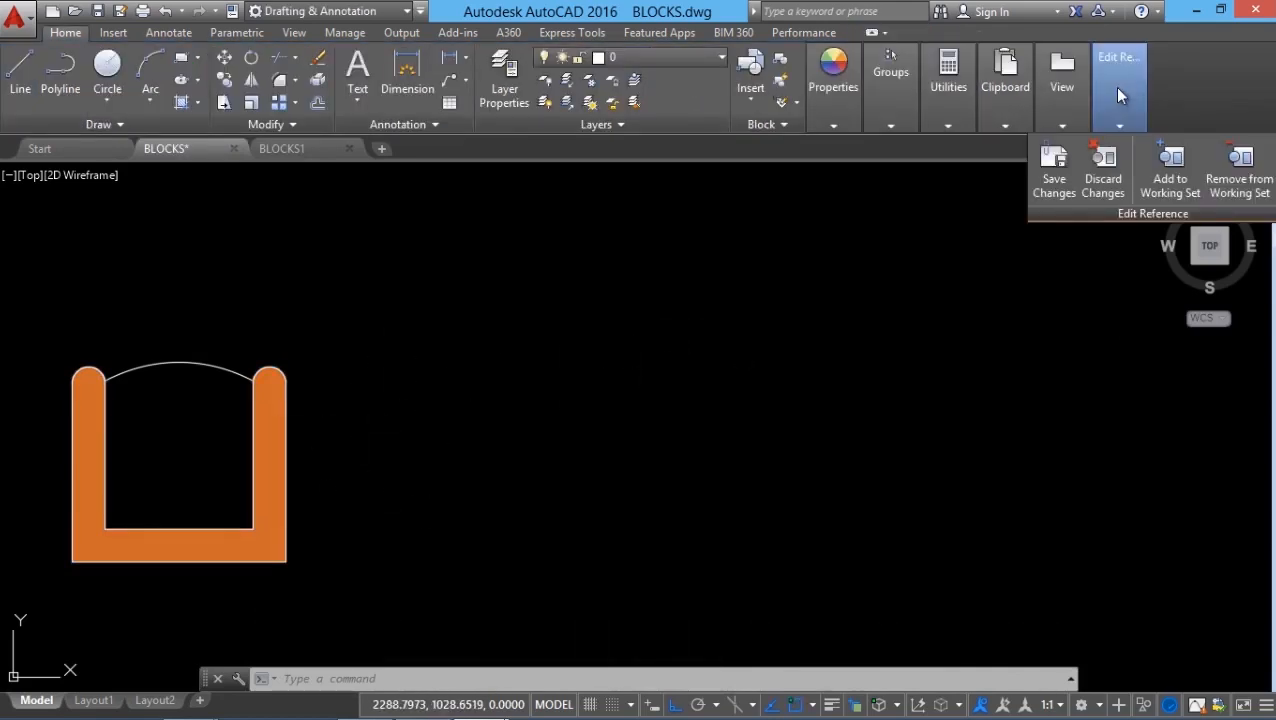
Step: Save the CHAIR block edits and pan out to show all five updated chairs
click(1057, 174)
click(668, 430)
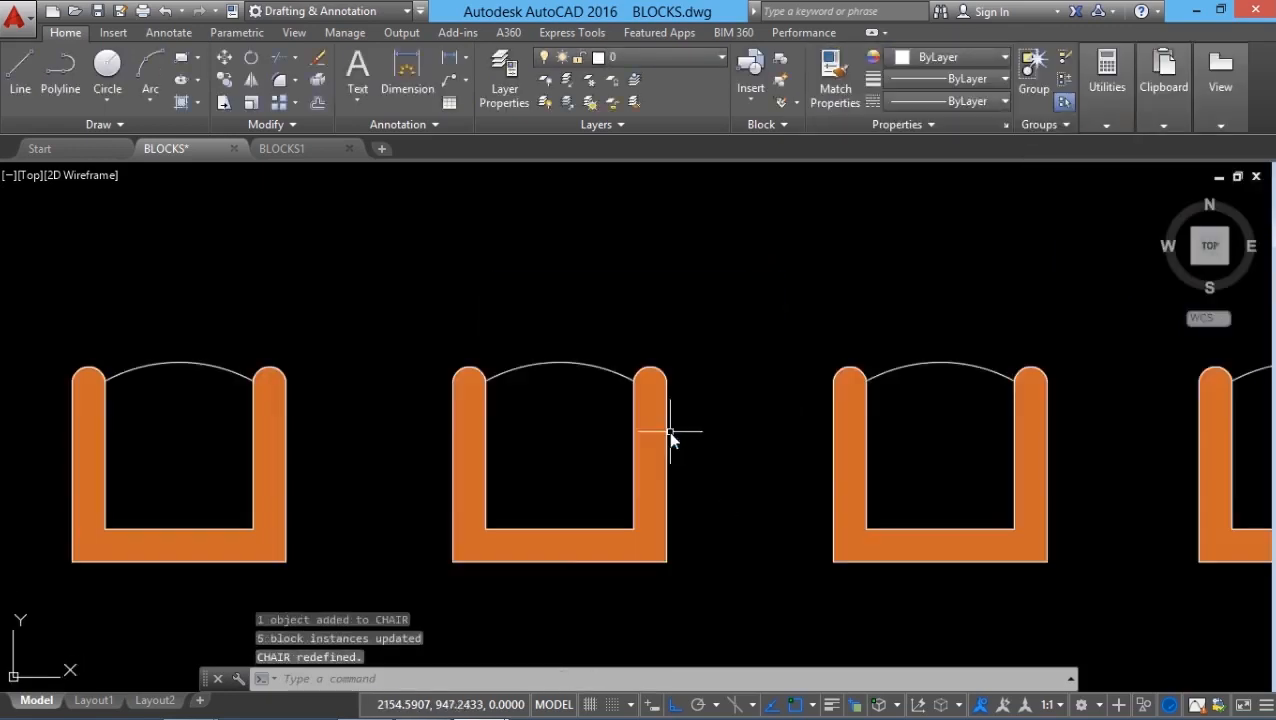
scroll(356, 490, down, 3)
middle_drag(624, 521, 571, 536)
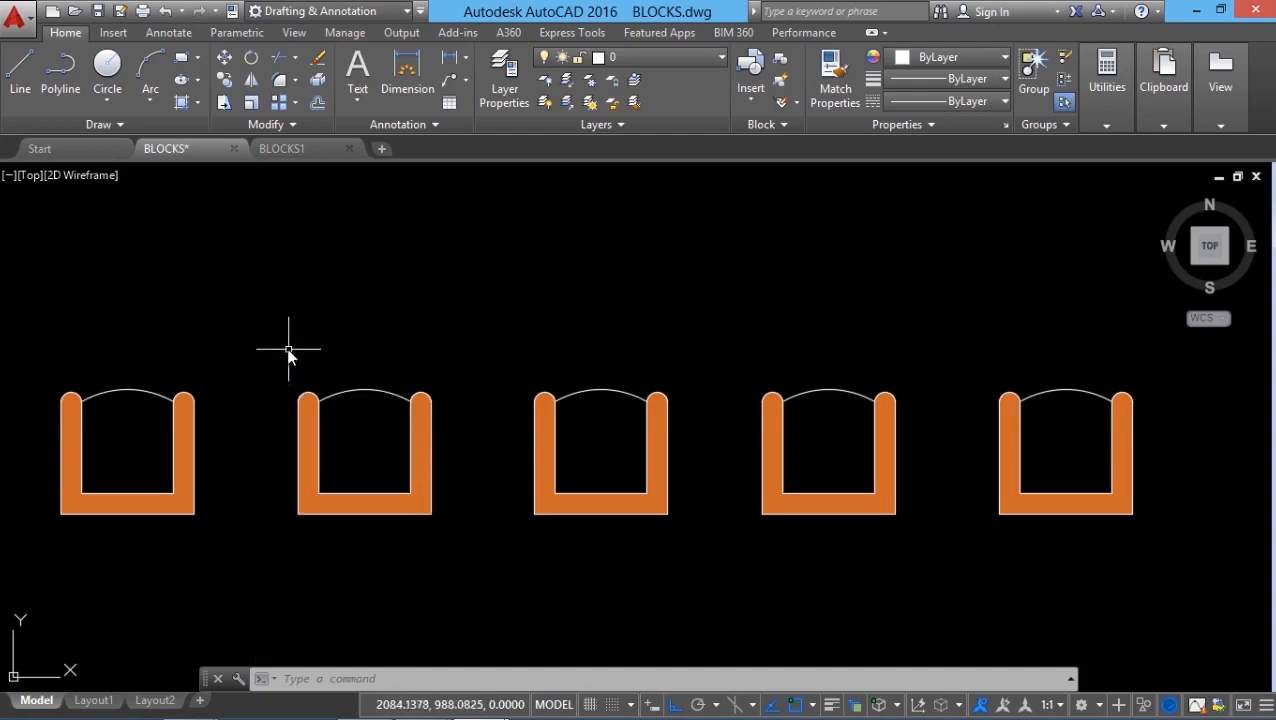
click(173, 513)
Step: Open the leftmost chair in the Block Editor and move the authoring palettes aside
right_click(173, 514)
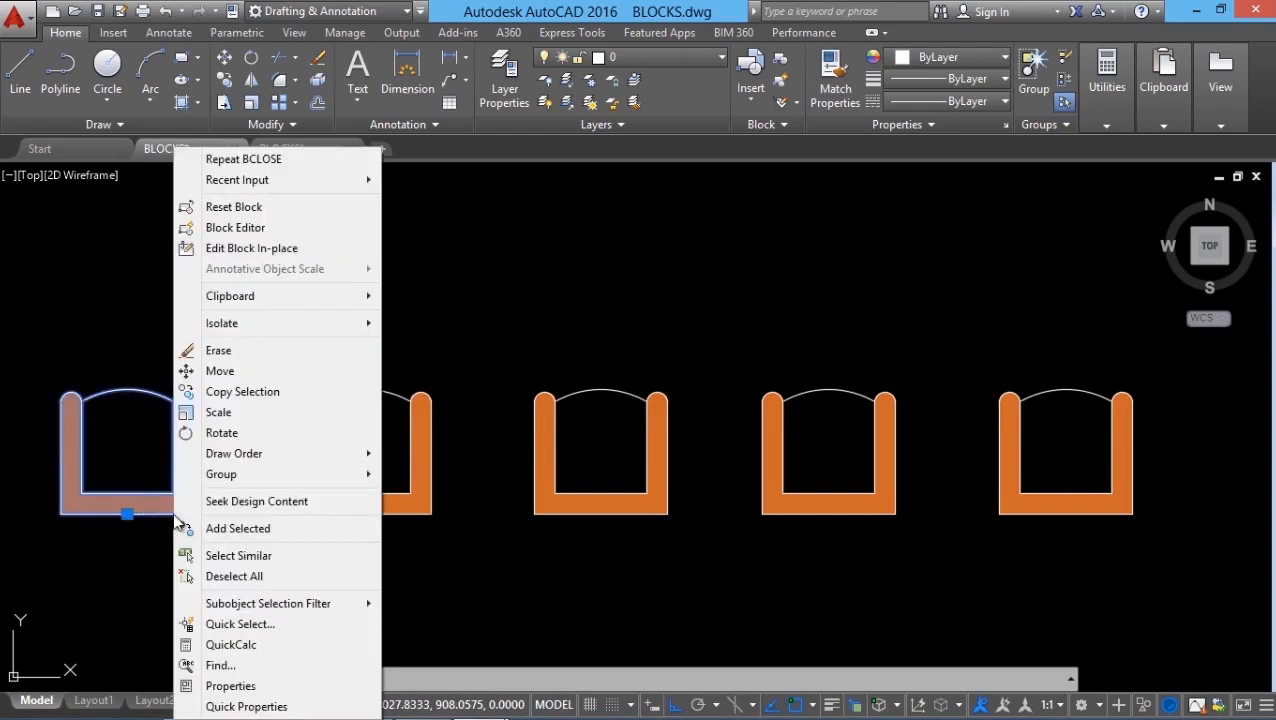
click(250, 238)
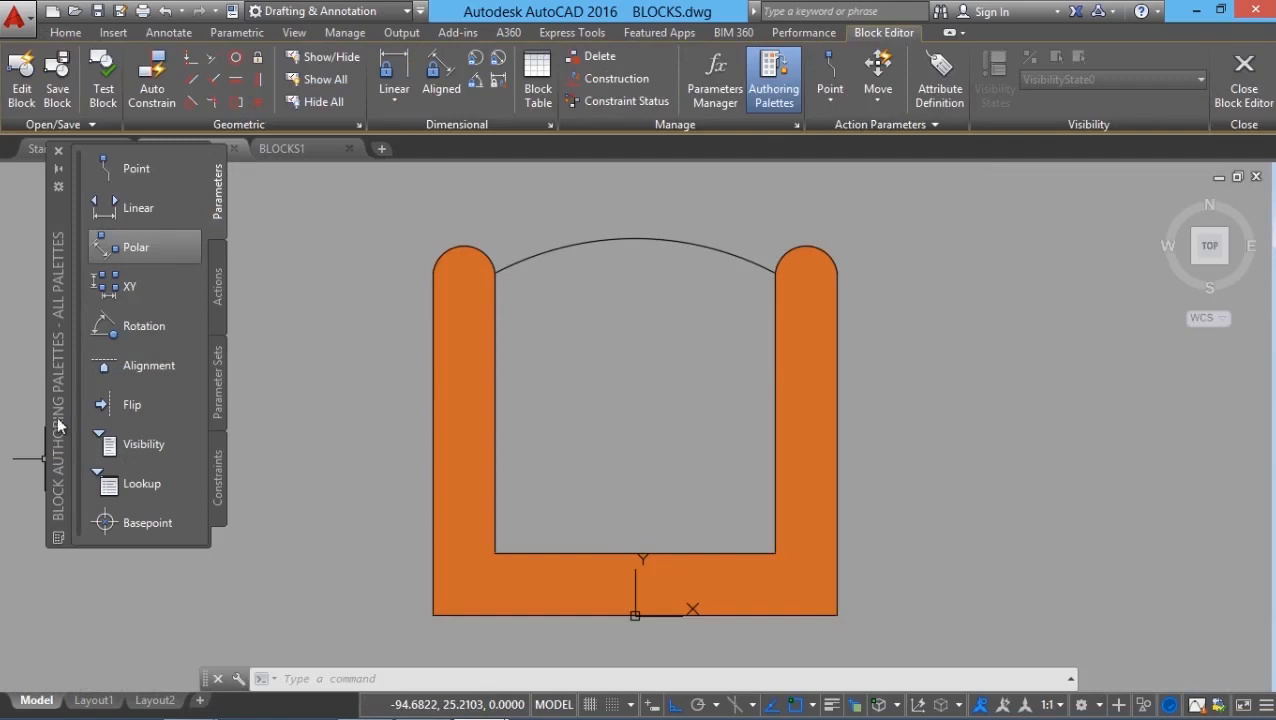
drag(58, 246, 54, 320)
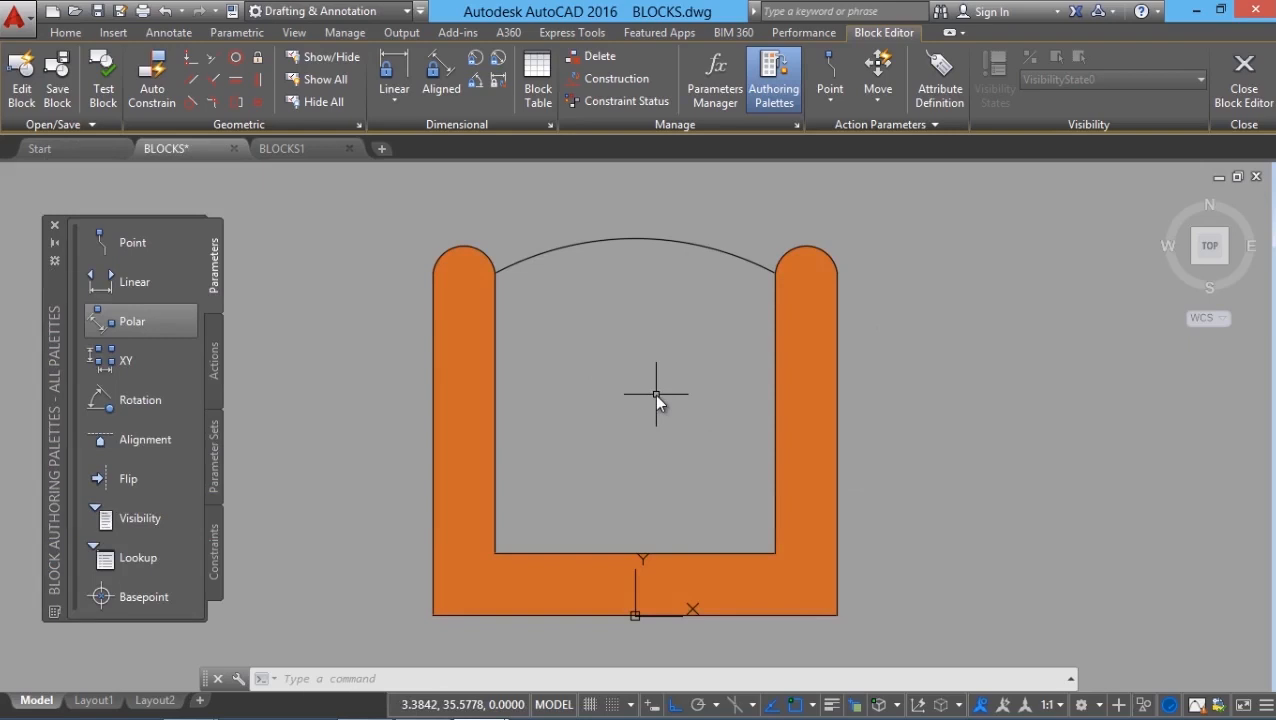
Step: Hatch the chair's inner seat yellow (248,215,49) and close the Block Editor
text(HATCH)
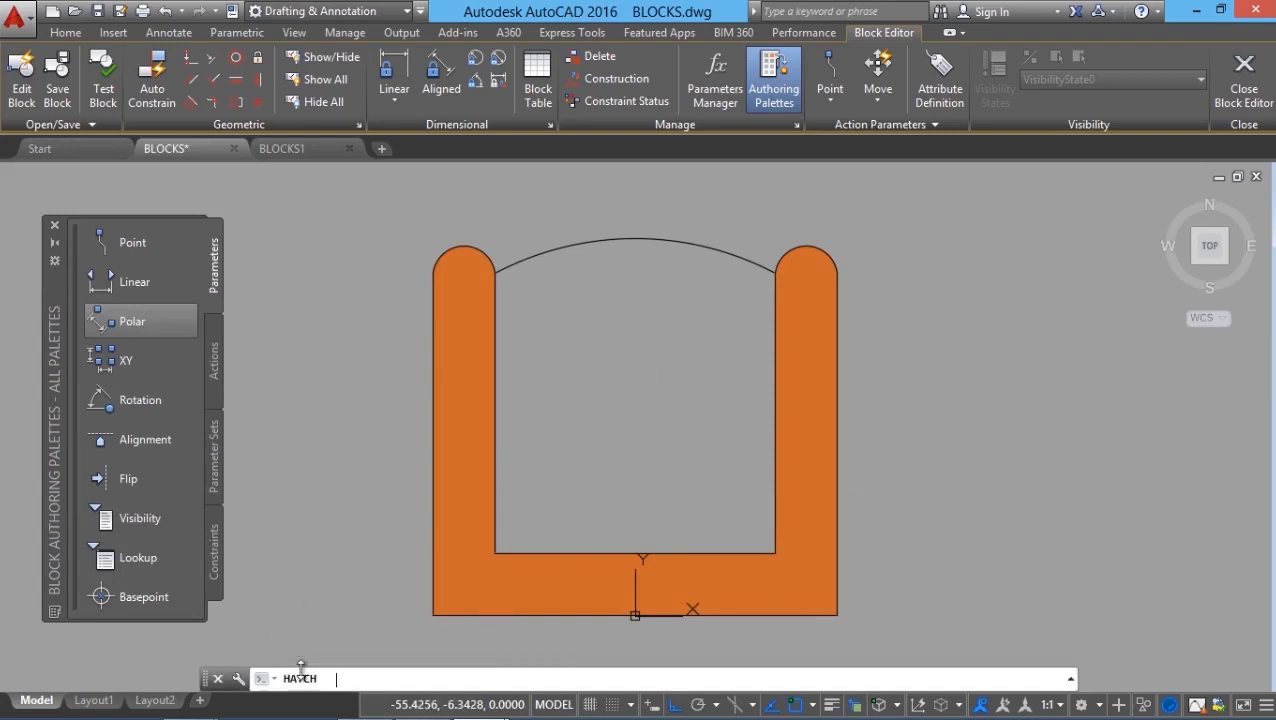
key(Return)
click(660, 426)
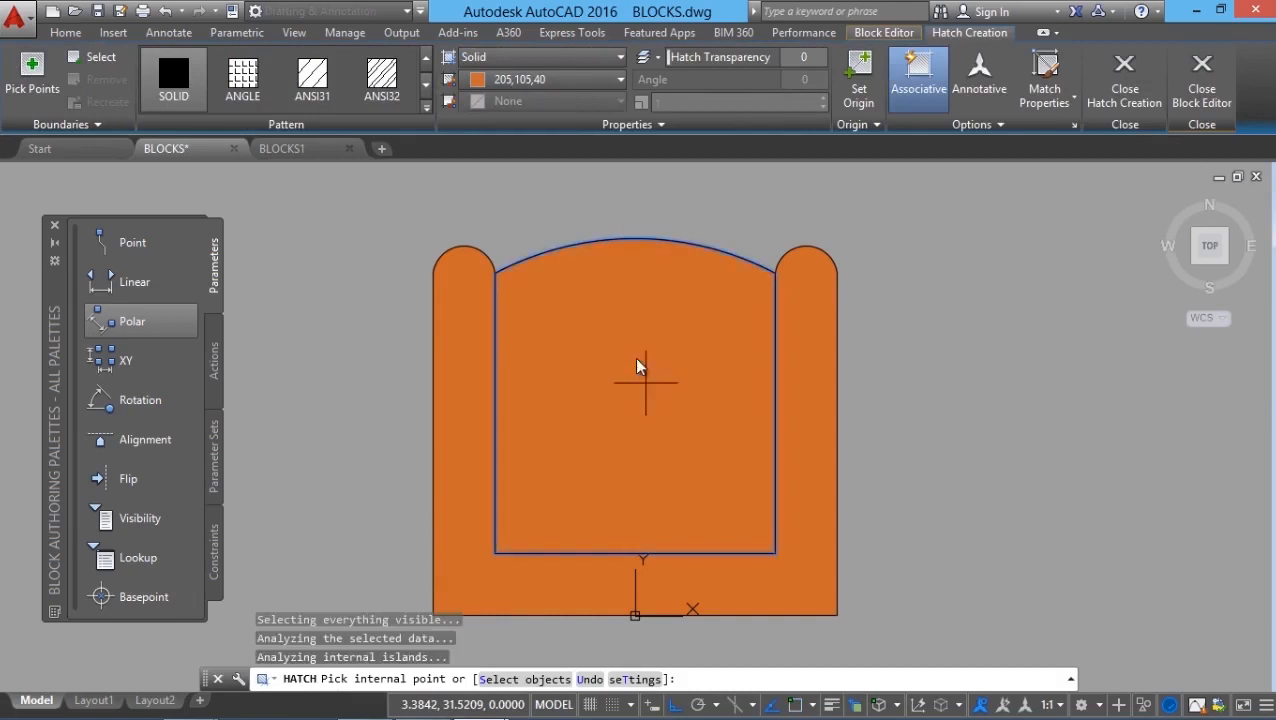
click(549, 80)
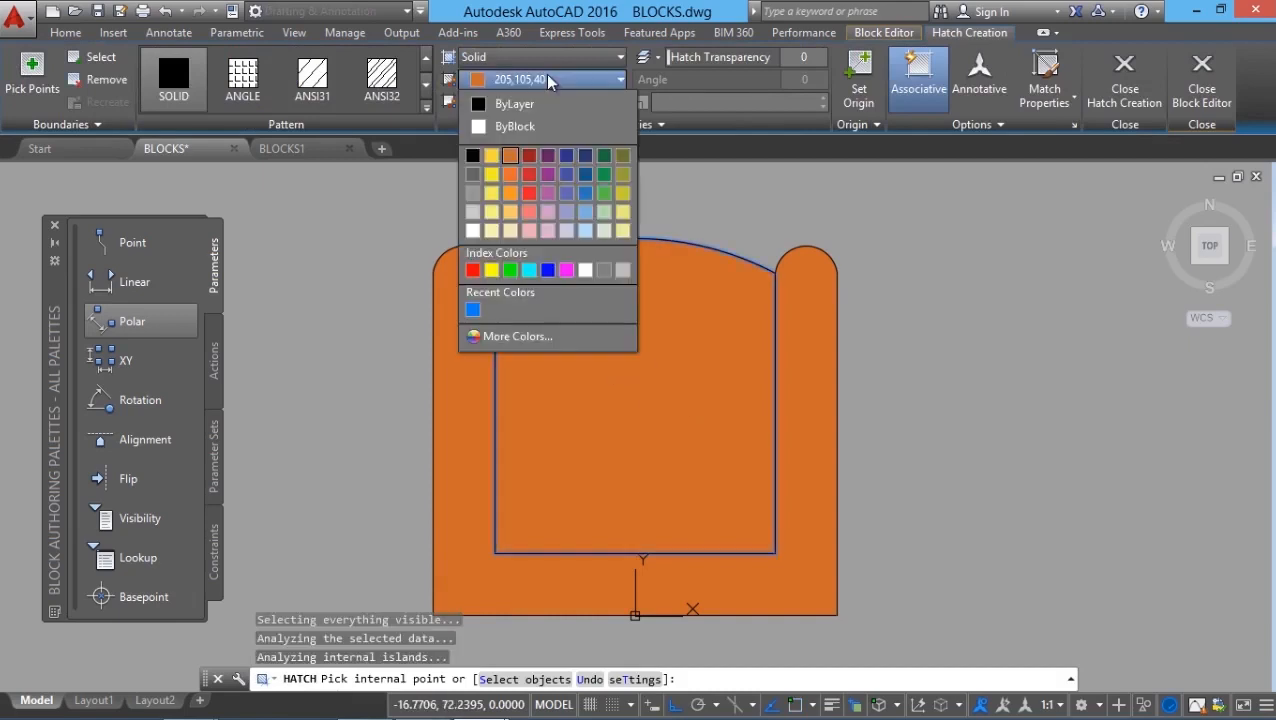
click(492, 165)
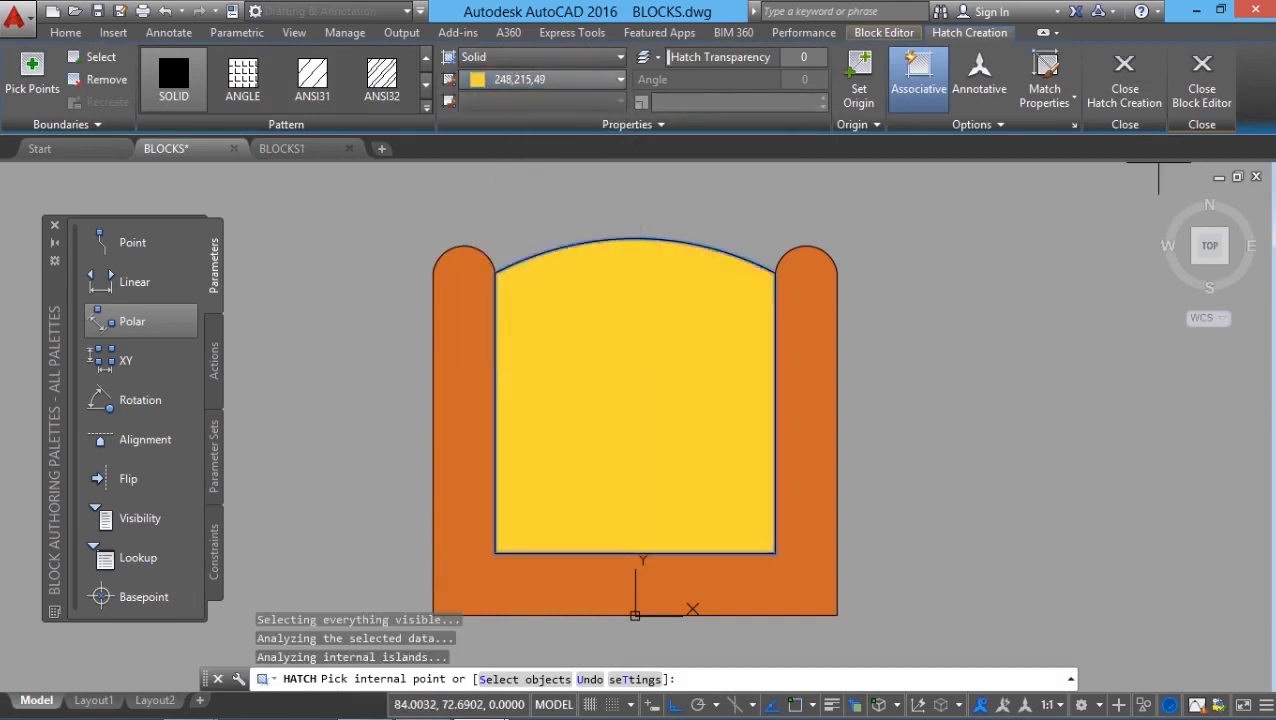
click(1192, 98)
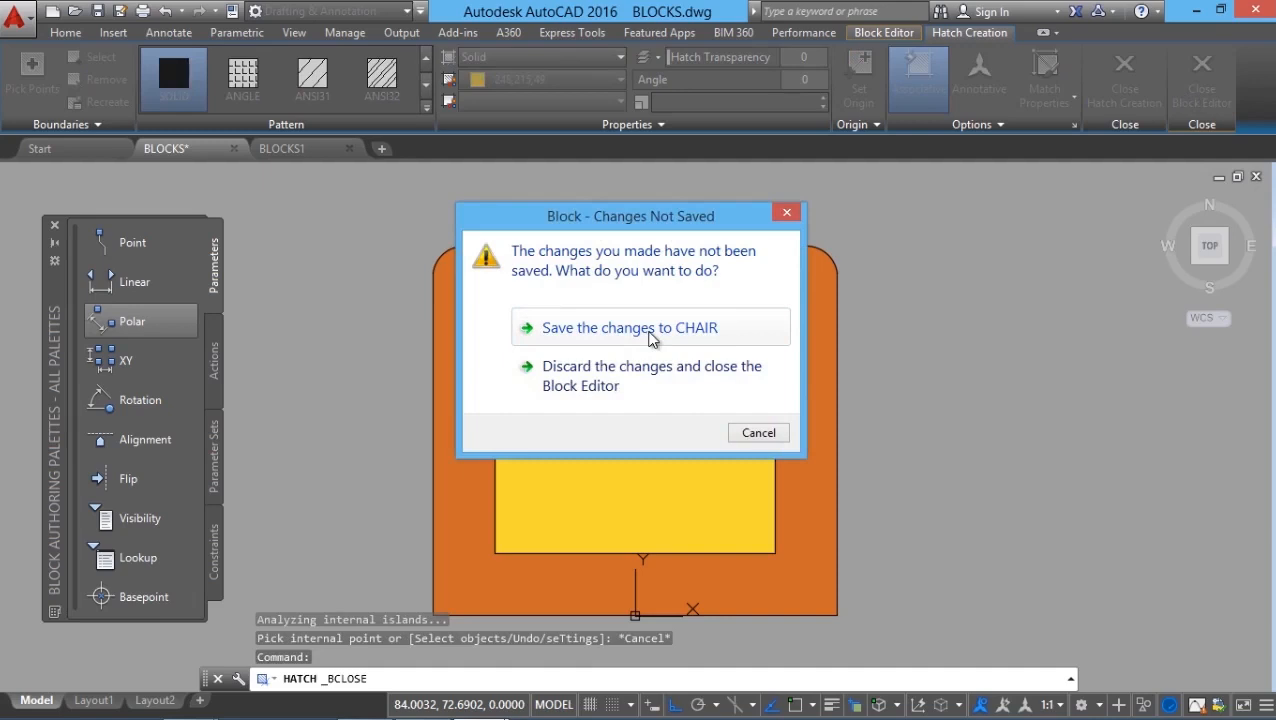
Step: Save the changes to CHAIR so every chair shows yellow seats in orange frames
click(648, 330)
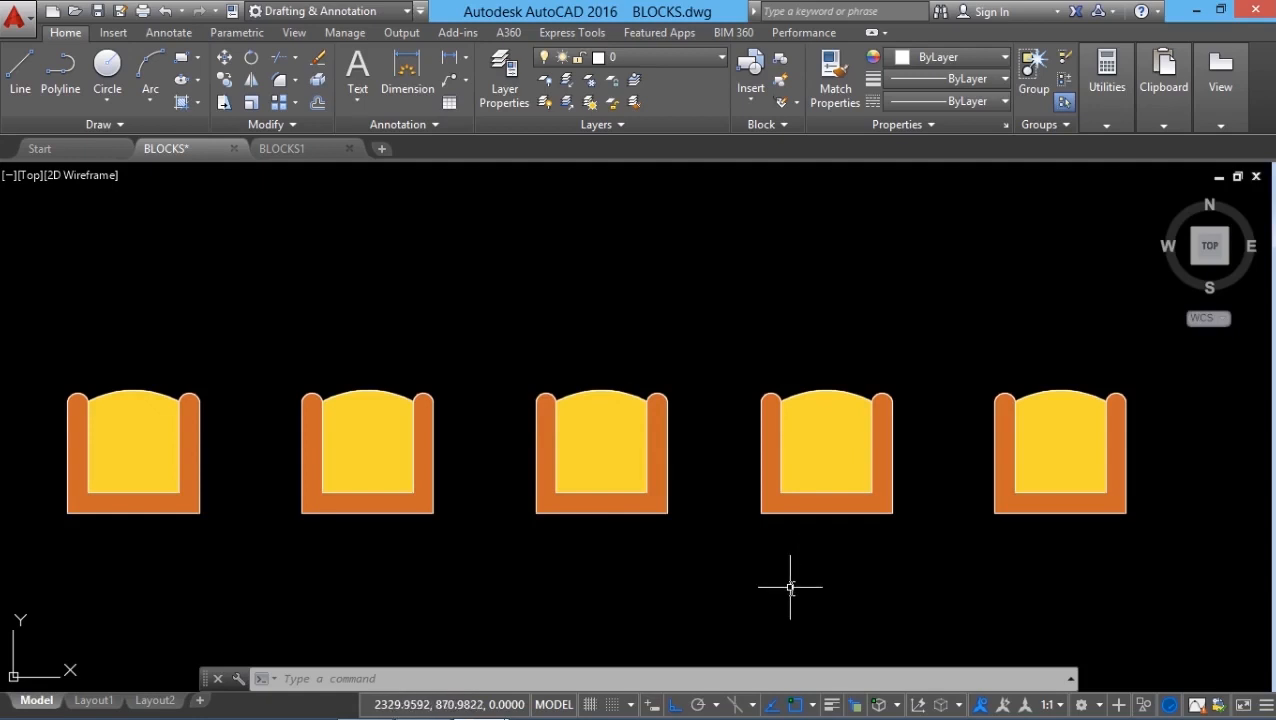
click(301, 677)
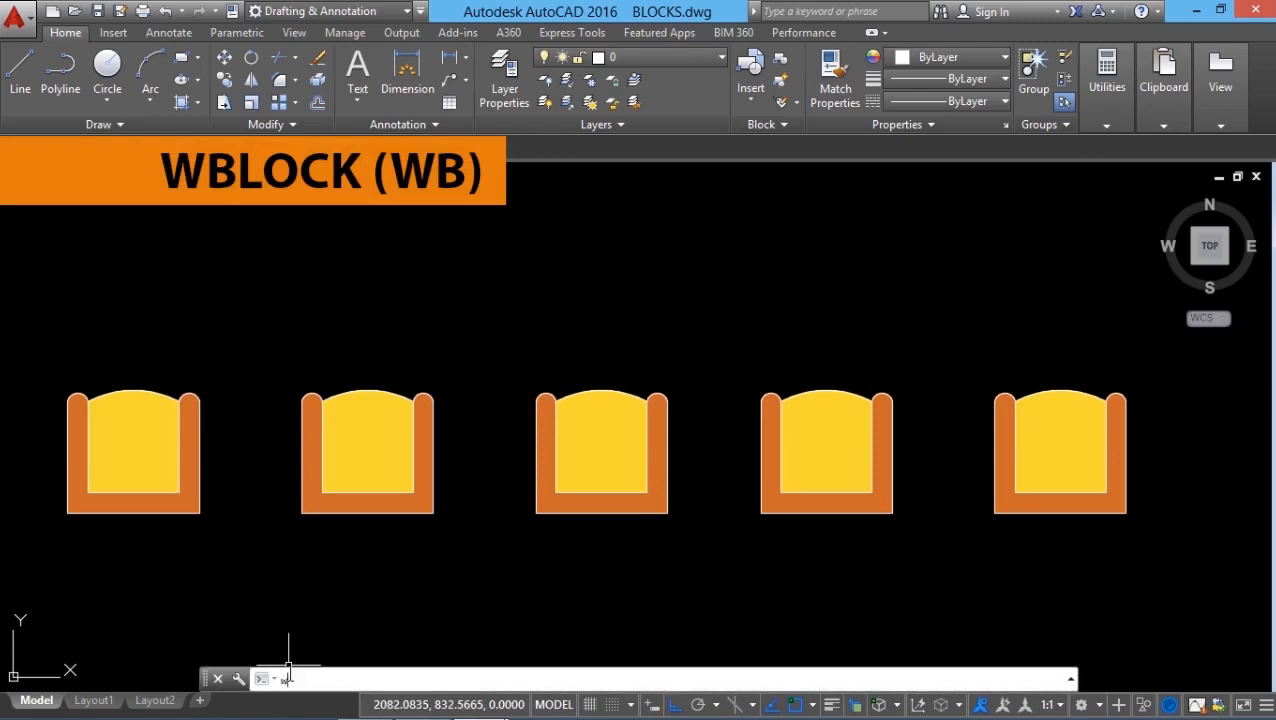
Step: Run WB with the CHAIR block as source and browse for a destination
text(wb)
key(Return)
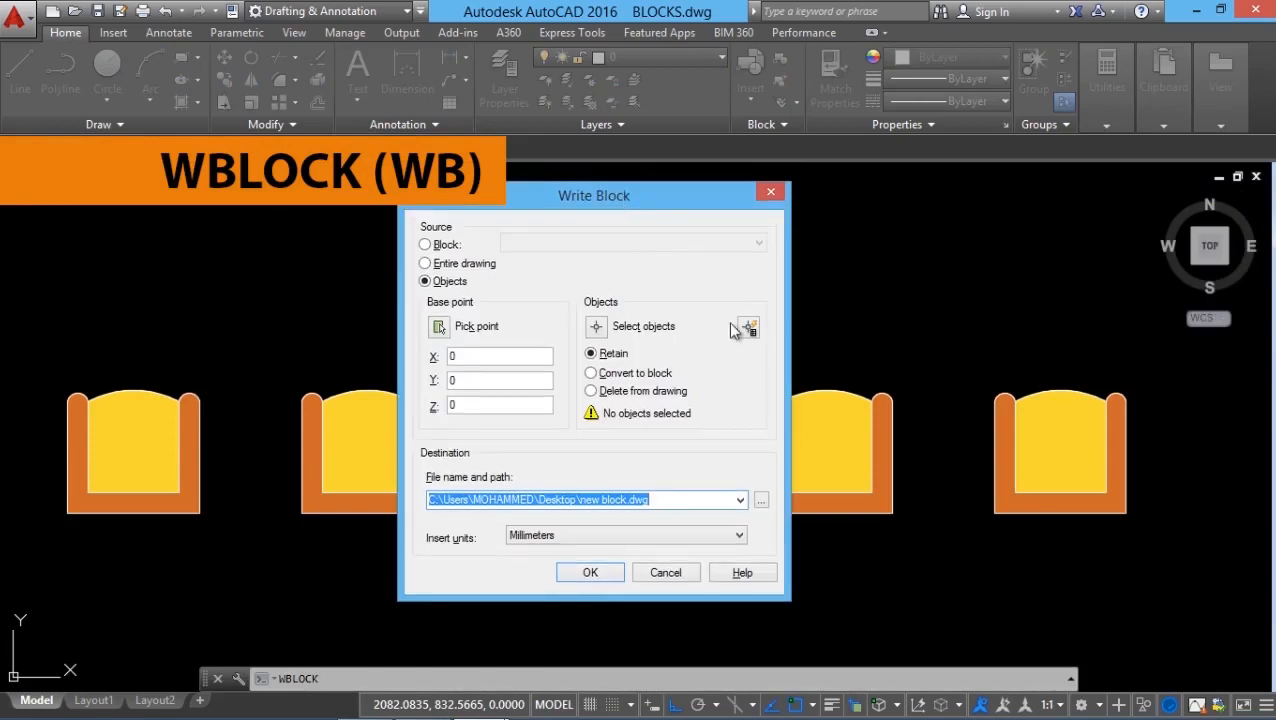
click(428, 245)
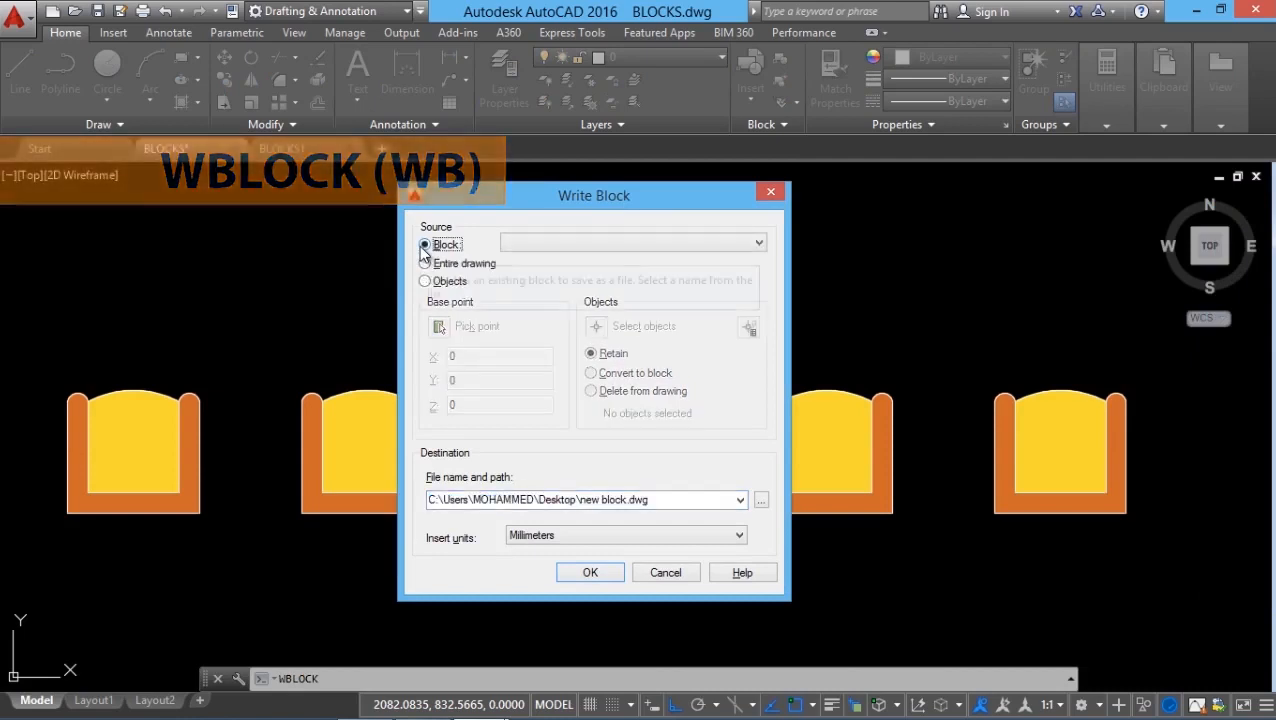
click(426, 264)
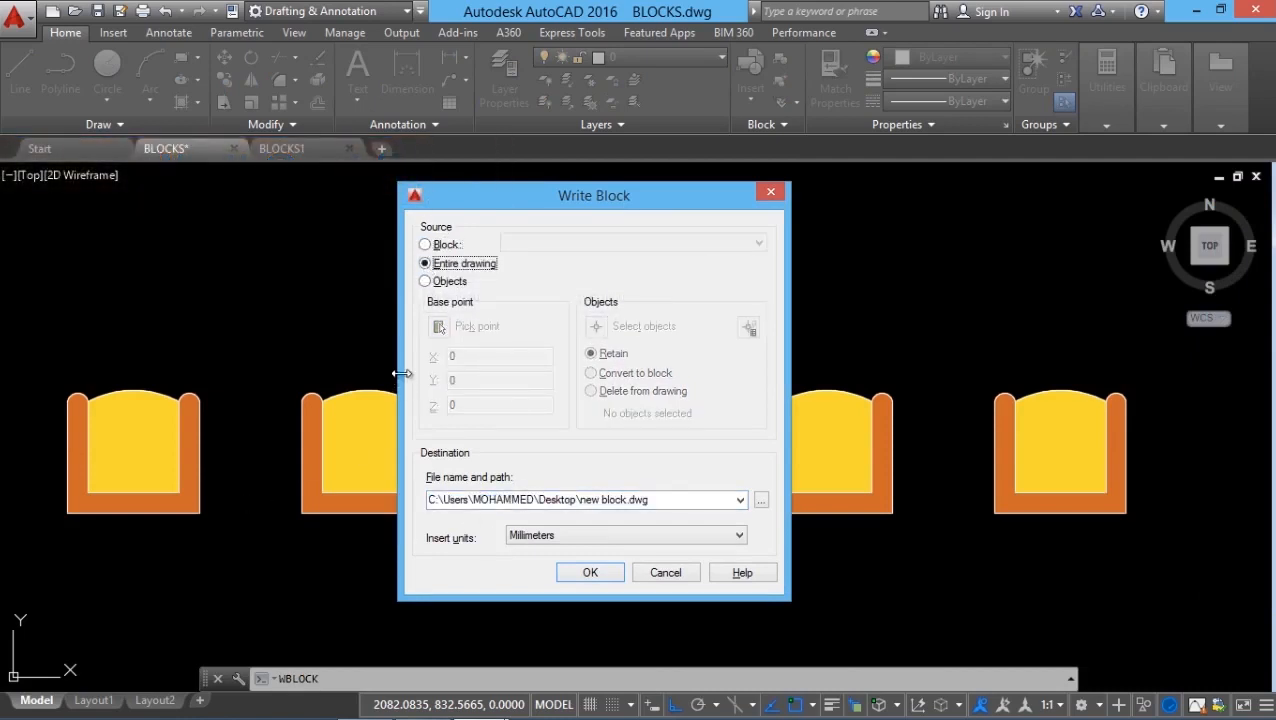
click(425, 282)
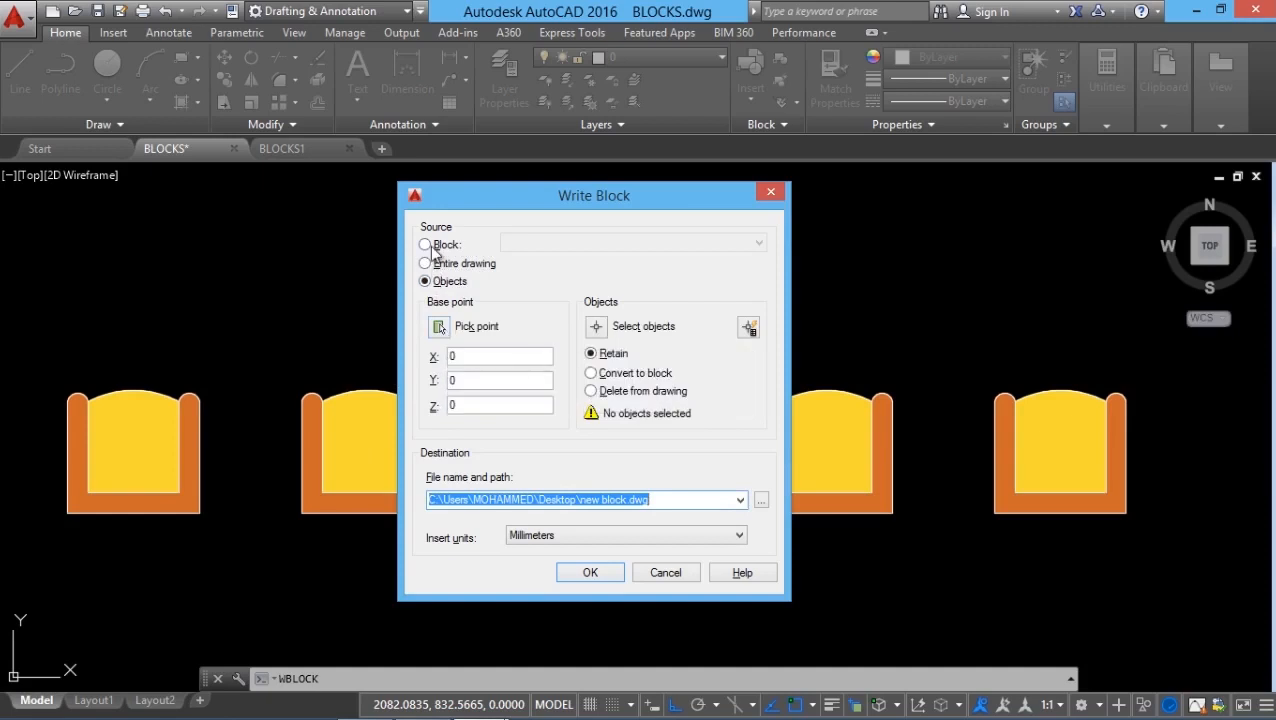
click(430, 246)
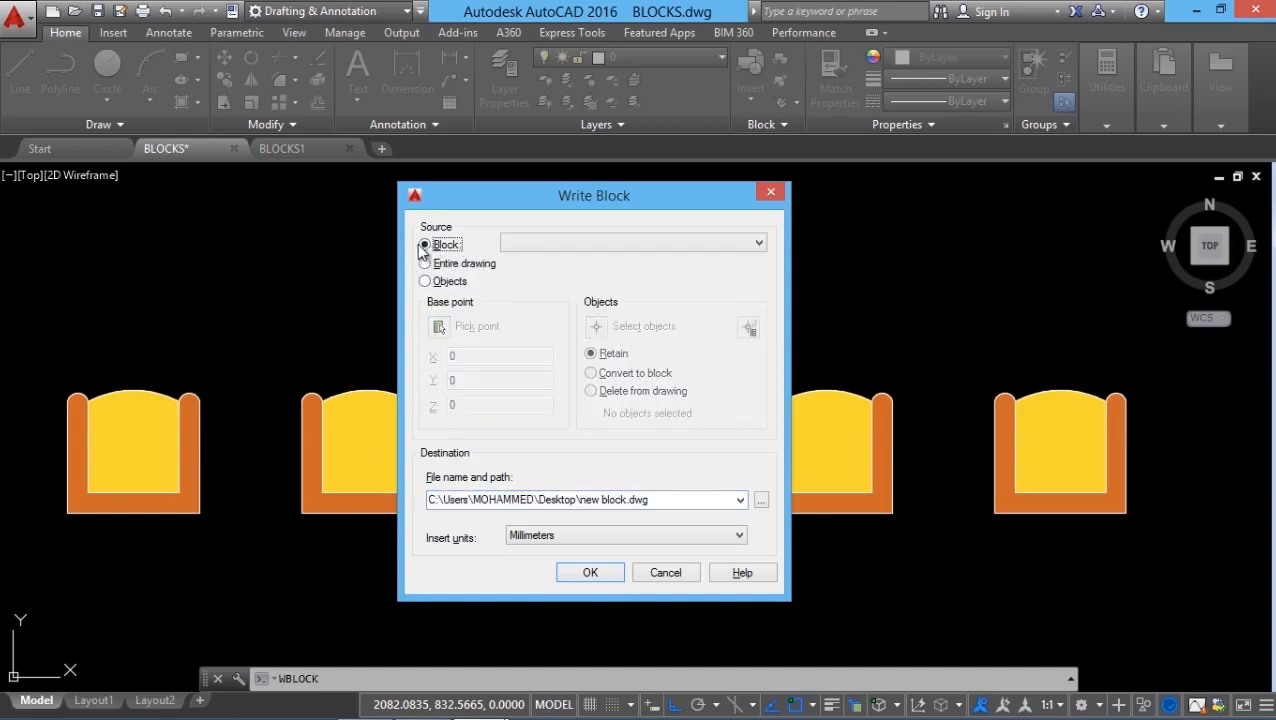
click(556, 242)
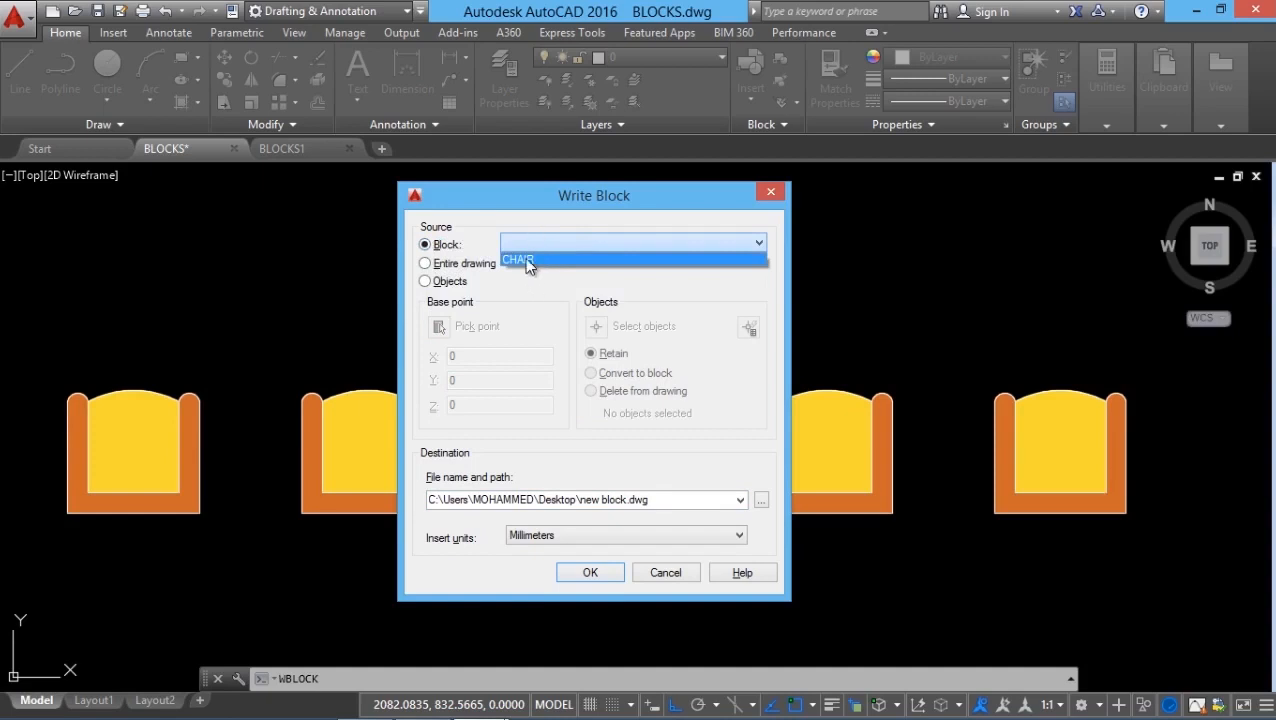
click(529, 260)
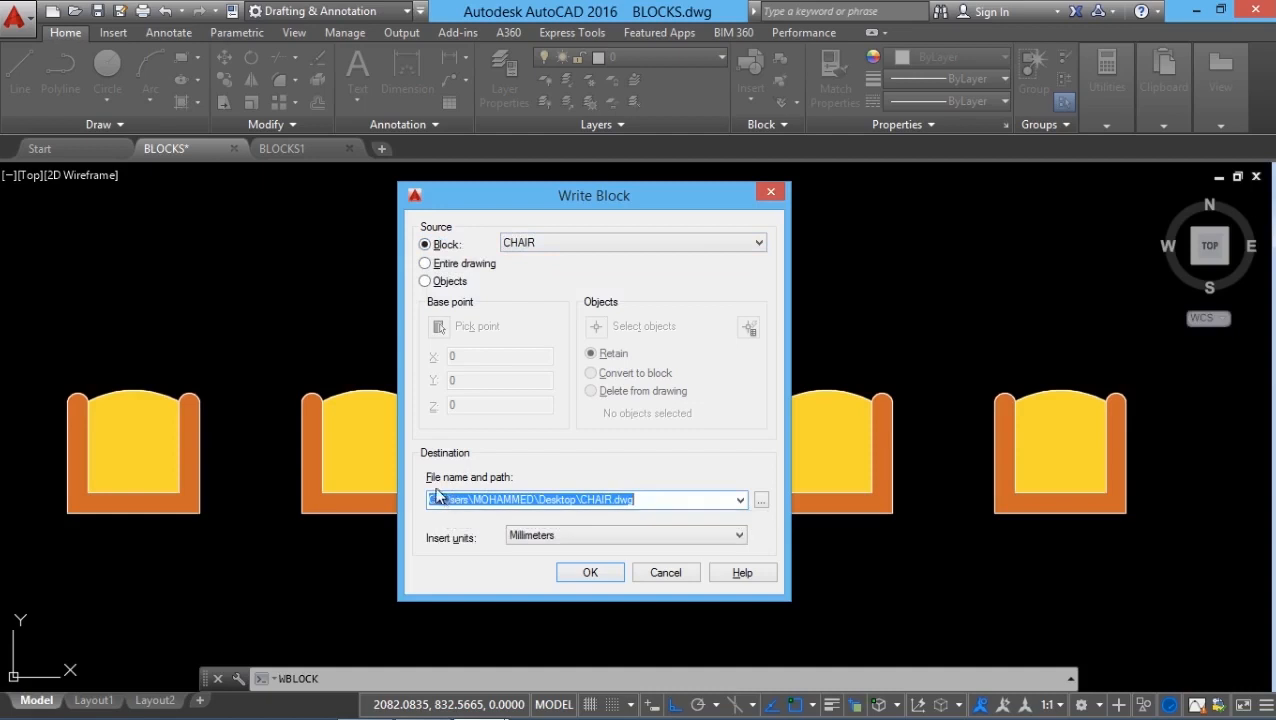
click(517, 507)
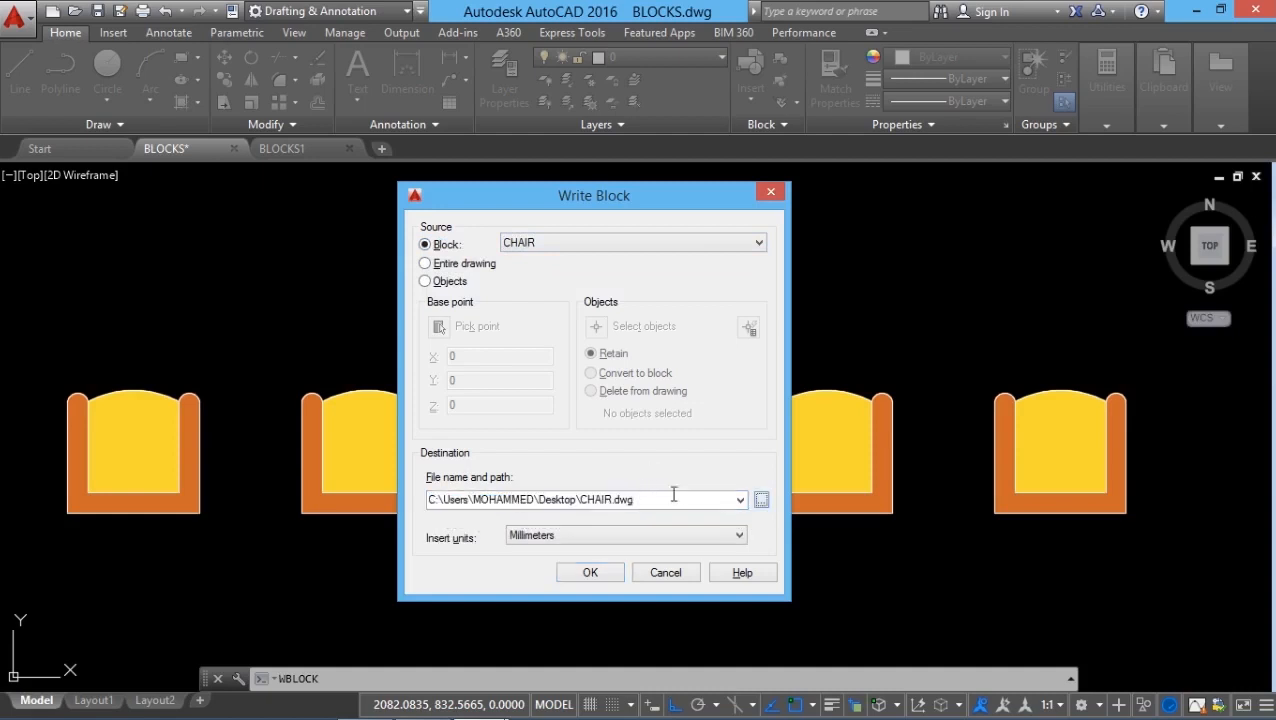
click(760, 501)
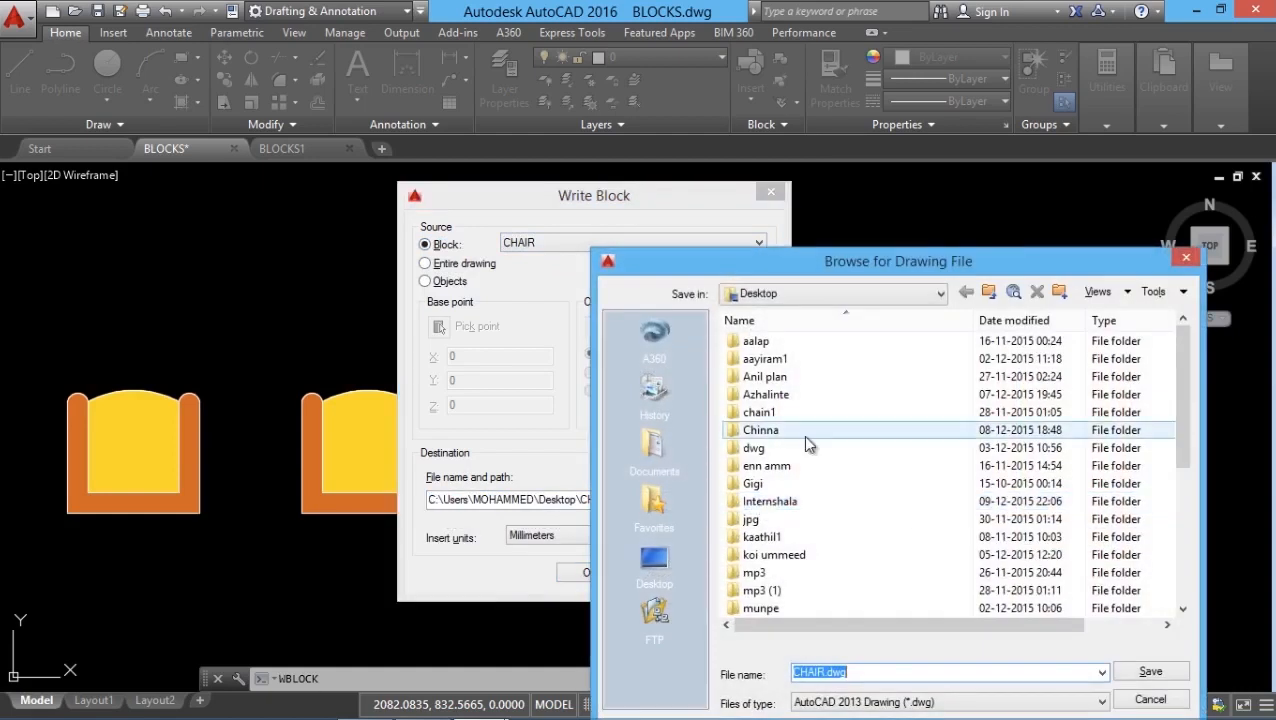
Step: Create a WB folder on the Desktop and write the block out there as CHAIR.dwg
right_click(892, 433)
mouse_move(960, 662)
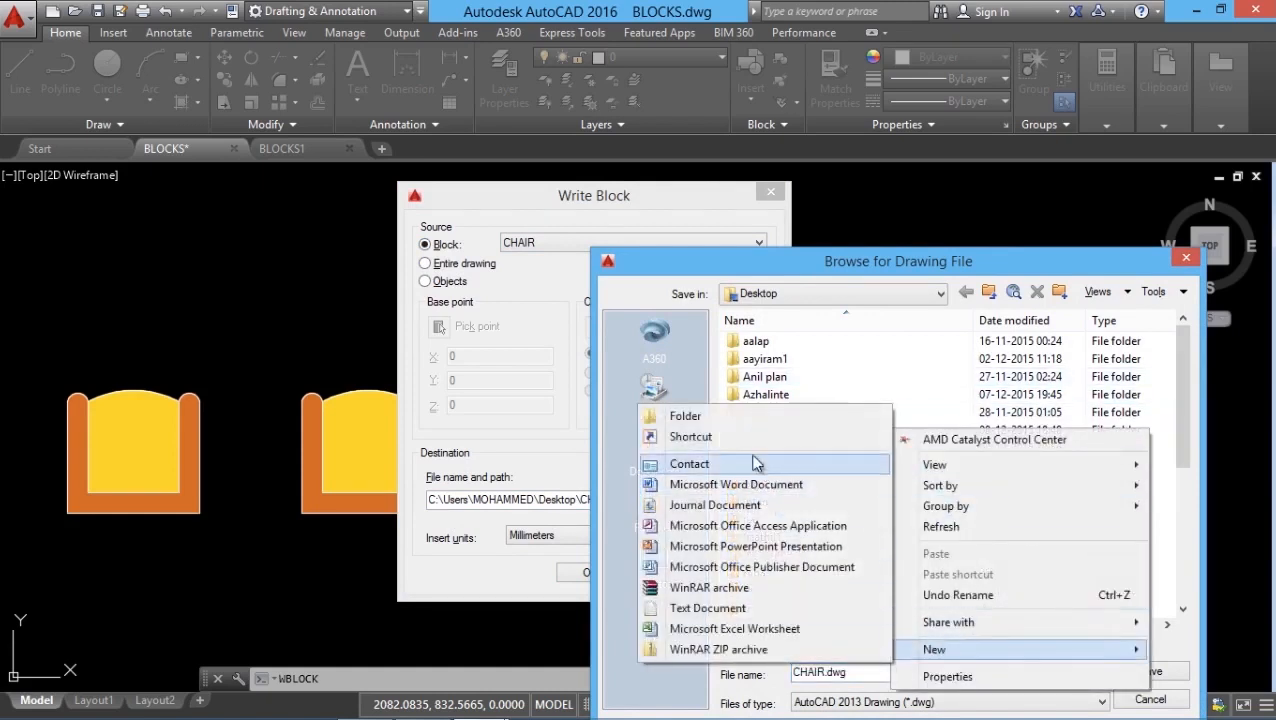
click(729, 420)
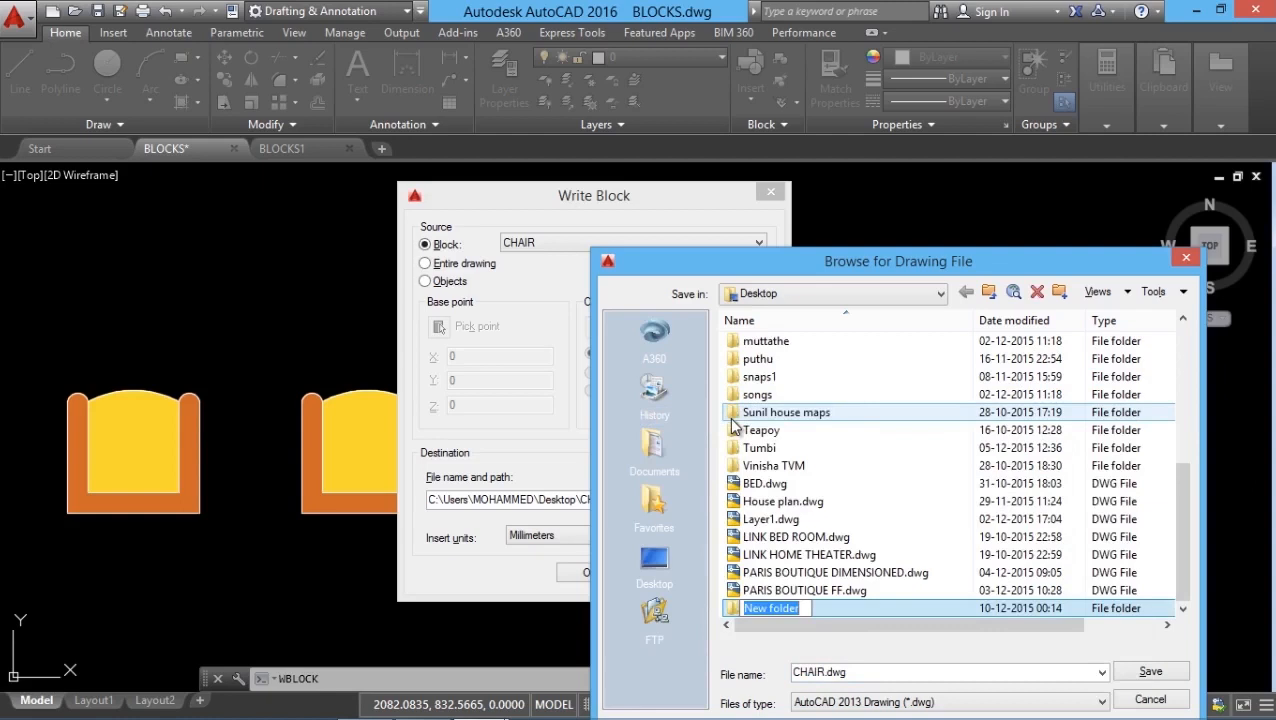
text(WB)
key(Return)
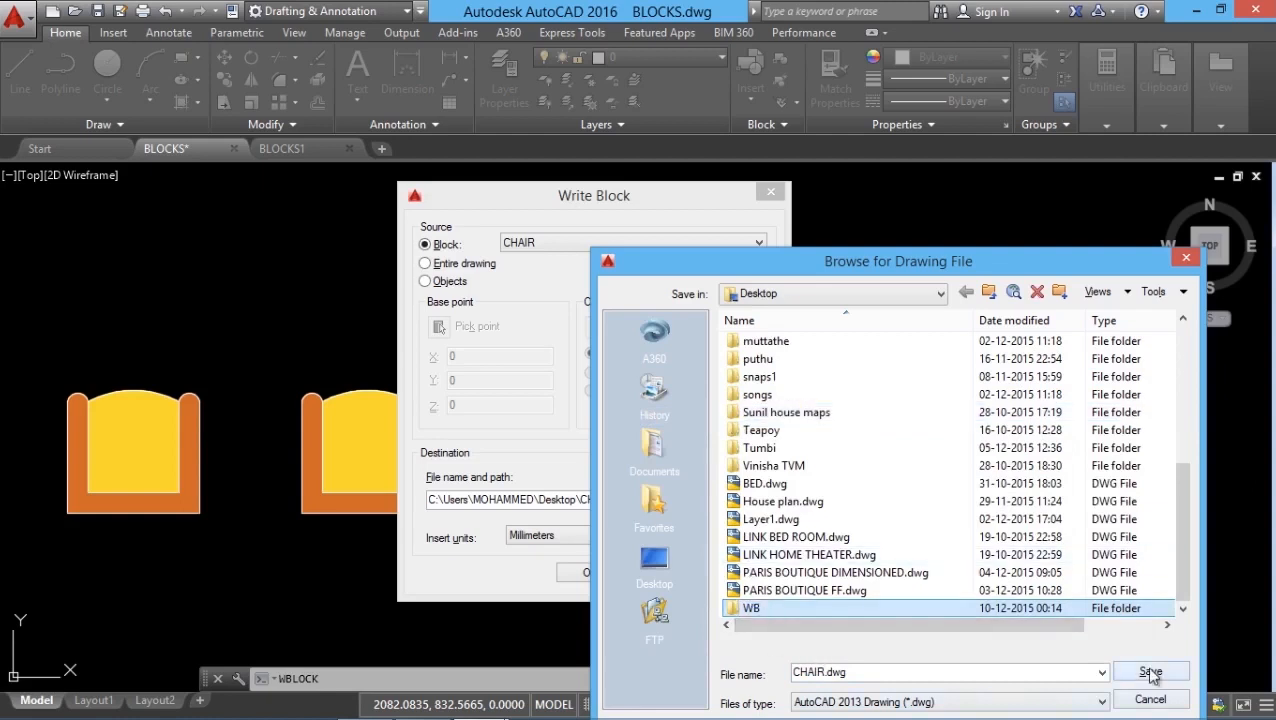
click(1150, 672)
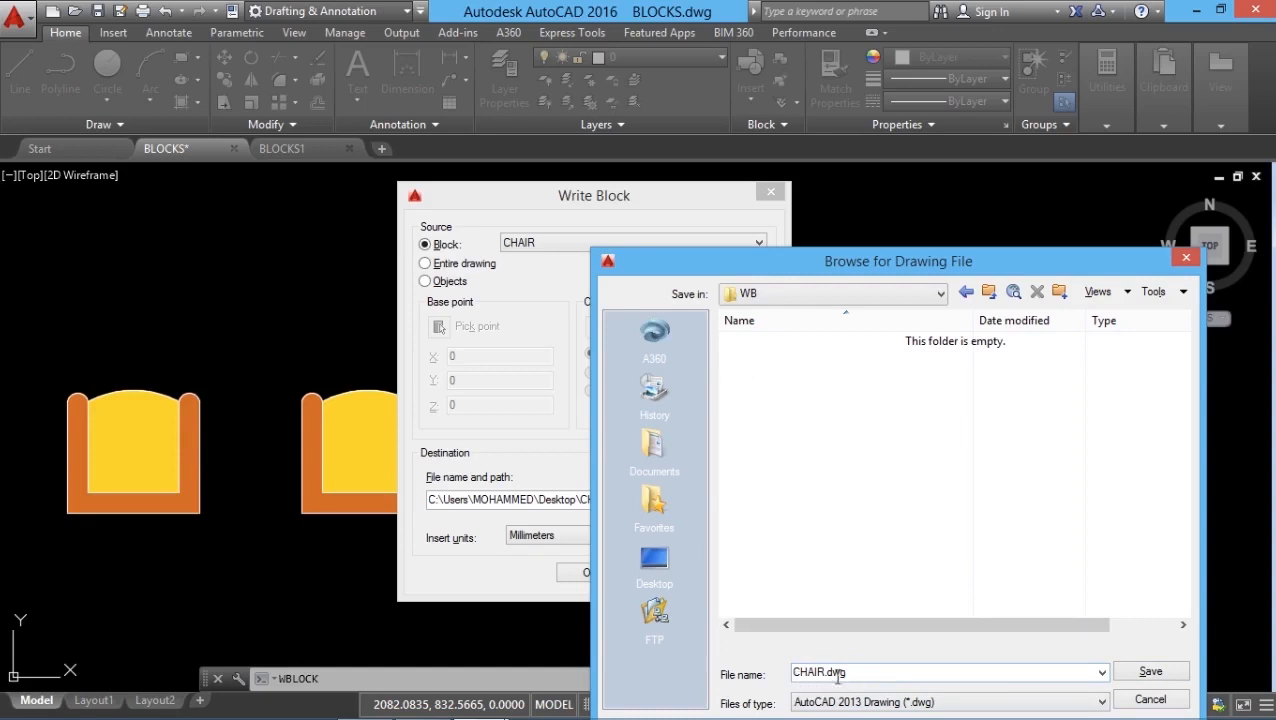
click(1150, 671)
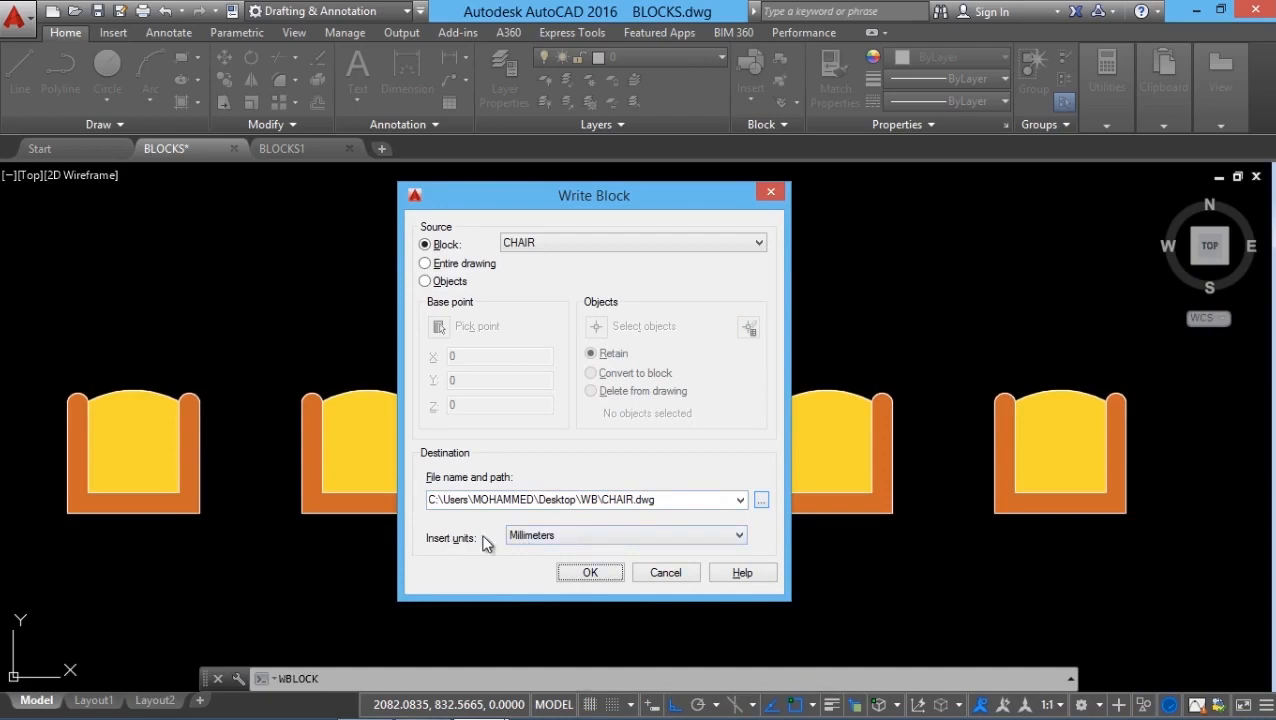
click(590, 573)
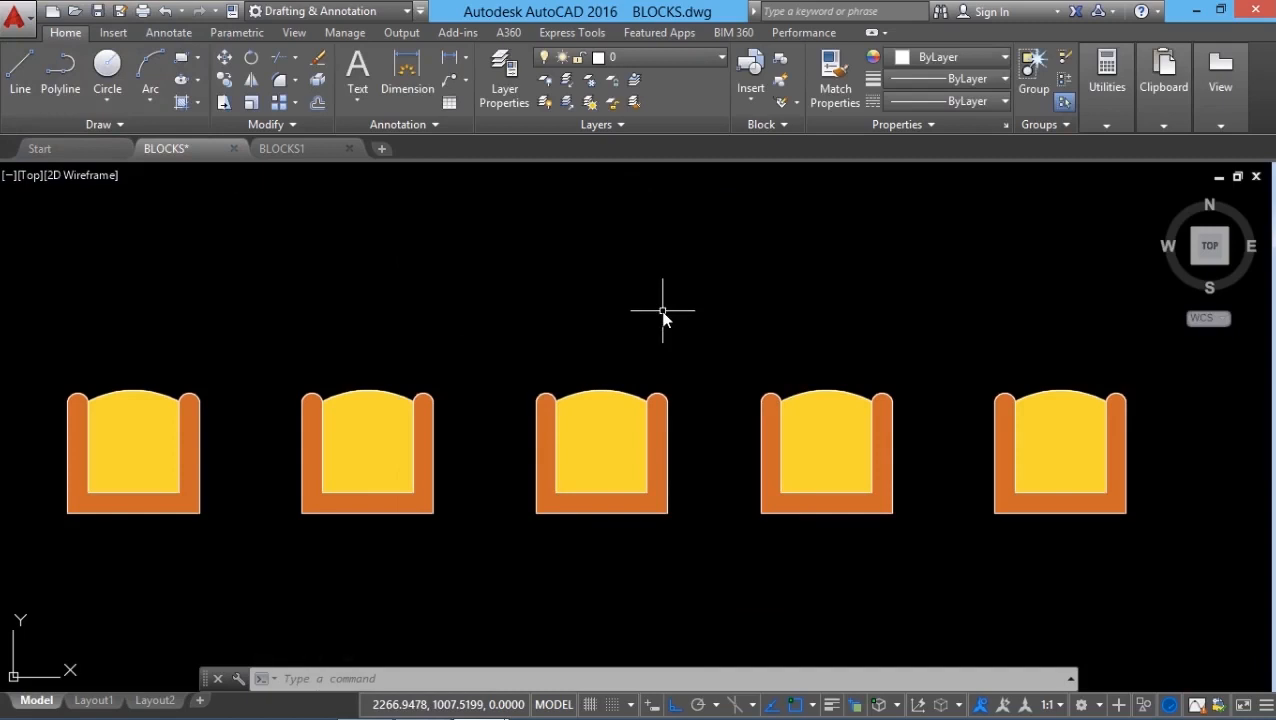
Step: Minimize AutoCAD and open CHAIR.dwg from the Desktop WB folder
click(1194, 10)
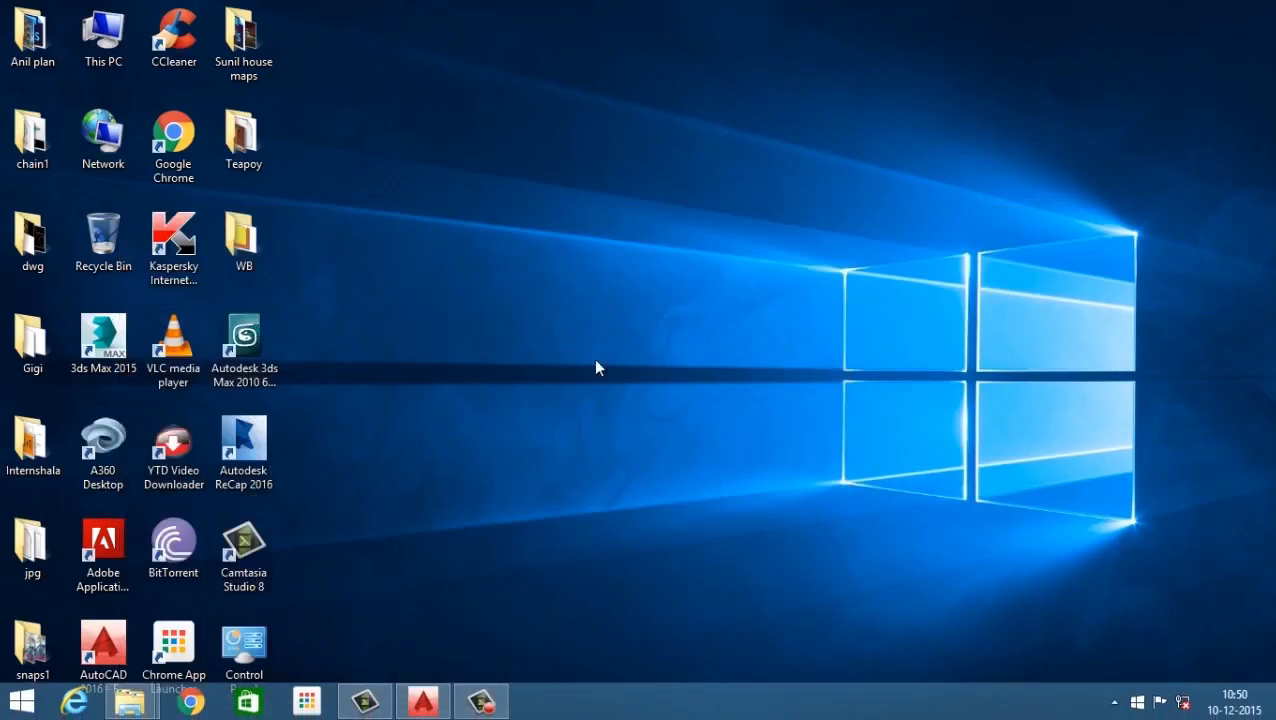
mouse_move(257, 242)
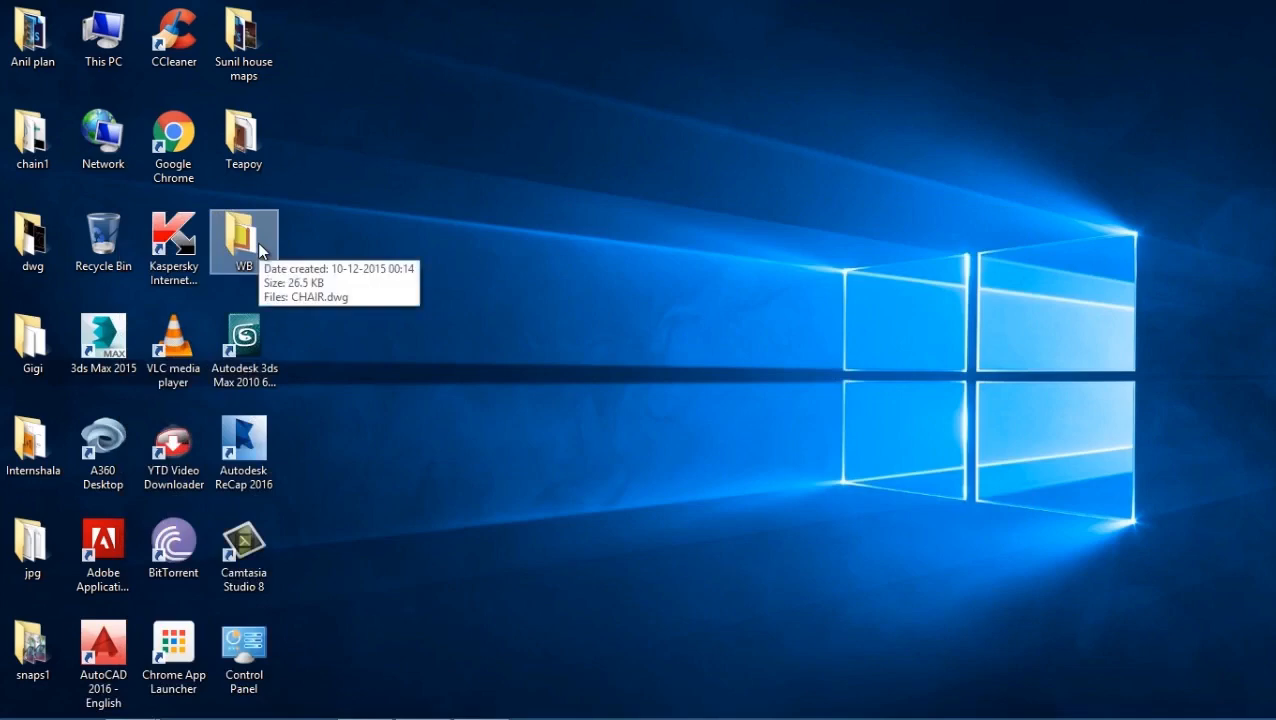
double_click(244, 240)
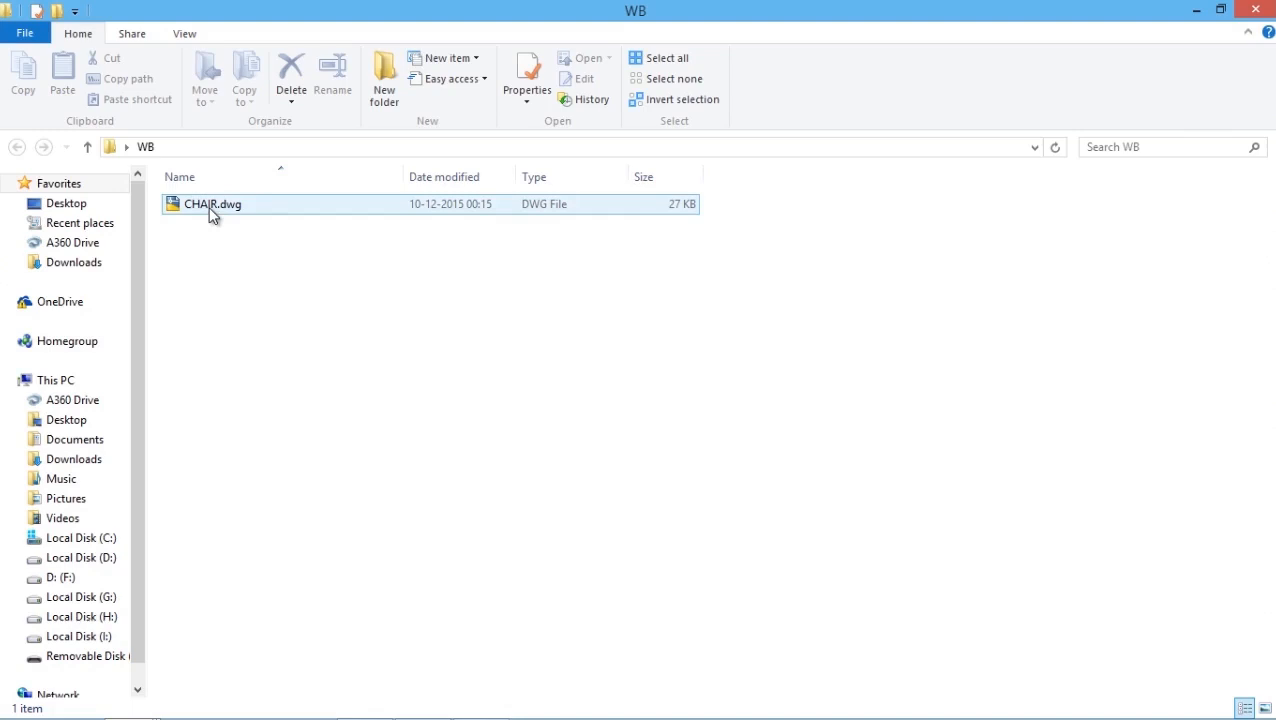
double_click(210, 207)
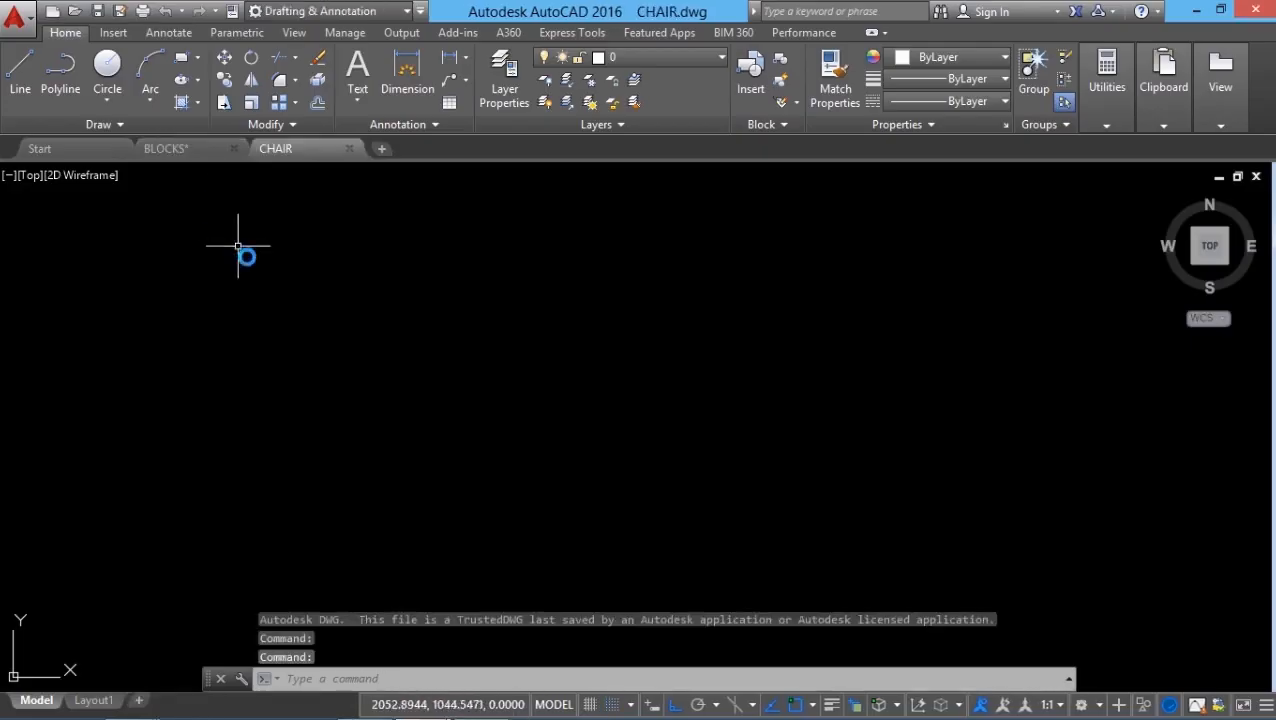
Step: Fit the whole CHAIR drawing in view
click(238, 245)
key(Escape)
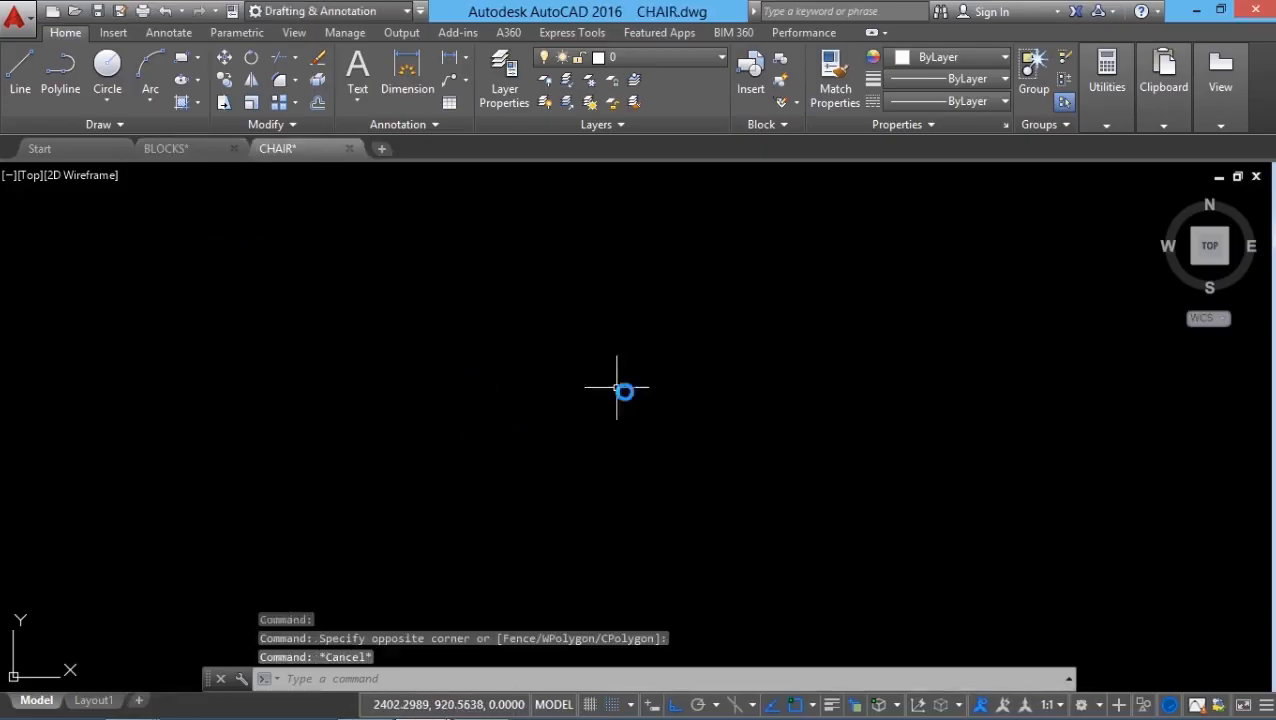
middle_click(538, 489)
middle_click(538, 489)
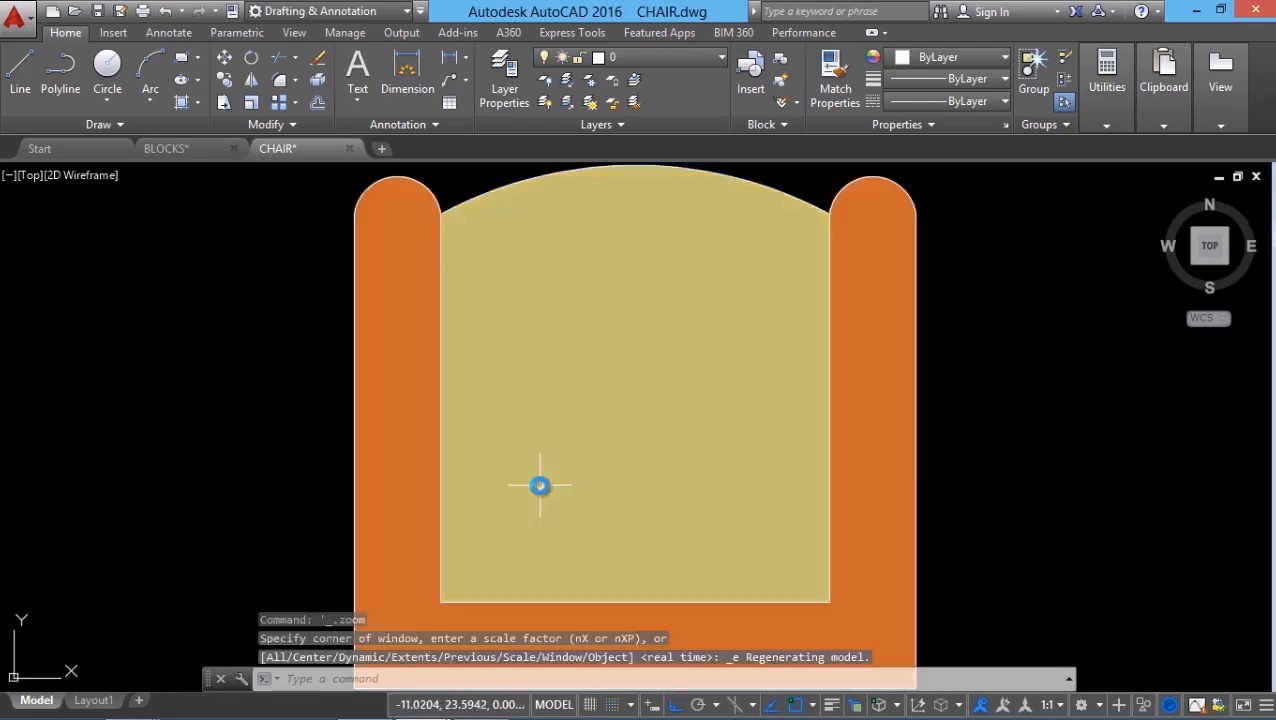
scroll(535, 461, down, 5)
scroll(535, 484, up, 5)
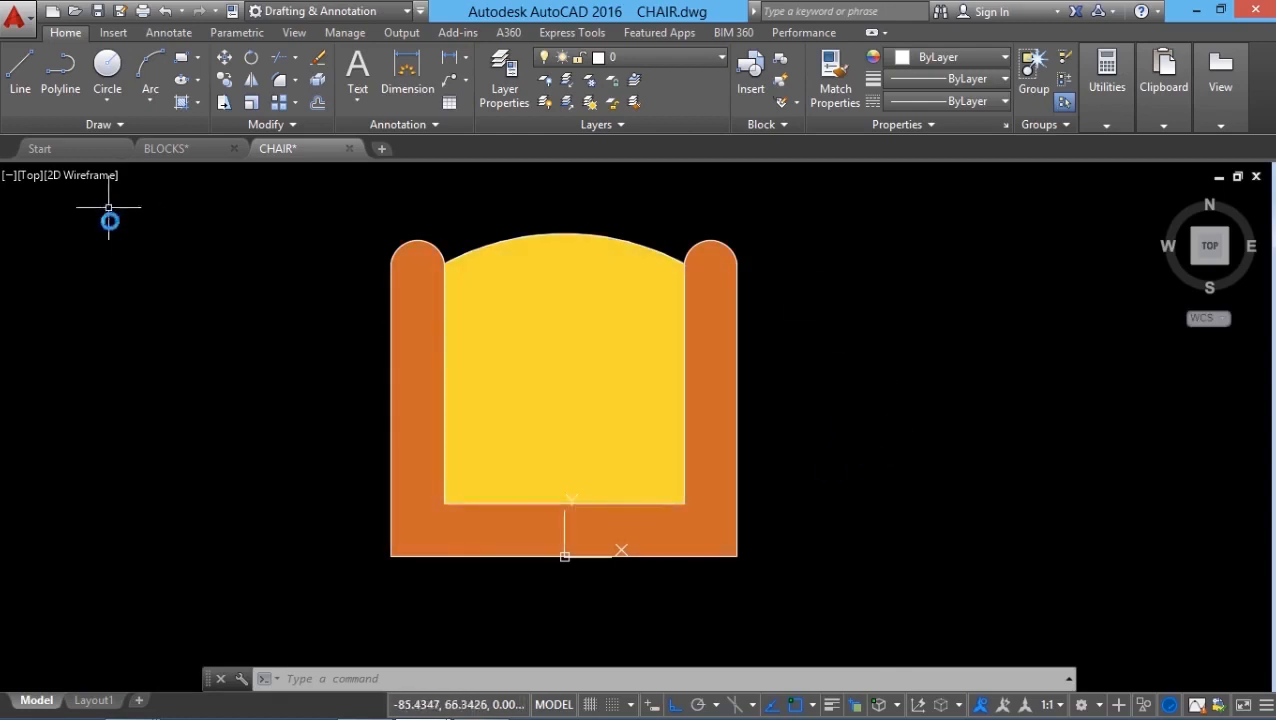
Step: Start a new blank drawing from the default template
click(20, 26)
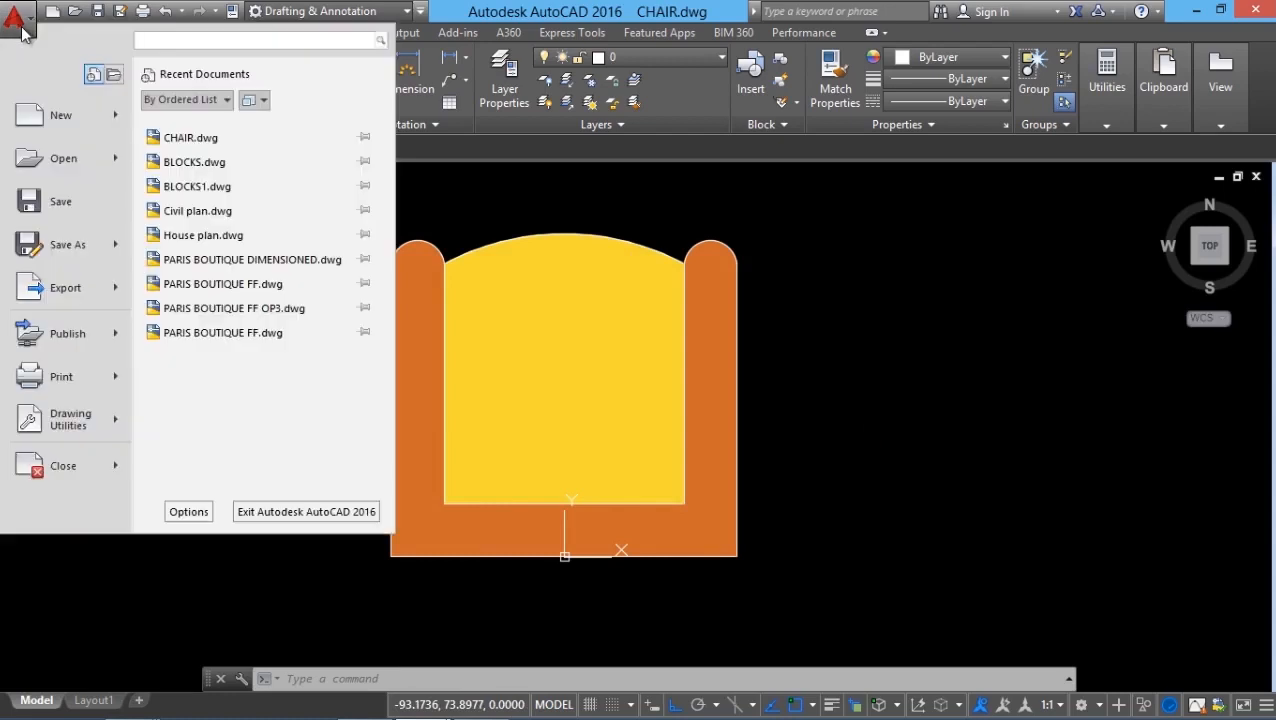
mouse_move(58, 124)
click(251, 123)
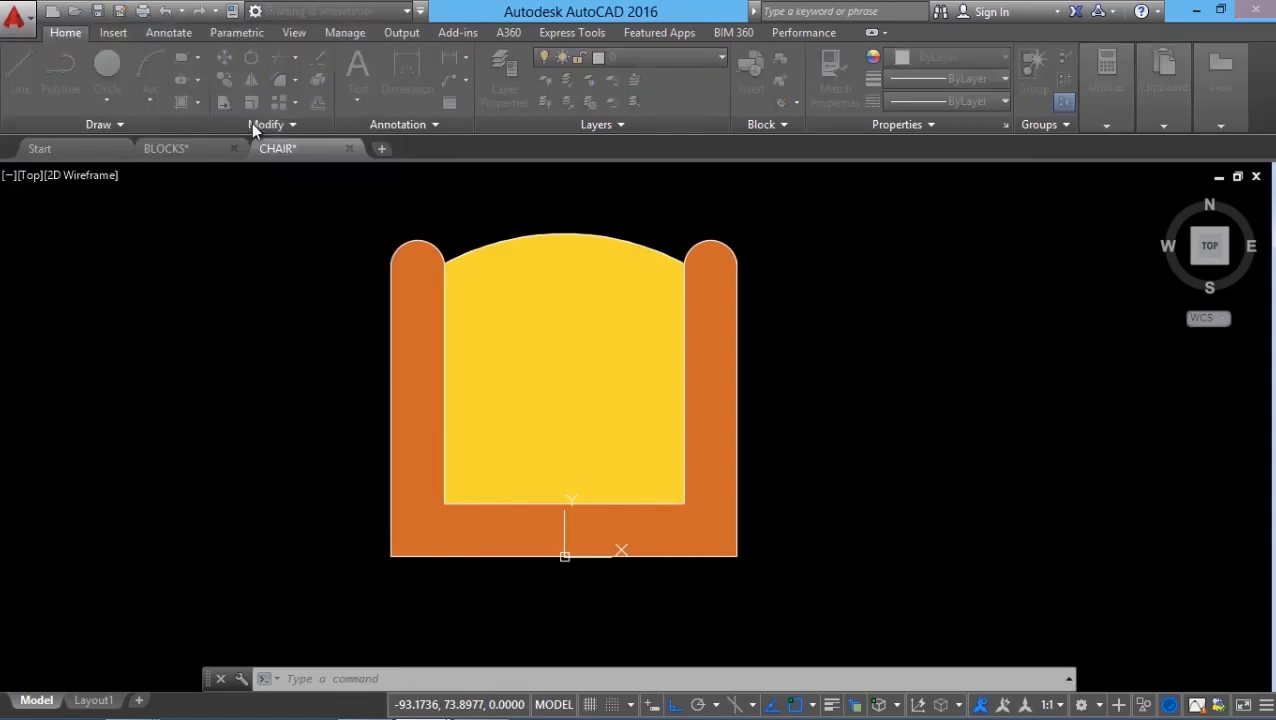
click(968, 578)
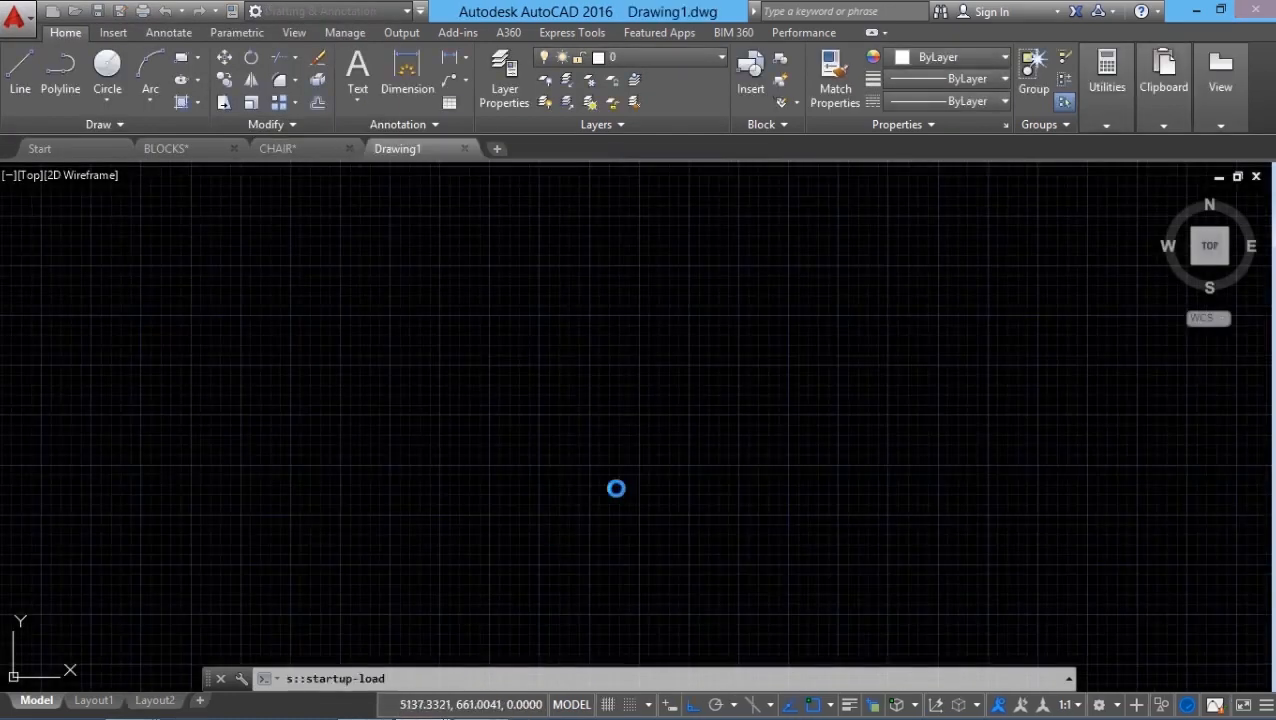
Step: Hide the grid and open the Insert dialog, finding its block name list empty
key(F7)
click(742, 88)
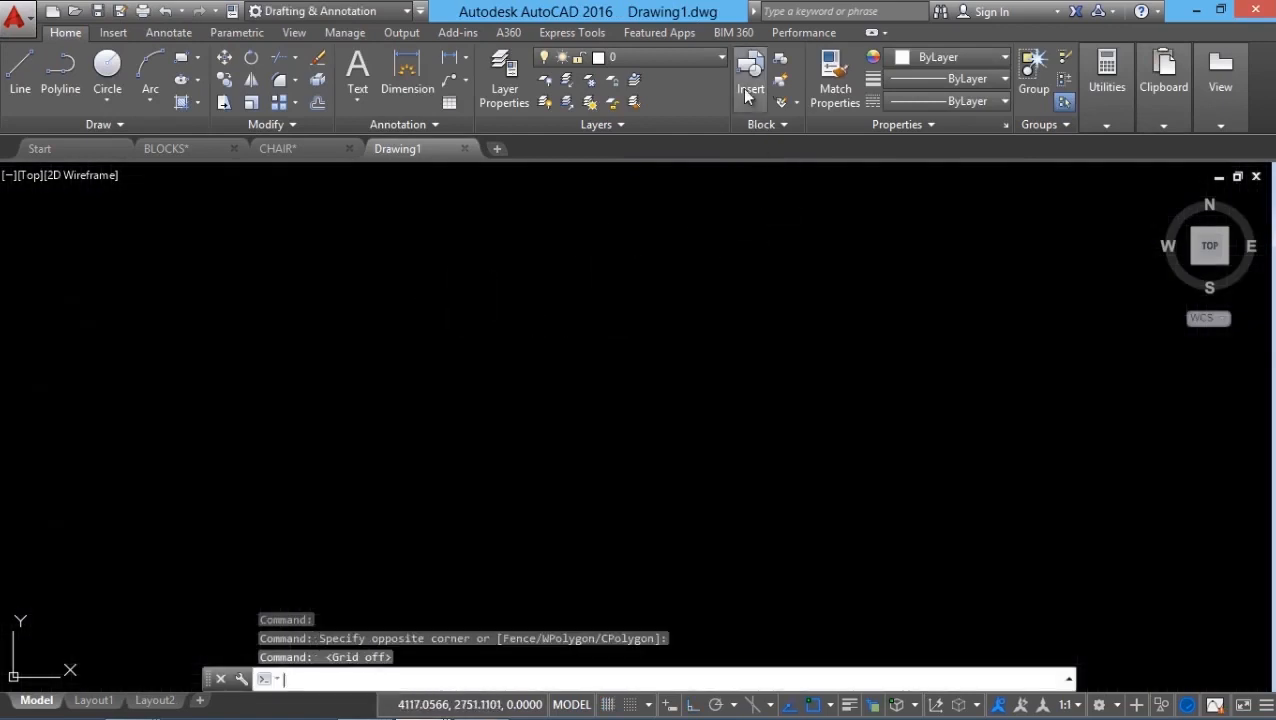
click(724, 279)
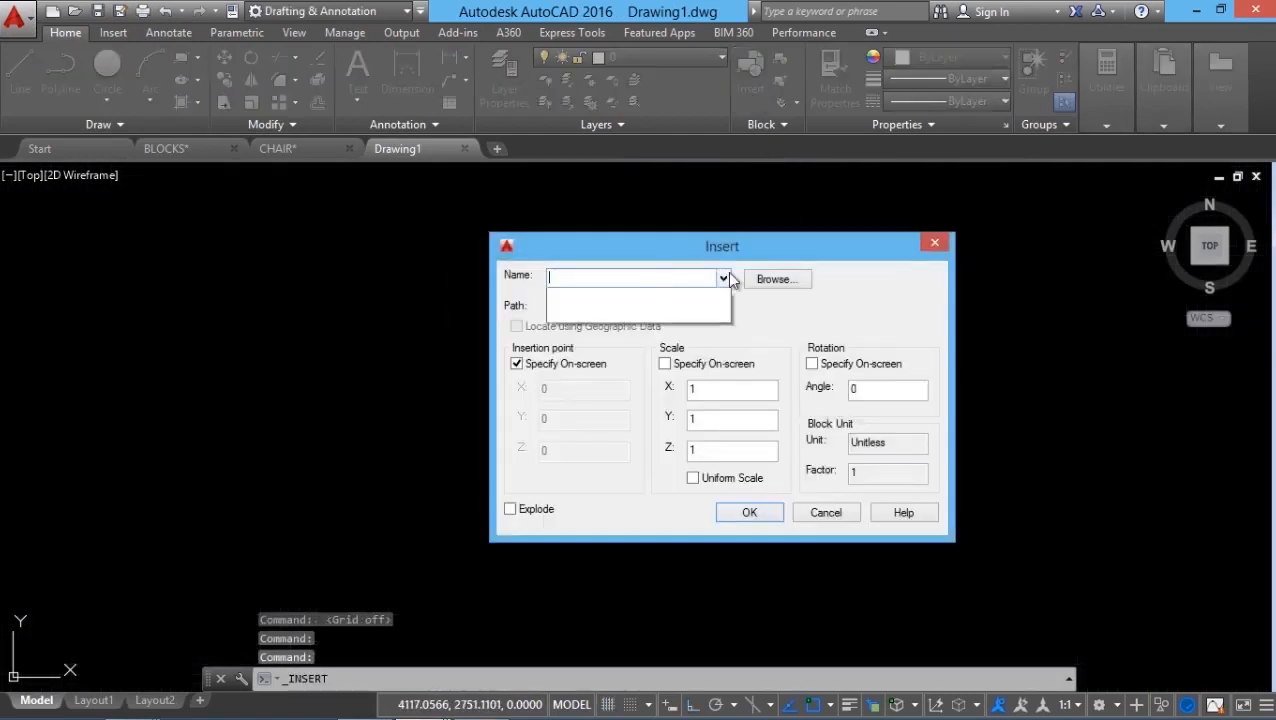
click(725, 280)
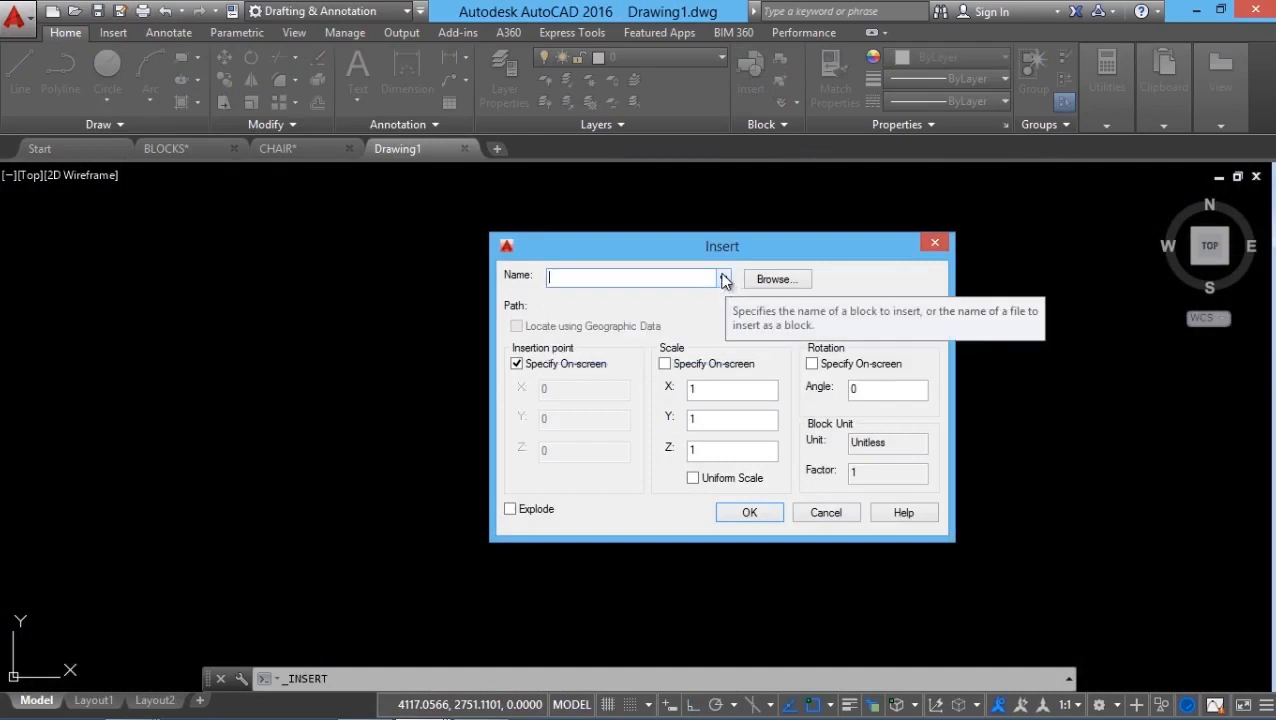
click(724, 279)
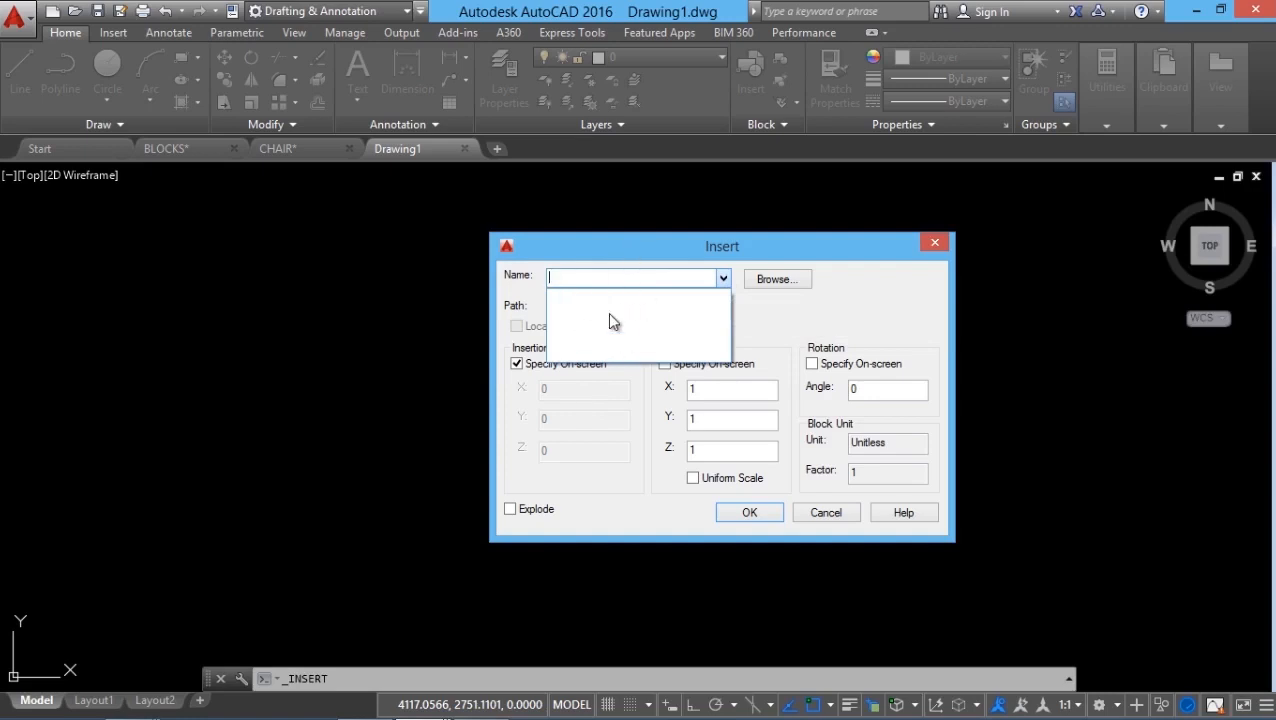
click(803, 283)
Step: Choose WB\CHAIR.dwg as the block to insert and accept the settings
click(787, 284)
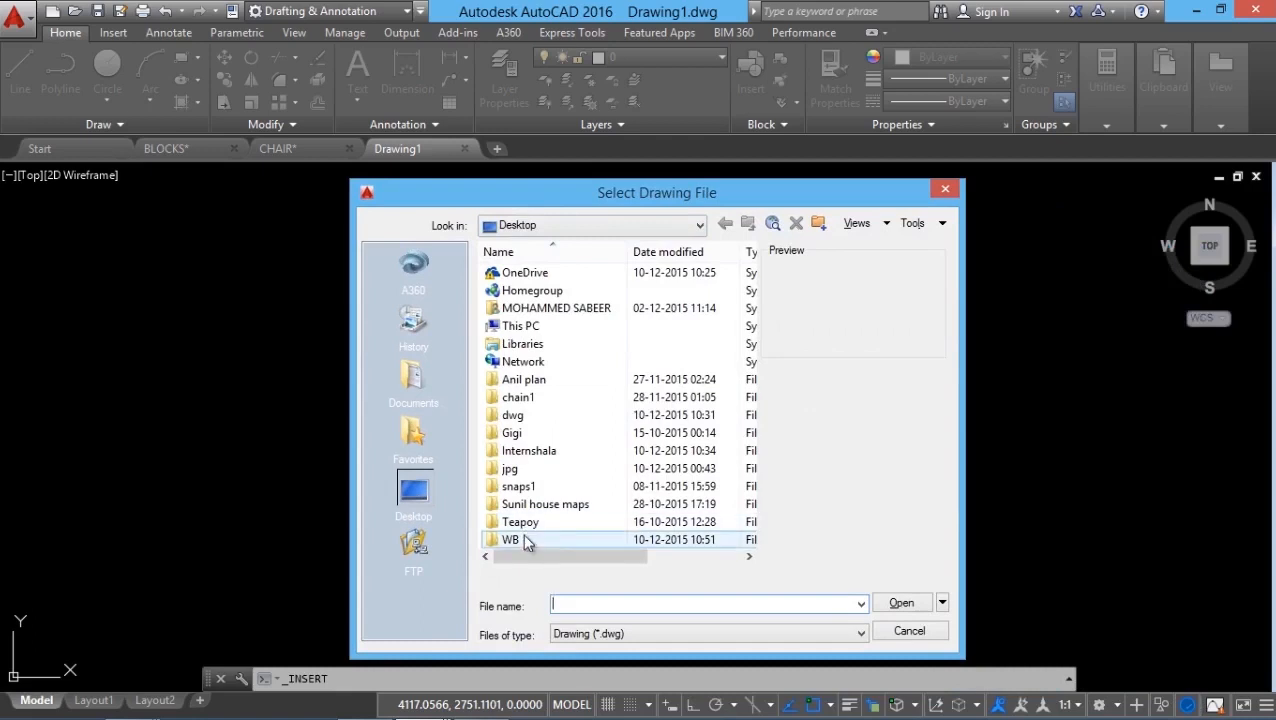
double_click(524, 539)
click(528, 279)
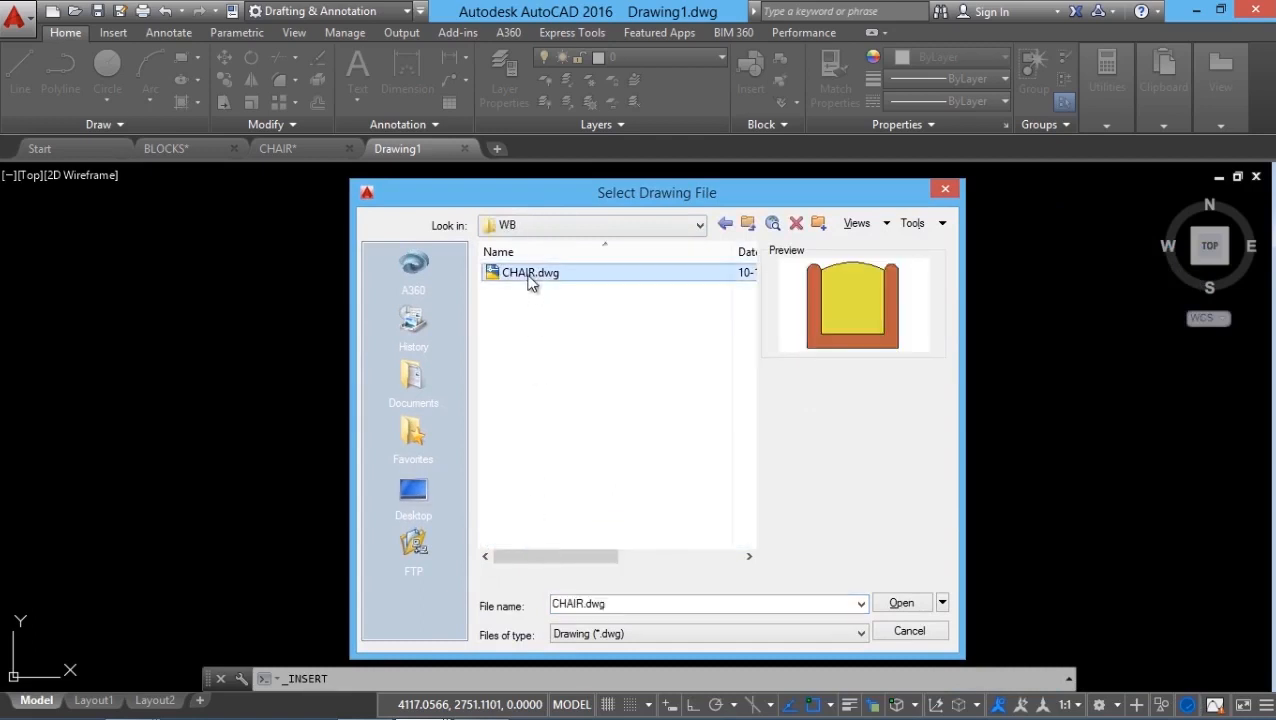
click(899, 602)
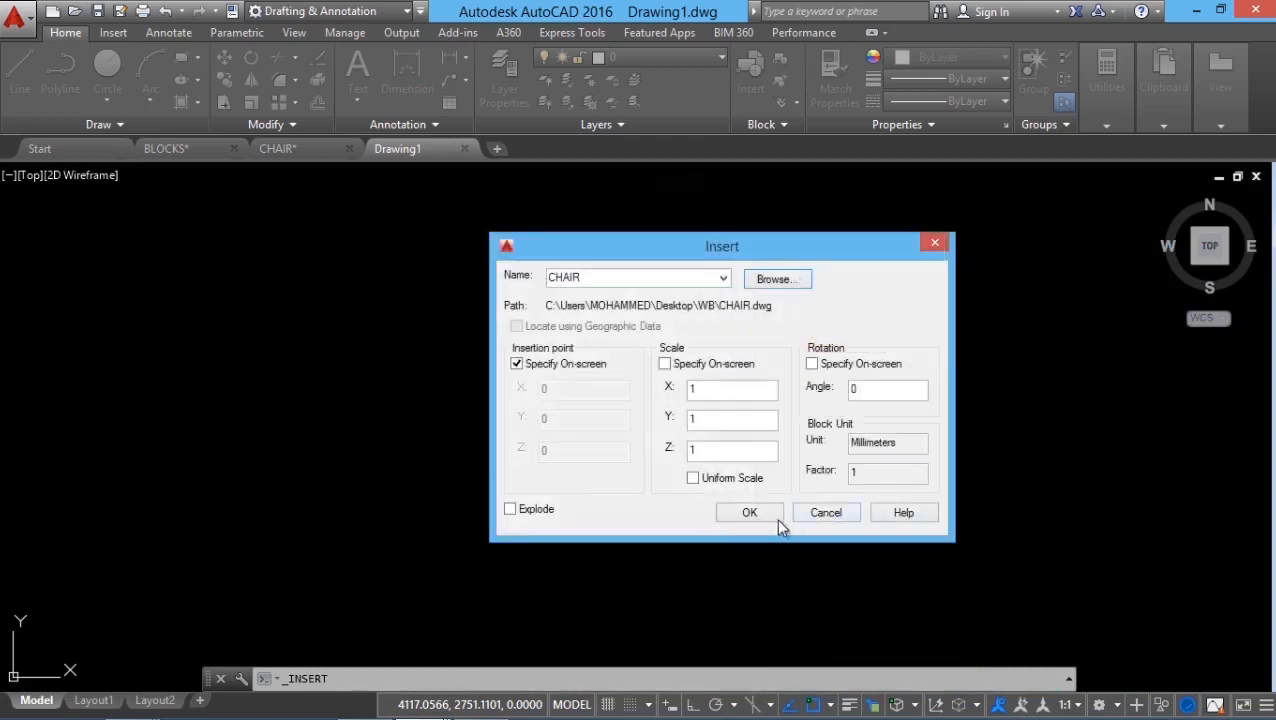
click(777, 518)
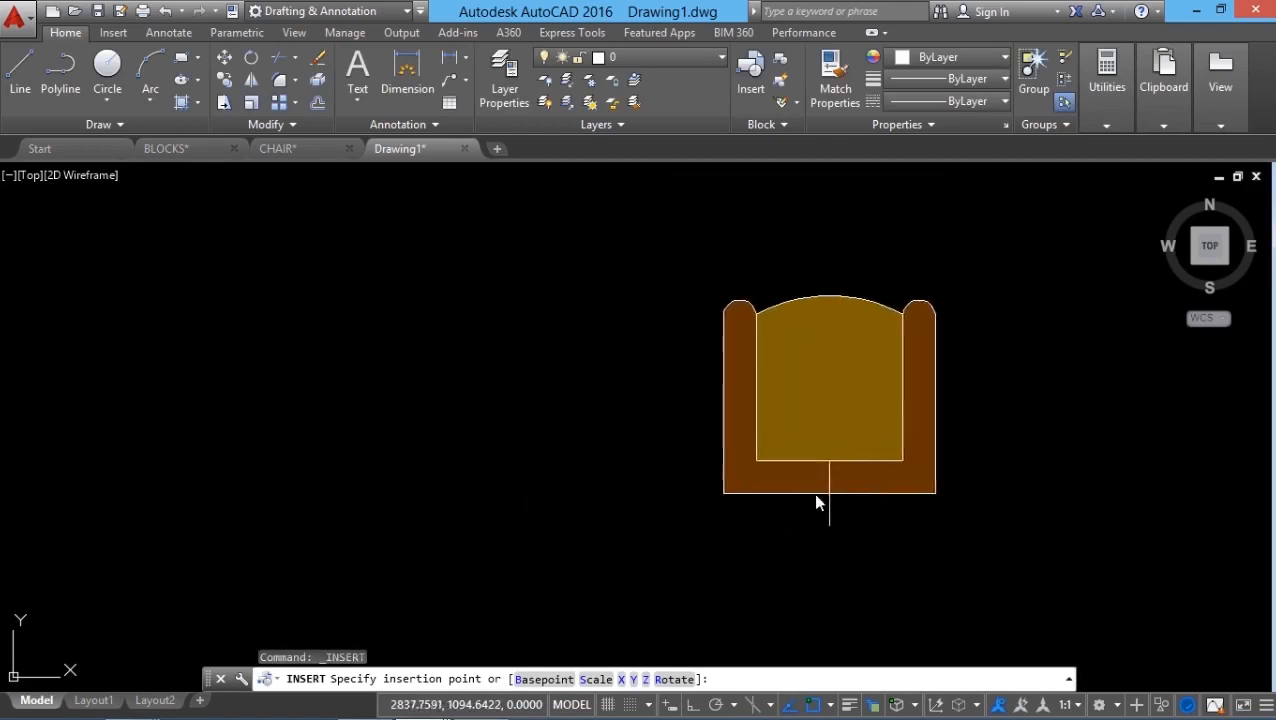
Step: Place a CHAIR block on the left of Drawing1, then dismiss the Insert gallery
click(271, 512)
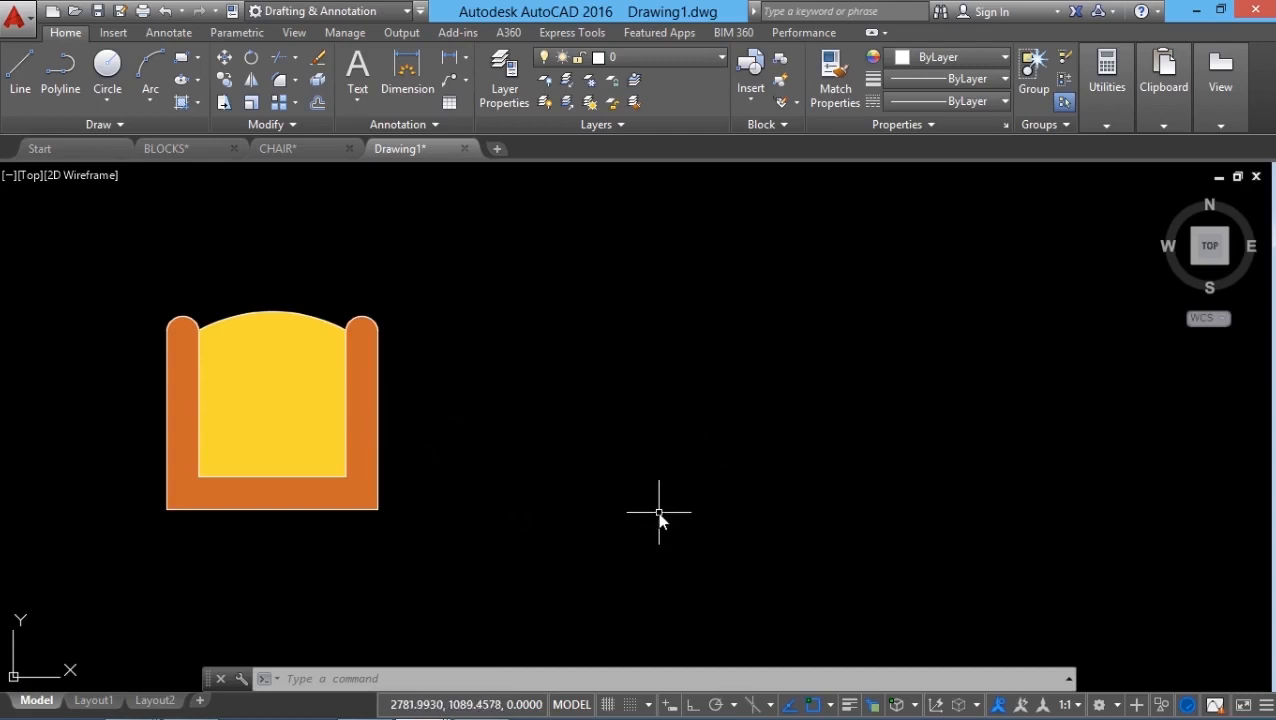
click(748, 94)
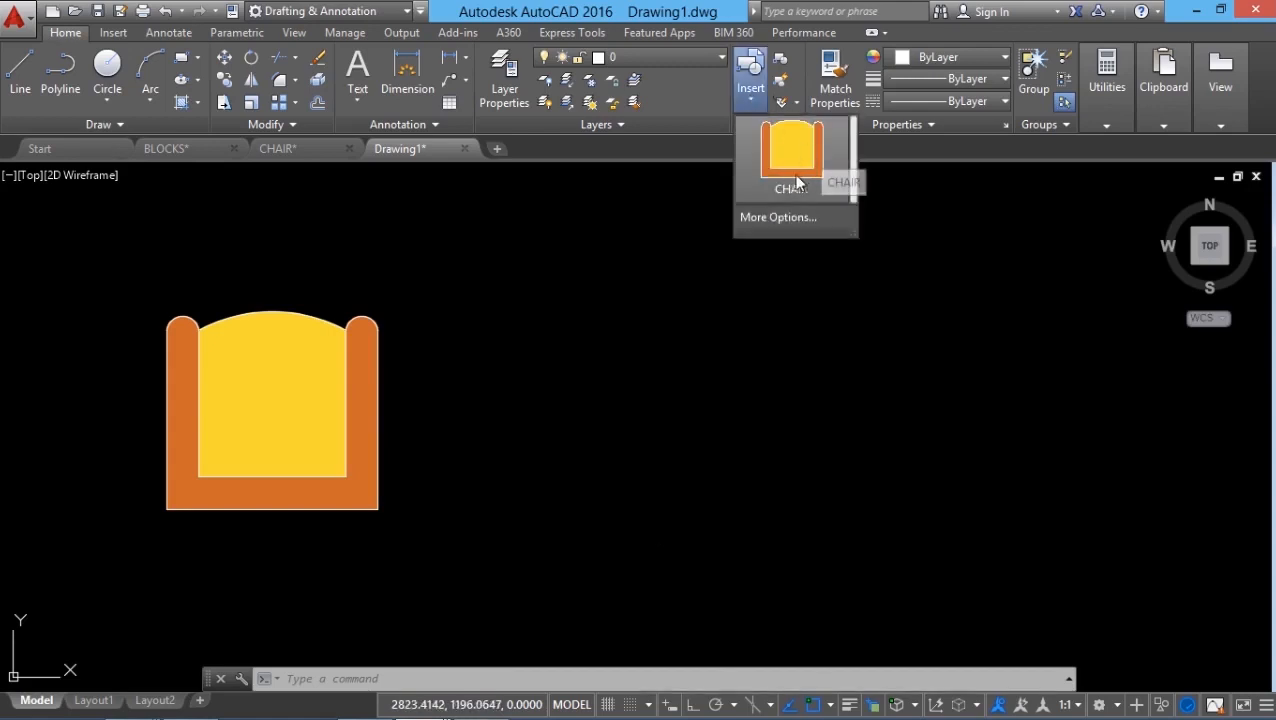
key(Escape)
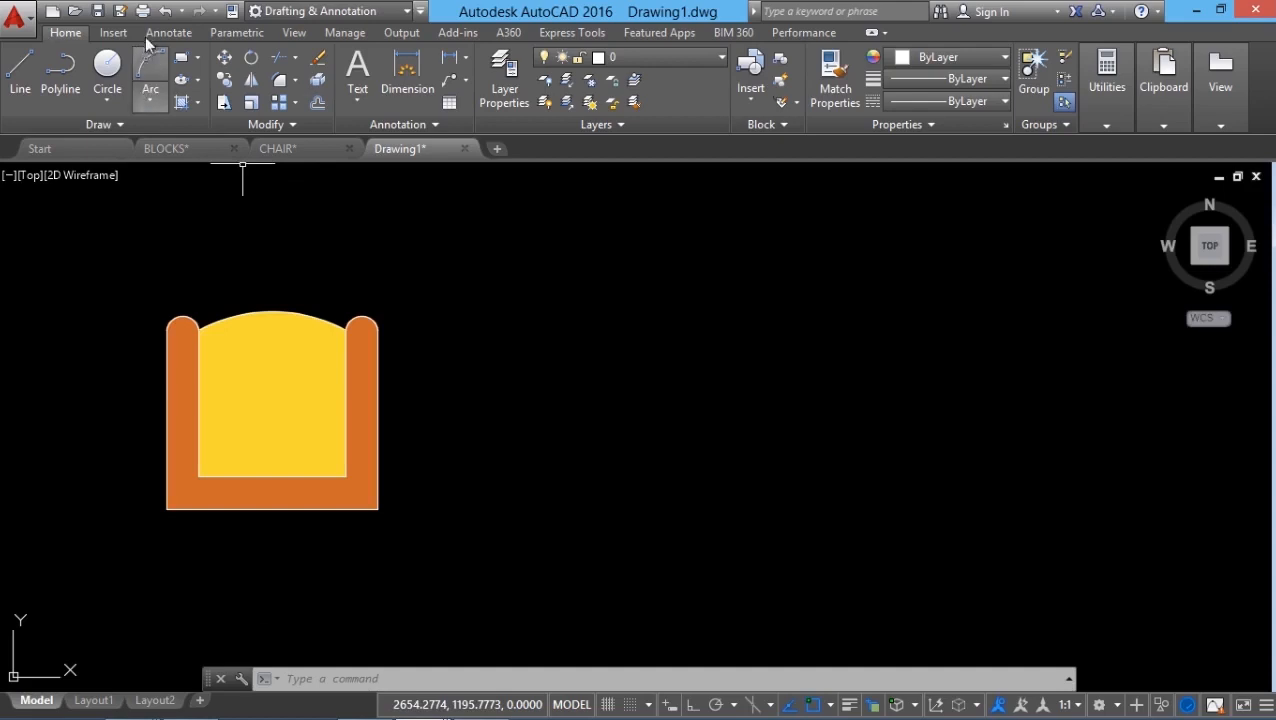
Step: Undo the chair insertion, hide the grid, and reopen the Insert block list
click(164, 12)
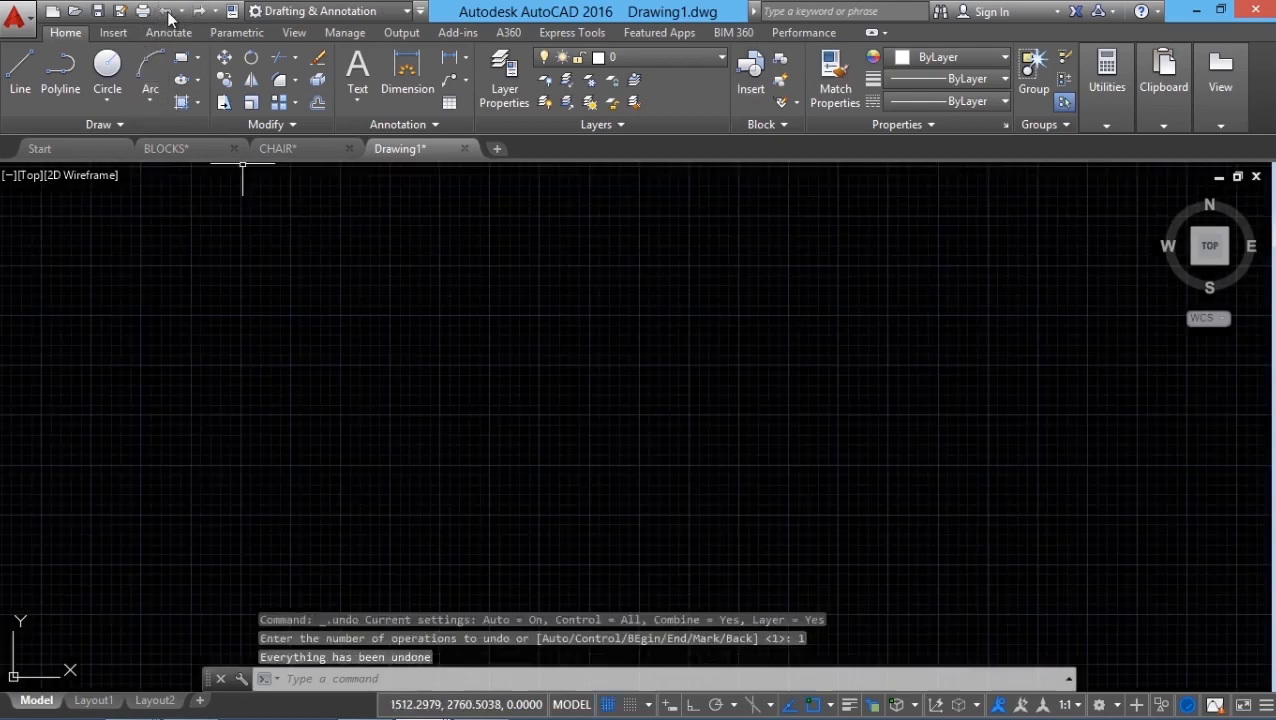
click(609, 705)
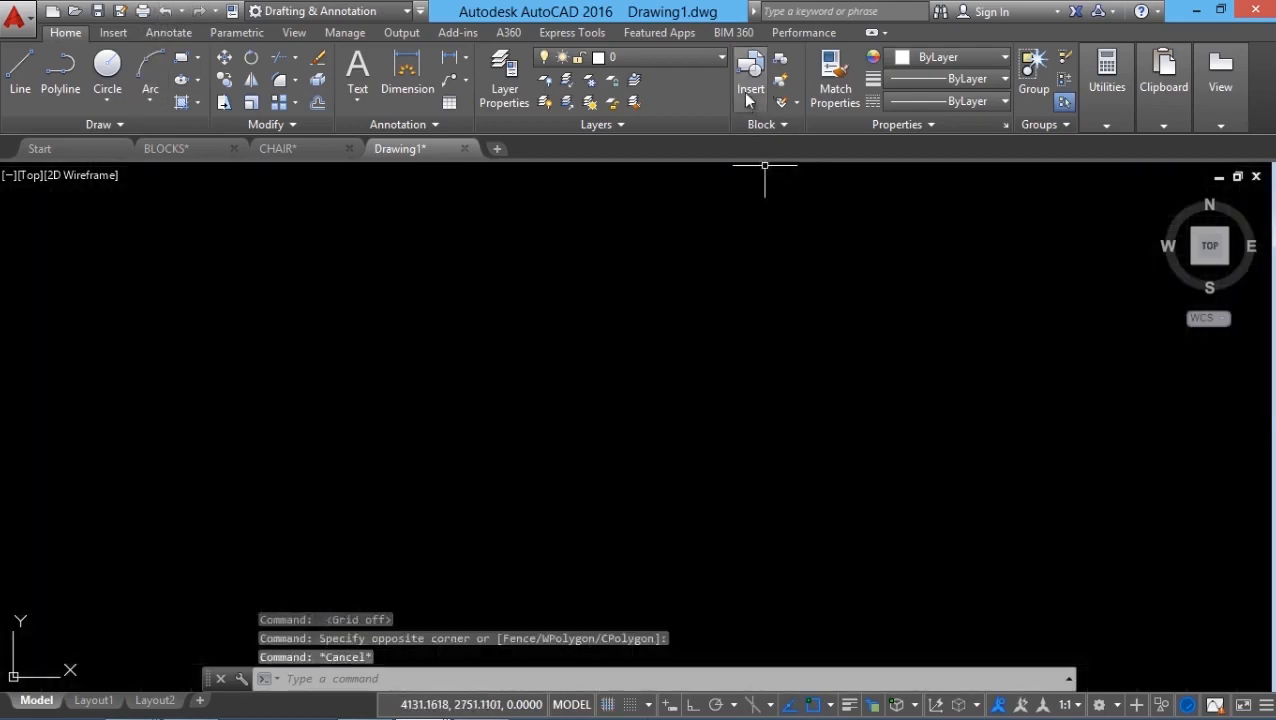
click(745, 91)
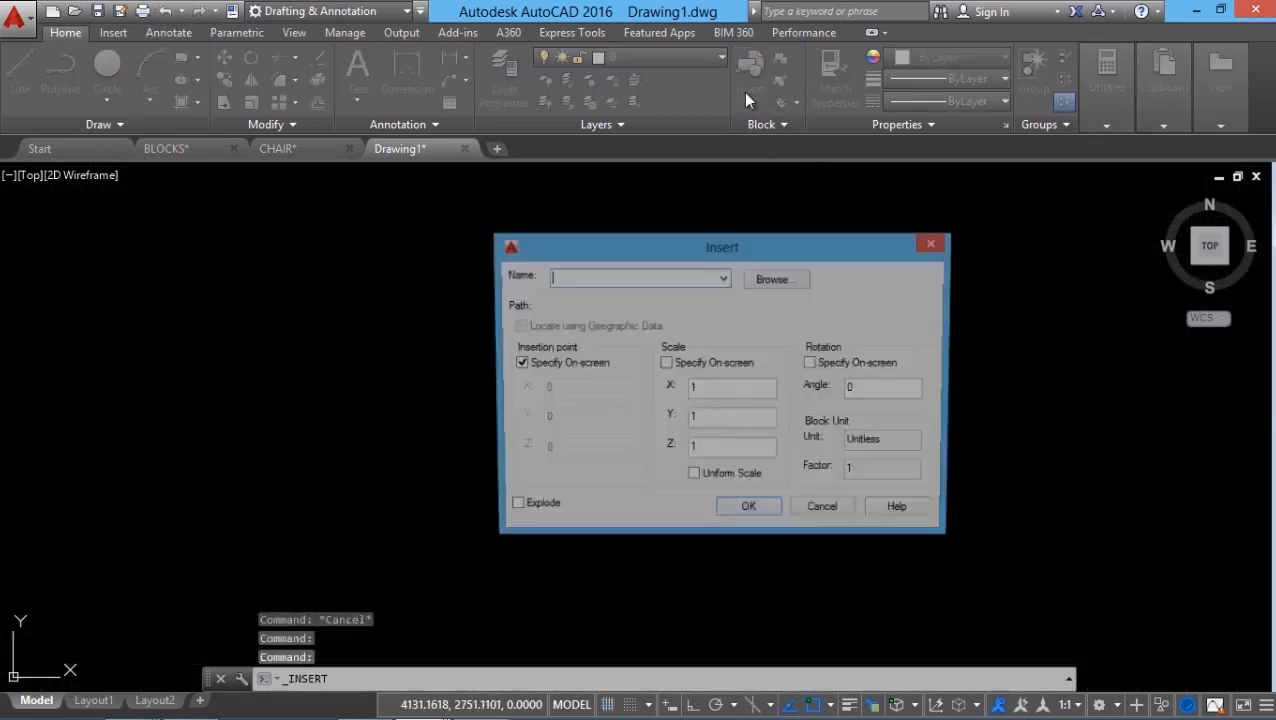
click(724, 278)
click(724, 278)
click(724, 278)
click(785, 279)
Step: Reselect WB\CHAIR.dwg for insertion, then cancel placing it
click(785, 279)
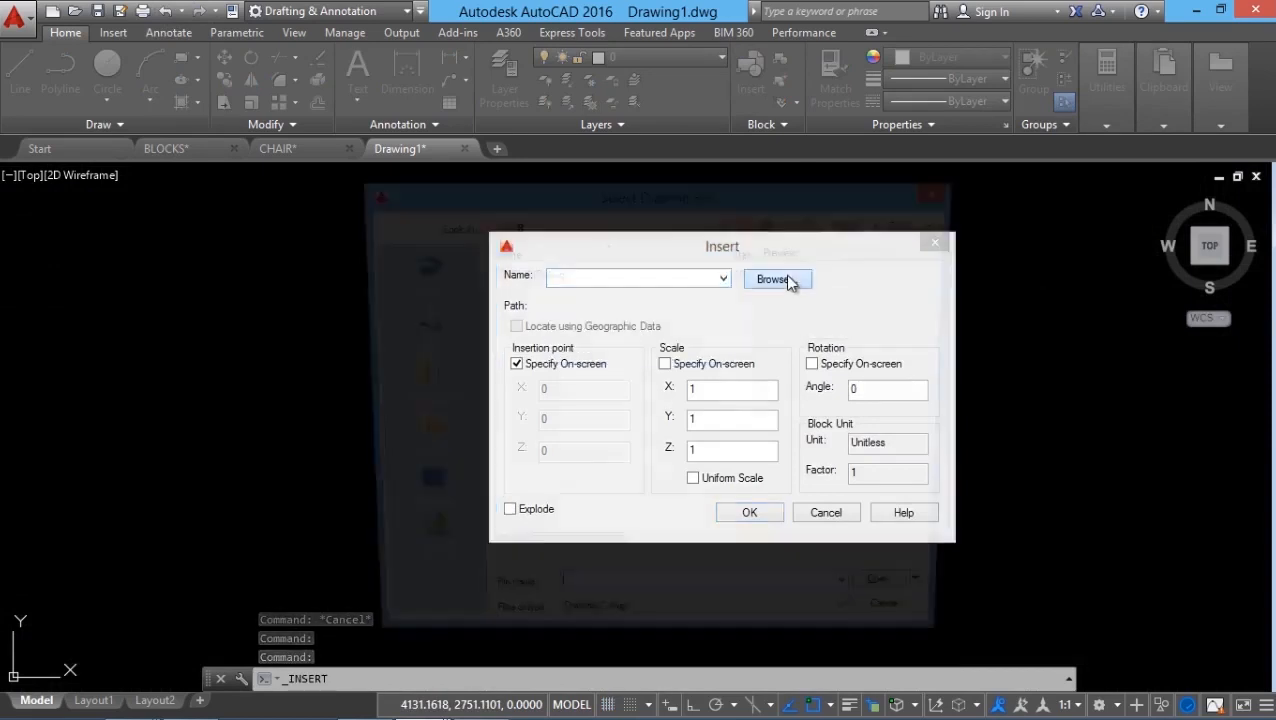
click(548, 273)
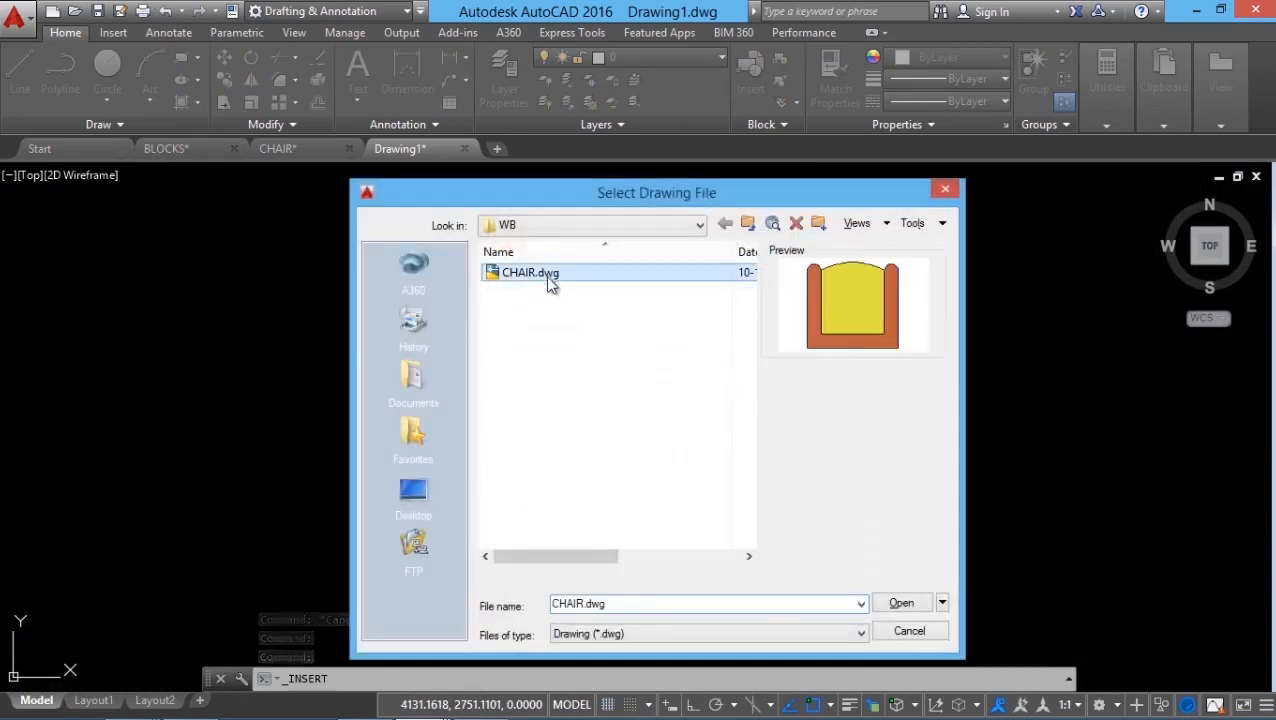
click(902, 603)
click(749, 513)
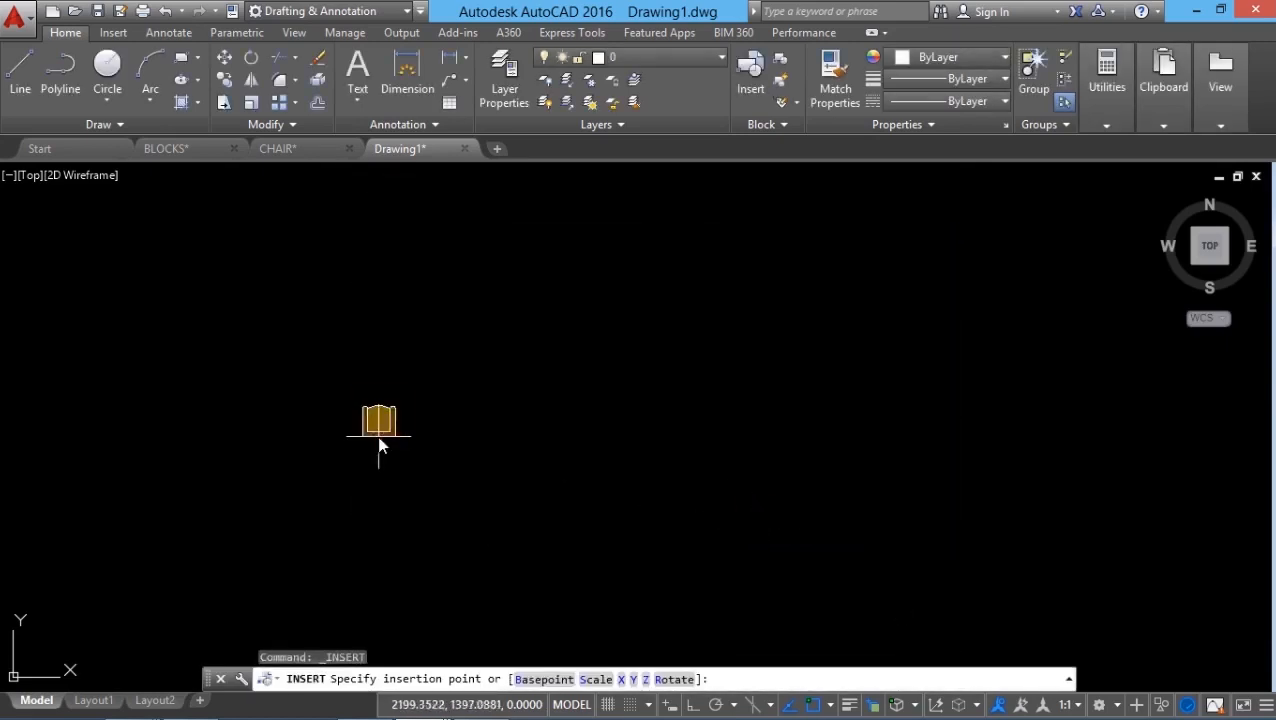
scroll(329, 505, up, 2)
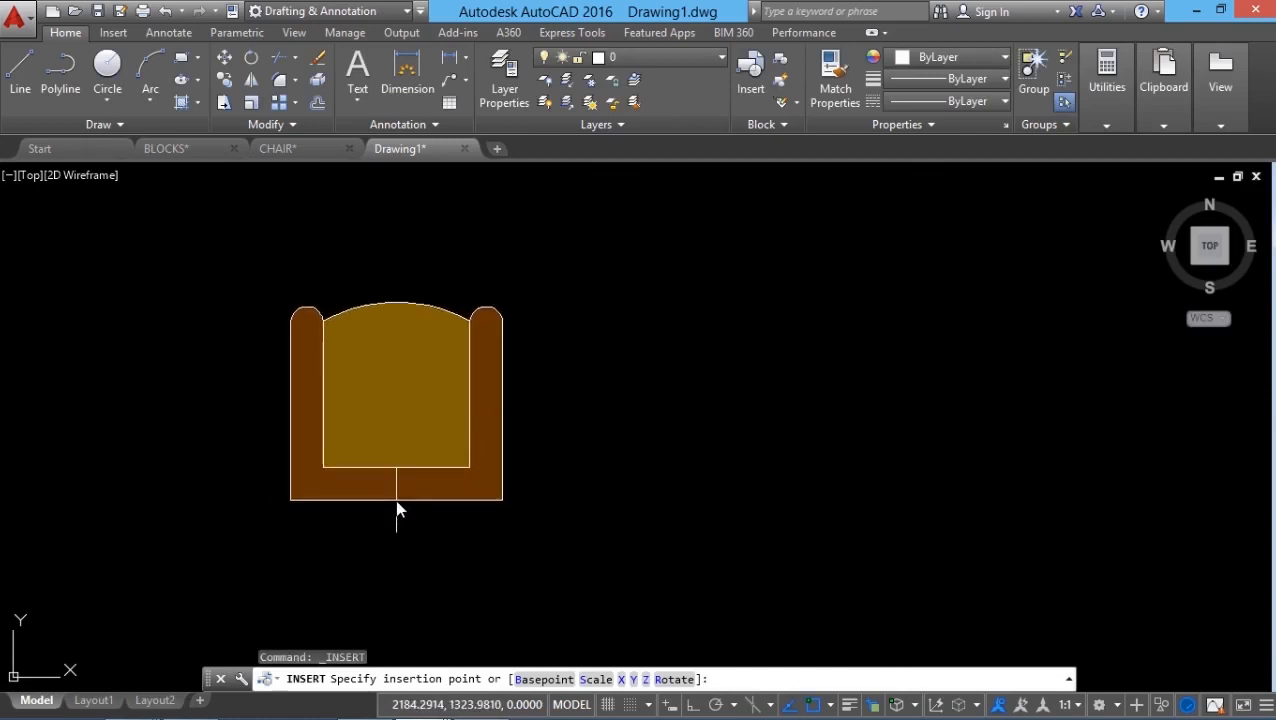
key(Escape)
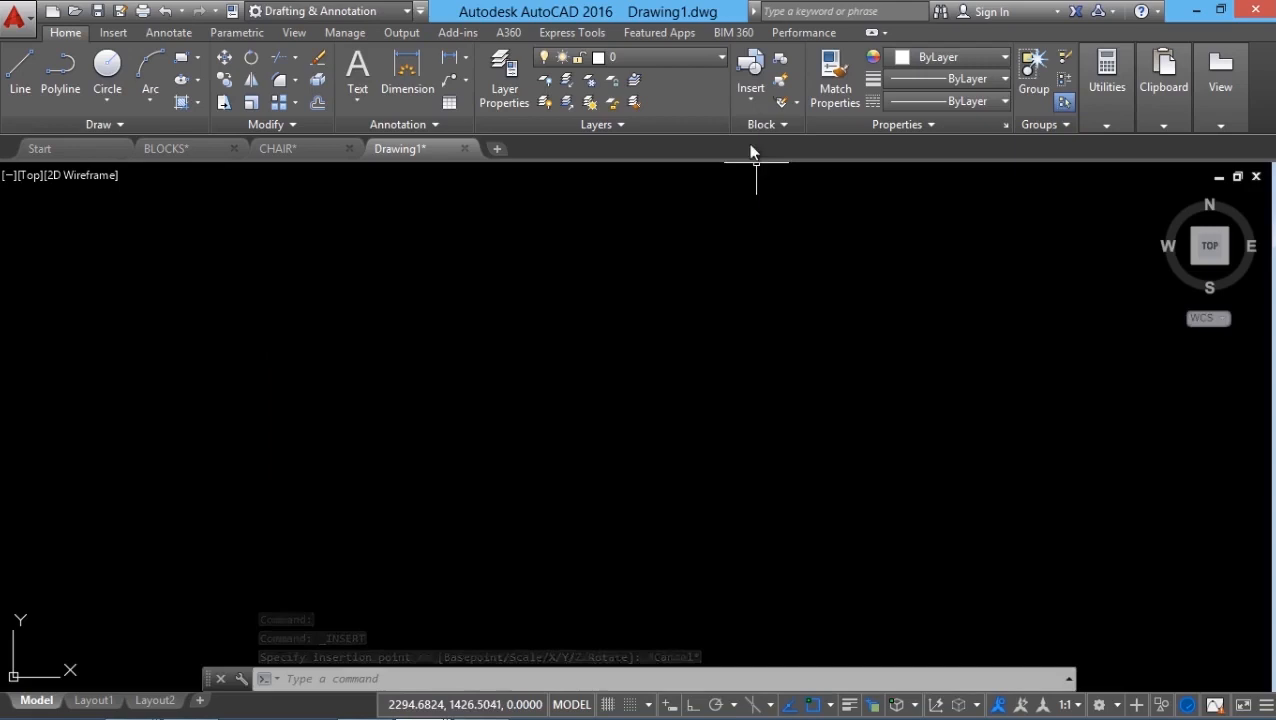
Step: Insert the first CHAIR block on the left side of Drawing1
click(748, 104)
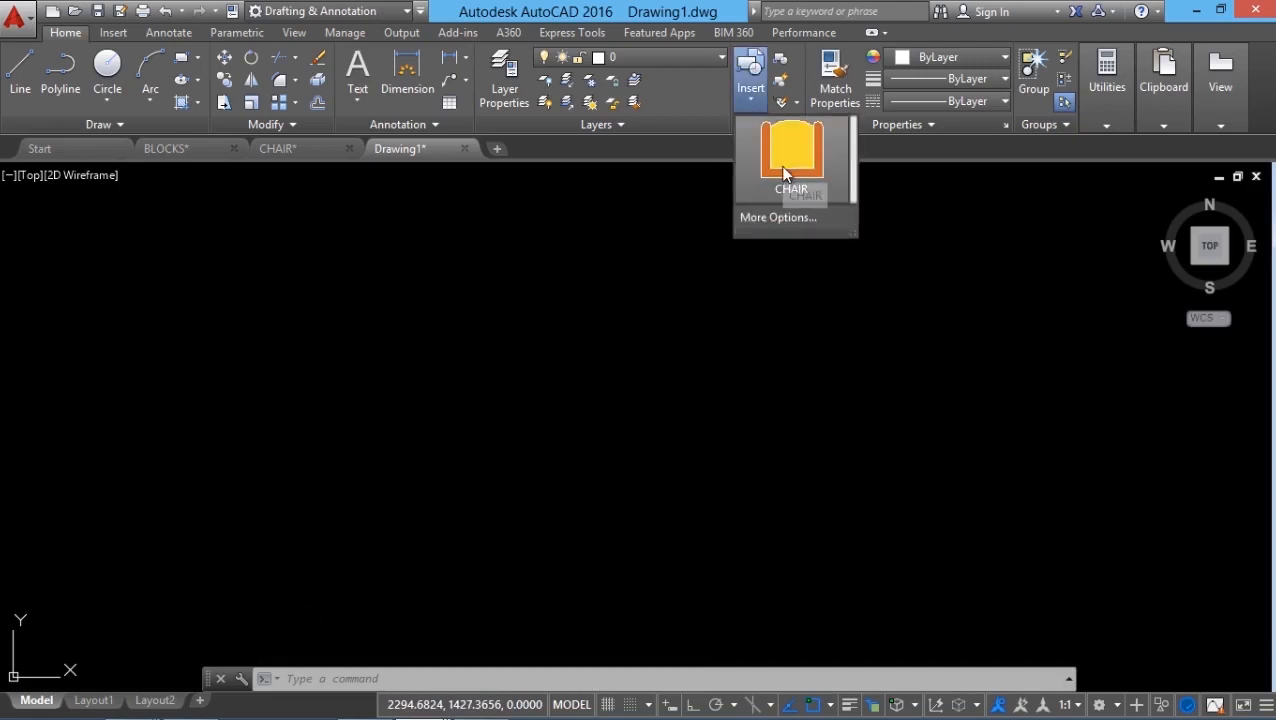
click(682, 440)
key(Escape)
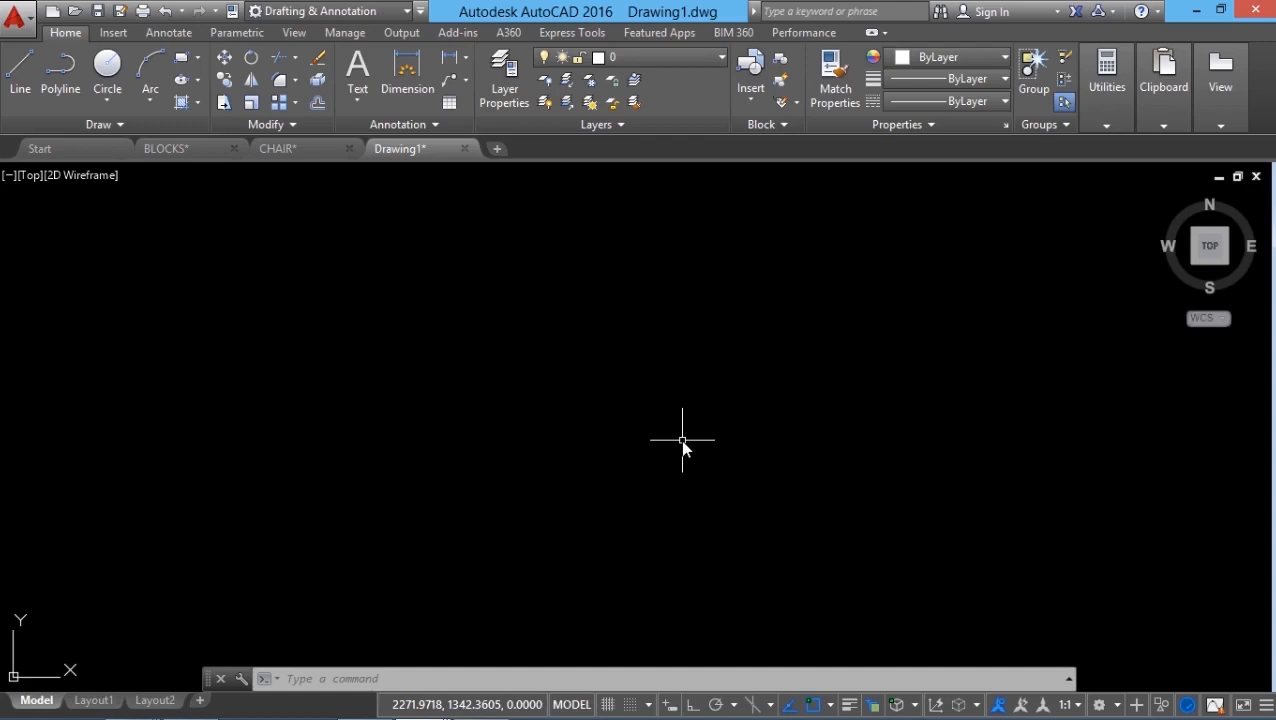
click(751, 100)
click(195, 508)
Step: Insert two more CHAIR blocks, one in the middle and one on the right
click(748, 100)
click(762, 185)
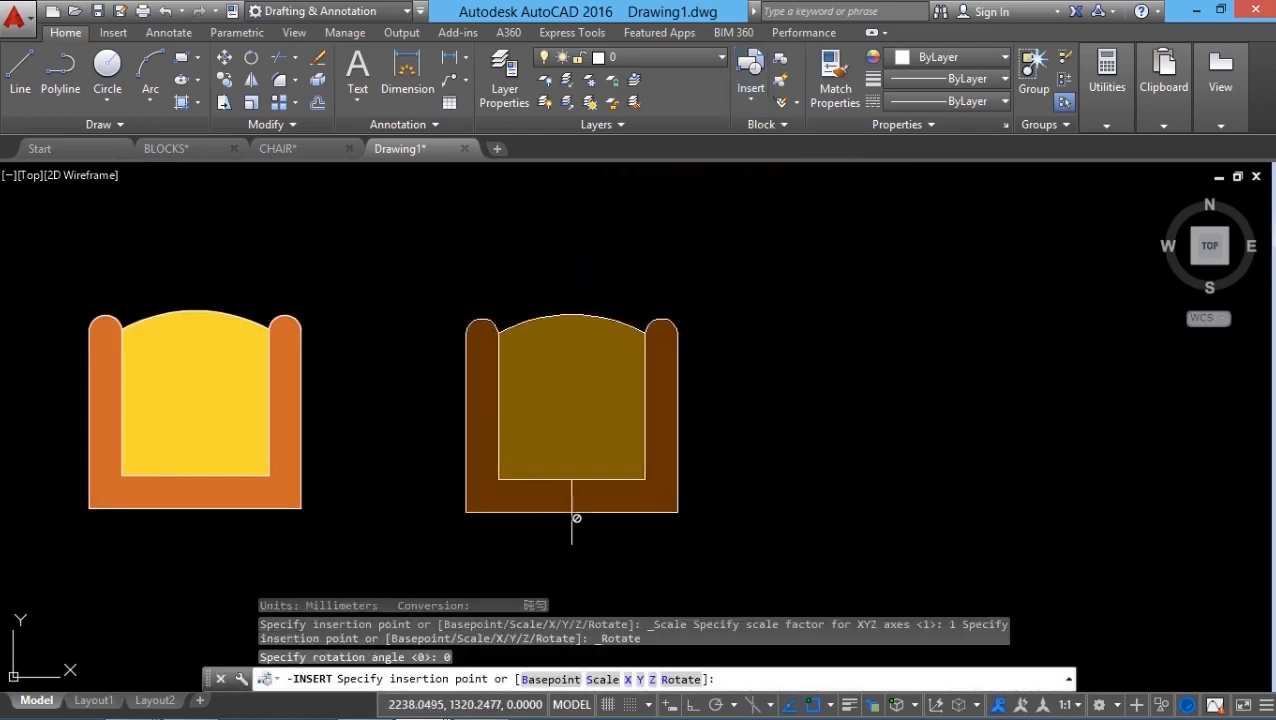
click(572, 512)
click(750, 100)
click(757, 188)
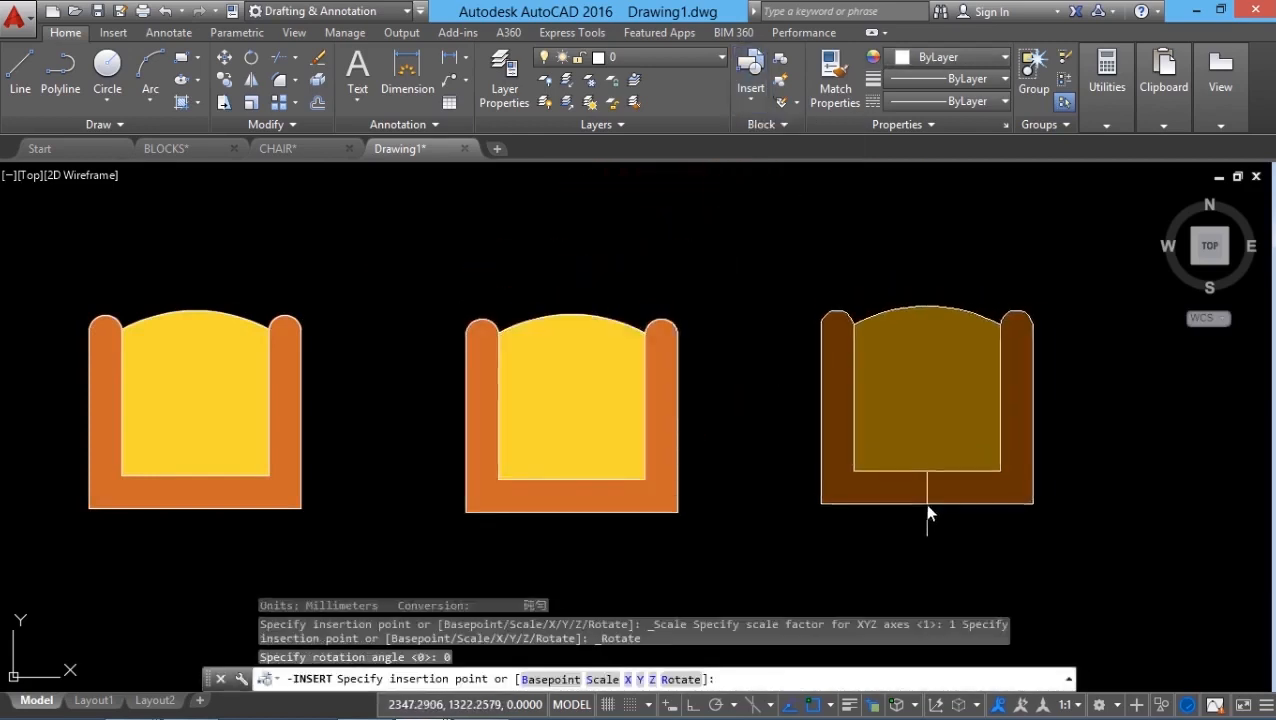
click(945, 506)
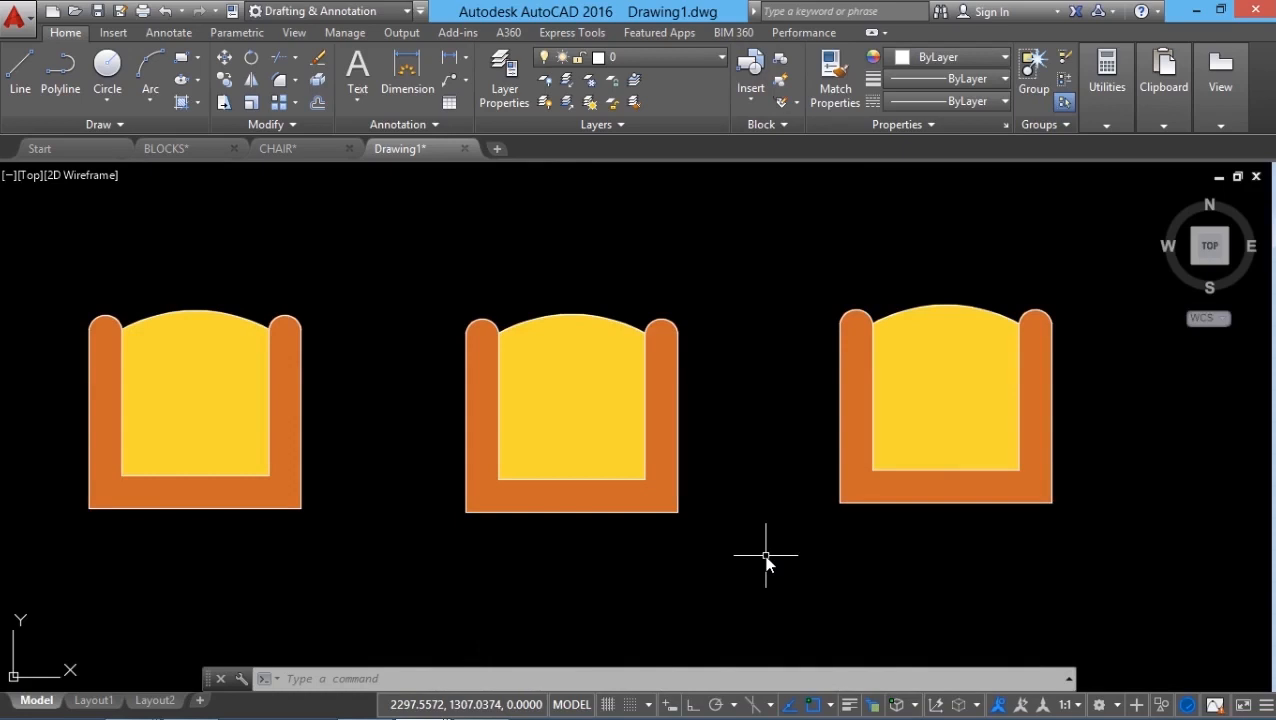
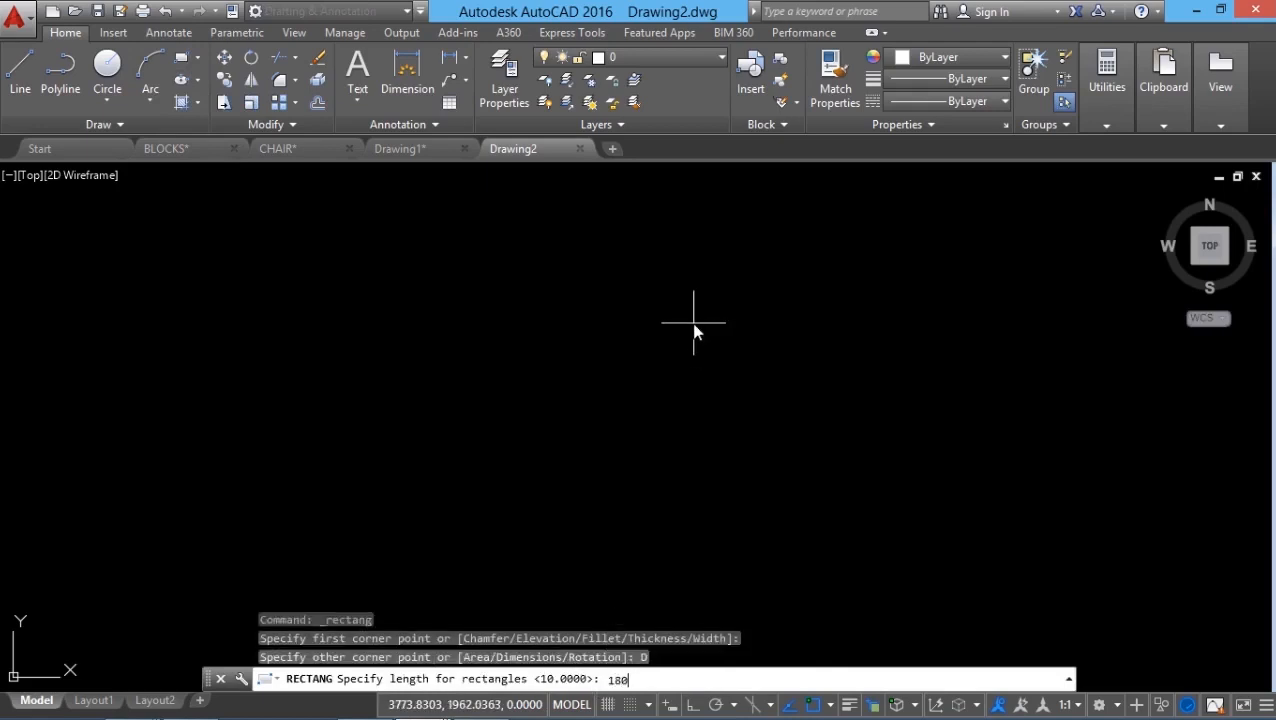
Step: Finish the 180 by 180 room square
text(180)
key(Return)
text(1)
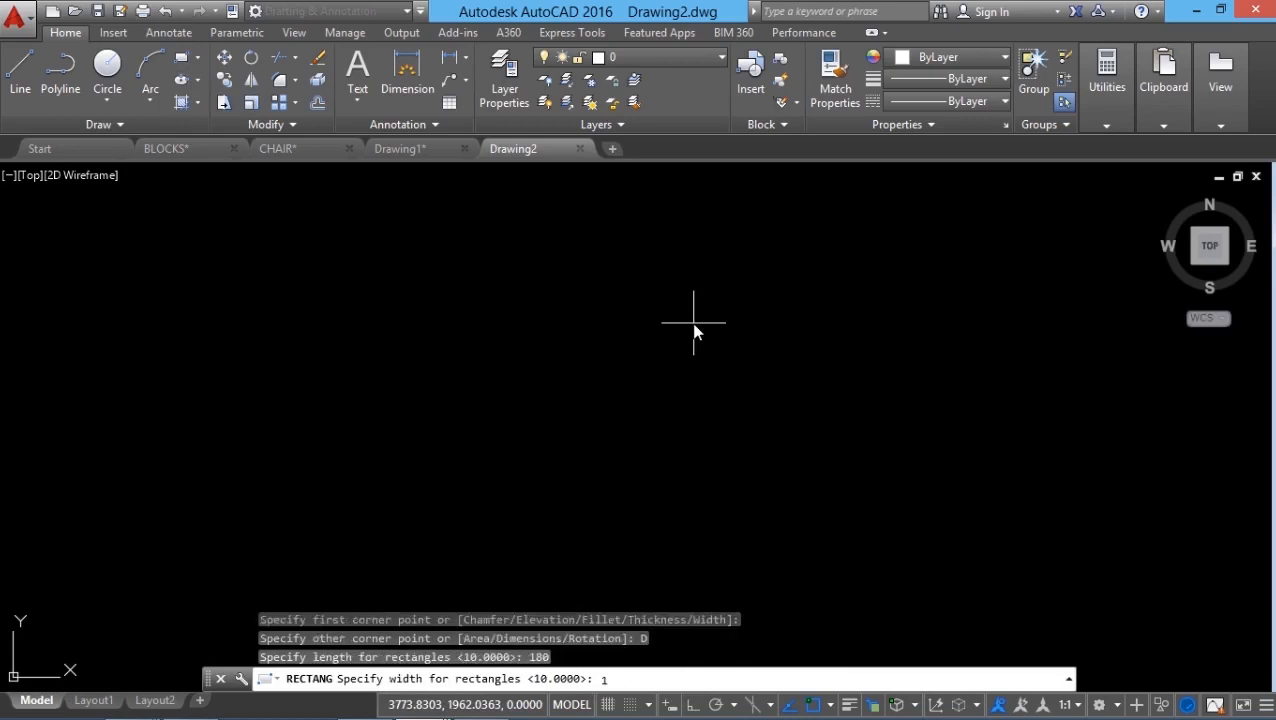
key(Return)
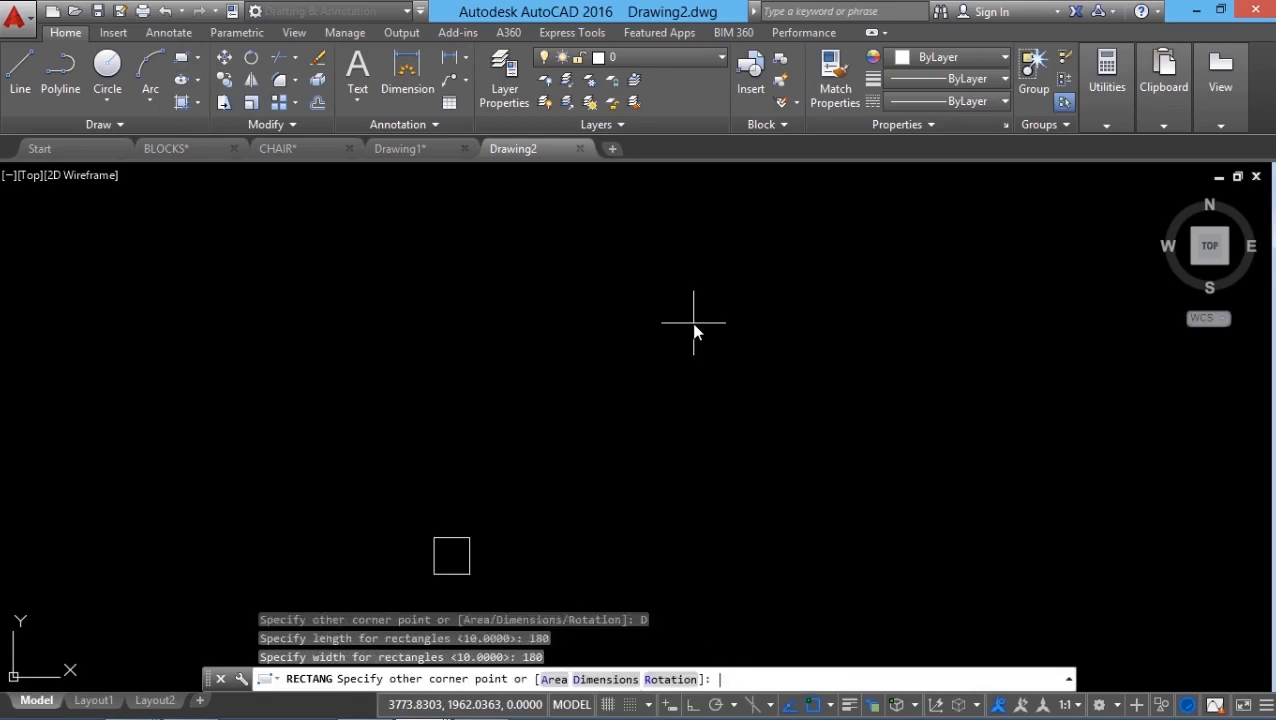
click(470, 573)
scroll(459, 566, up, 10)
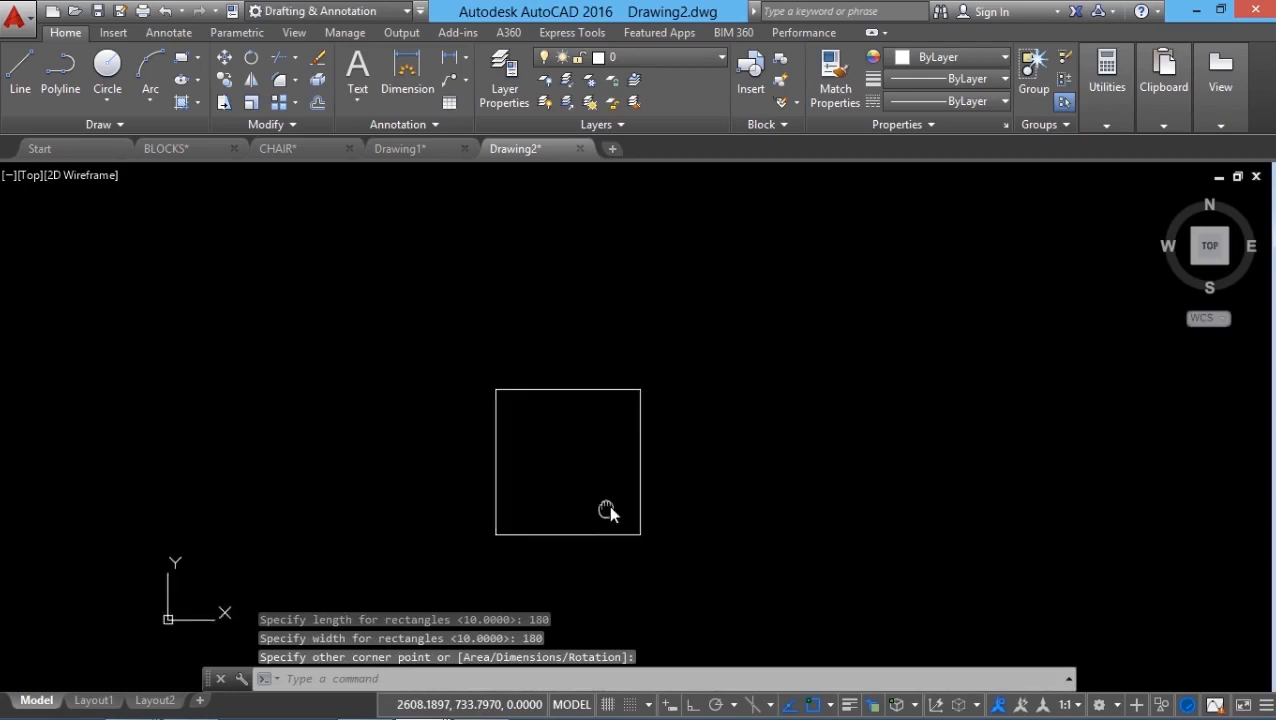
scroll(575, 509, down, 2)
scroll(537, 474, up, 2)
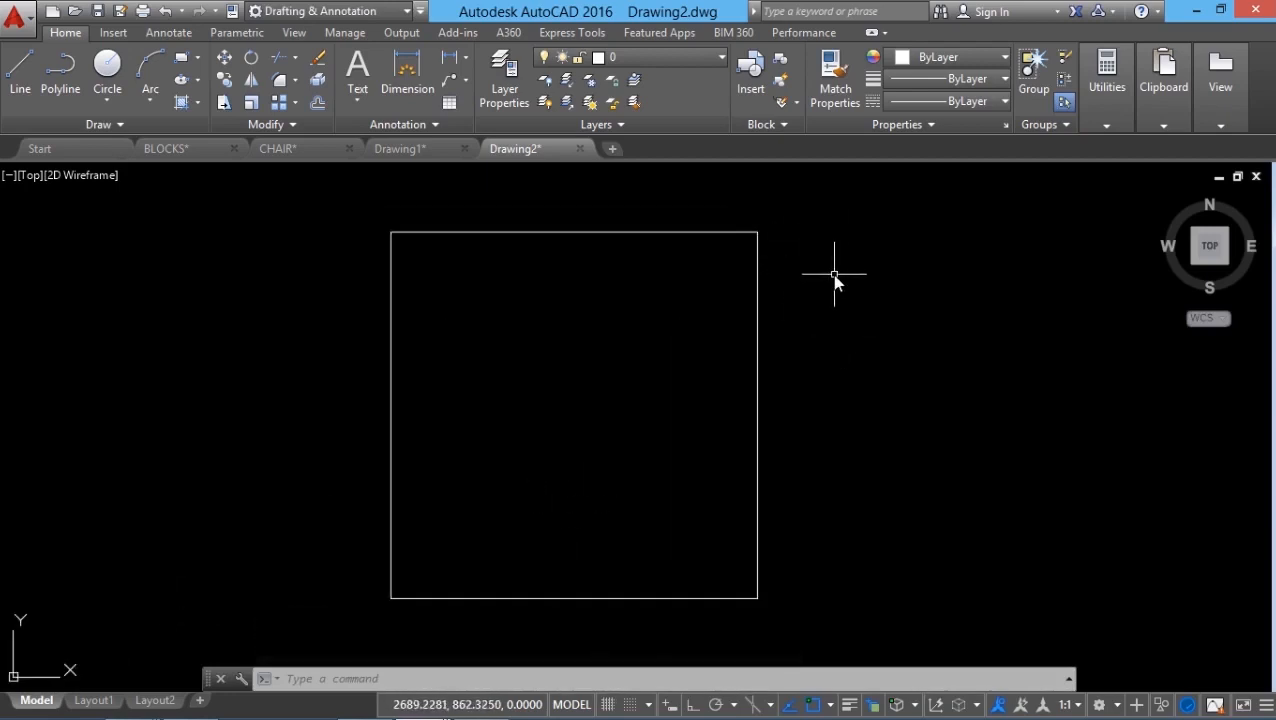
Step: Draw a 45 by 45 square to the right of the room
text(rec)
key(Return)
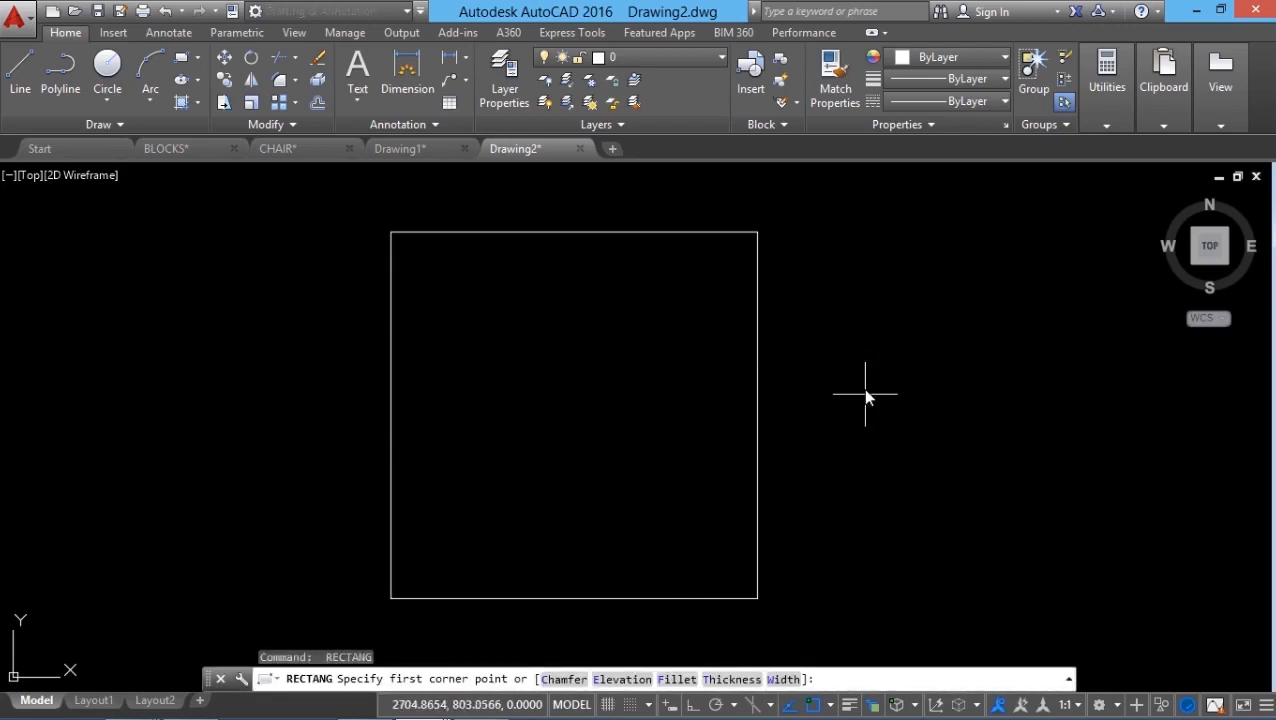
click(855, 355)
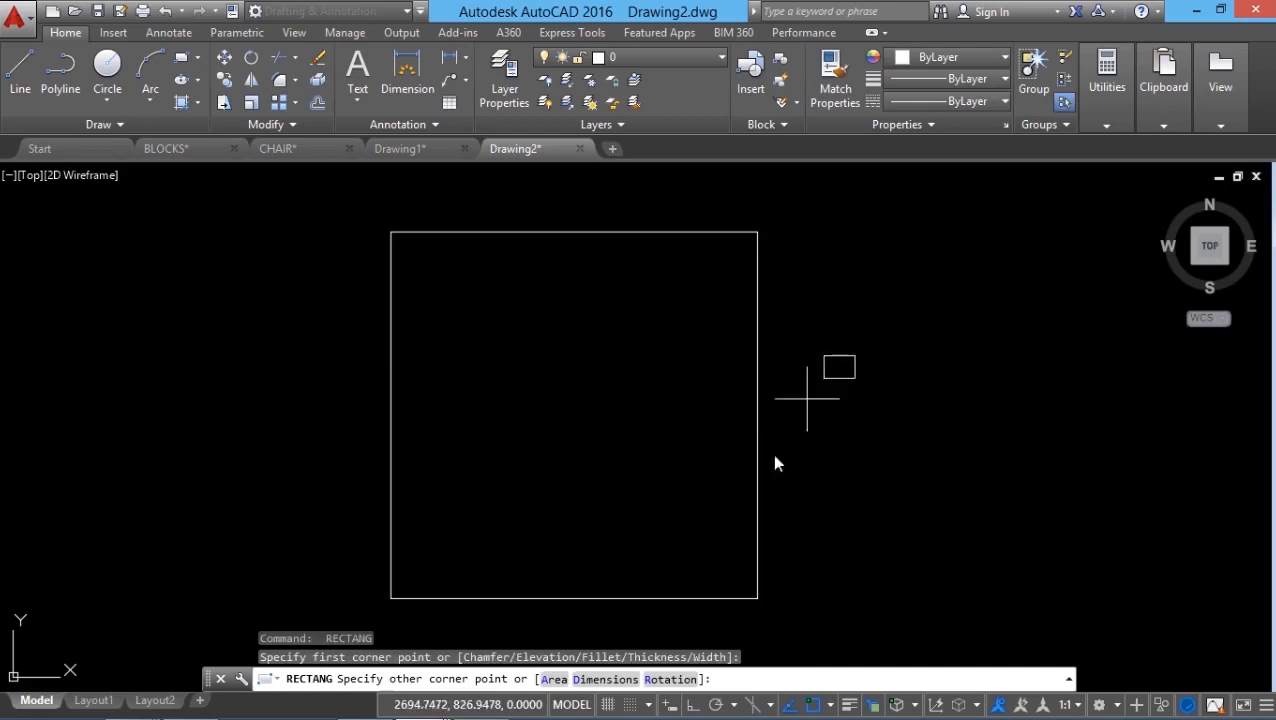
click(608, 679)
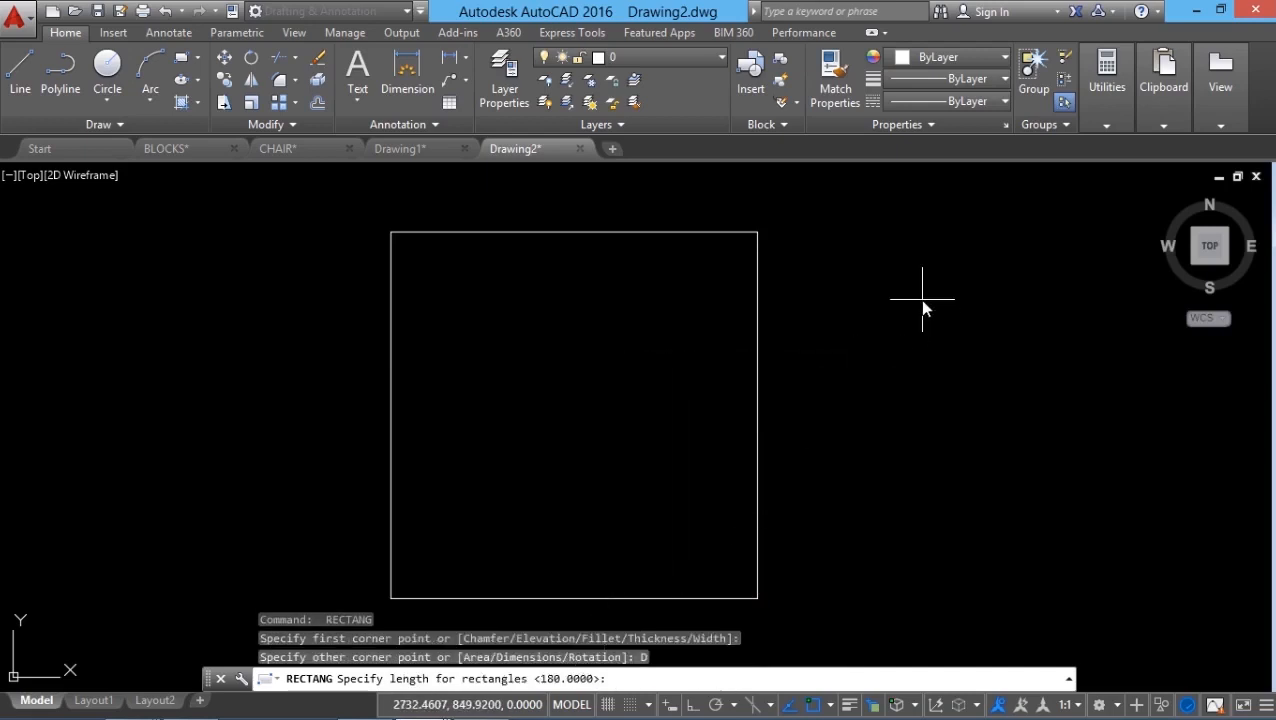
text(45)
key(Return)
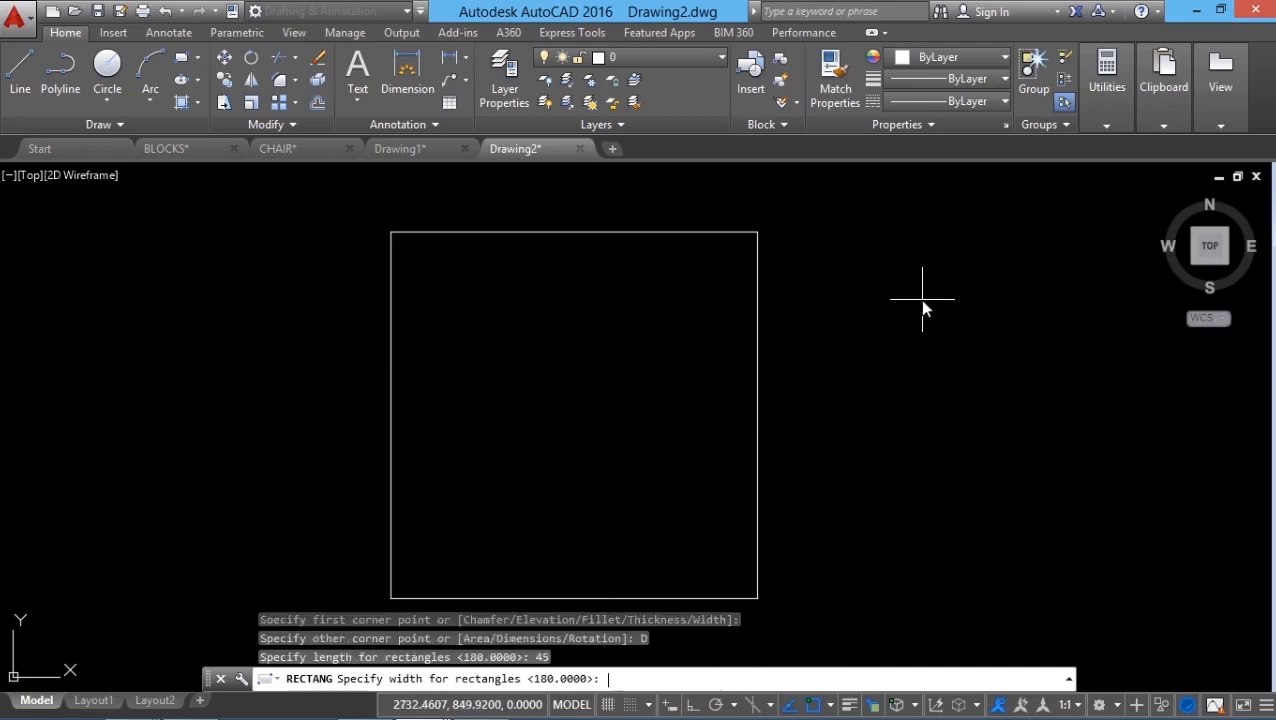
text(45)
key(Return)
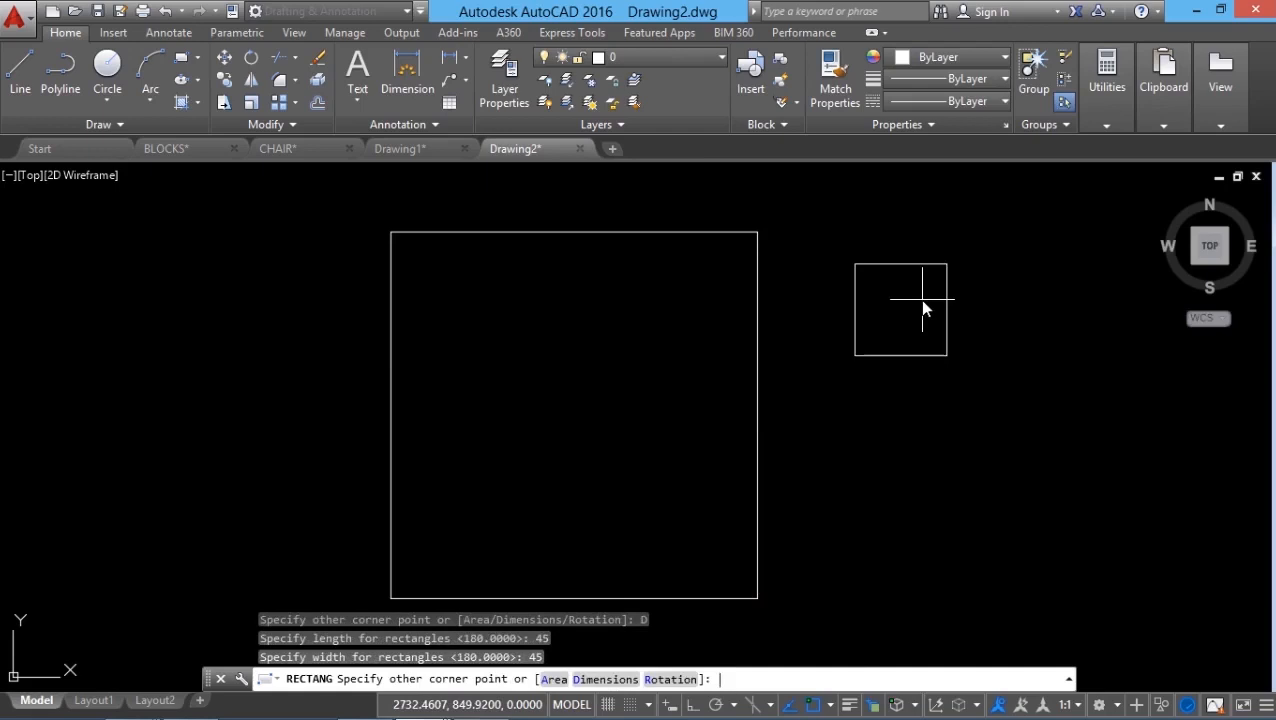
click(922, 308)
key(Escape)
key(Escape)
Step: Move the 45 square so it attaches to the room's top-right corner
click(226, 58)
click(909, 233)
click(792, 299)
key(Return)
click(855, 264)
click(764, 237)
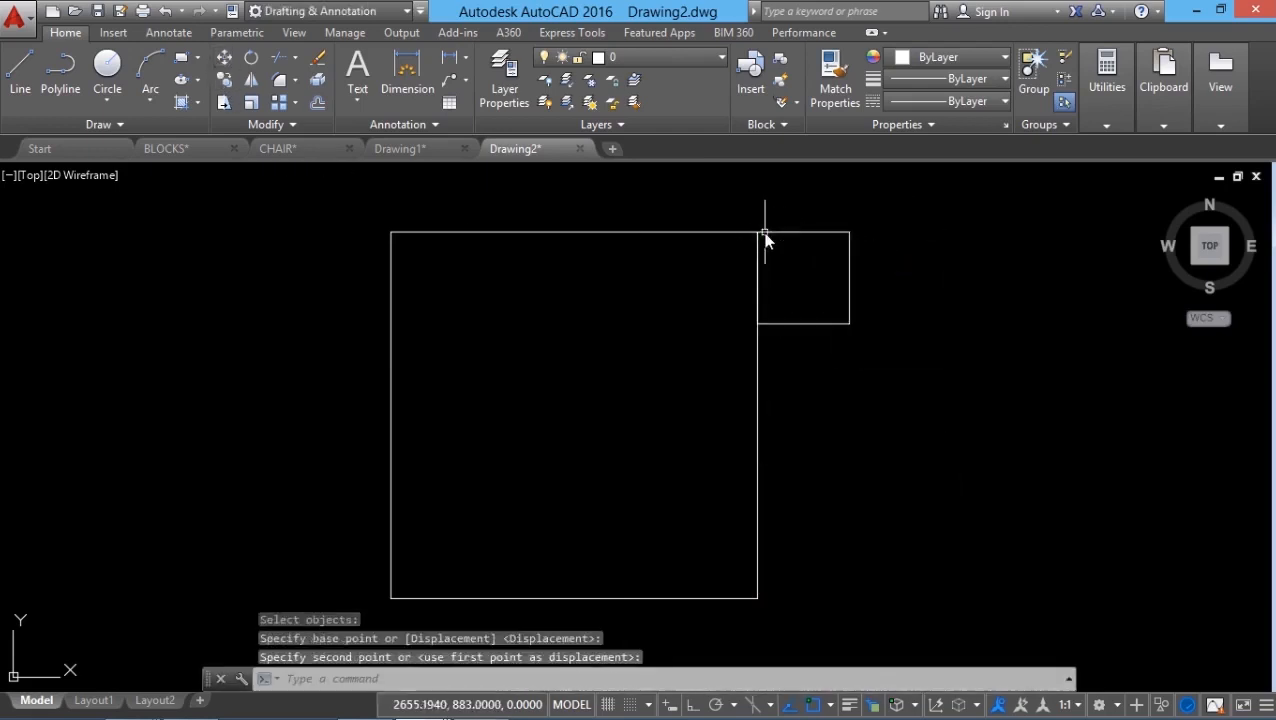
key(Escape)
Step: Copy the 45 square to the room's top-left corner
click(228, 81)
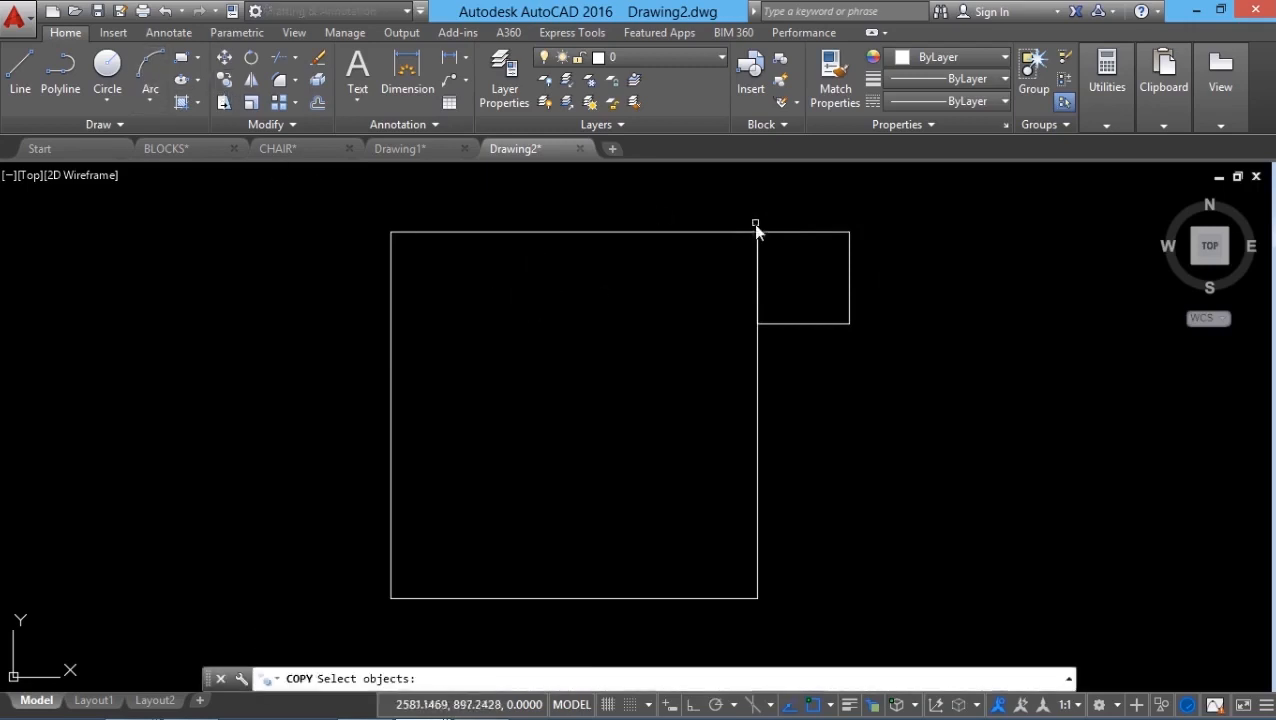
click(846, 244)
key(Return)
click(849, 232)
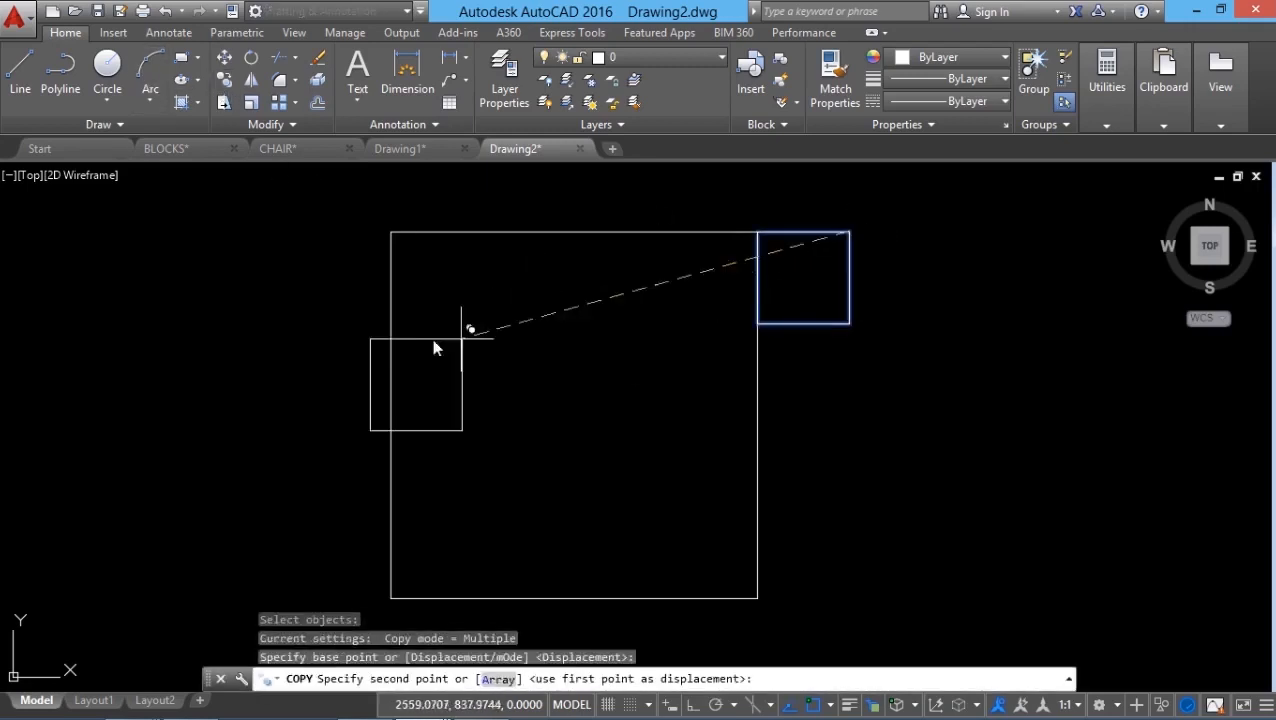
click(391, 232)
key(Escape)
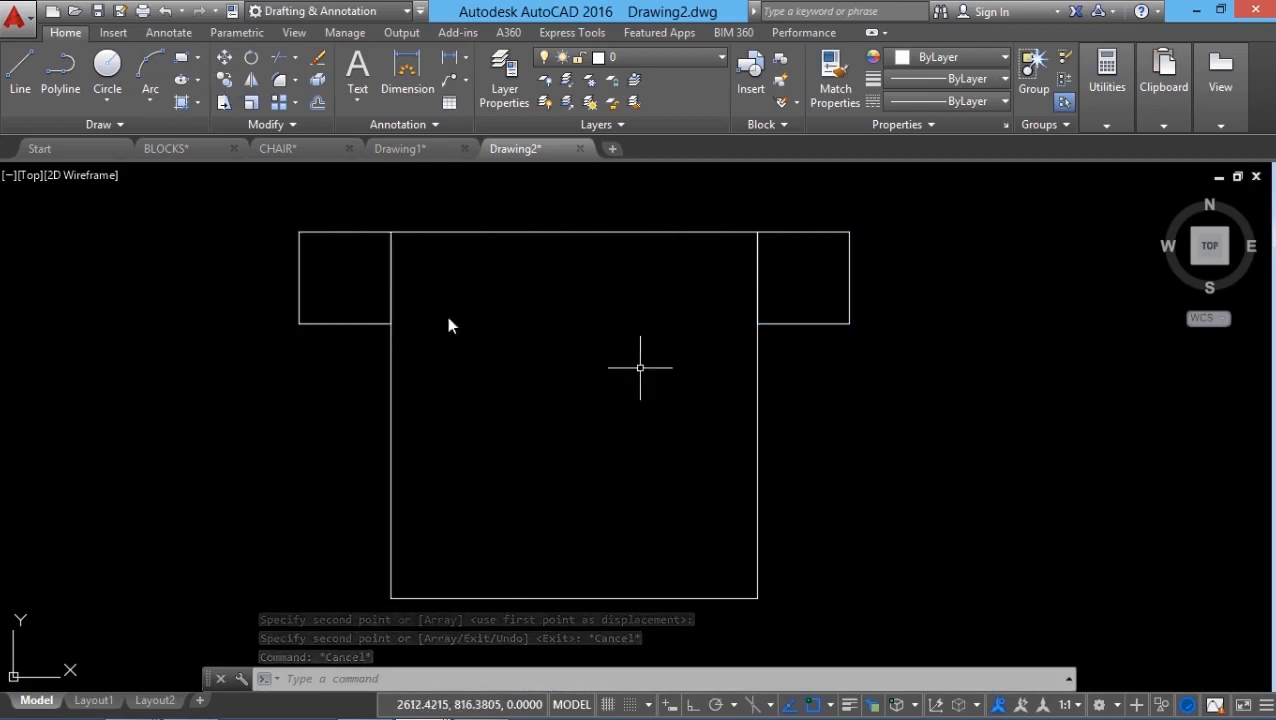
click(194, 57)
click(210, 120)
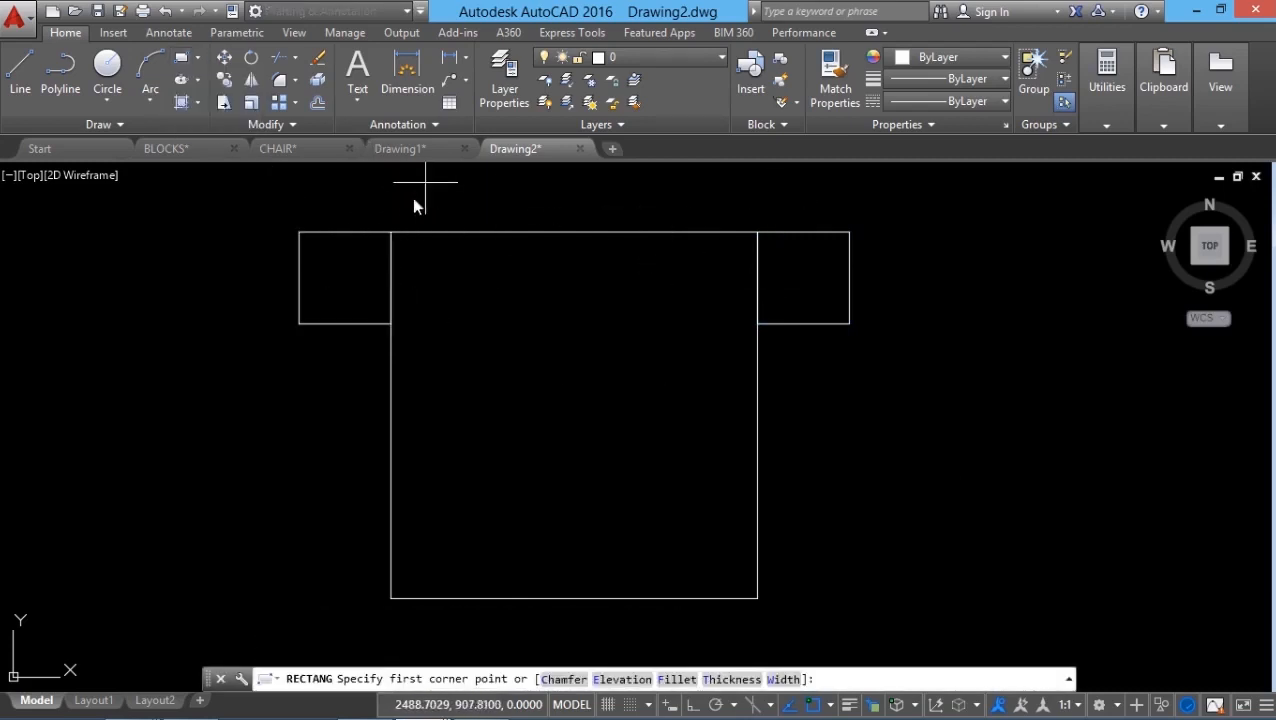
Step: Draw a 180 by 6 wall strip along the room's top edge
click(391, 232)
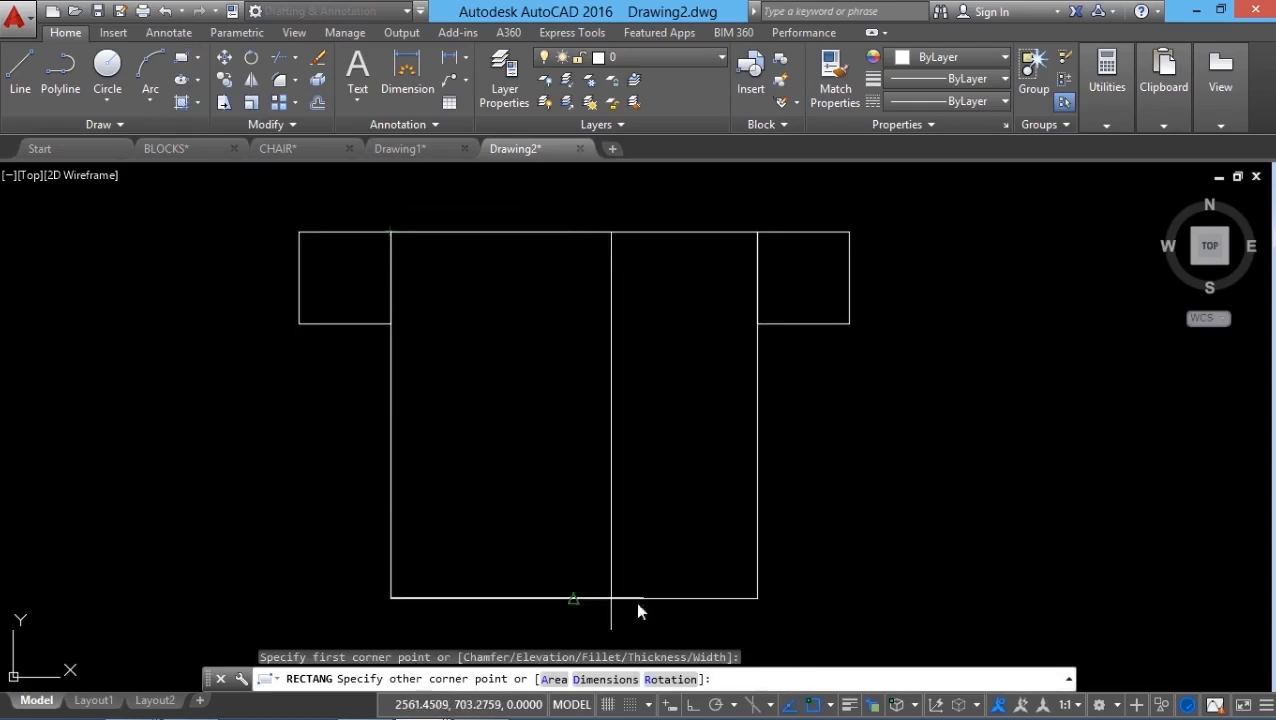
click(603, 680)
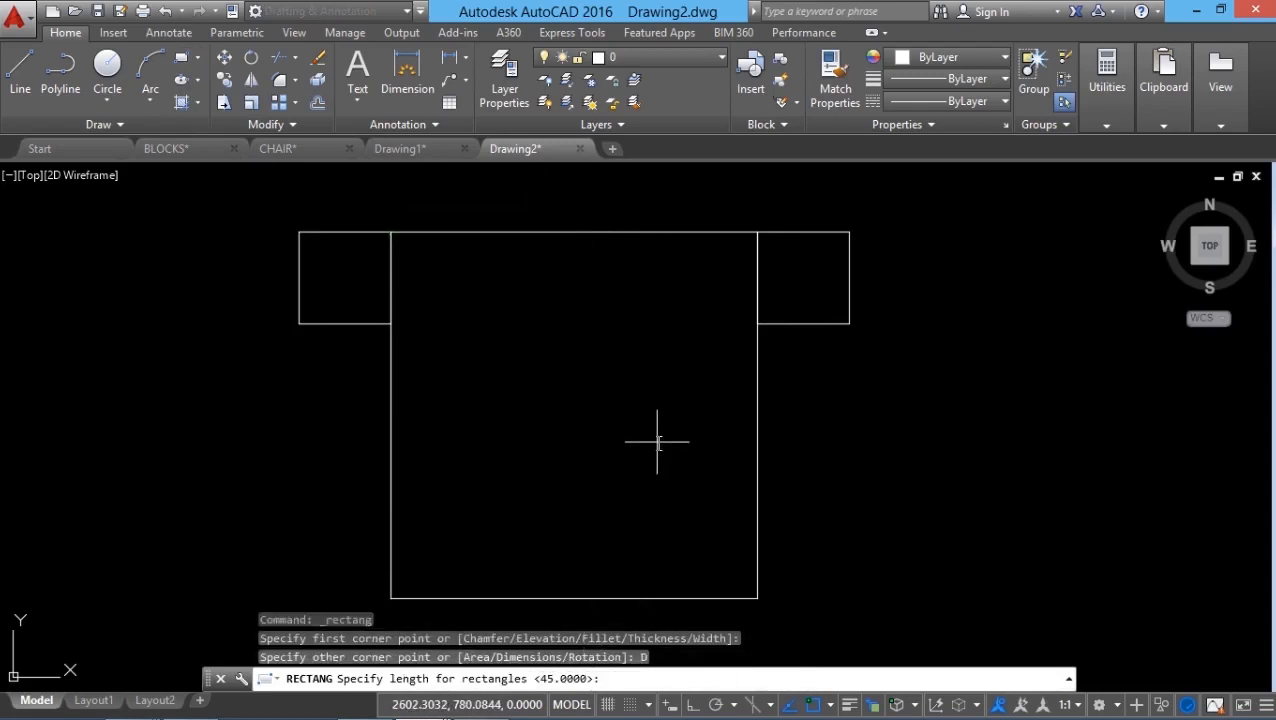
text(180)
key(Return)
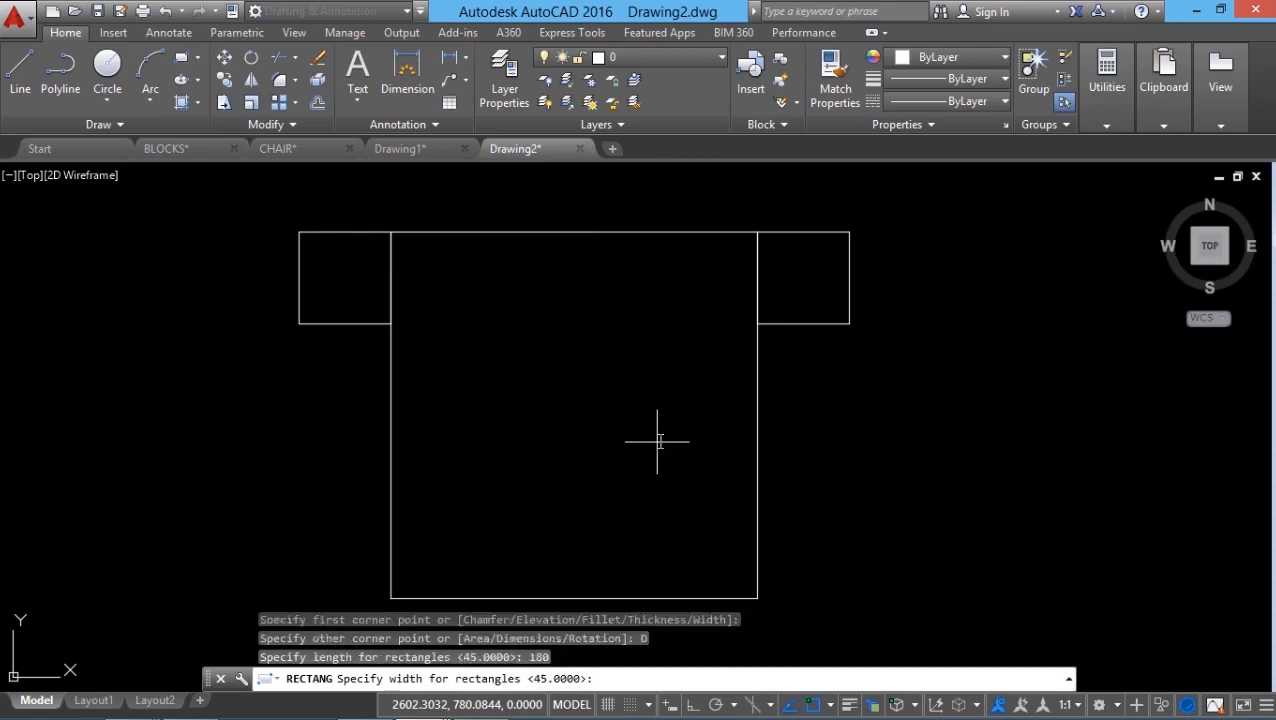
text(6)
key(Return)
click(712, 190)
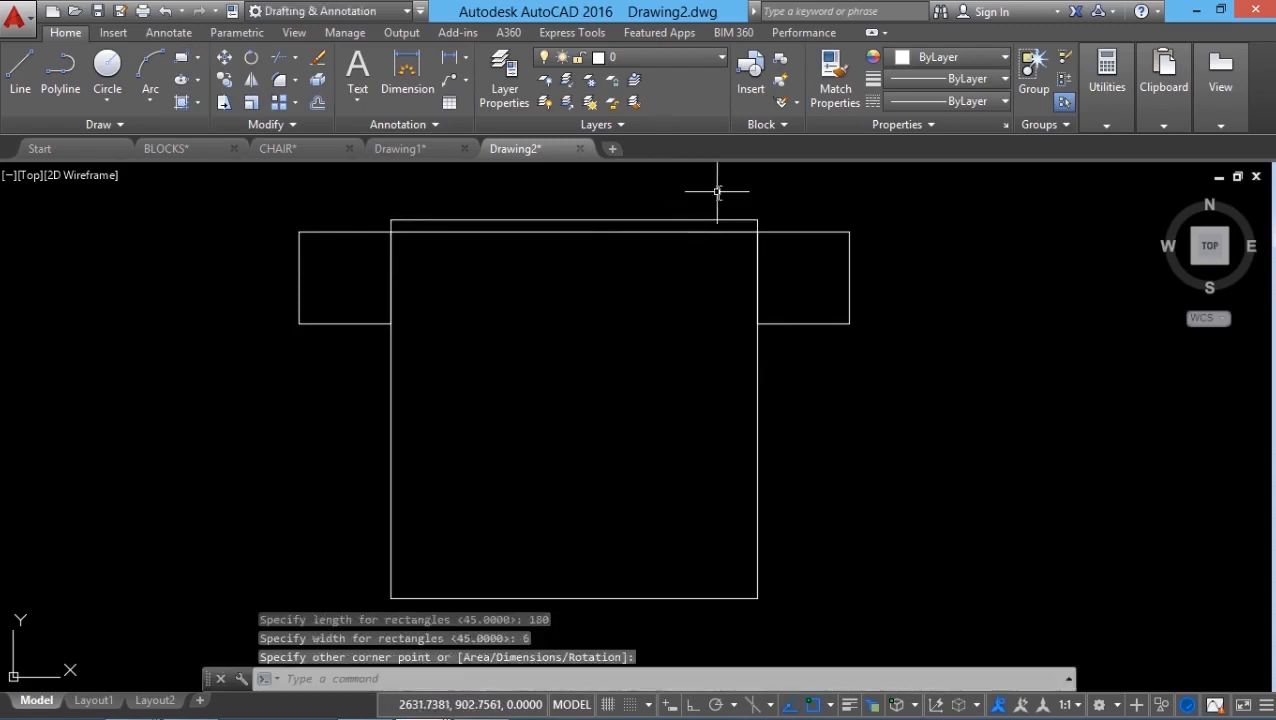
key(Escape)
key(Escape)
key(Escape)
Step: Draw the pillow rectangle just below the top wall strip
key(Return)
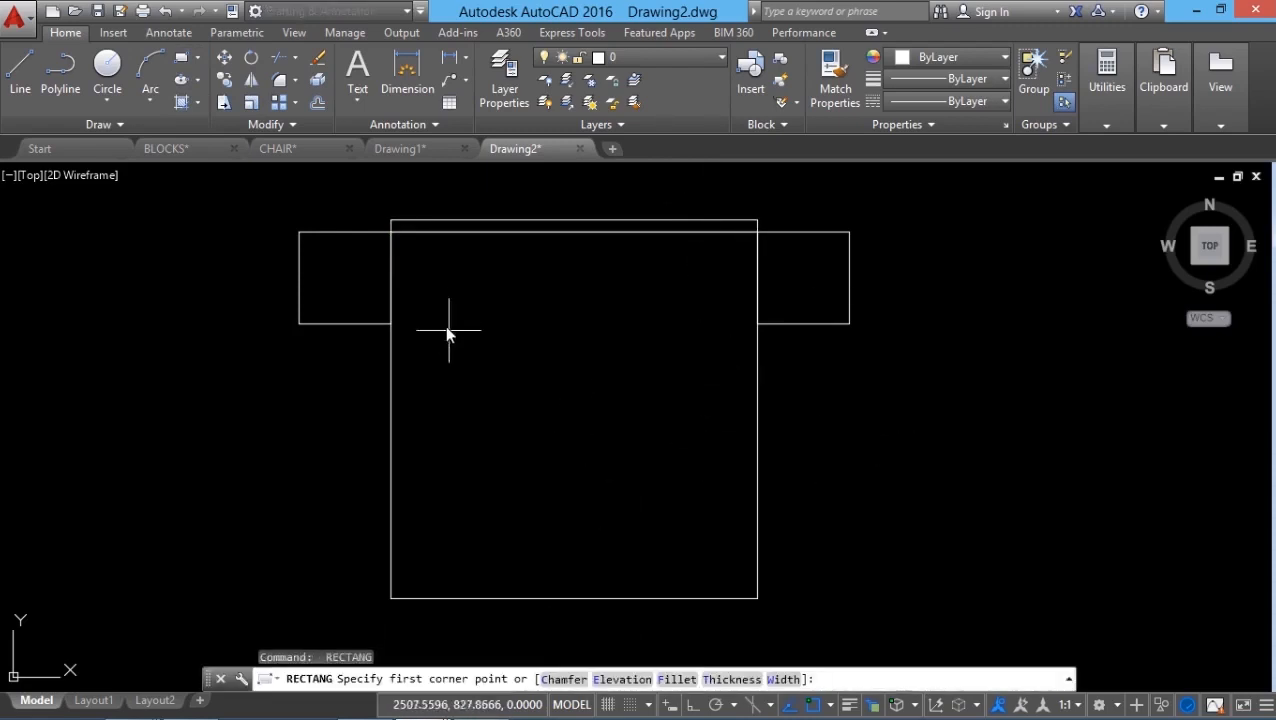
click(417, 256)
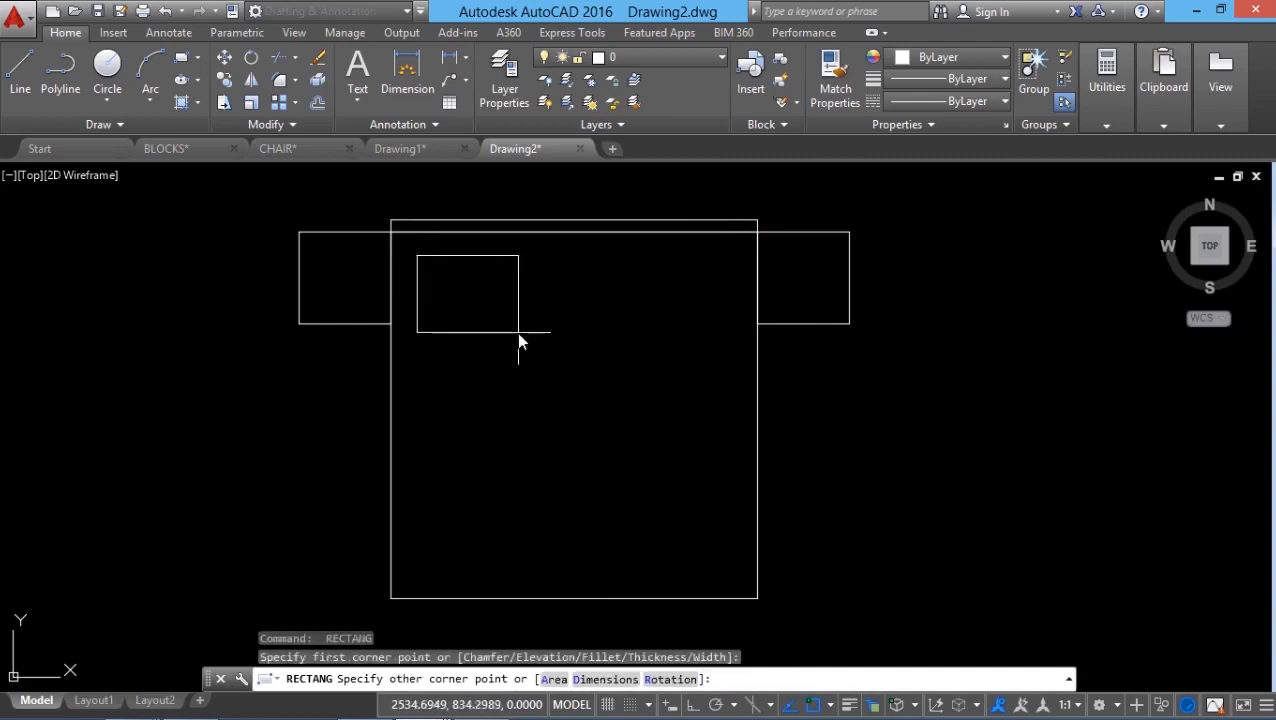
click(532, 323)
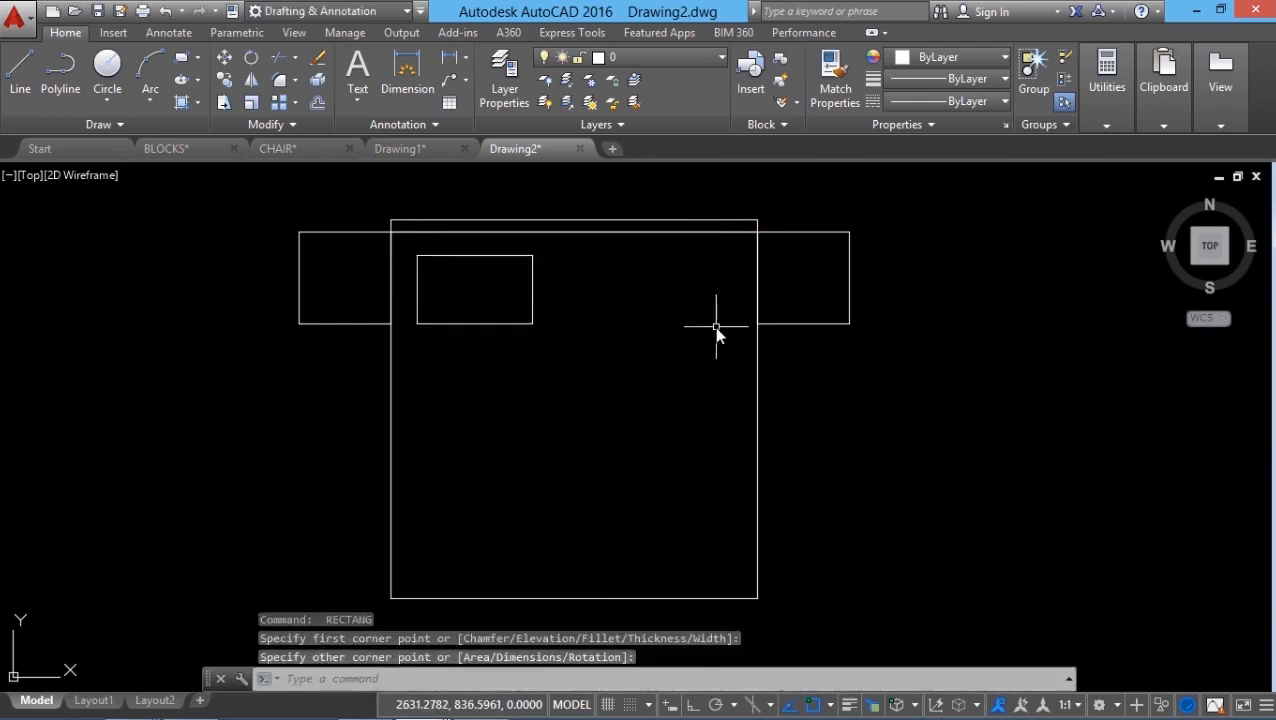
Step: Fillet all four pillow corners at once with a radius picked on screen
click(294, 79)
click(317, 112)
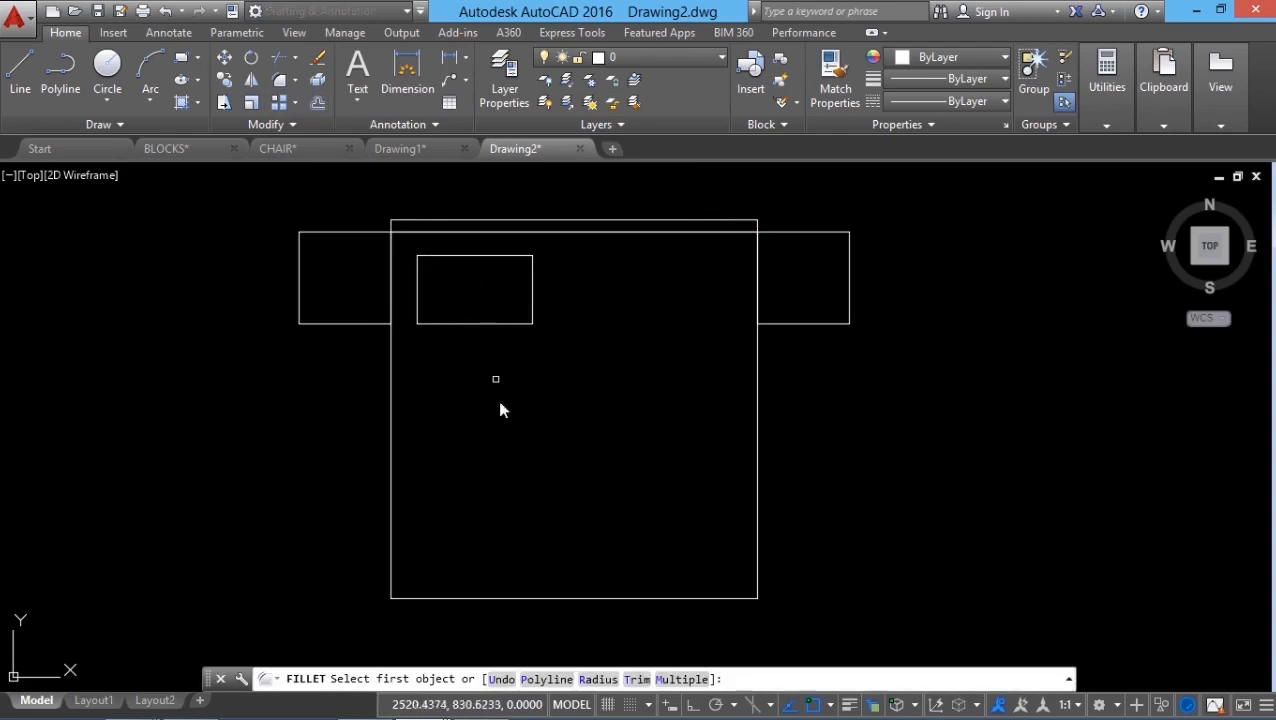
click(598, 679)
click(572, 447)
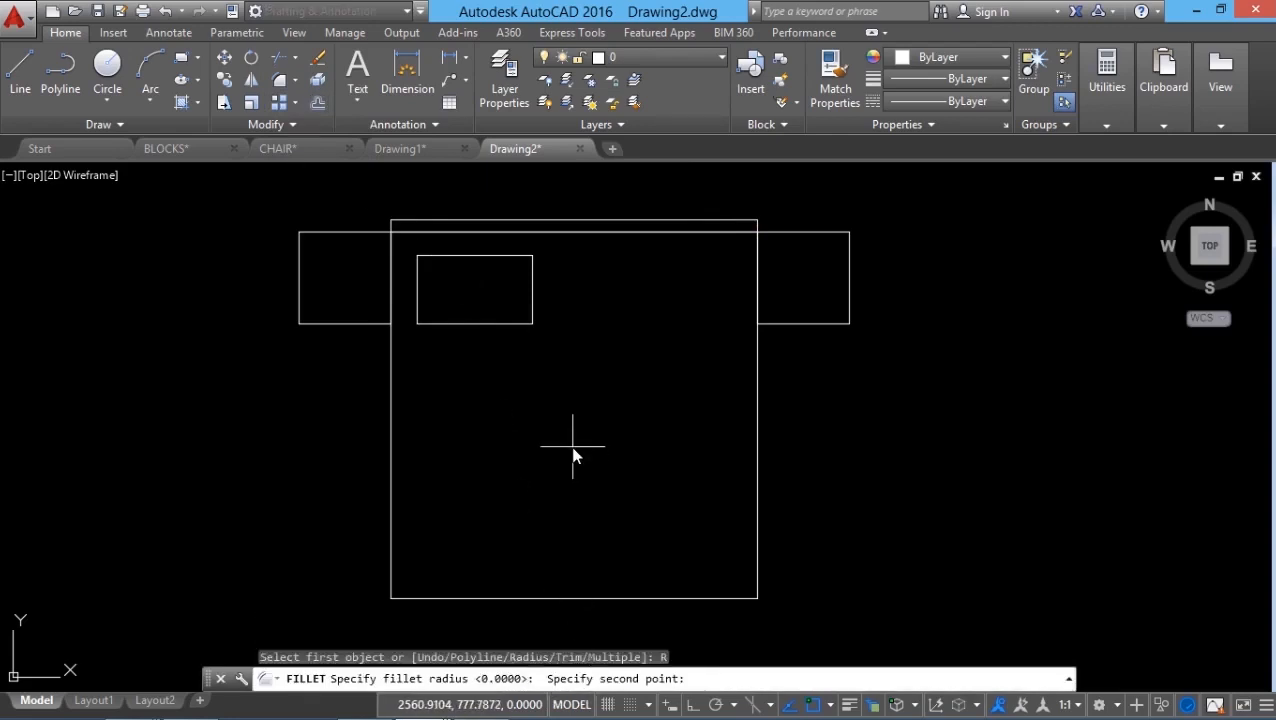
click(573, 438)
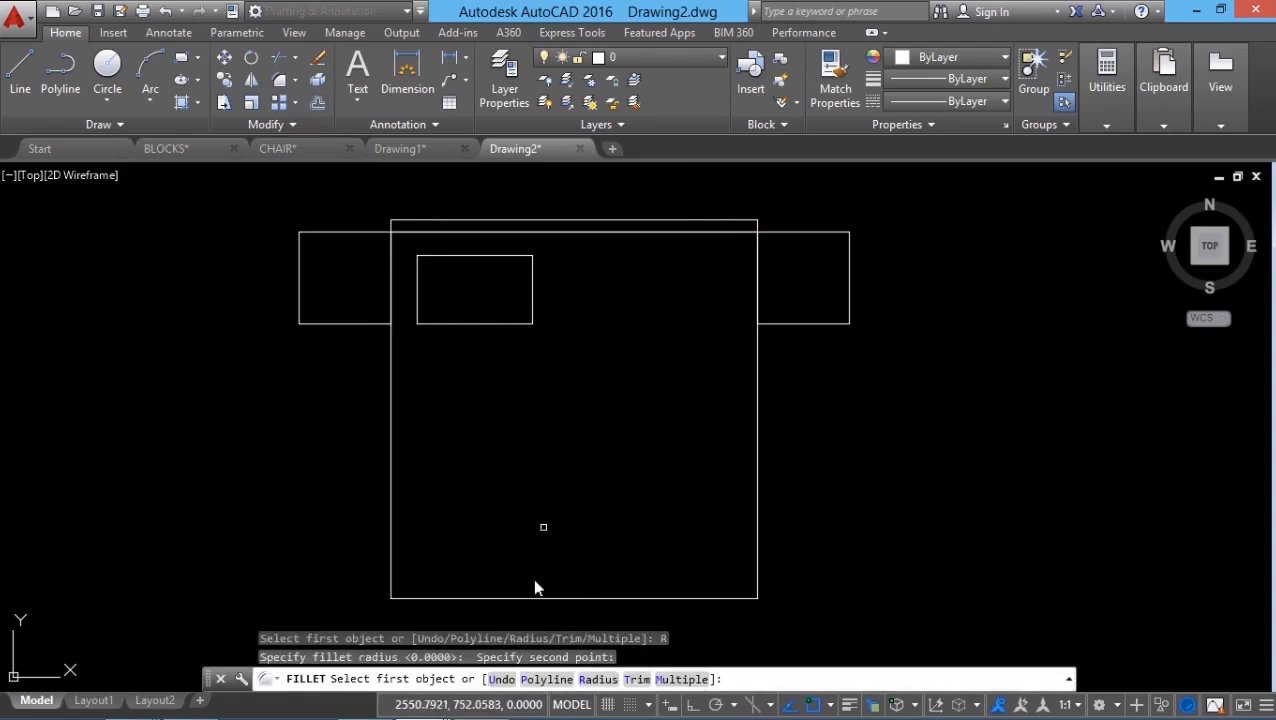
click(537, 679)
click(510, 324)
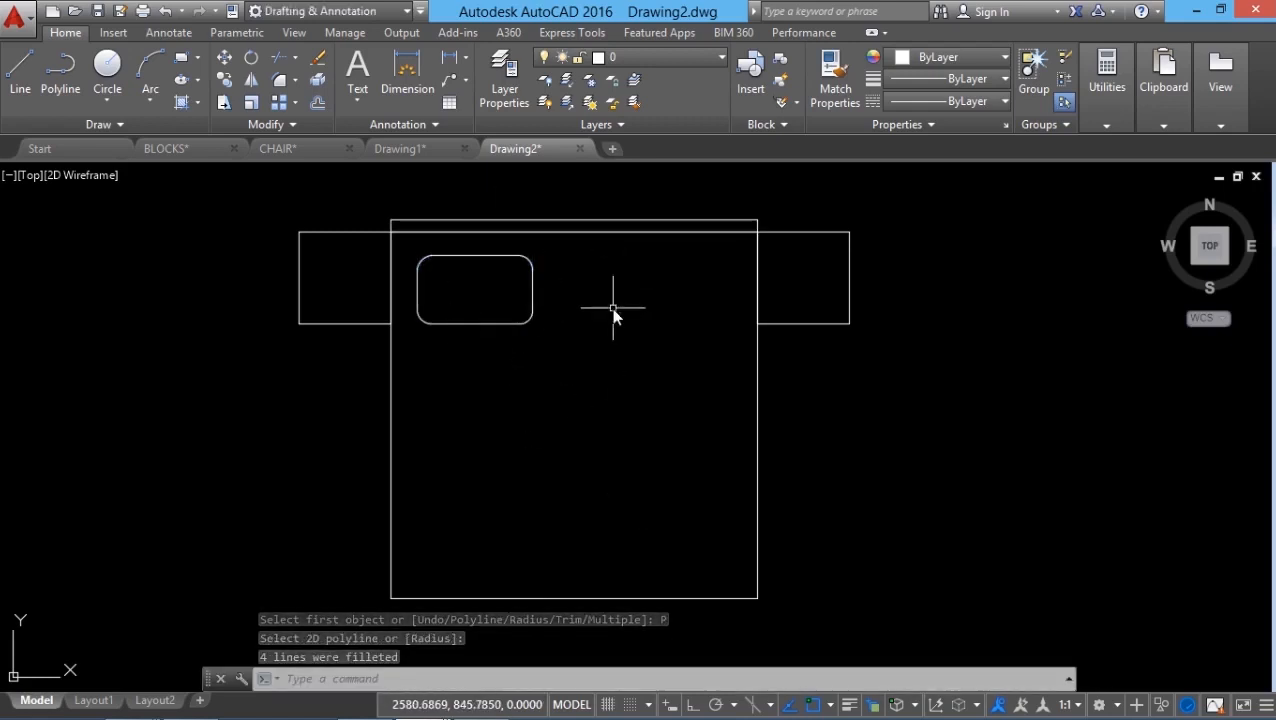
key(Escape)
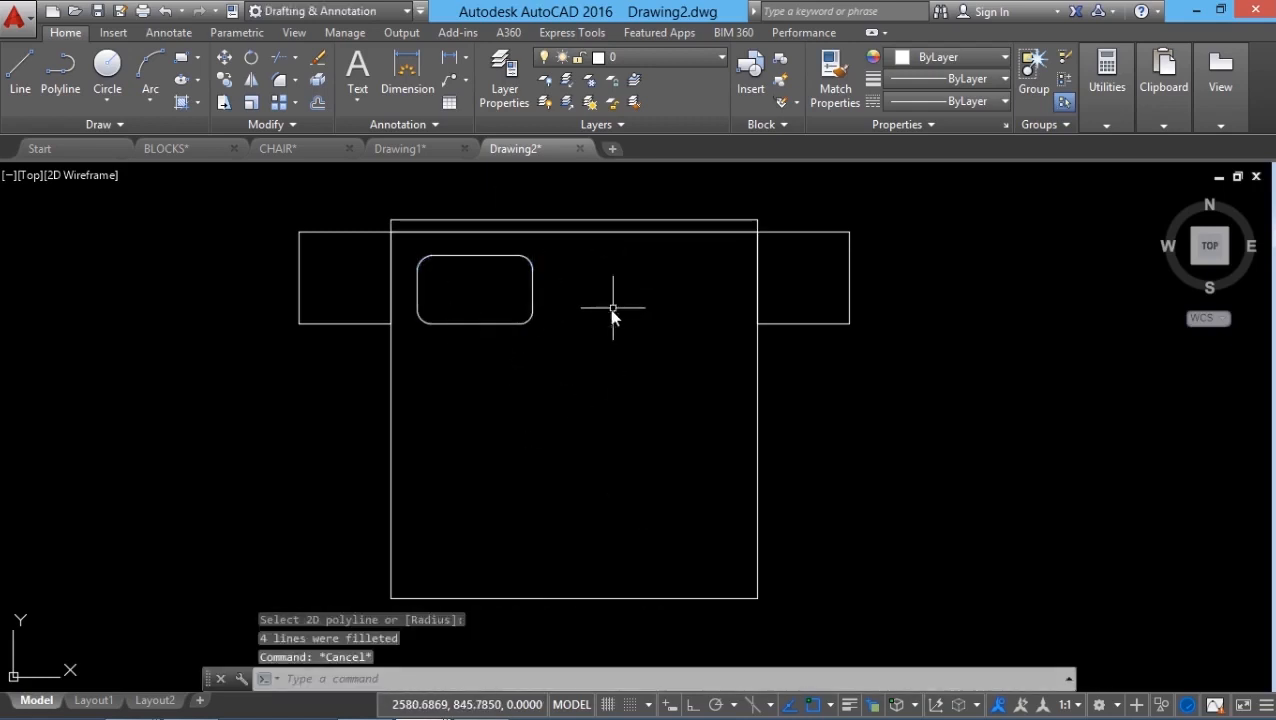
Step: Mirror the pillow about the bed's vertical midline, keeping the original
click(251, 80)
click(493, 397)
click(476, 296)
key(Return)
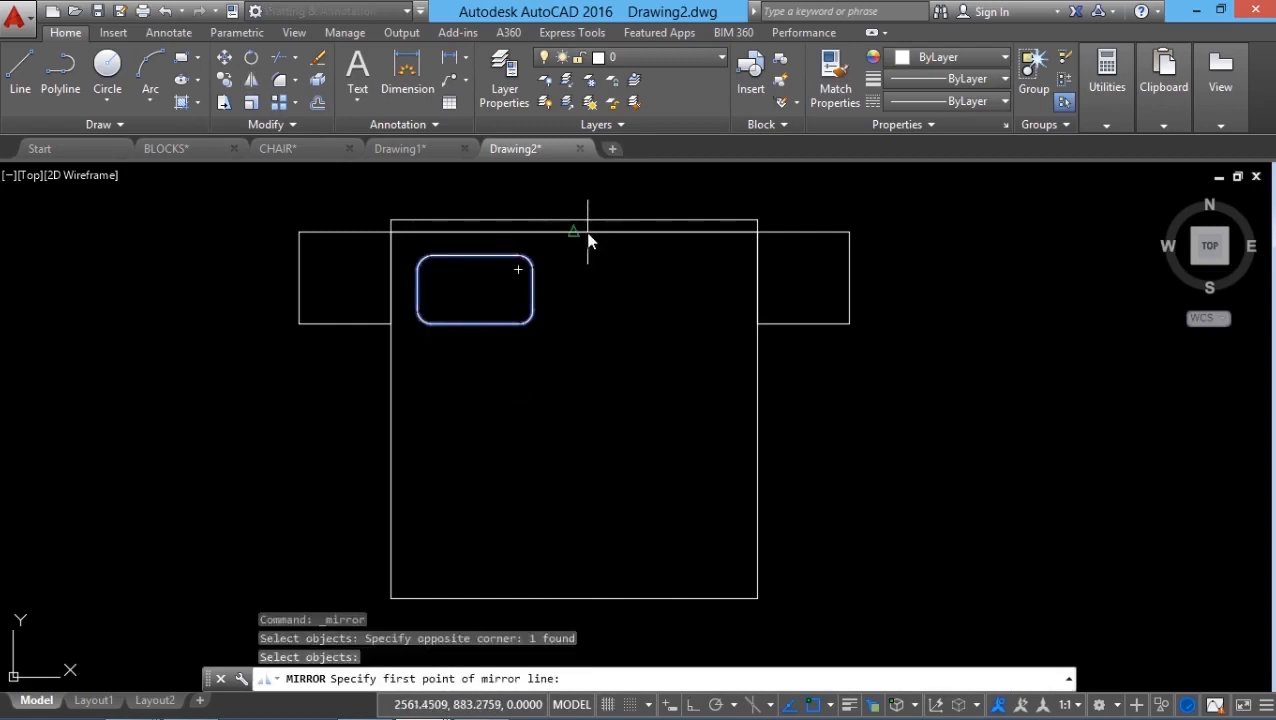
click(587, 232)
click(577, 596)
key(Return)
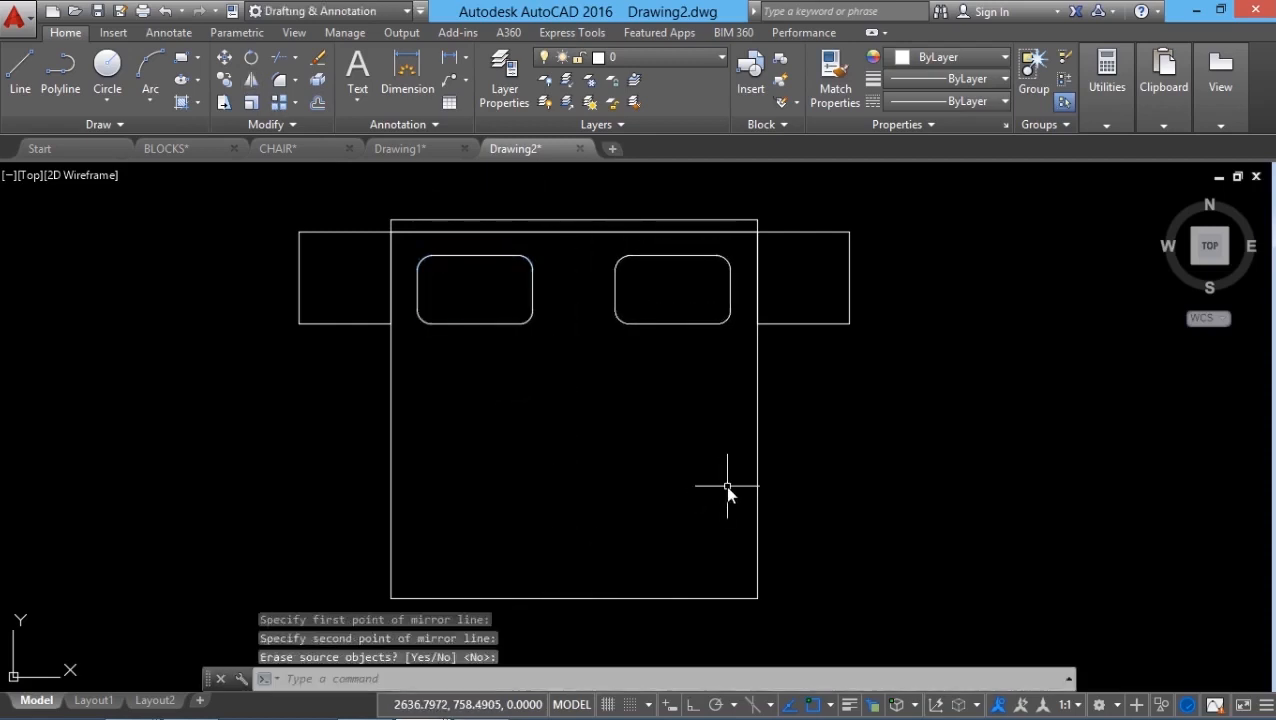
key(Escape)
key(Escape)
scroll(700, 412, down, 4)
scroll(745, 478, up, 4)
scroll(690, 487, up, 2)
scroll(640, 455, down, 2)
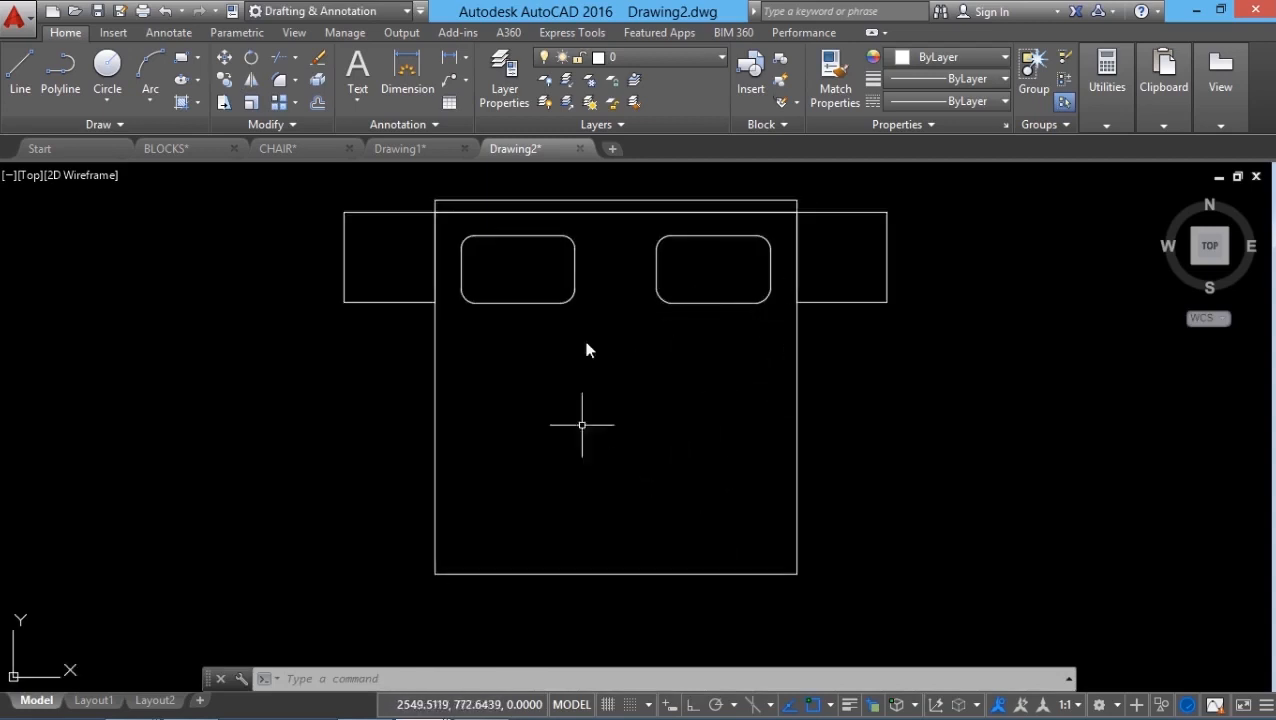
Step: Save the drawing as BED
click(16, 17)
click(70, 248)
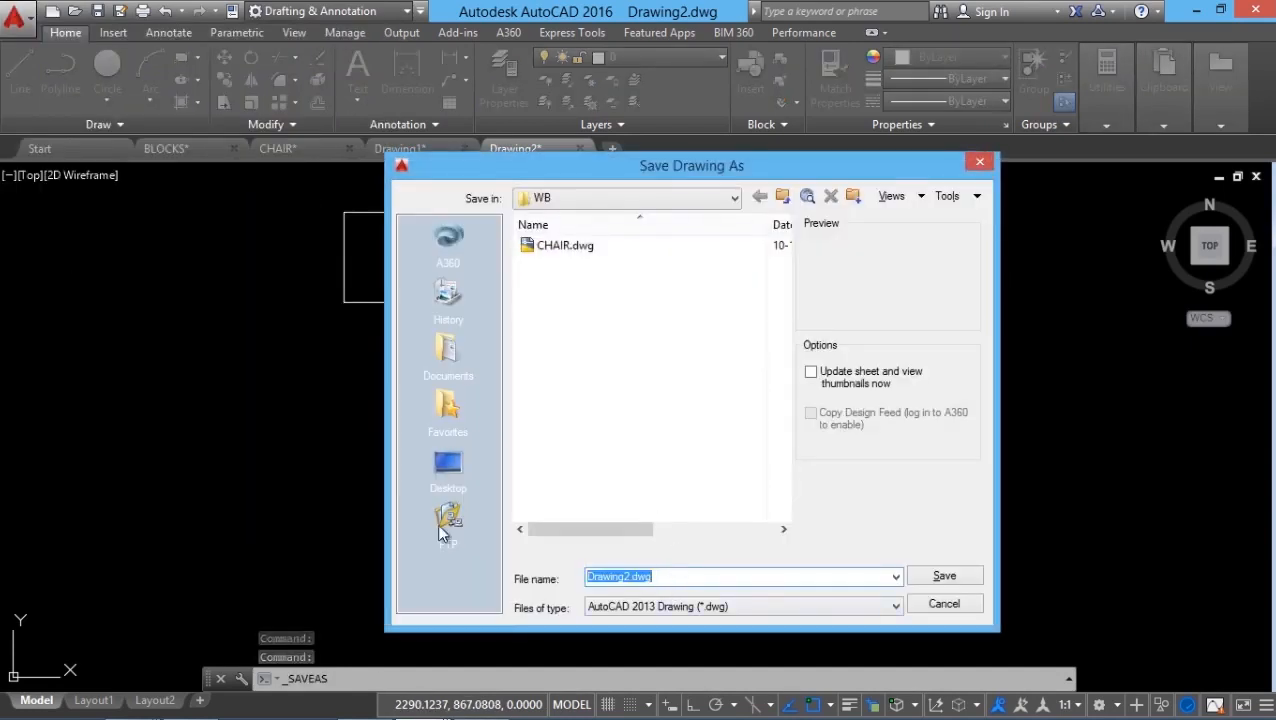
text(BED)
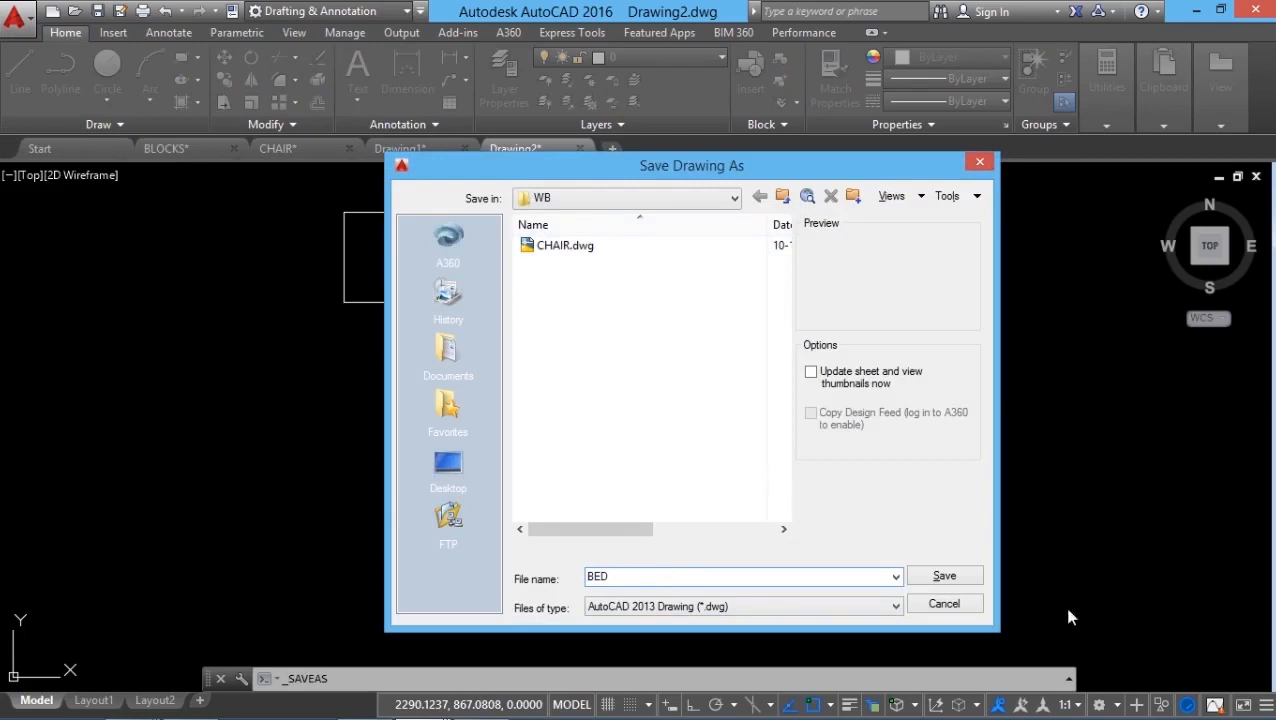
click(944, 576)
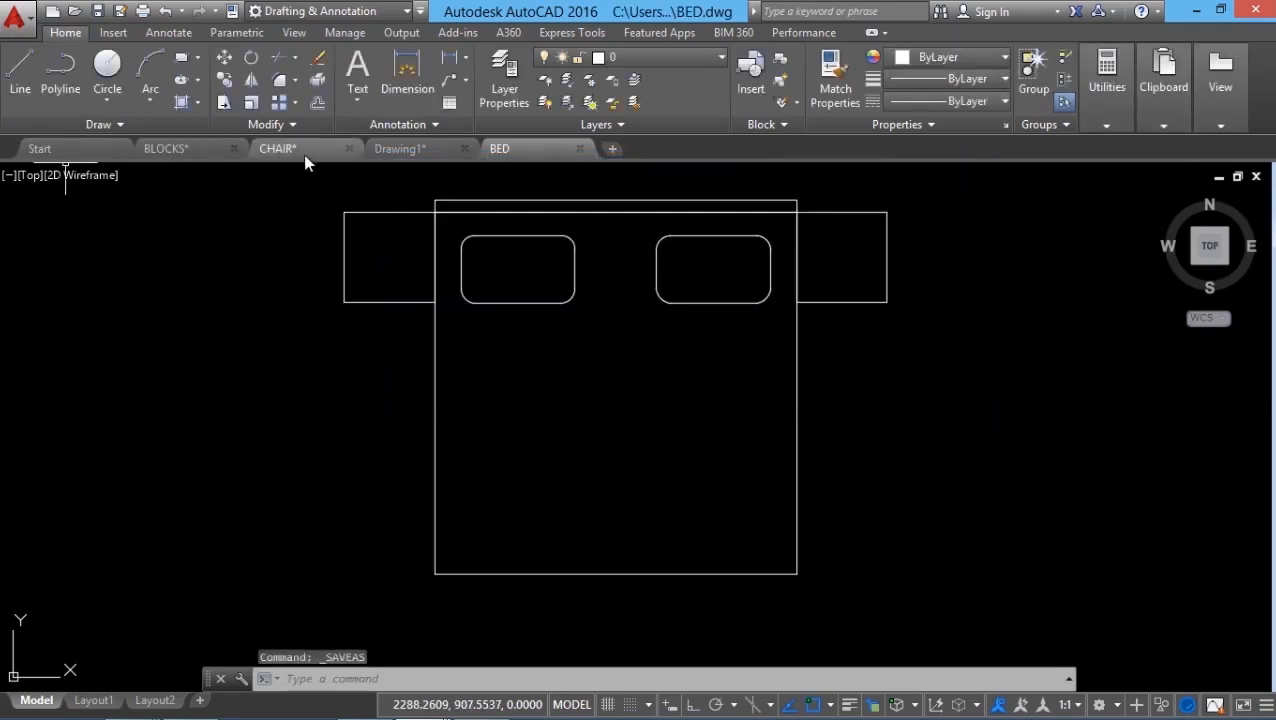
Step: Start a new blank drawing from the default template with the grid off
click(14, 14)
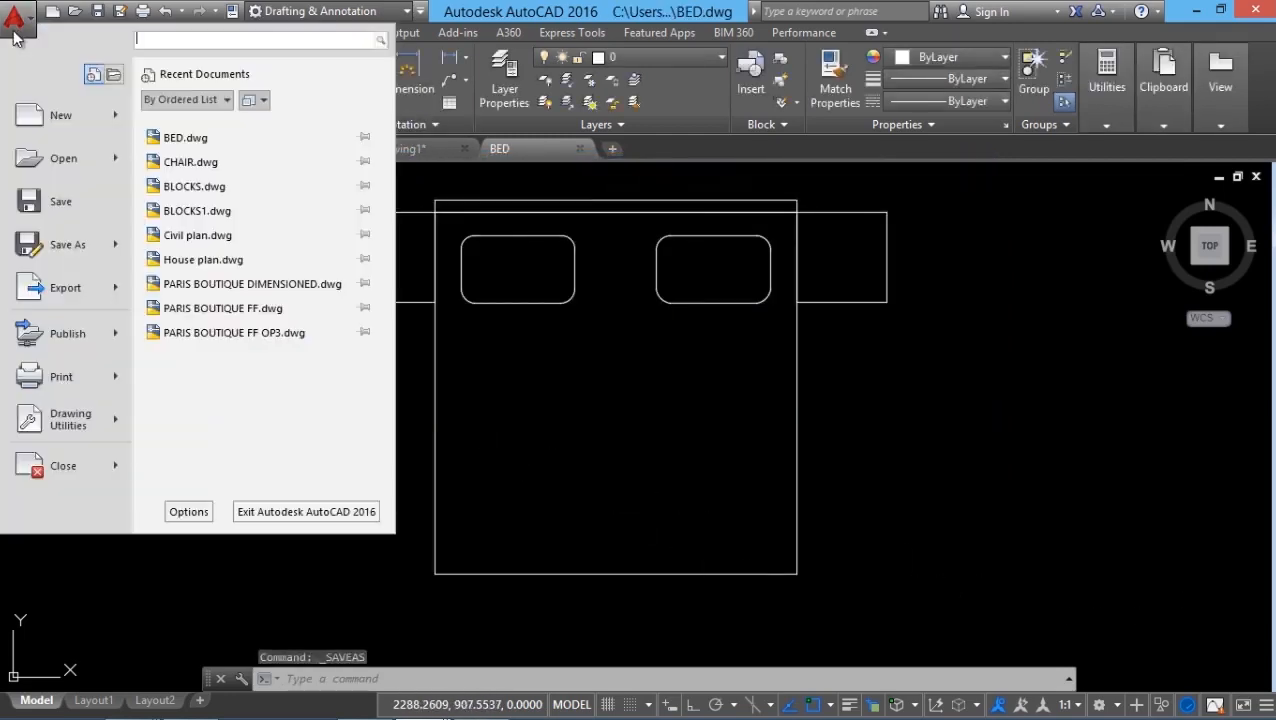
click(80, 129)
click(966, 572)
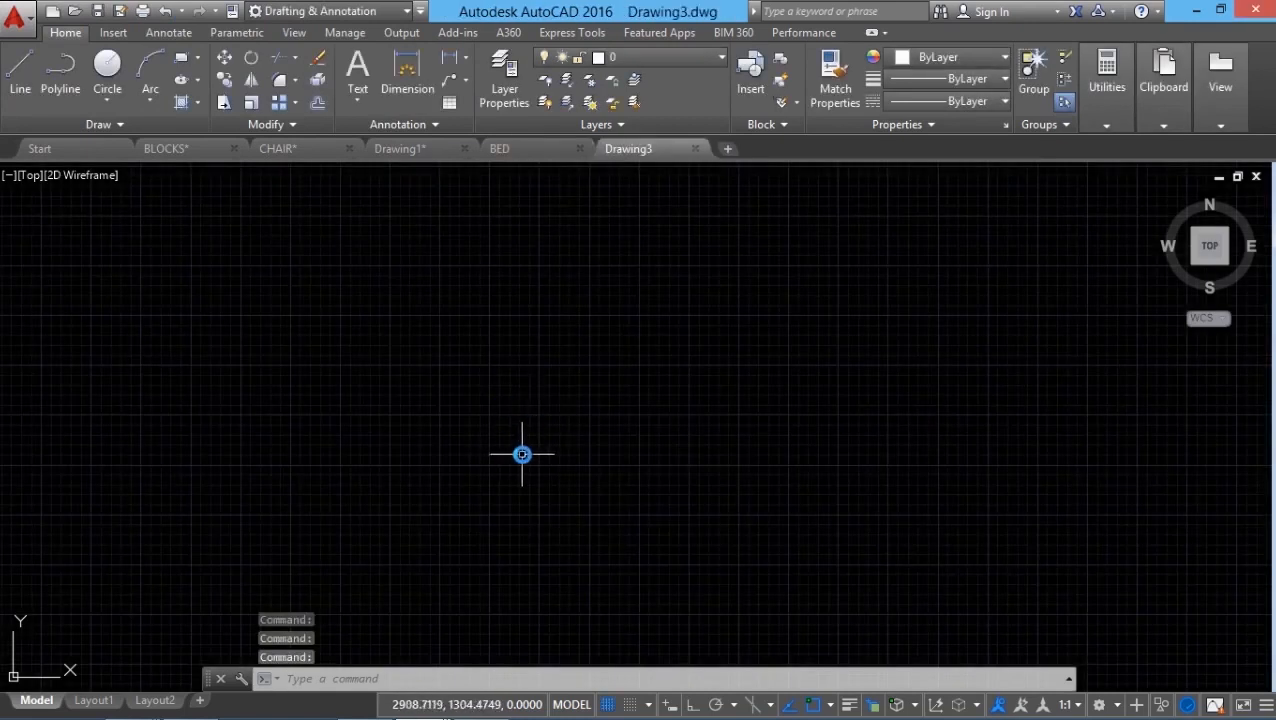
key(F7)
key(Escape)
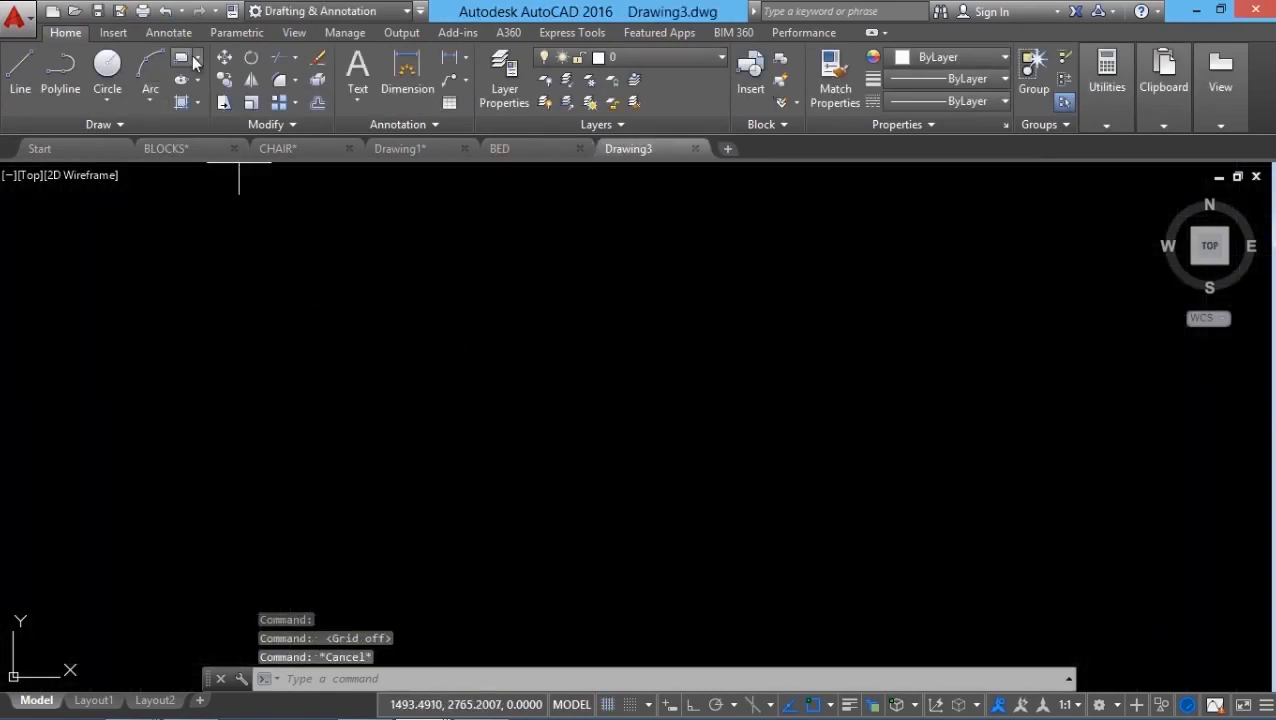
click(195, 60)
double_click(221, 101)
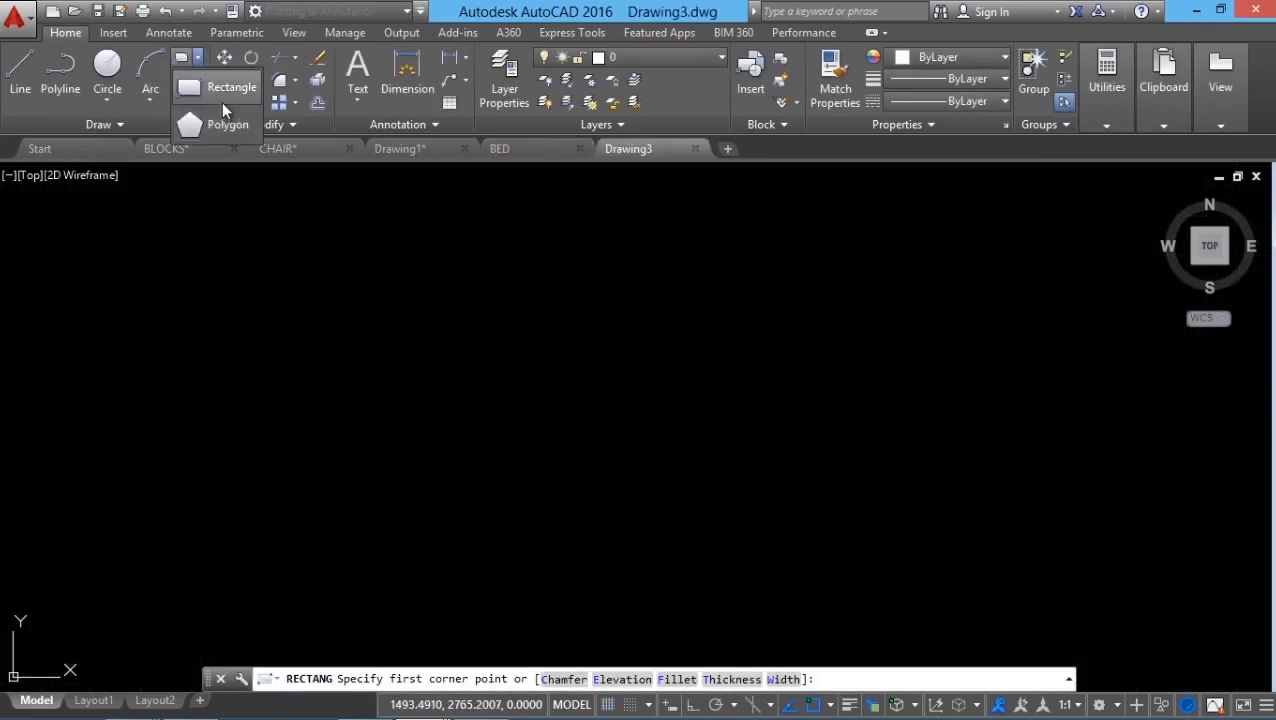
Step: Draw a 450 by 550 room rectangle
click(428, 538)
click(600, 680)
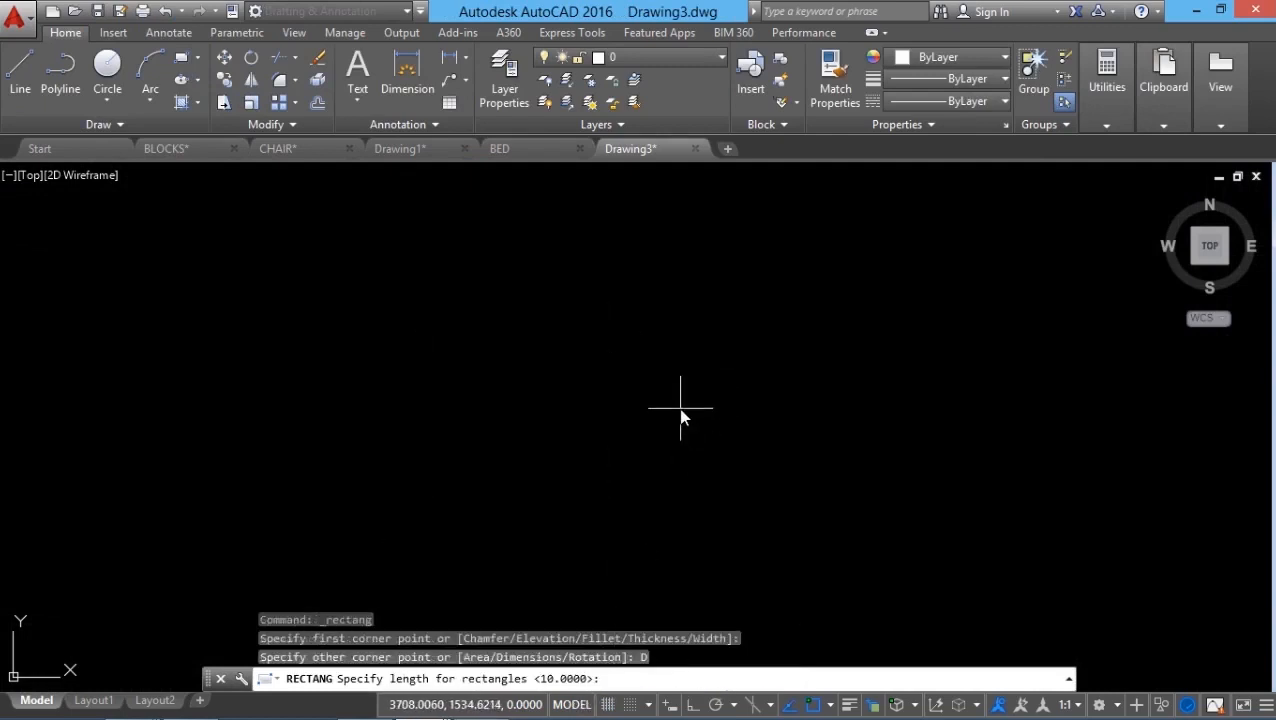
text(450)
key(Return)
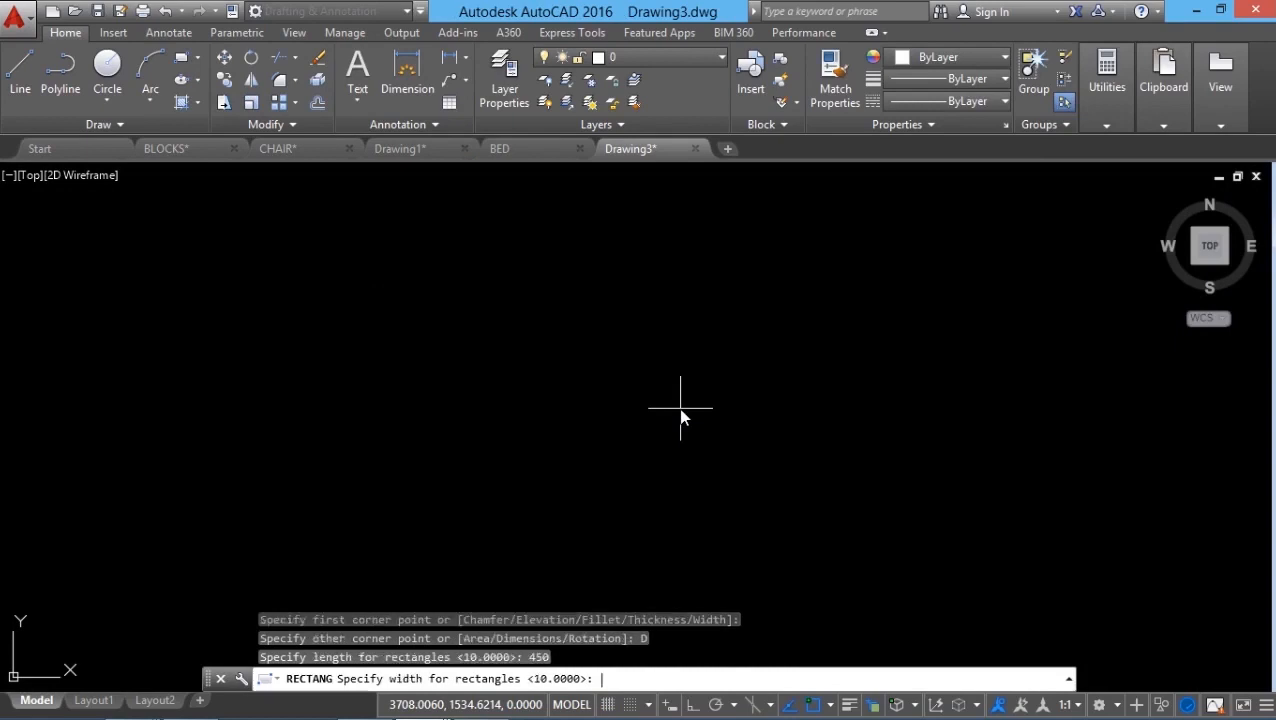
key(Return)
click(530, 414)
scroll(457, 529, up, 4)
middle_drag(454, 532, 520, 520)
key(Escape)
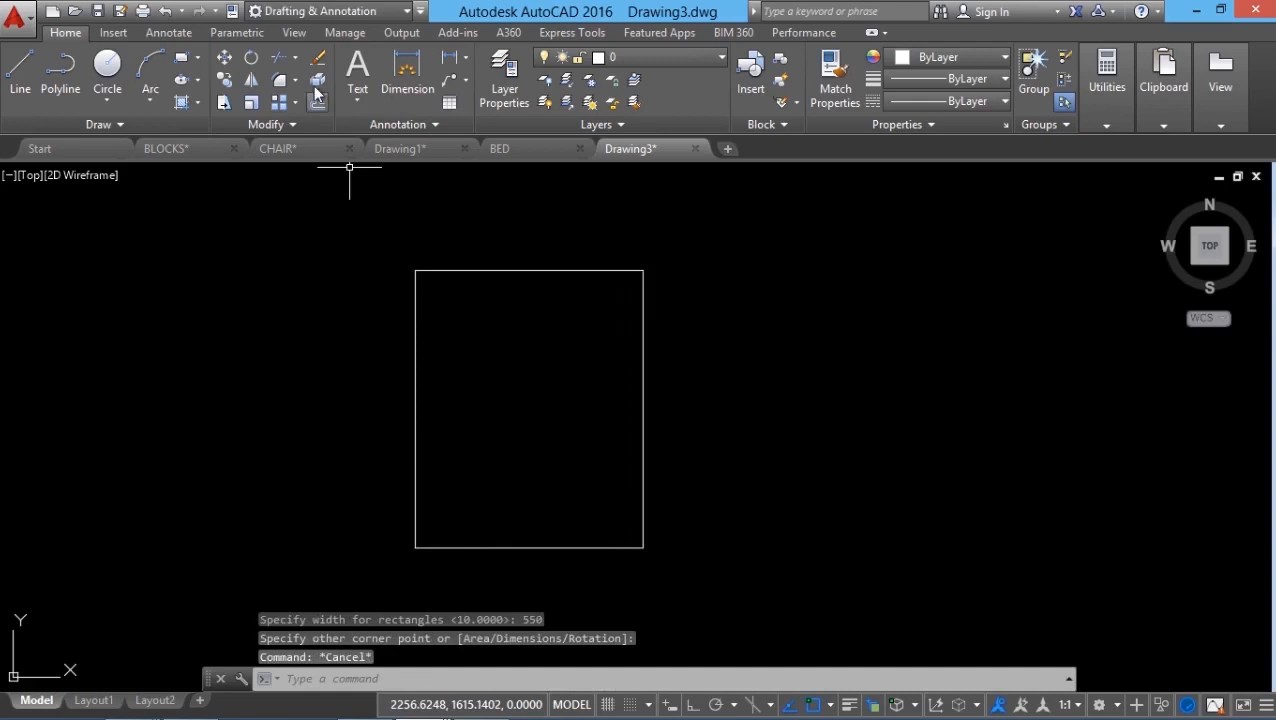
Step: Offset the room rectangle 20 units outward to form the wall outline
click(316, 95)
text(20)
key(Return)
click(643, 466)
click(738, 455)
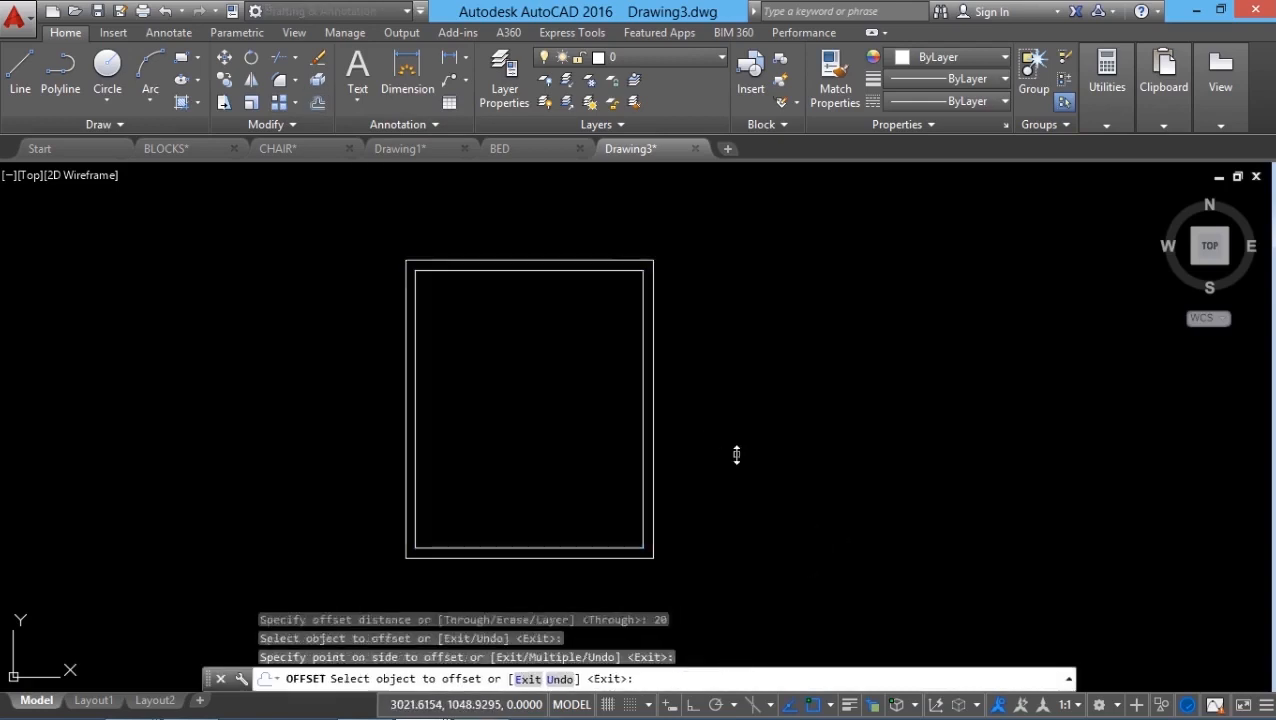
key(Escape)
key(Escape)
scroll(501, 447, up, 2)
scroll(498, 470, down, 2)
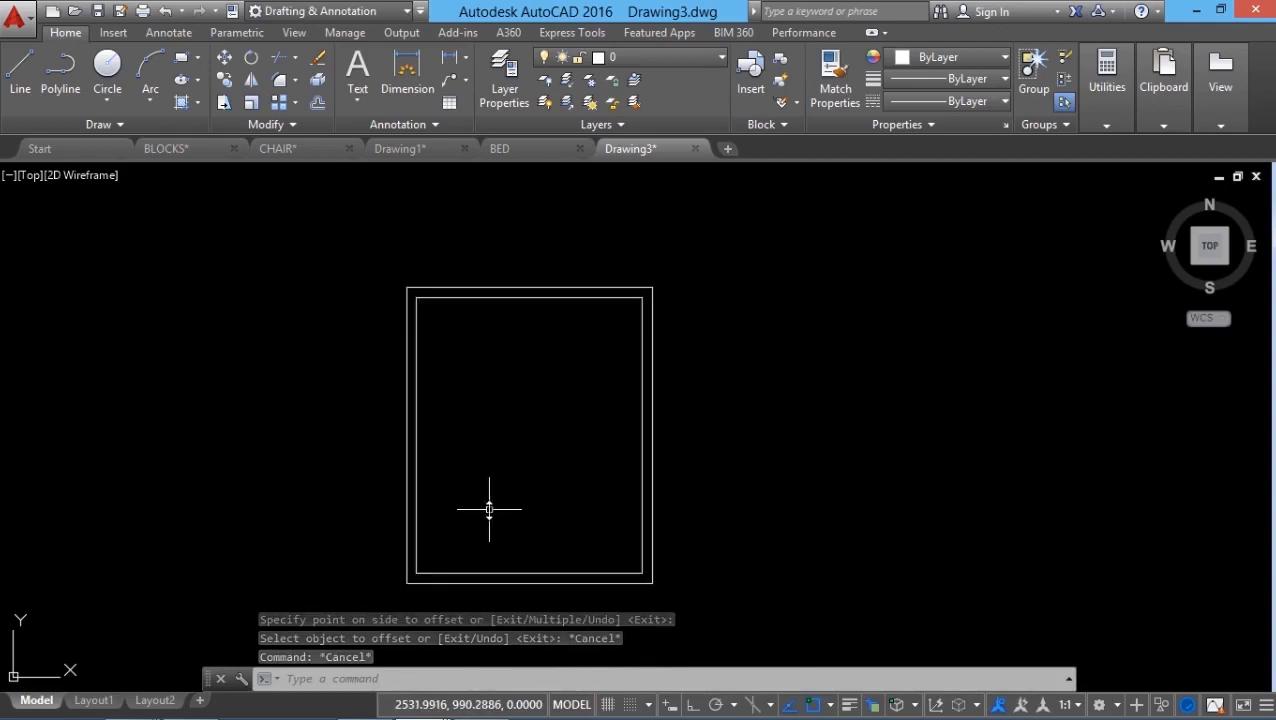
Step: Load BED.dwg as the block to insert
click(750, 80)
click(723, 279)
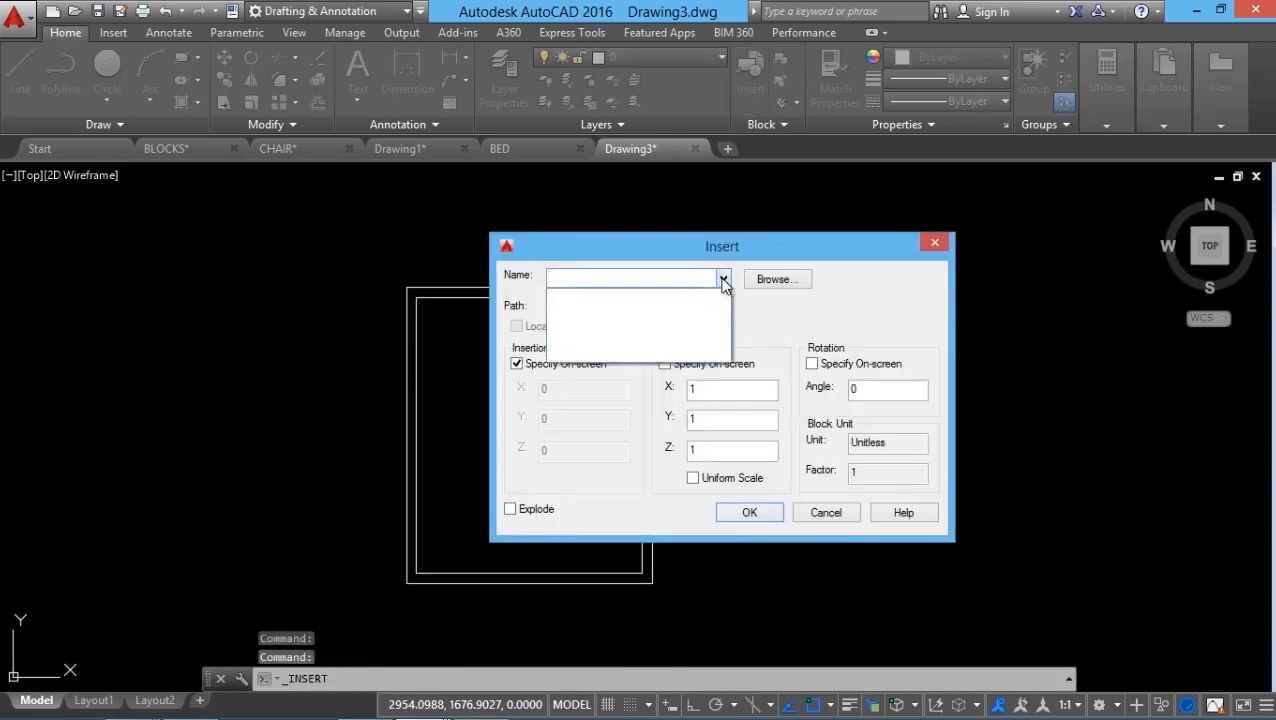
click(723, 279)
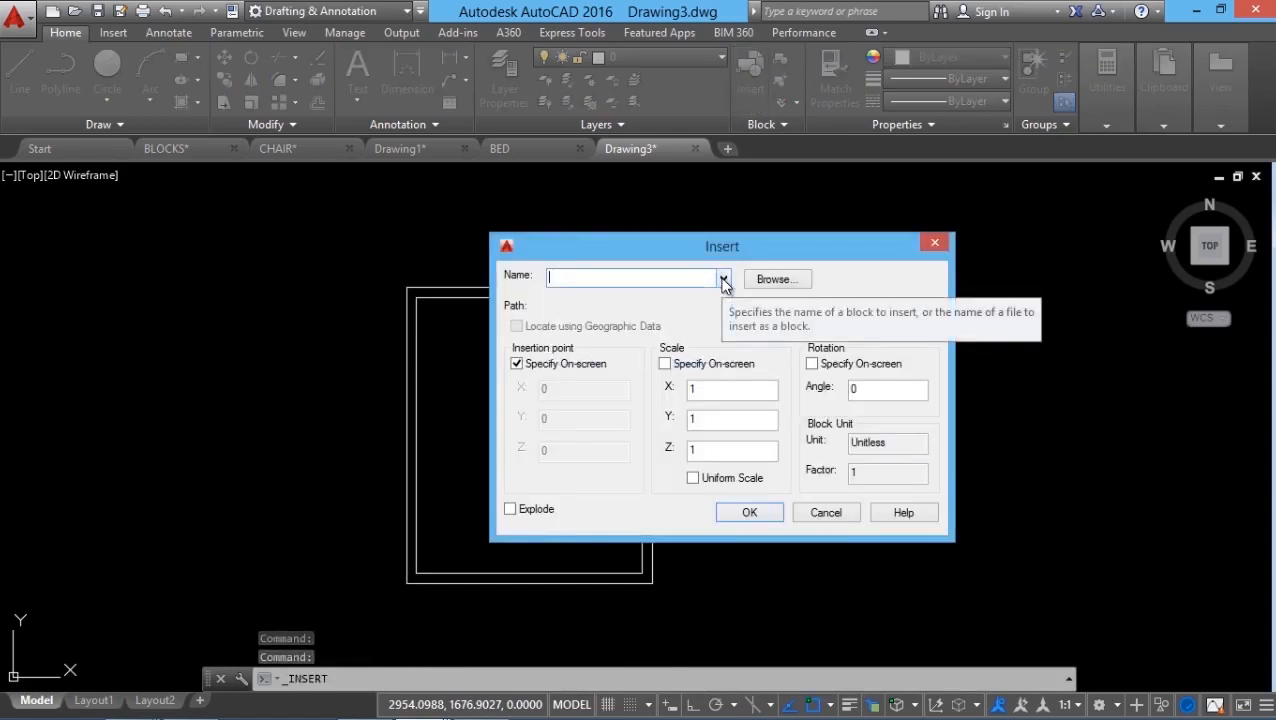
click(776, 281)
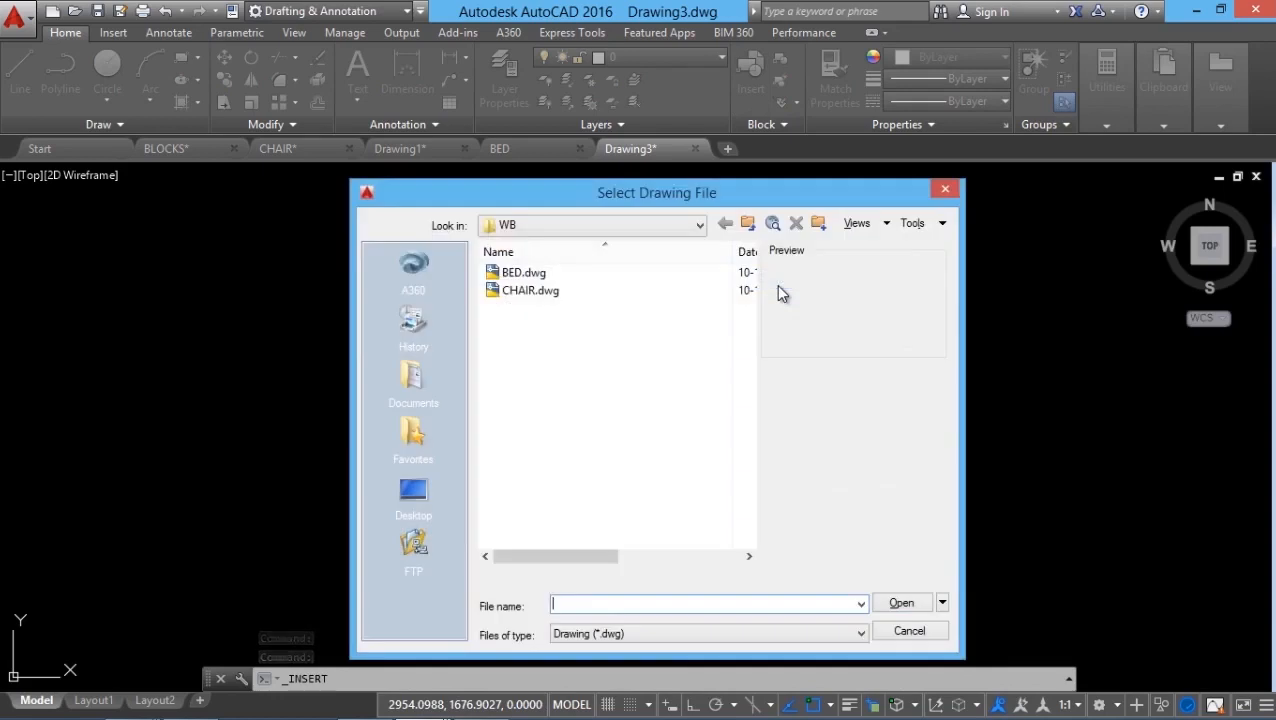
click(530, 273)
click(901, 603)
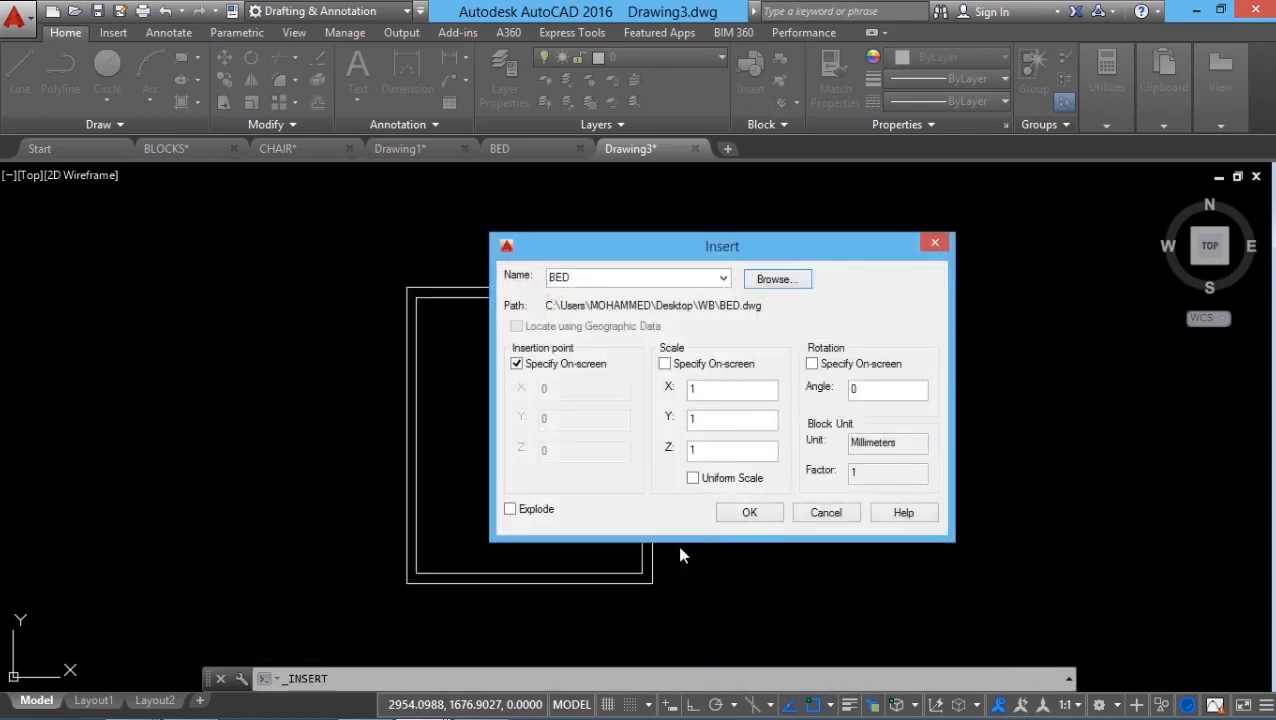
click(755, 514)
Step: Place the BED block outside the room, above and to its right
scroll(374, 530, down, 4)
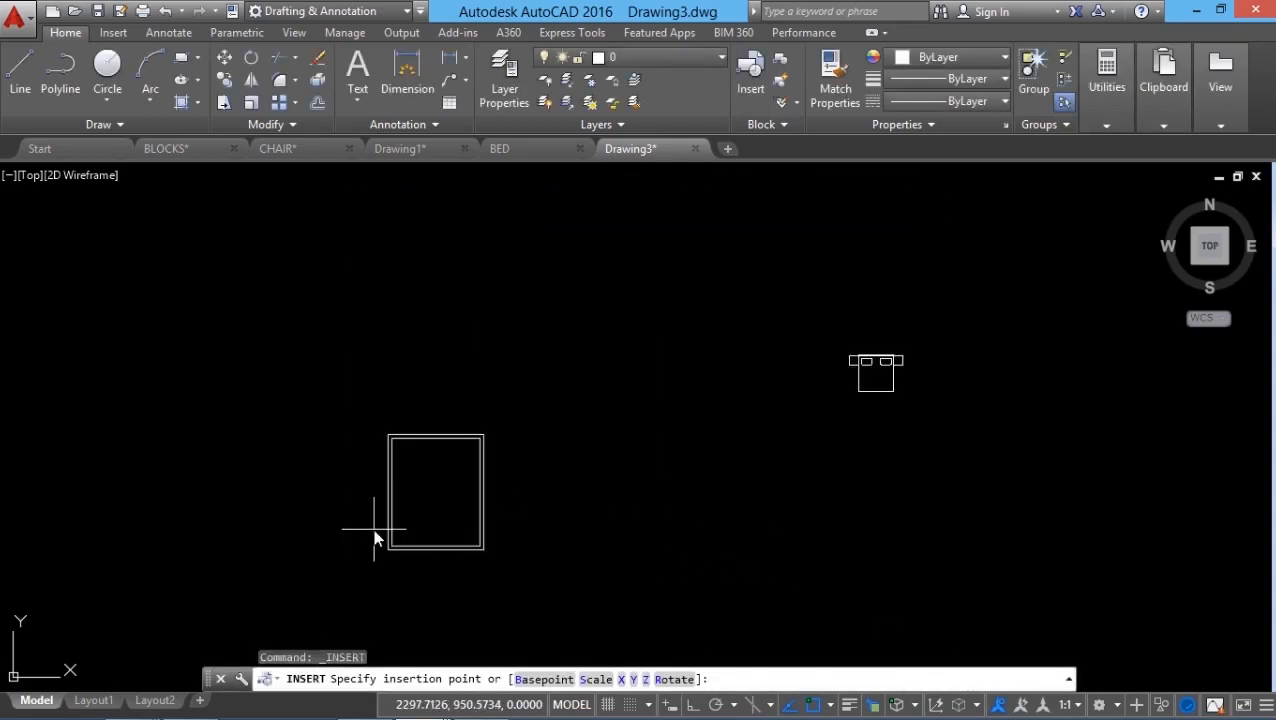
scroll(280, 537, up, 3)
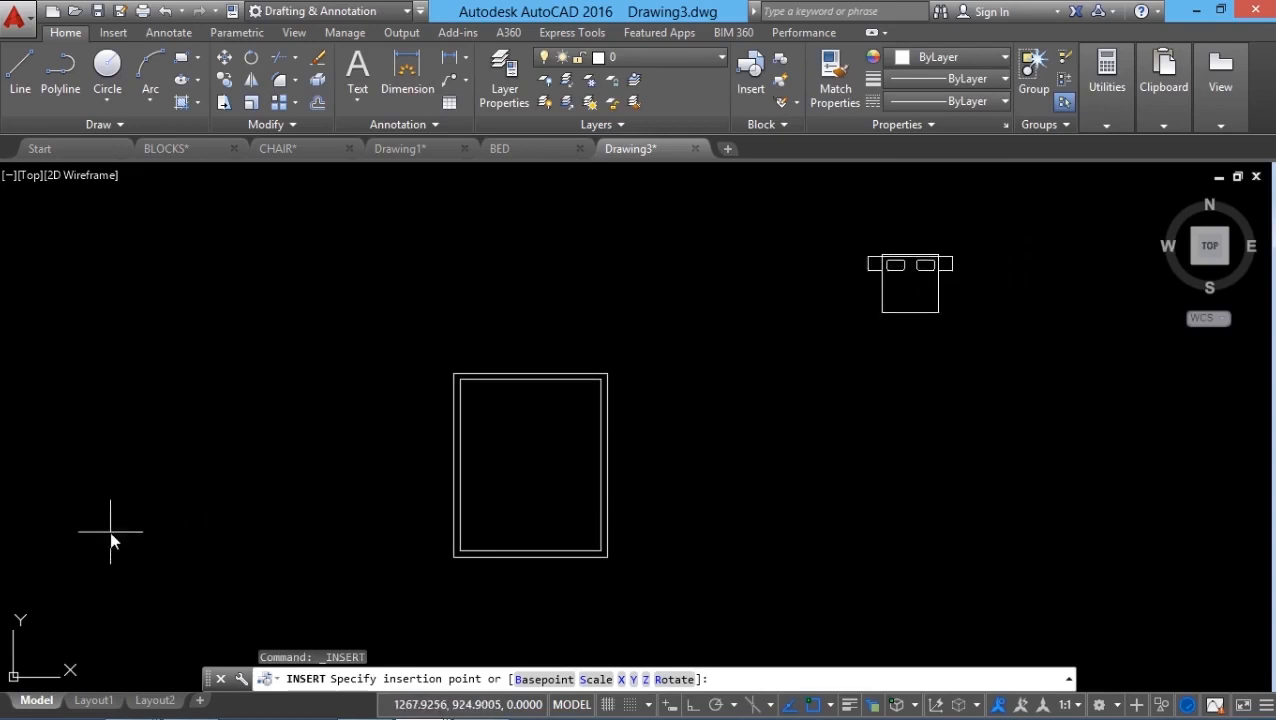
scroll(350, 512, down, 1)
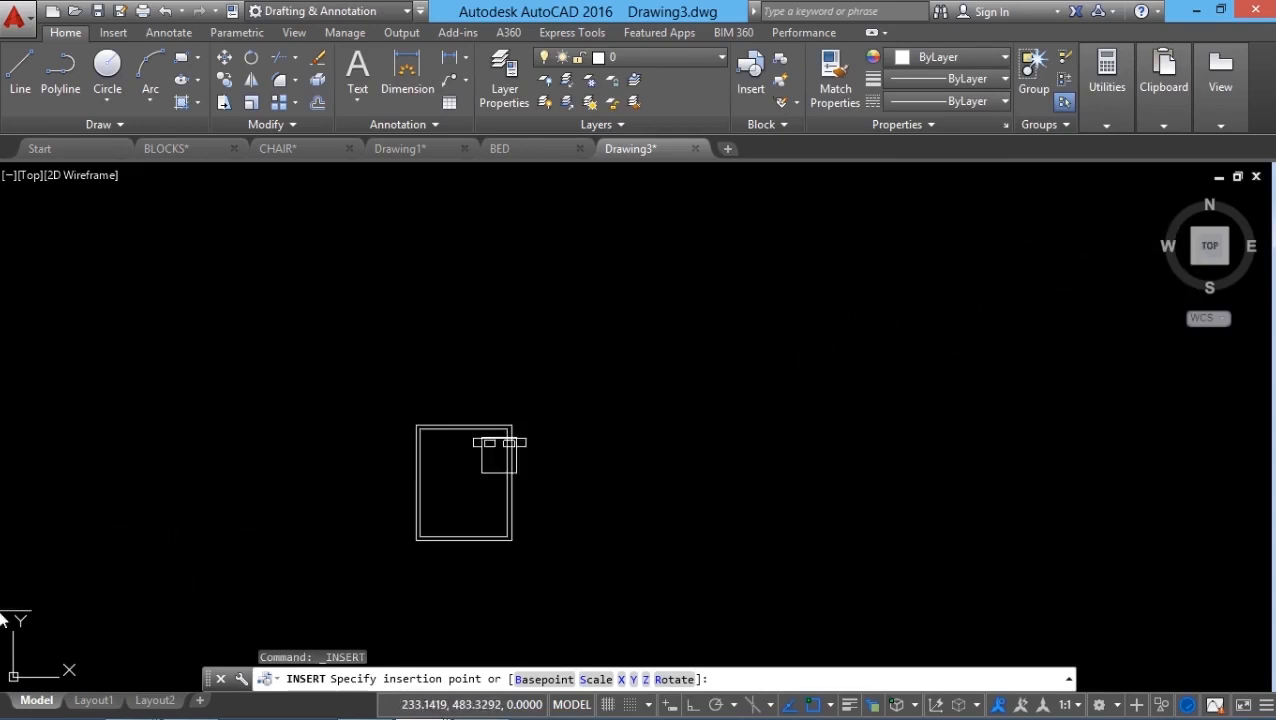
scroll(330, 513, down, 1)
scroll(137, 570, up, 1)
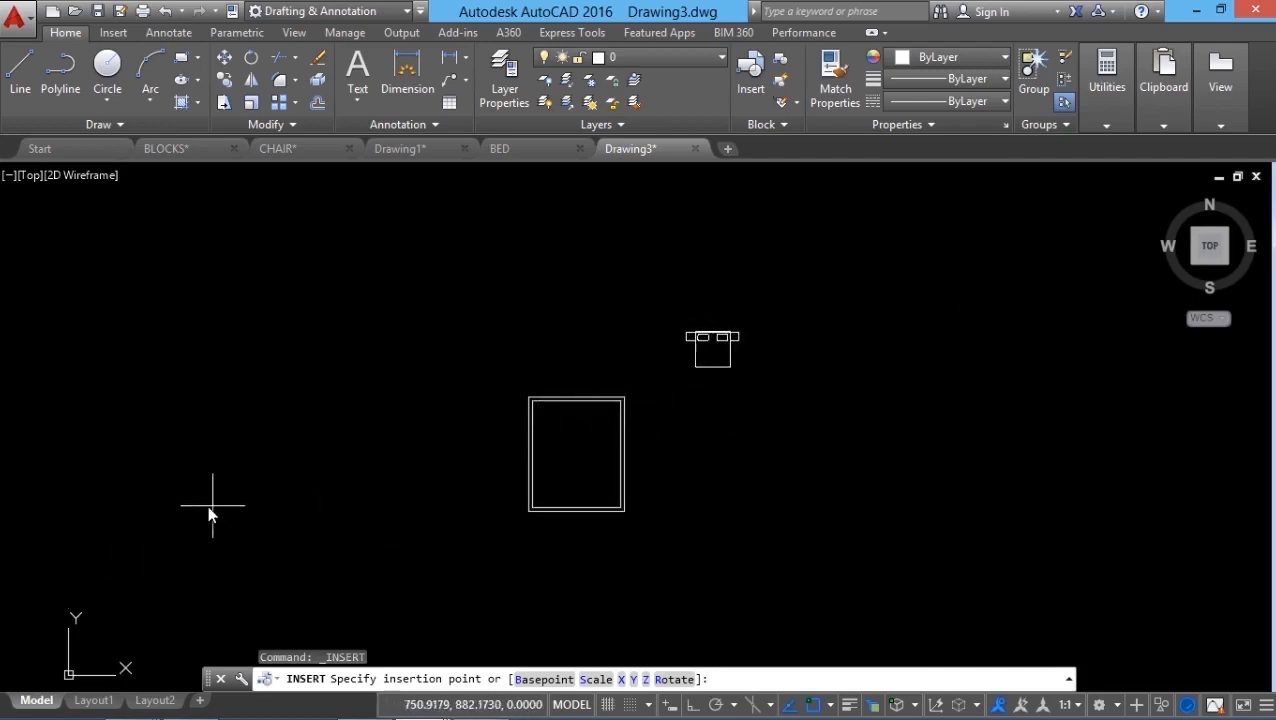
click(315, 485)
scroll(814, 356, up, 4)
scroll(811, 372, down, 2)
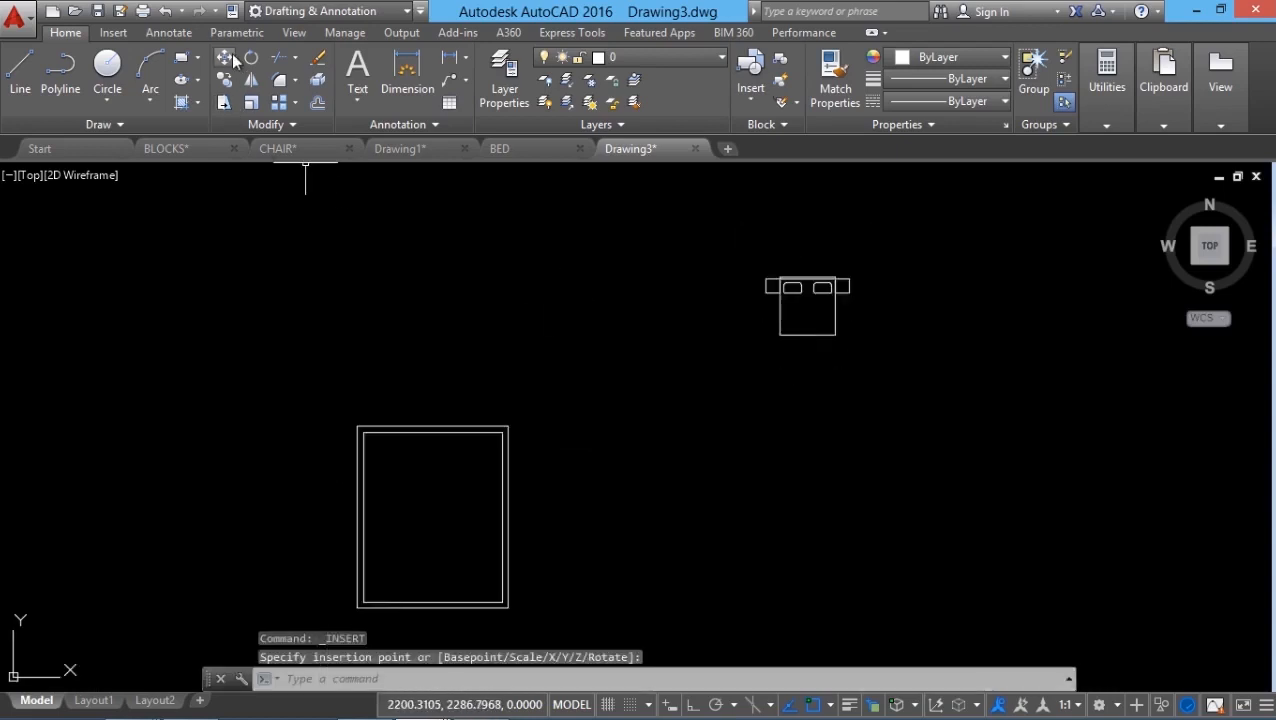
Step: Move the bed so its top midpoint sits on the inner top wall, then switch to BED.dwg
click(230, 59)
click(880, 256)
click(772, 345)
key(Return)
scroll(815, 290, up, 6)
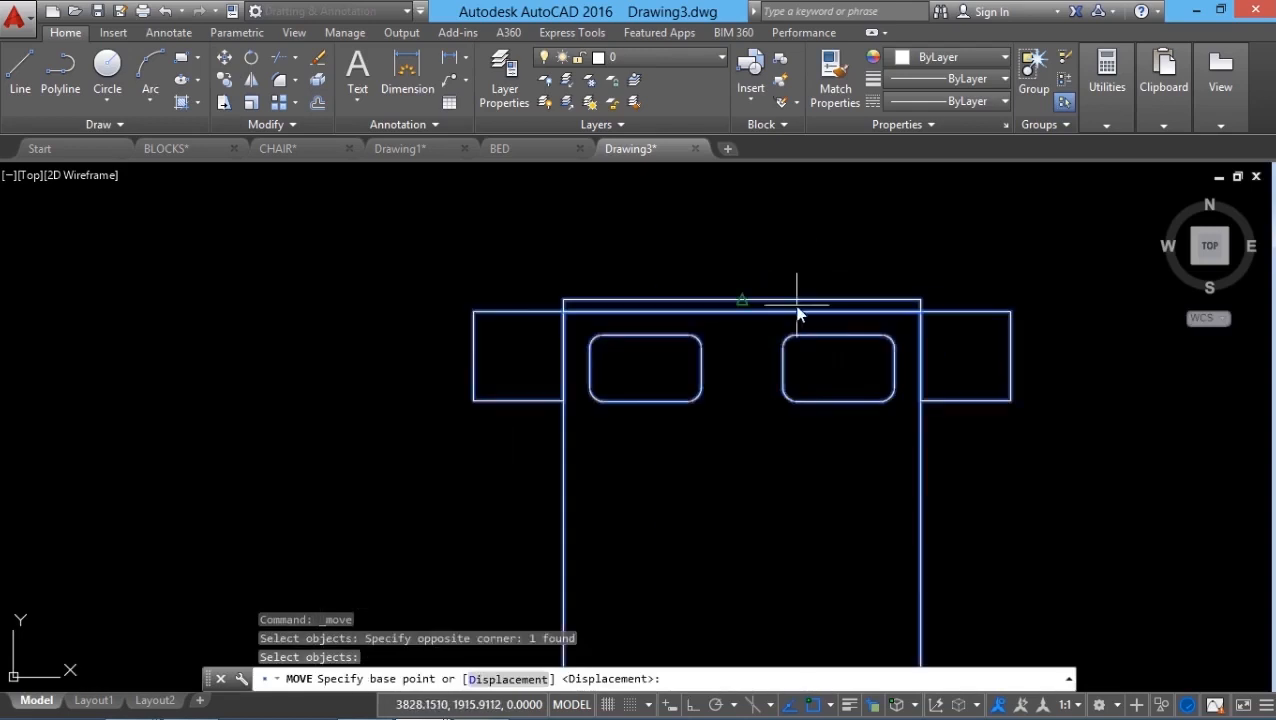
click(797, 313)
scroll(940, 240, down, 6)
click(321, 494)
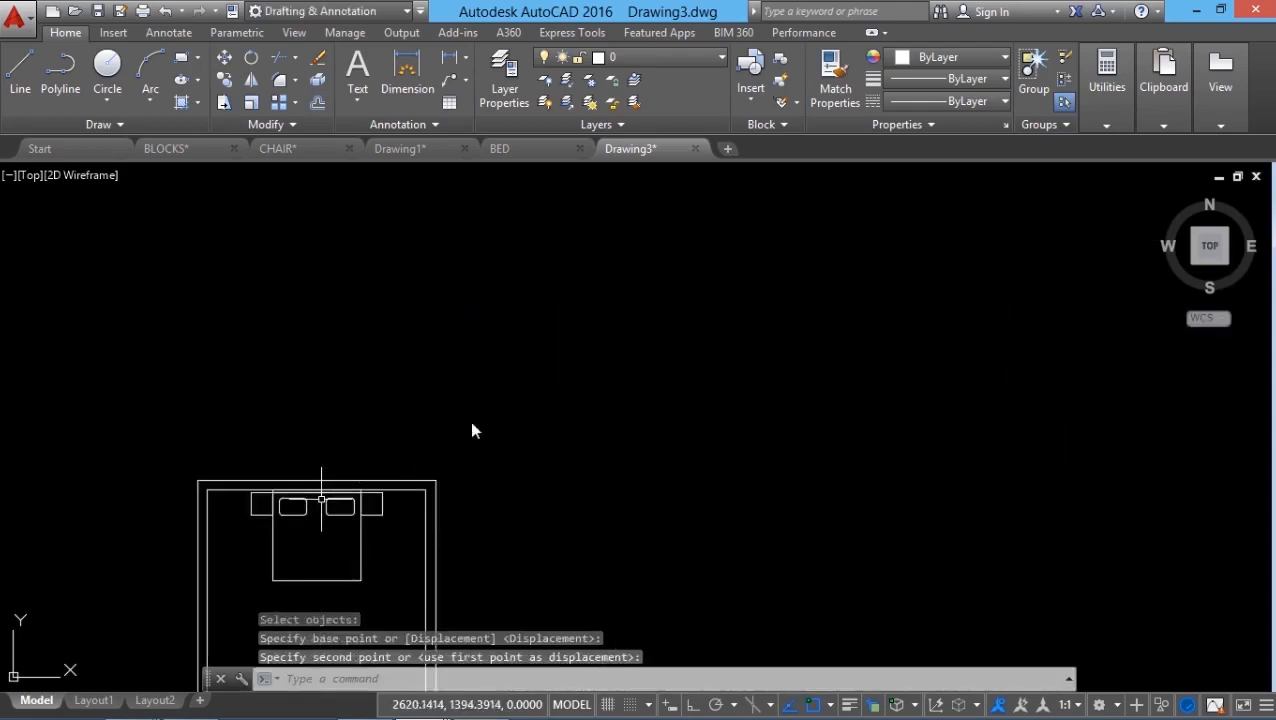
middle_drag(472, 423, 549, 293)
scroll(559, 464, up, 2)
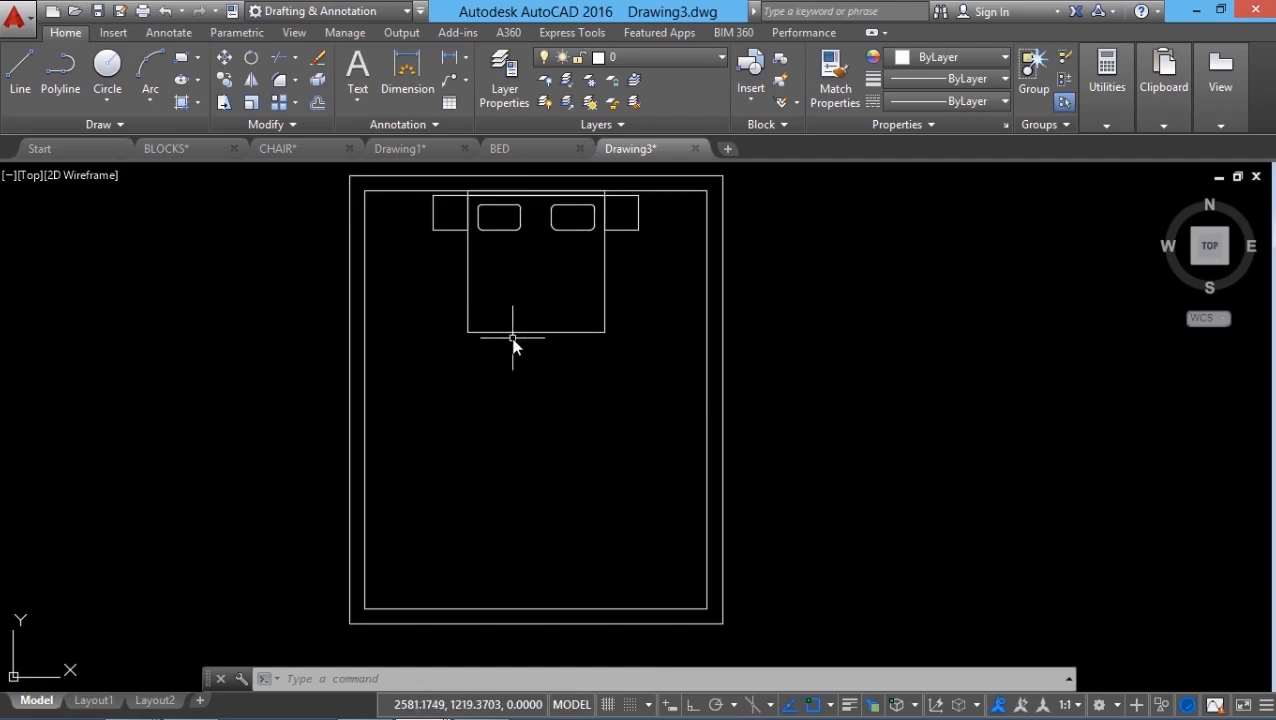
click(520, 152)
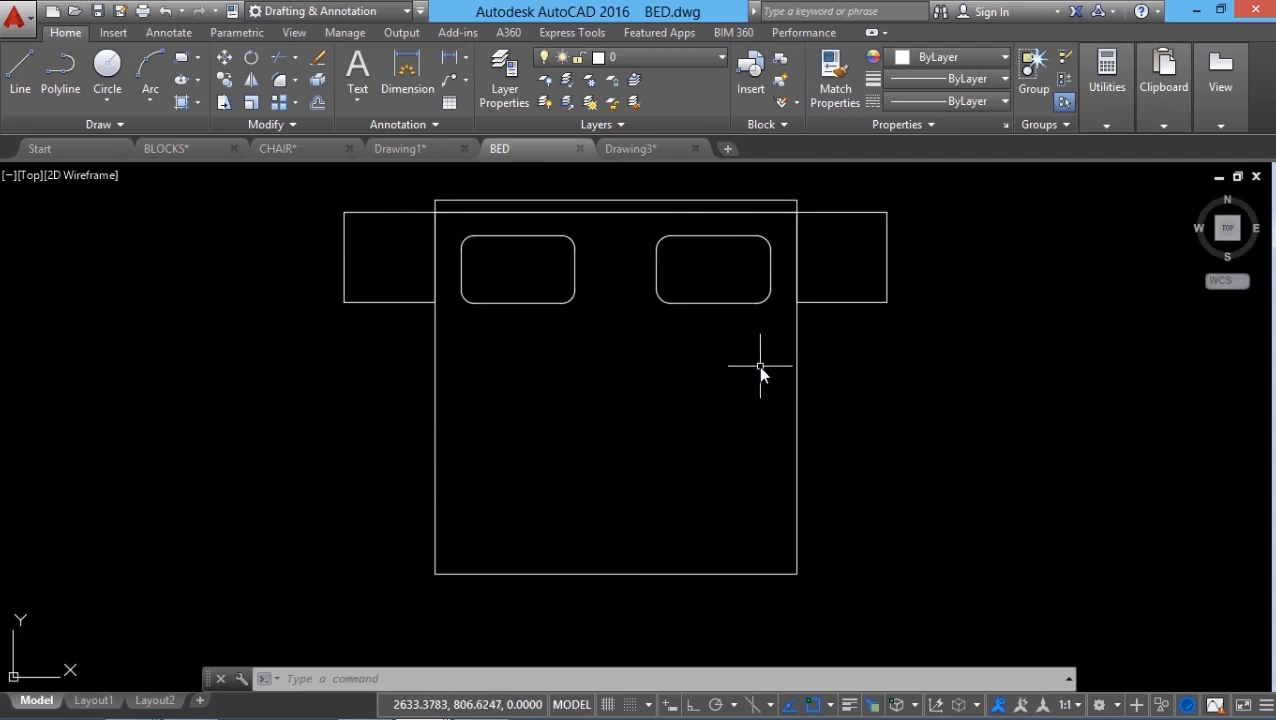
Step: Set the BED drawing's base point at the bed's top midpoint
click(784, 126)
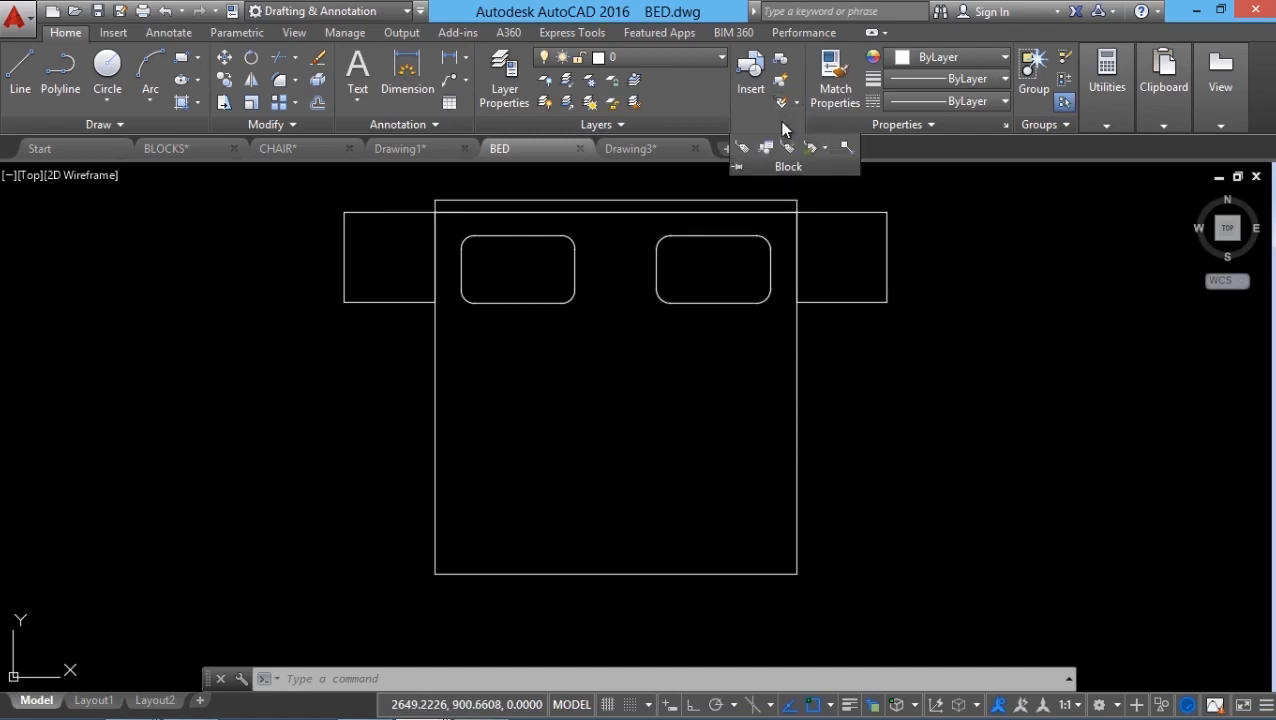
click(846, 148)
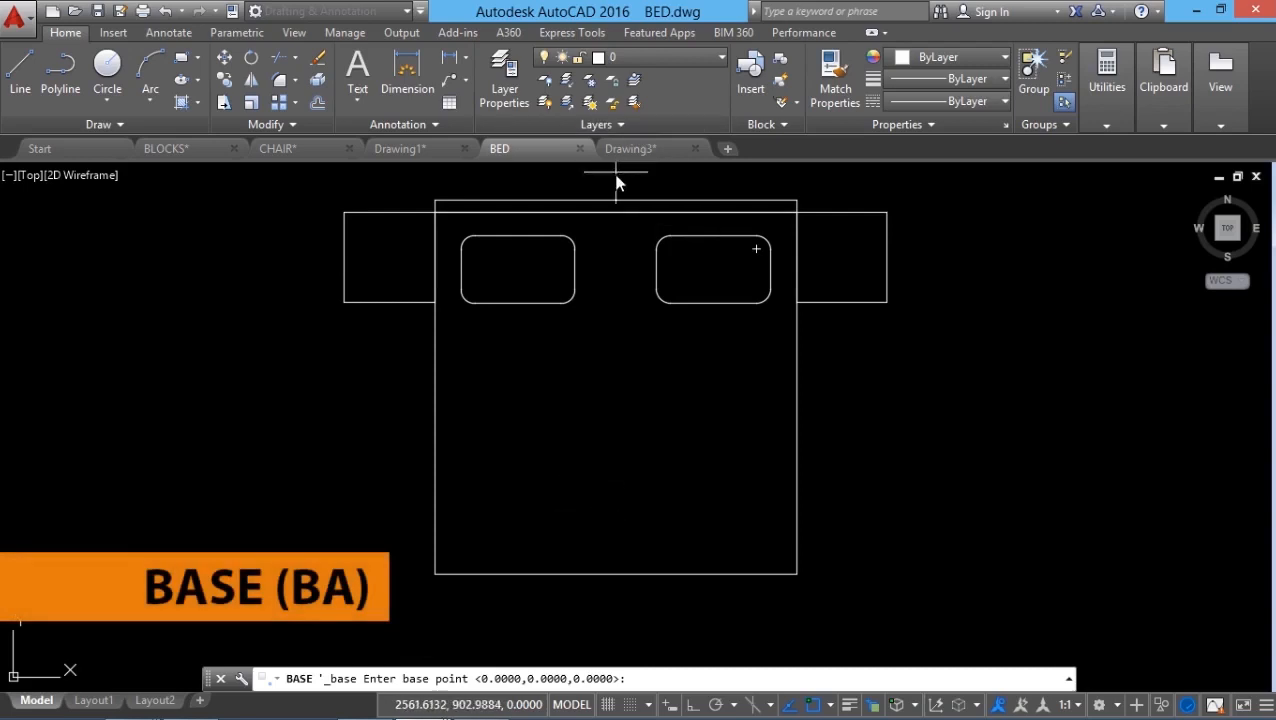
click(616, 205)
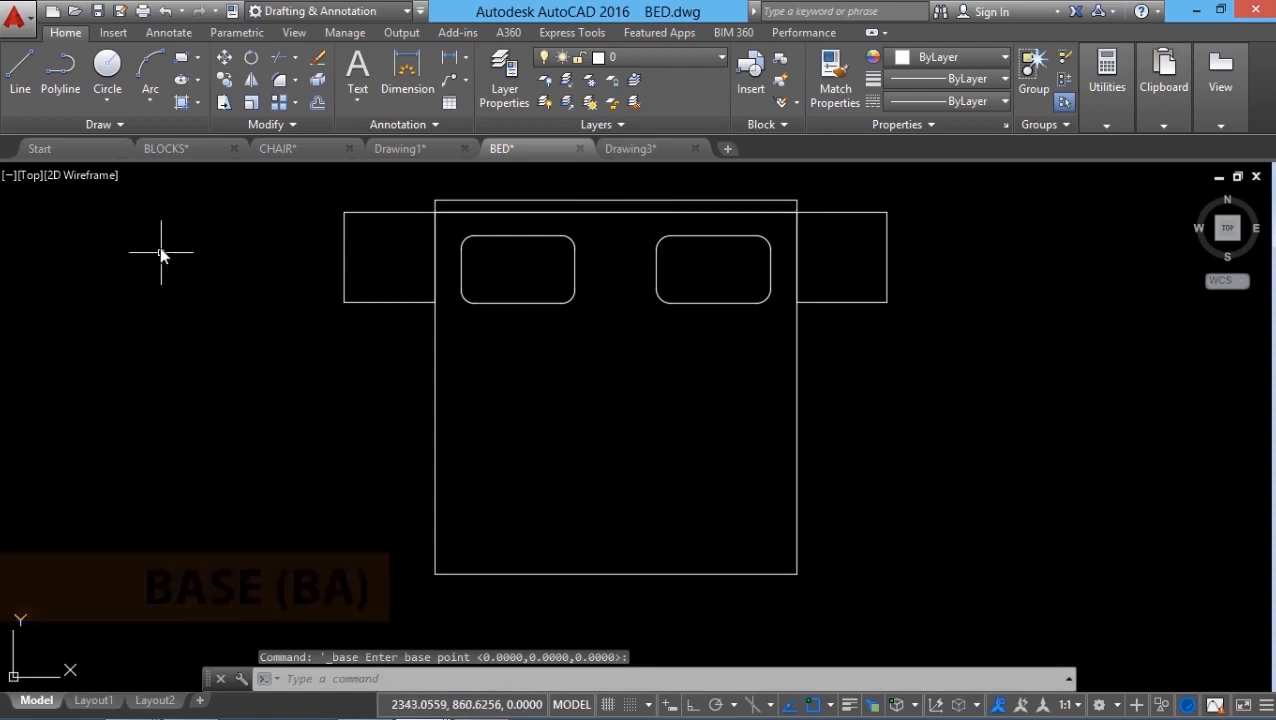
Step: Recolour all the bed objects orange
click(346, 200)
key(Escape)
click(326, 175)
click(956, 600)
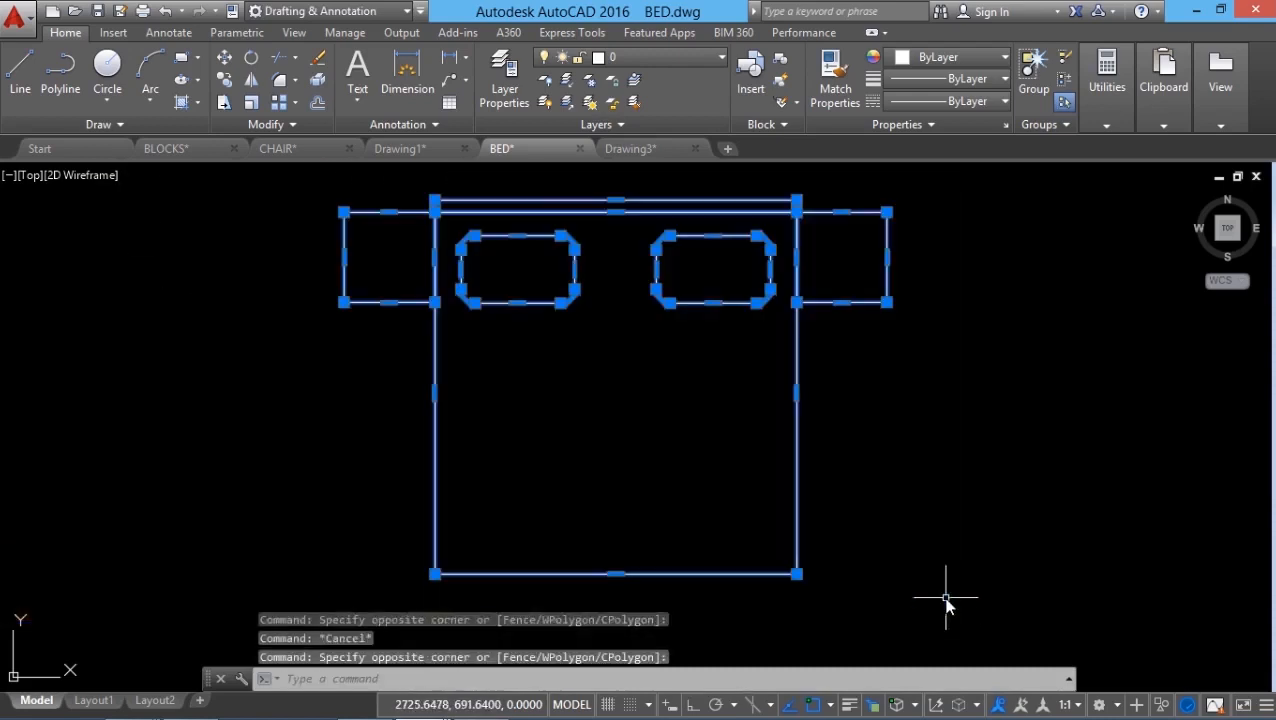
click(956, 58)
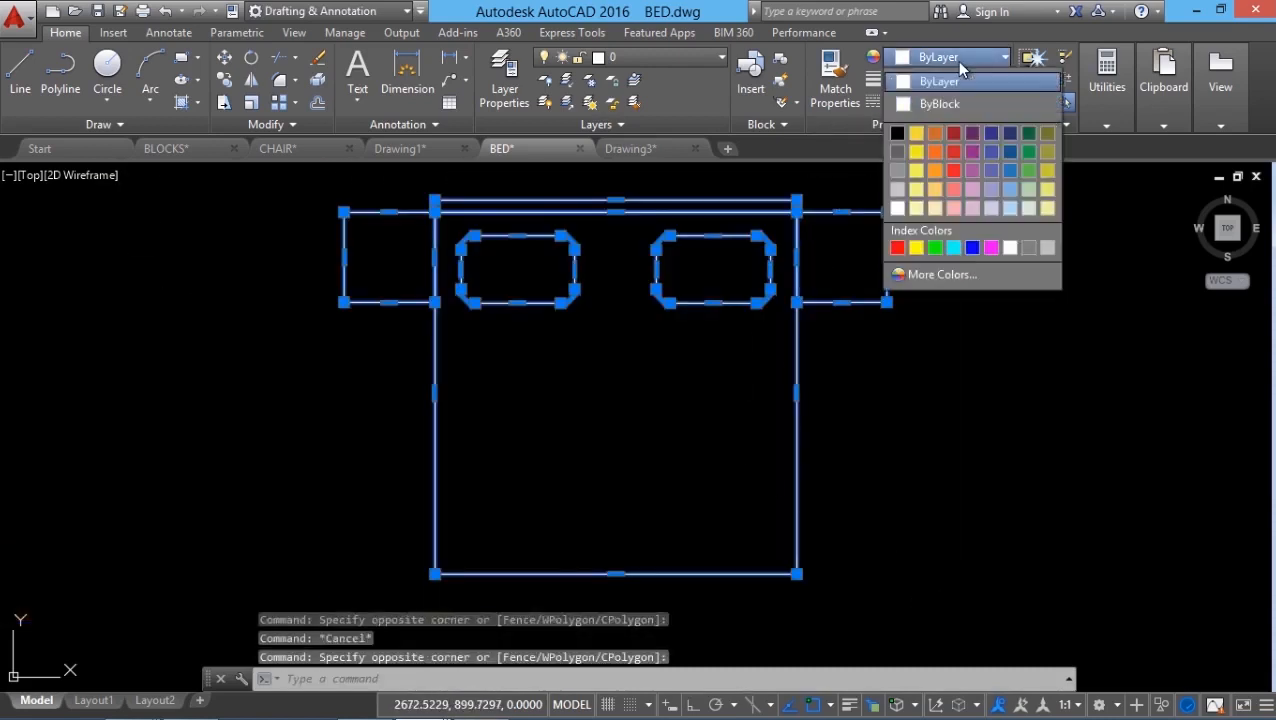
click(936, 141)
key(Escape)
Step: Save BED.dwg and return to Drawing3
click(16, 14)
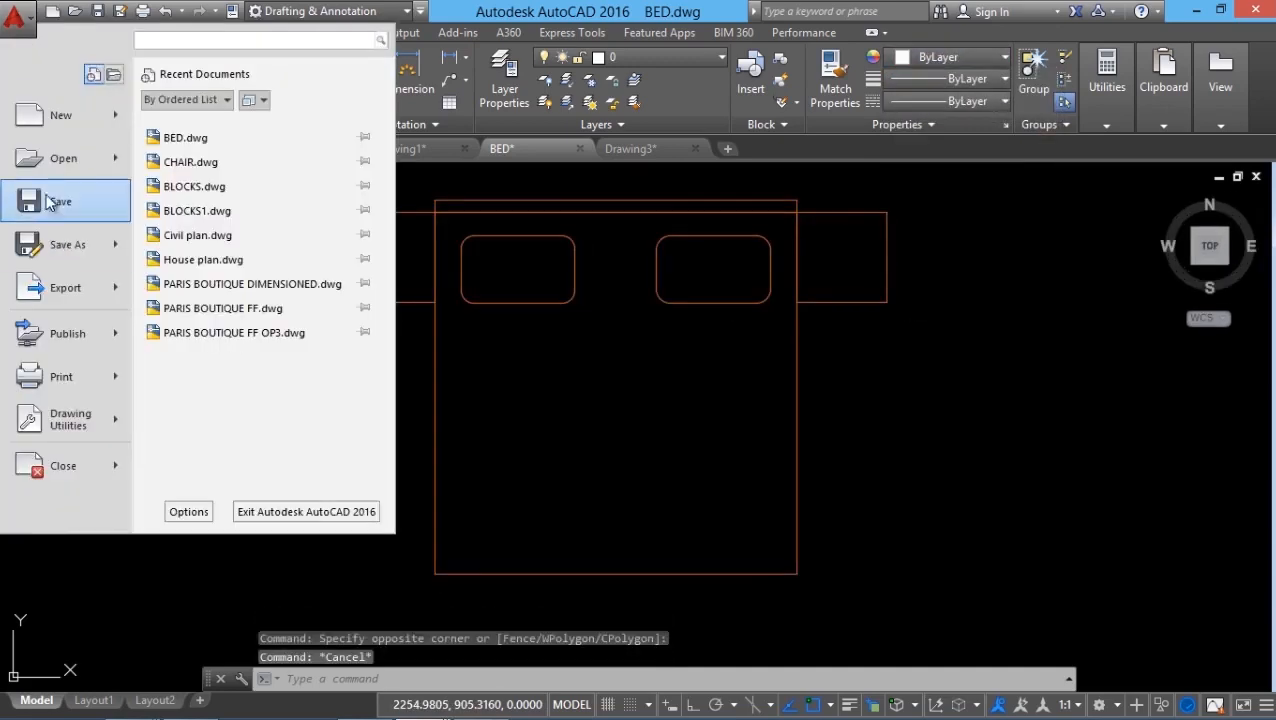
click(52, 191)
click(628, 150)
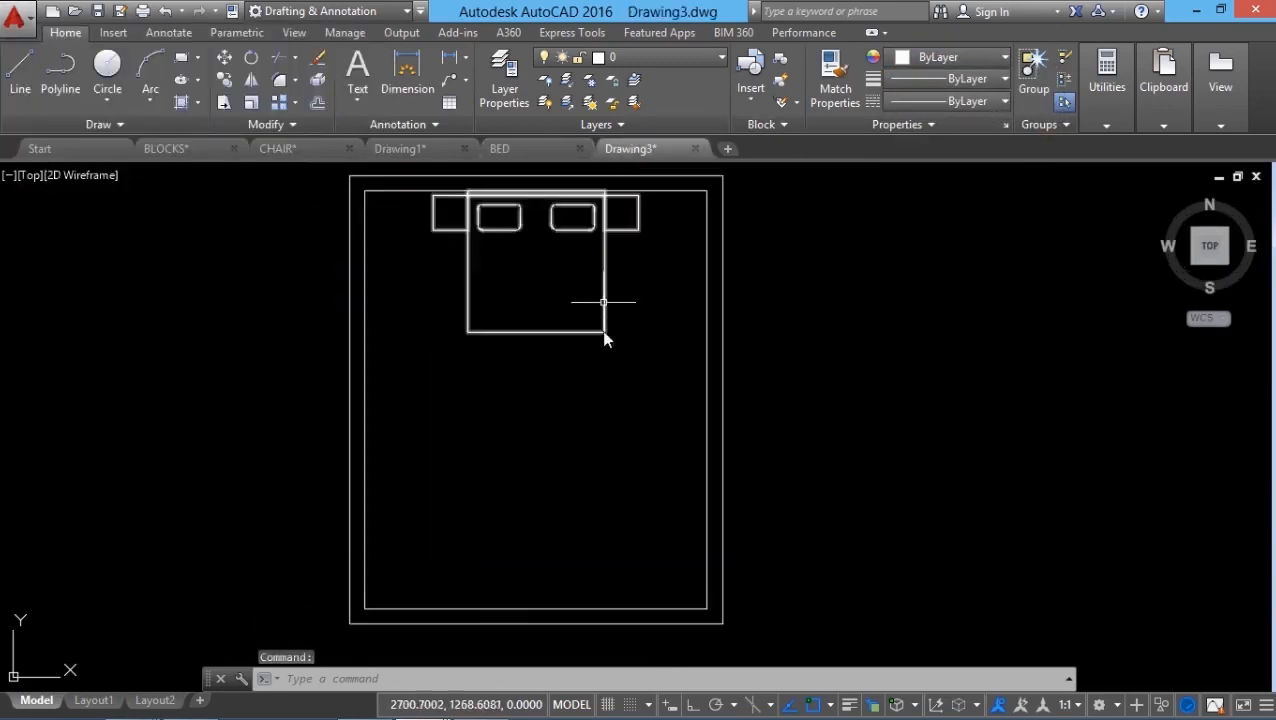
Step: Erase the old white bed from the room
click(604, 334)
click(320, 66)
key(Escape)
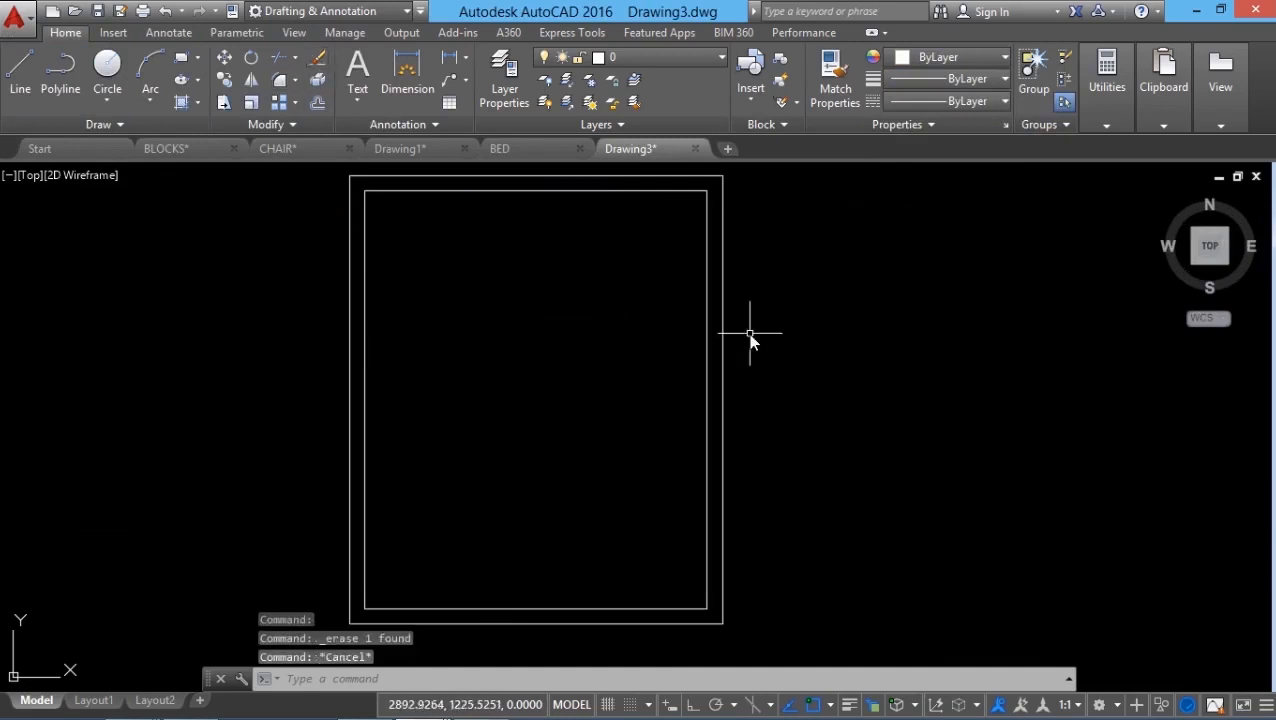
Step: Choose BED.dwg from file as the block to insert, via Insert's full options
click(746, 91)
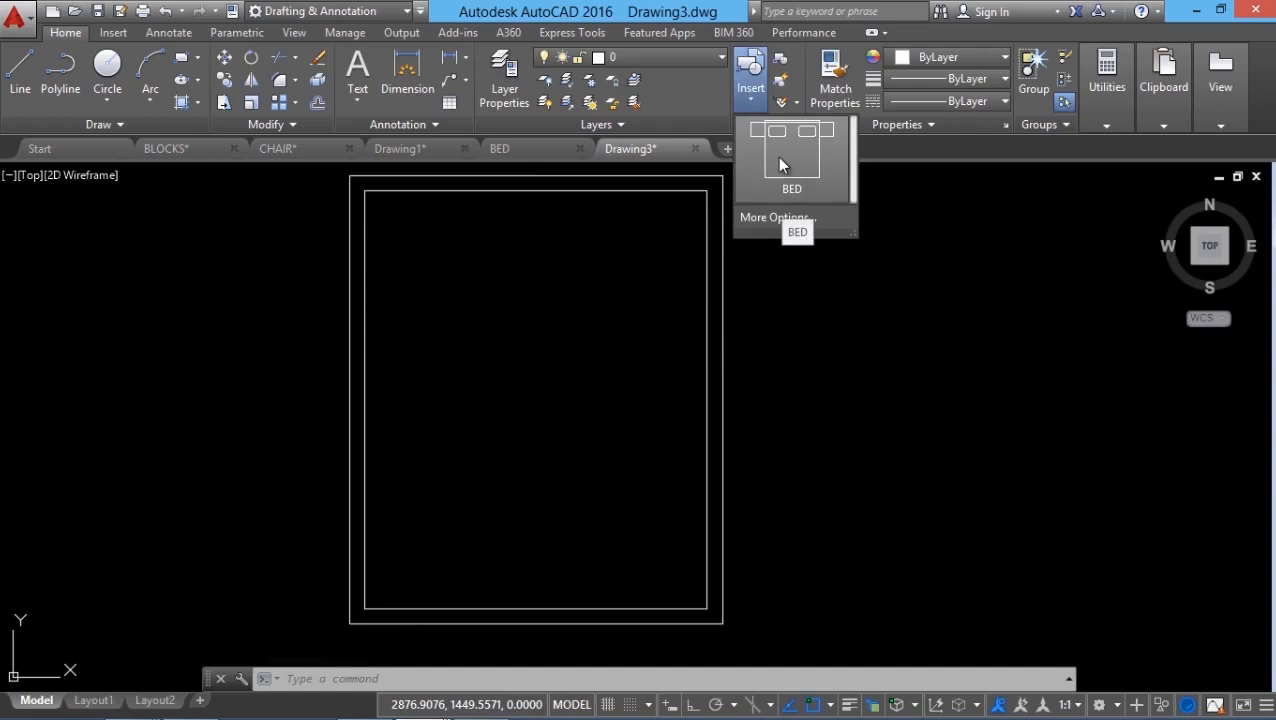
click(767, 218)
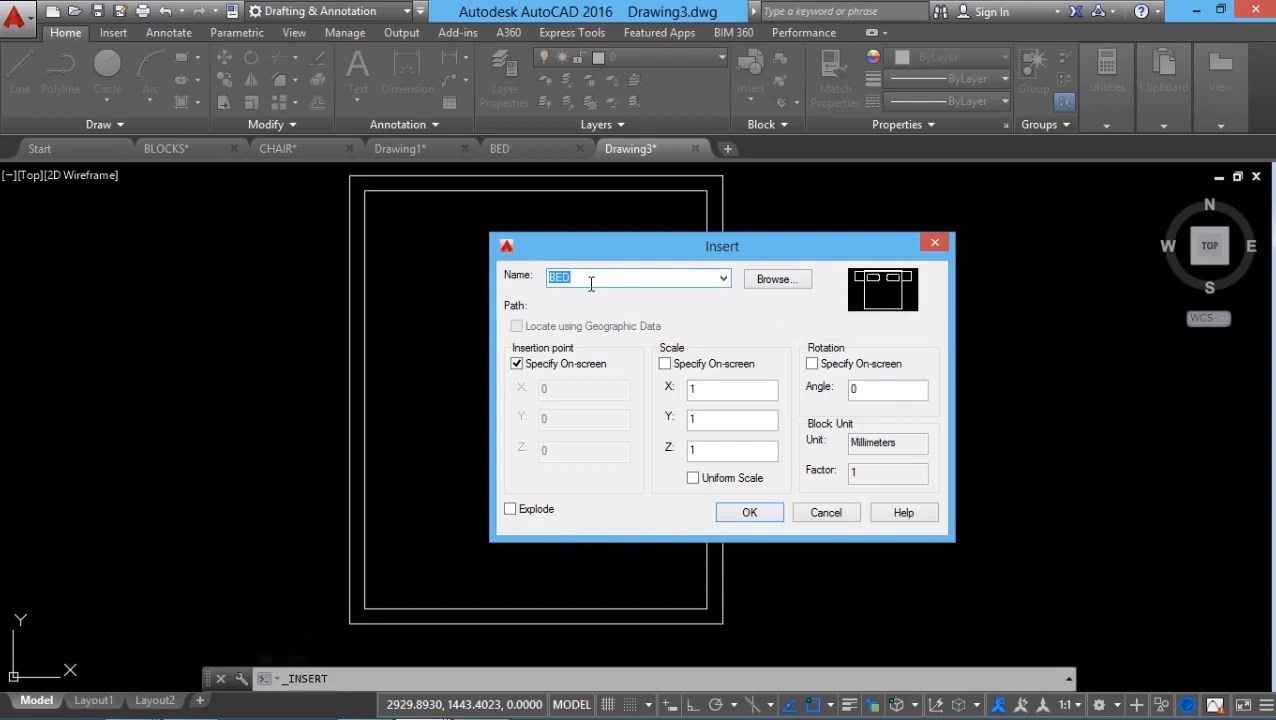
click(781, 279)
click(543, 273)
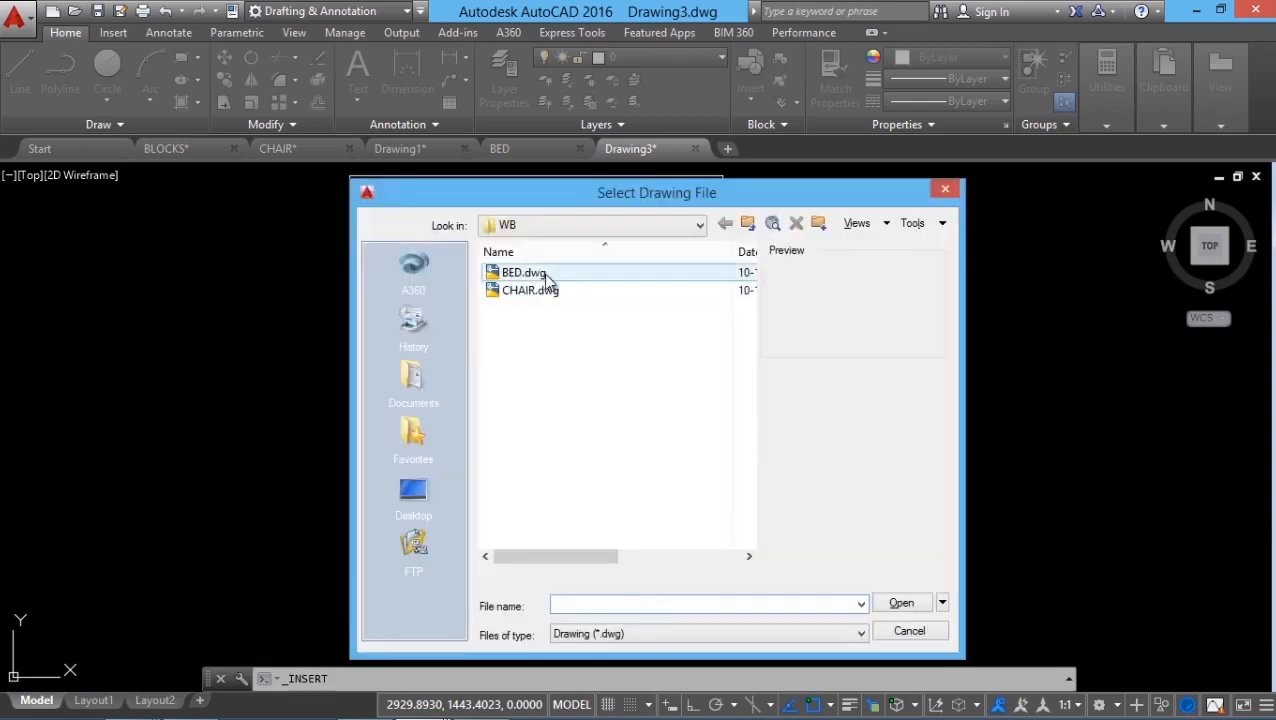
click(905, 603)
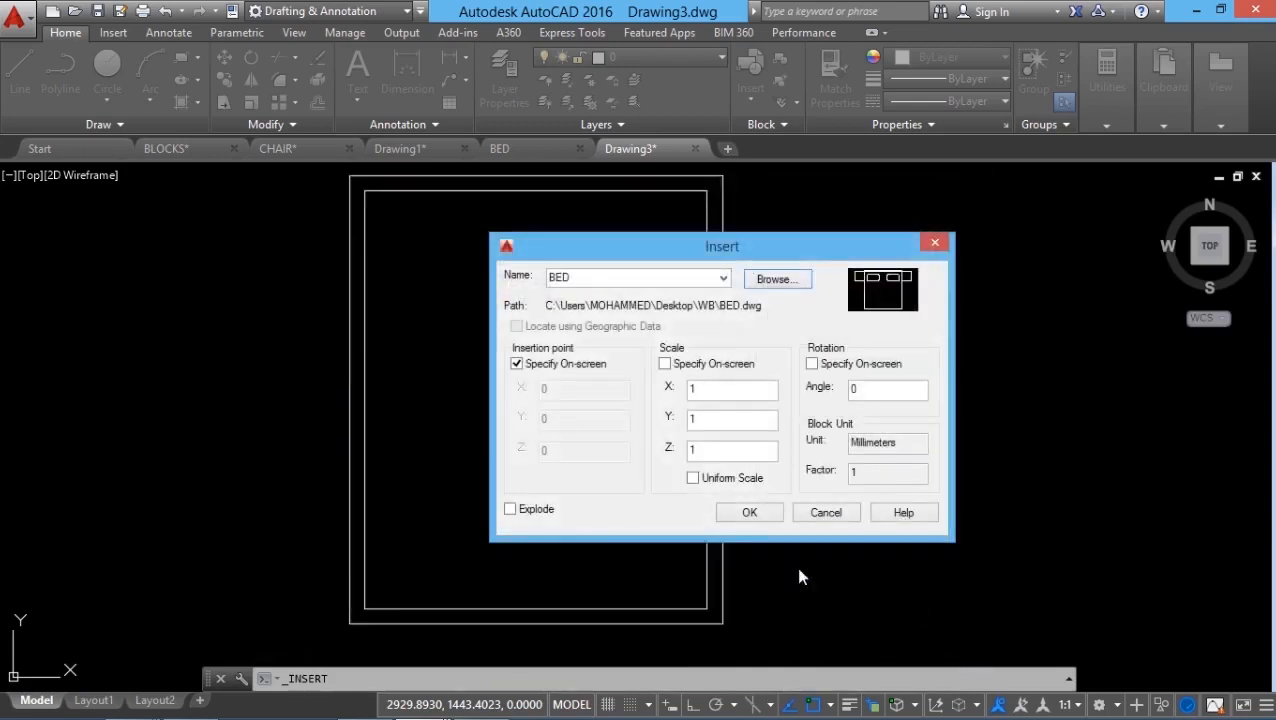
click(749, 514)
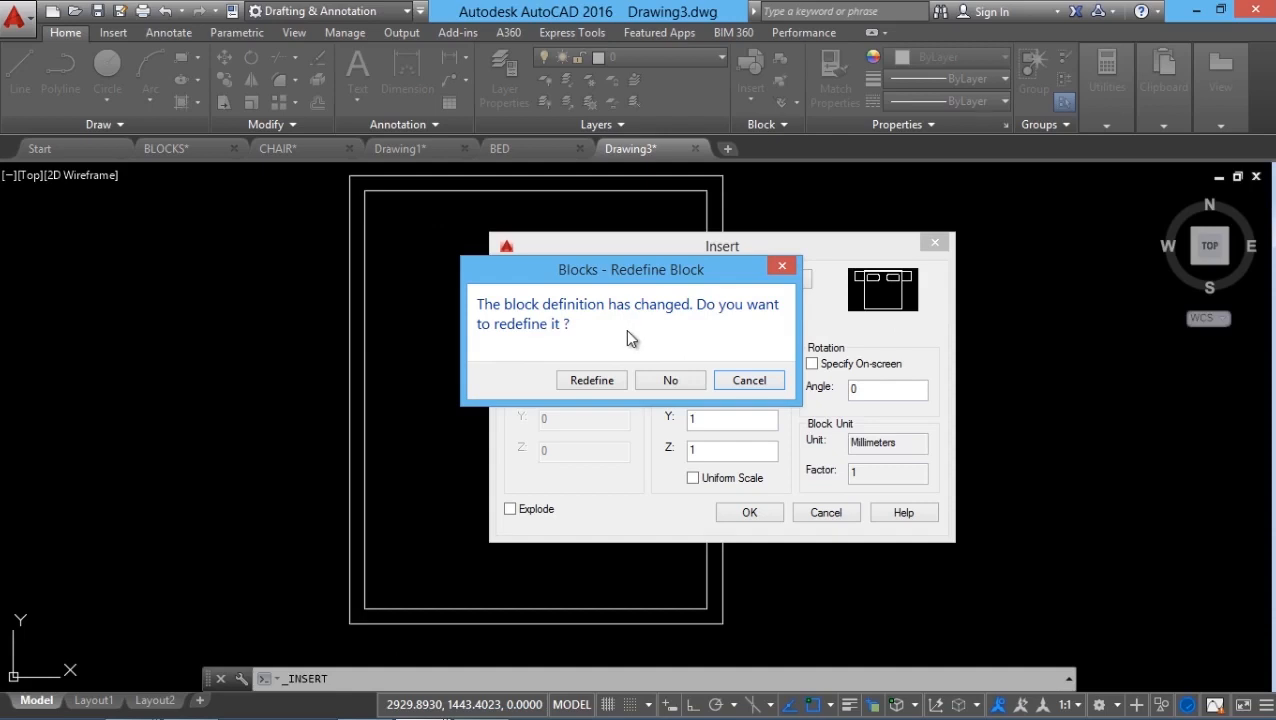
Step: Redefine BED with the orange version and place it at the top wall midpoint
click(601, 381)
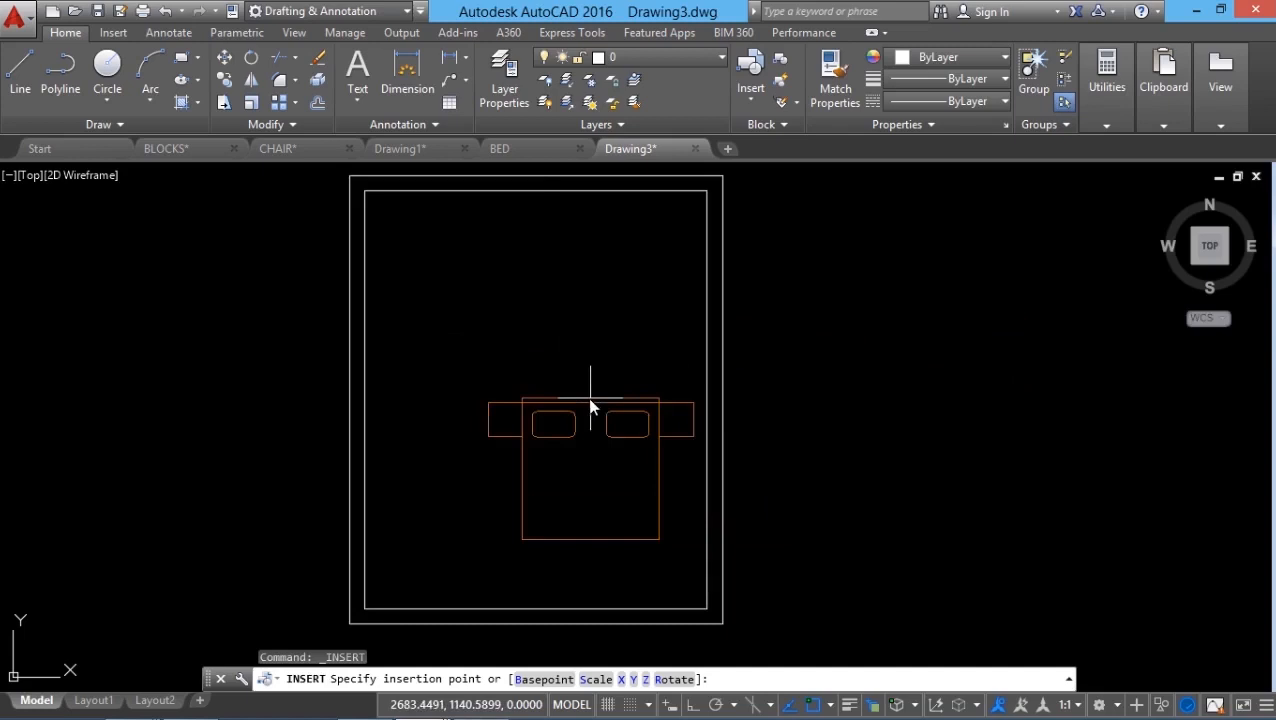
click(538, 198)
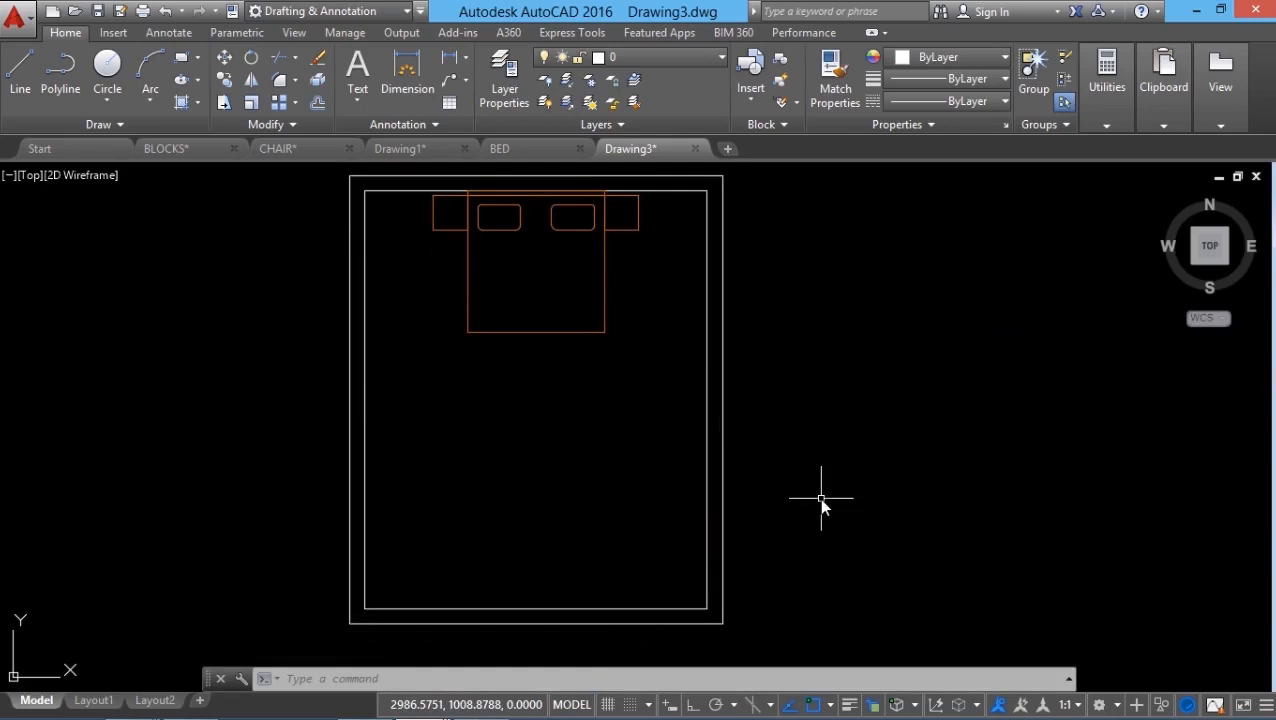
scroll(821, 498, down, 1)
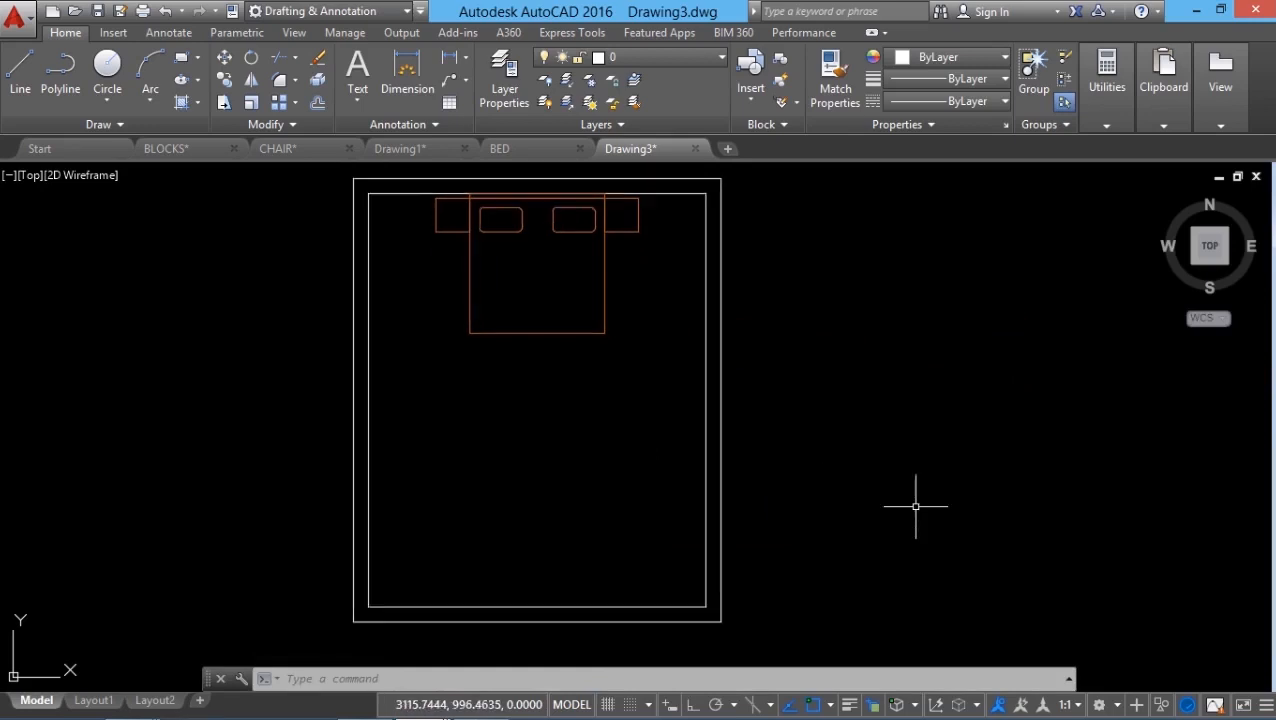